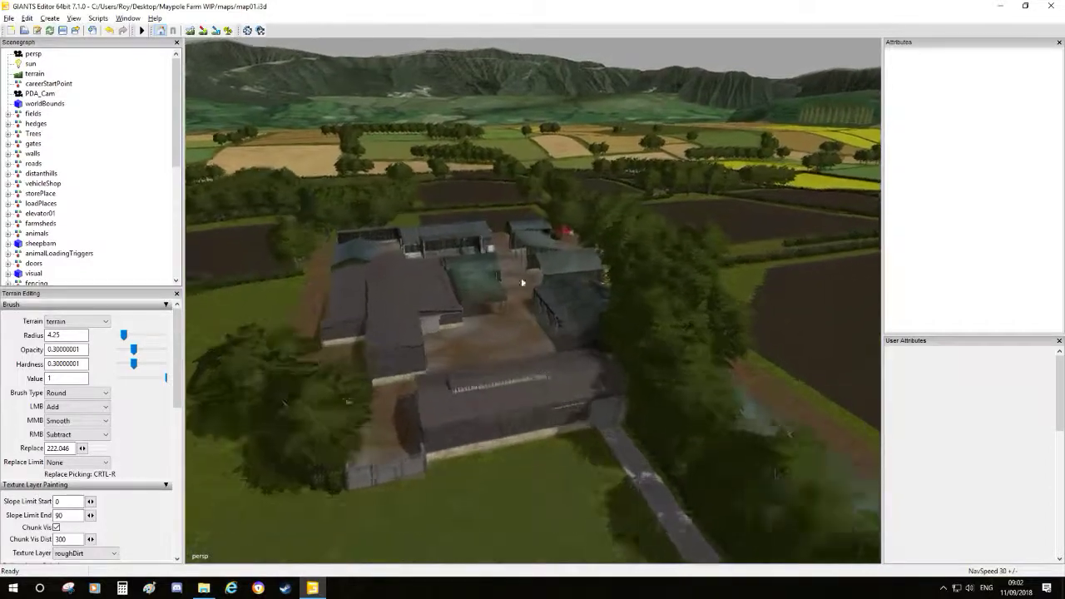
- Survey the farmyard, the access track and the surrounding fields of the Maypole Farm map
{"action": "right_click_drag", "start_coordinate": [551, 251], "coordinate": [769, 2], "text": "alt"}
{"action": "left_click_drag", "start_coordinate": [715, 177], "coordinate": [657, 323], "text": "alt"}
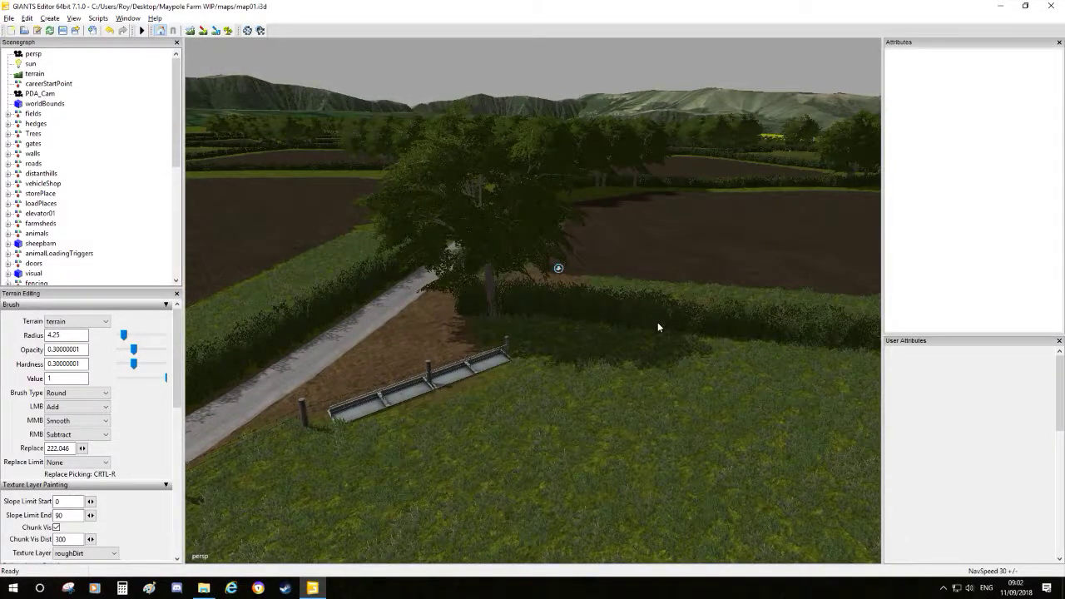
{"action": "left_click_drag", "start_coordinate": [657, 326], "coordinate": [523, 405], "text": "alt"}
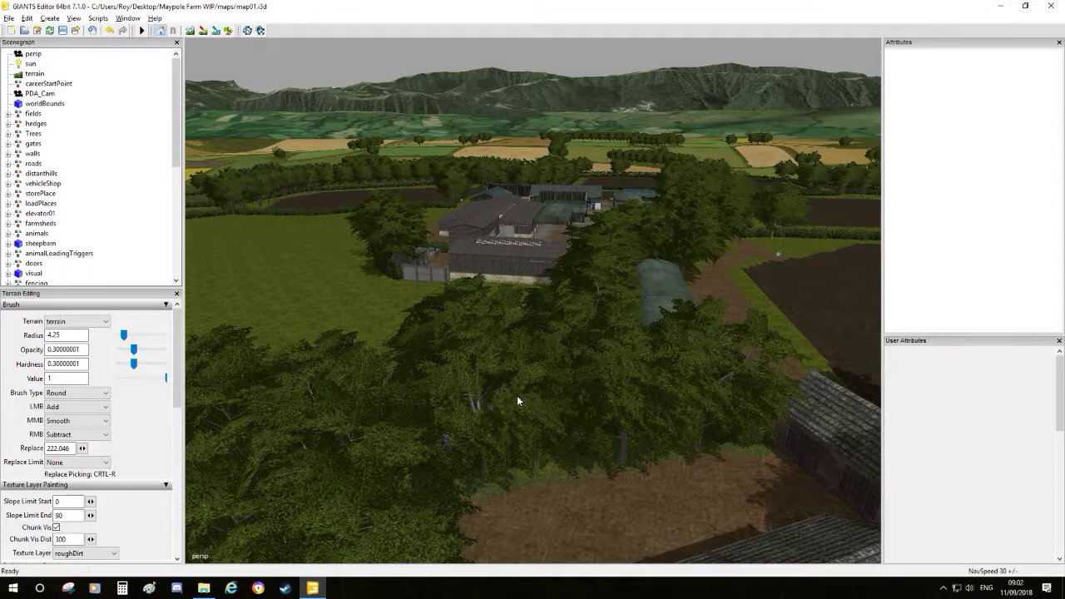
{"action": "left_click_drag", "start_coordinate": [521, 398], "coordinate": [655, 324], "text": "alt"}
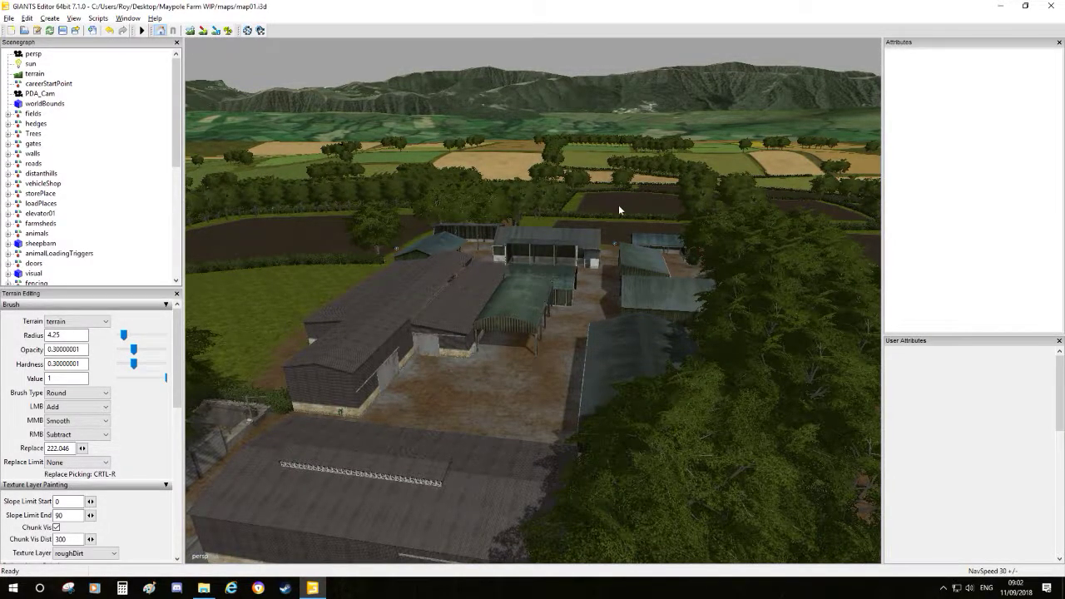
{"action": "left_click_drag", "start_coordinate": [579, 209], "coordinate": [557, 346], "text": "alt"}
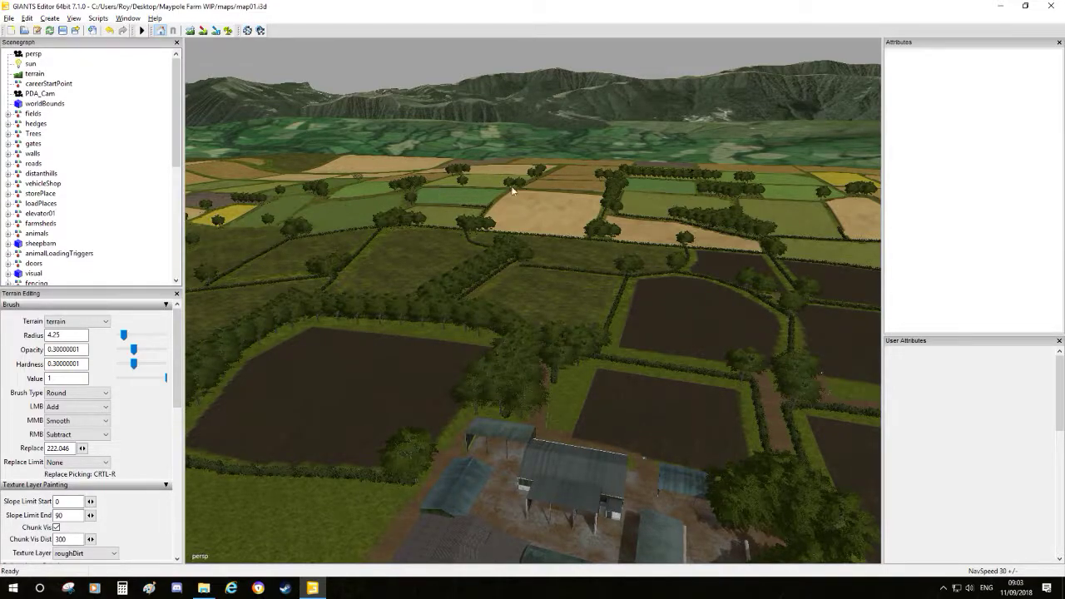
{"action": "left_click_drag", "start_coordinate": [751, 179], "coordinate": [437, 178], "text": "alt"}
{"action": "middle_click_drag", "start_coordinate": [627, 279], "coordinate": [630, 199], "text": "alt"}
{"action": "middle_click_drag", "start_coordinate": [594, 242], "coordinate": [597, 363], "text": "alt"}
{"action": "left_click_drag", "start_coordinate": [606, 274], "coordinate": [494, 222], "text": "alt"}
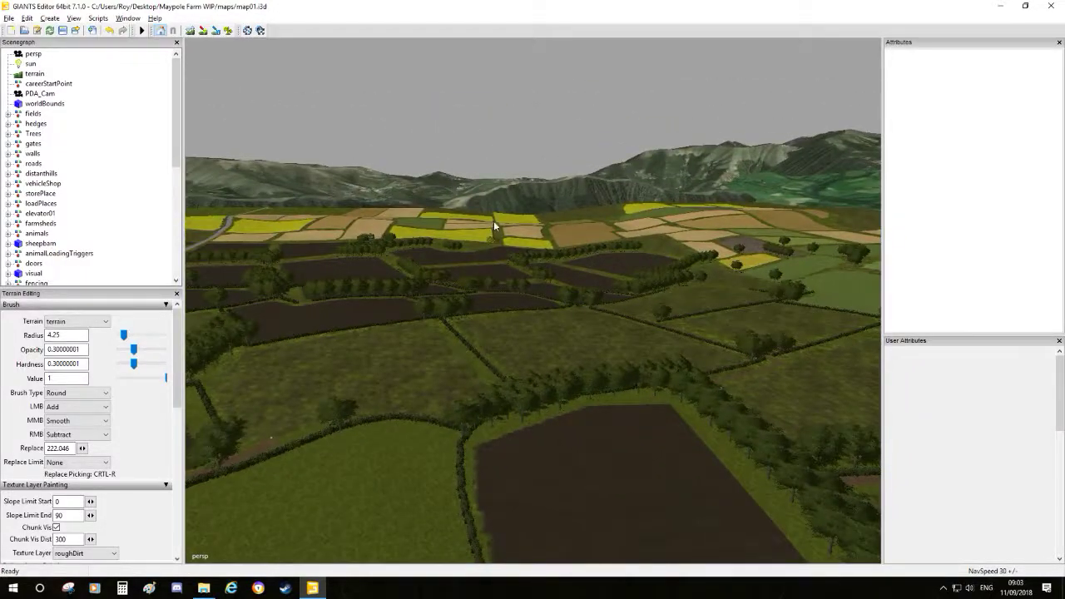
- Examine the outer fields, hedgerows and tracks out towards the edges of the map
{"action": "left_click", "coordinate": [554, 212]}
{"action": "left_click_drag", "start_coordinate": [620, 186], "coordinate": [641, 272], "text": "alt"}
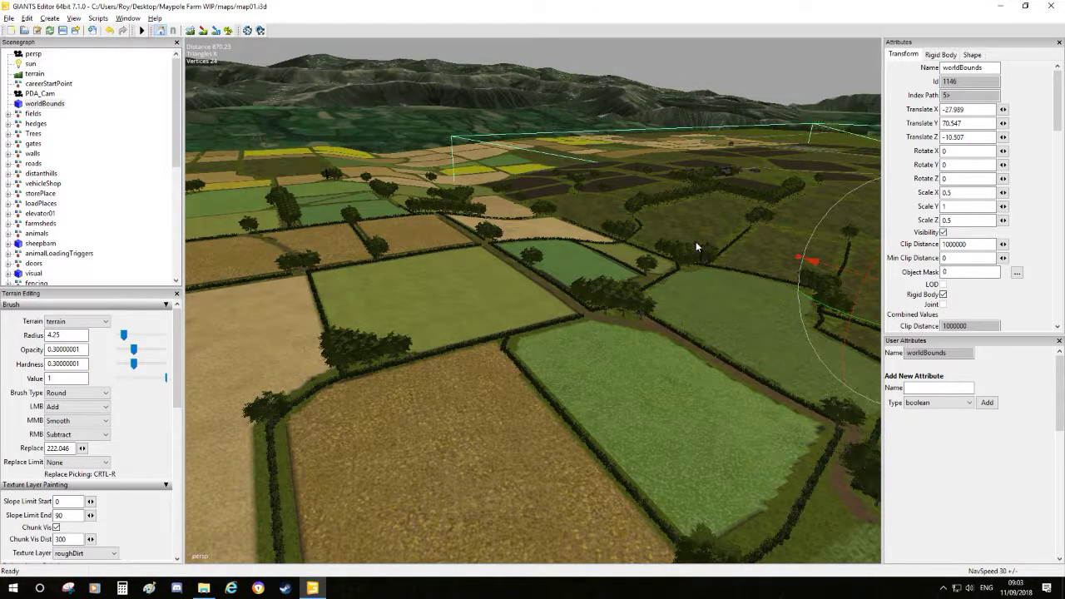
{"action": "left_click_drag", "start_coordinate": [374, 318], "coordinate": [513, 172], "text": "alt"}
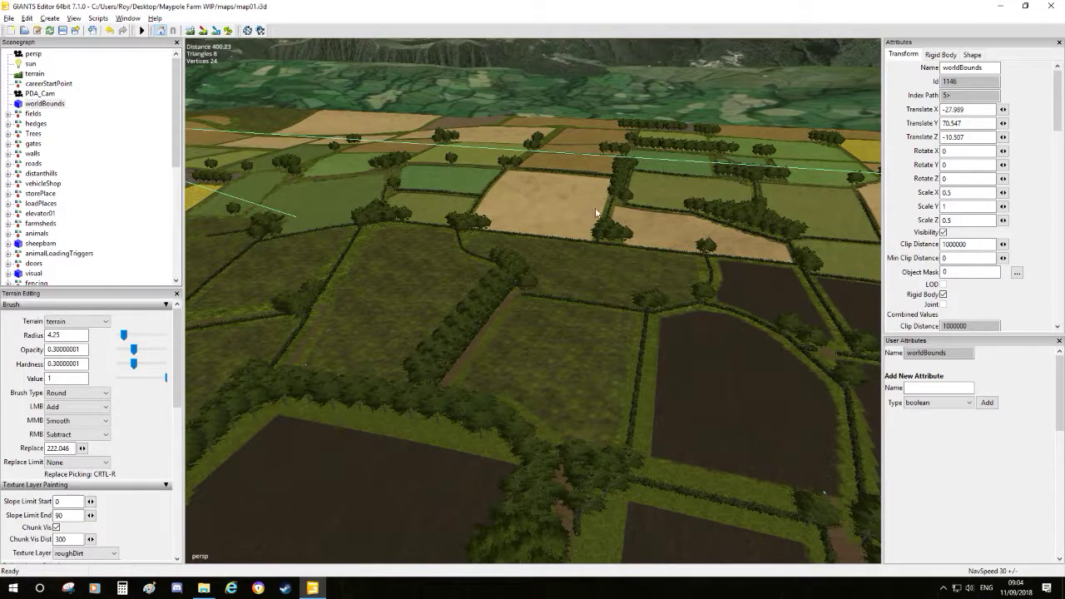
{"action": "left_click_drag", "start_coordinate": [633, 224], "coordinate": [578, 225], "text": "alt"}
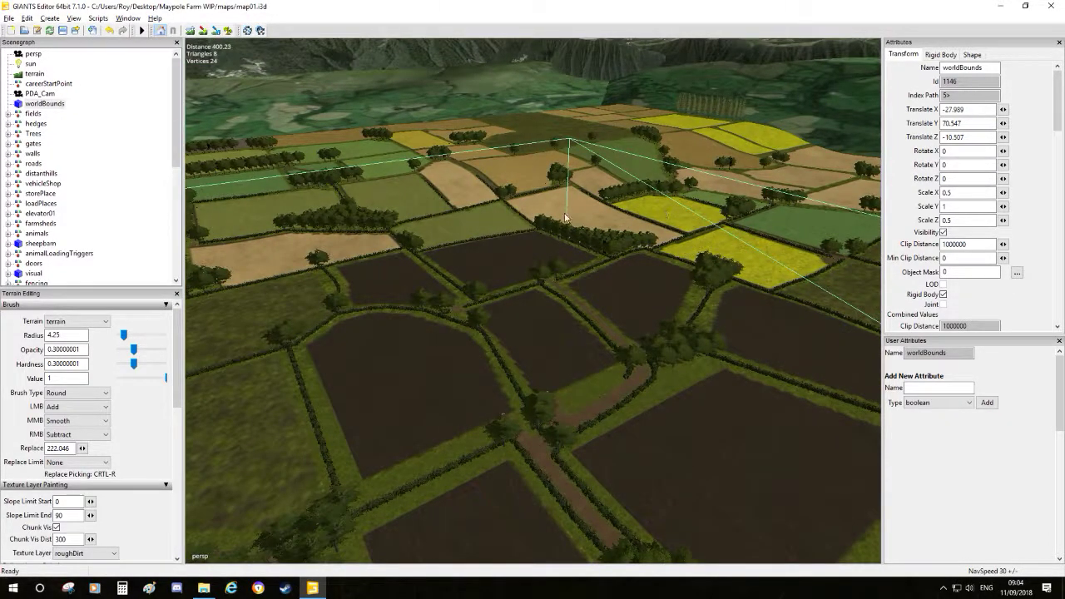
{"action": "left_click_drag", "start_coordinate": [562, 190], "coordinate": [564, 283], "text": "alt"}
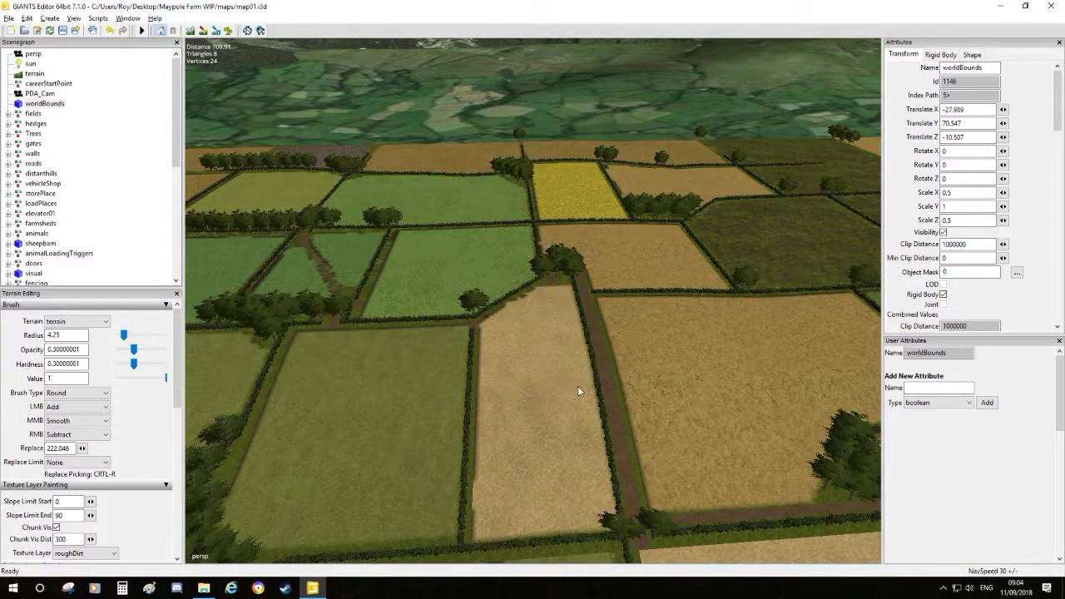
{"action": "middle_click_drag", "start_coordinate": [597, 353], "coordinate": [680, 106]}
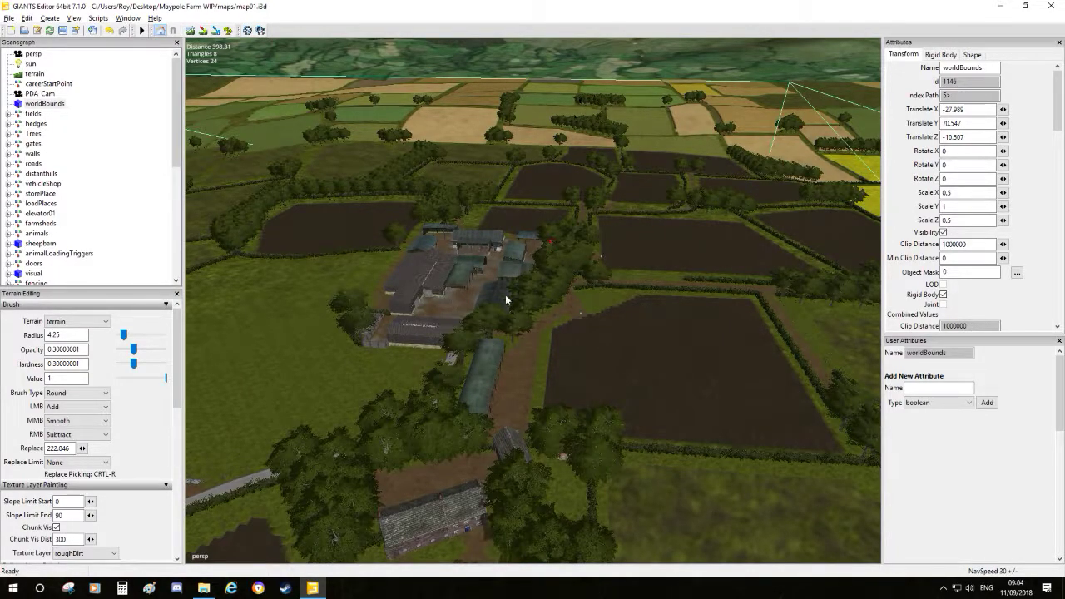
{"action": "middle_click_drag", "start_coordinate": [571, 256], "coordinate": [797, 126]}
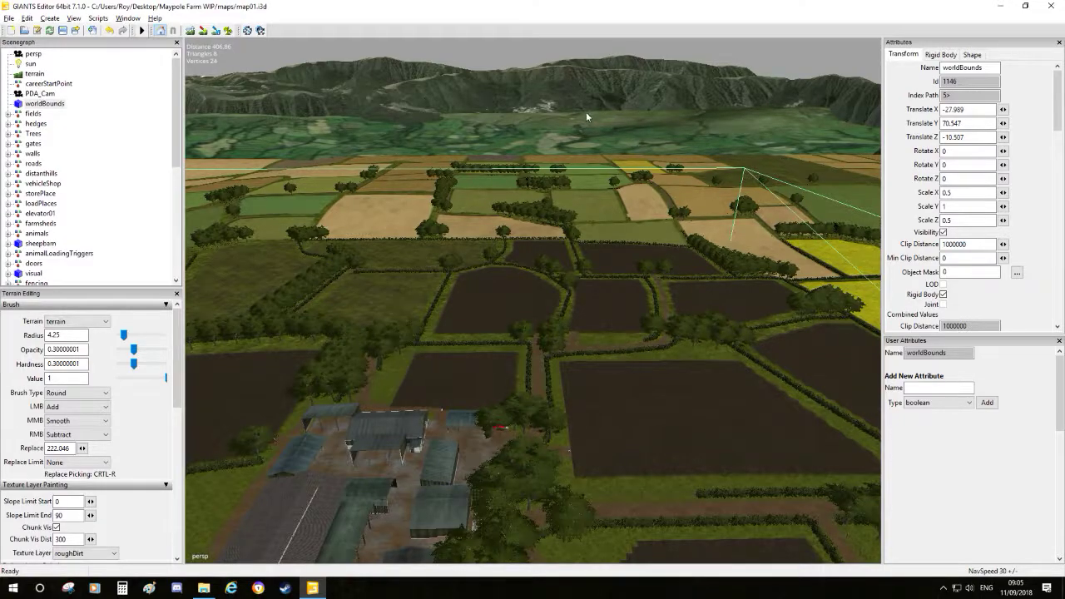
{"action": "middle_click_drag", "start_coordinate": [586, 109], "coordinate": [620, 420], "text": "alt"}
{"action": "left_click_drag", "start_coordinate": [620, 420], "coordinate": [433, 322], "text": "alt"}
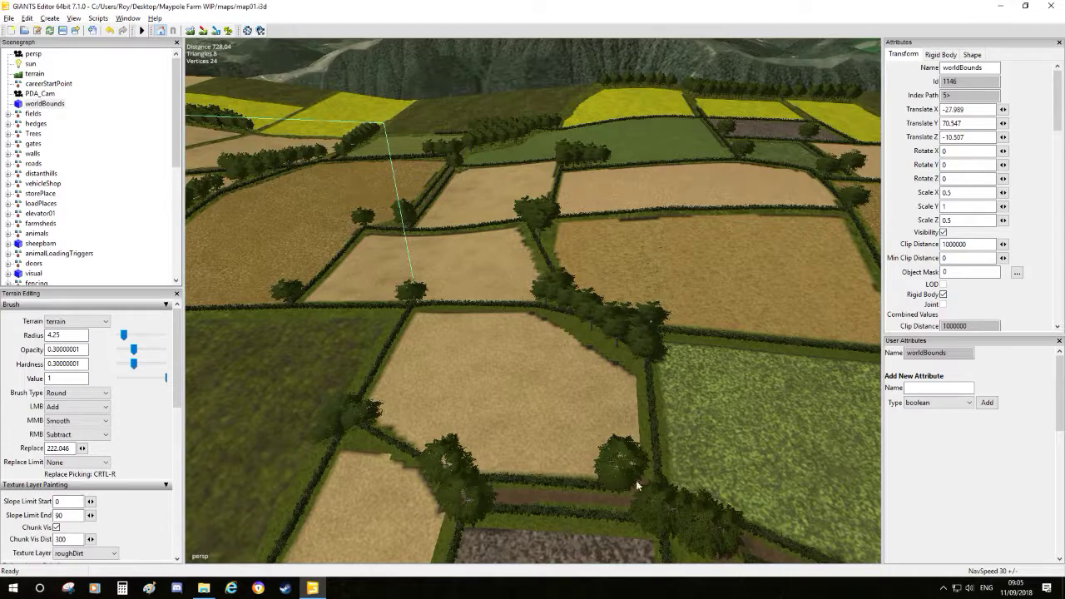
{"action": "left_click_drag", "start_coordinate": [551, 333], "coordinate": [494, 364], "text": "alt"}
{"action": "left_click_drag", "start_coordinate": [626, 196], "coordinate": [439, 205], "text": "alt"}
{"action": "left_click_drag", "start_coordinate": [617, 174], "coordinate": [340, 213], "text": "alt"}
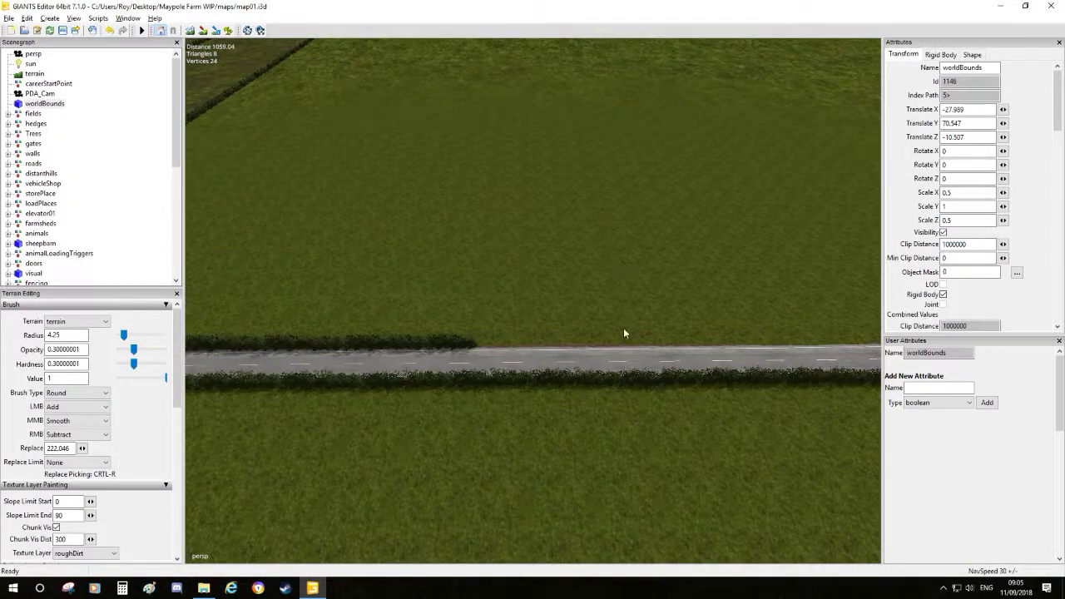
- Inspect the main road and the large grass field beside it for gaps in the roadside hedges
{"action": "middle_click_drag", "start_coordinate": [738, 341], "coordinate": [194, 349], "text": "alt"}
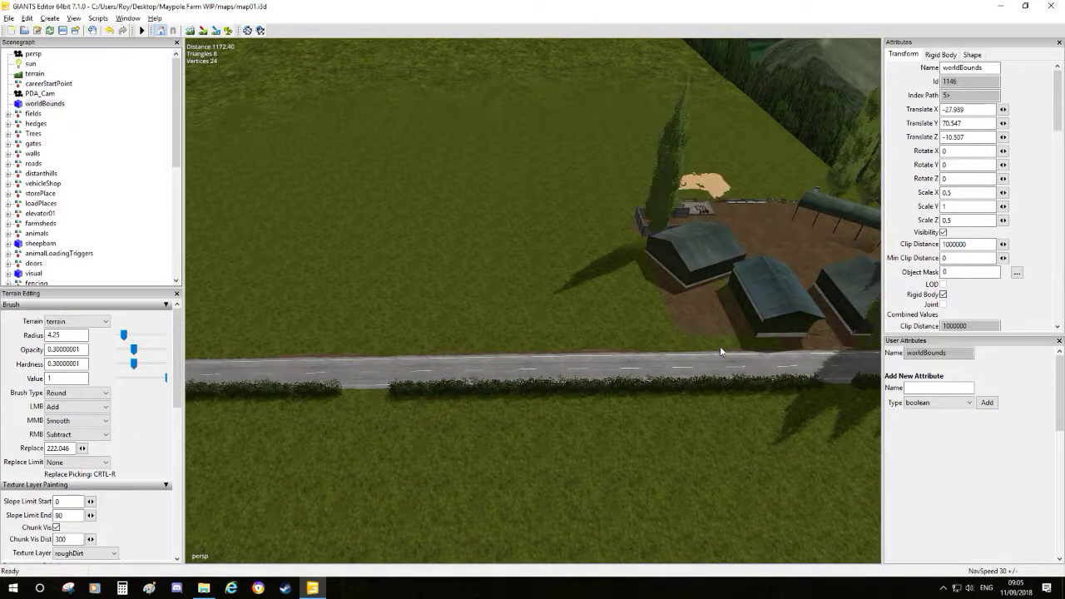
{"action": "left_click_drag", "start_coordinate": [738, 341], "coordinate": [522, 315], "text": "alt"}
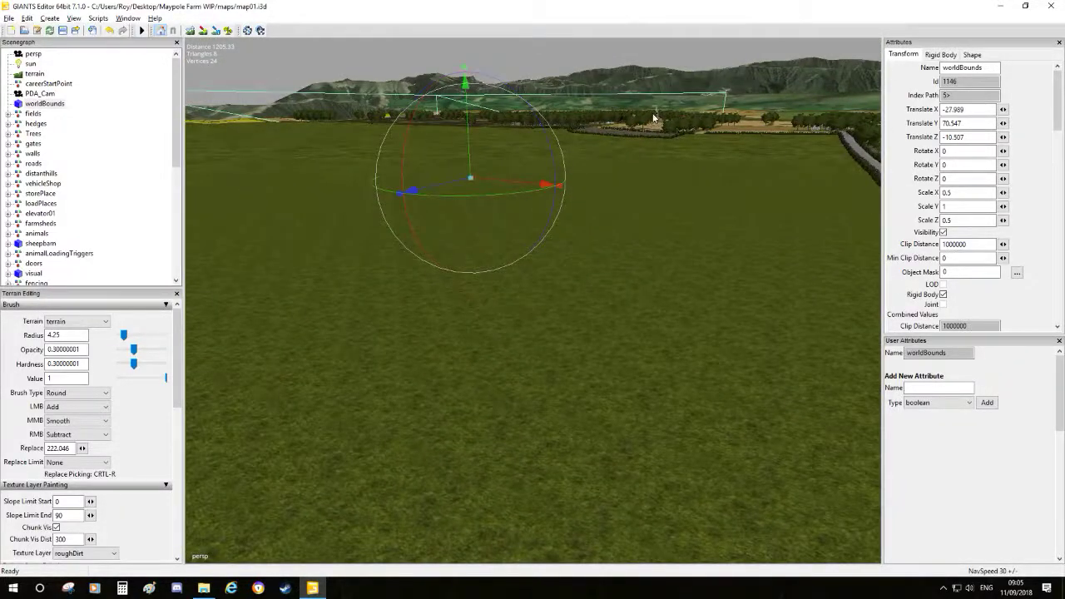
{"action": "left_click_drag", "start_coordinate": [651, 208], "coordinate": [996, 198], "text": "alt"}
{"action": "left_click_drag", "start_coordinate": [690, 196], "coordinate": [342, 158], "text": "alt"}
{"action": "left_click", "coordinate": [342, 159]}
{"action": "middle_click_drag", "start_coordinate": [342, 159], "coordinate": [672, 390], "text": "alt"}
{"action": "middle_click_drag", "start_coordinate": [335, 374], "coordinate": [633, 263], "text": "alt"}
{"action": "right_click_drag", "start_coordinate": [632, 263], "coordinate": [913, 326], "text": "alt"}
{"action": "left_click_drag", "start_coordinate": [399, 333], "coordinate": [502, 353], "text": "alt"}
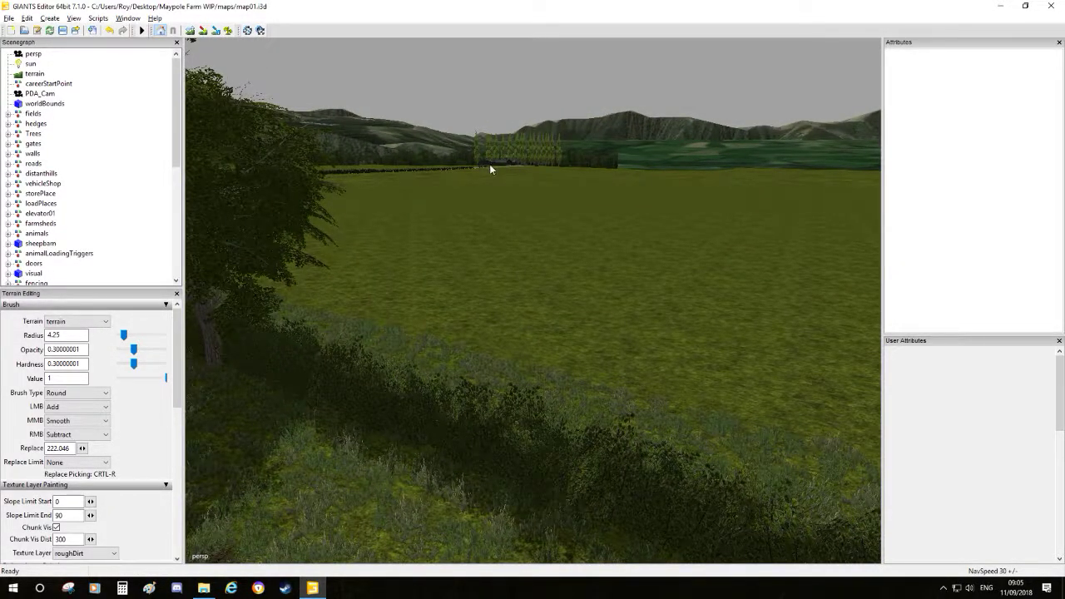
{"action": "middle_click_drag", "start_coordinate": [488, 179], "coordinate": [522, 214], "text": "alt"}
{"action": "left_click_drag", "start_coordinate": [522, 215], "coordinate": [494, 249], "text": "alt"}
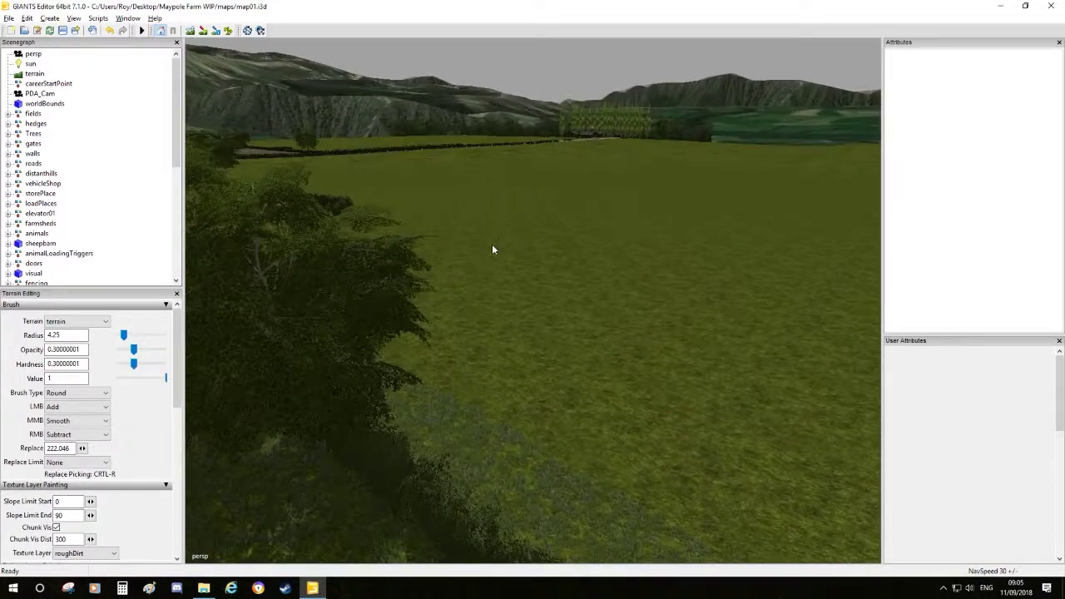
- Select the whole parent Schlehe hedge object where the far roadside hedge row ends
{"action": "middle_click_drag", "start_coordinate": [494, 248], "coordinate": [469, 405], "text": "alt"}
{"action": "right_click_drag", "start_coordinate": [468, 405], "coordinate": [680, 123], "text": "alt"}
{"action": "middle_click_drag", "start_coordinate": [678, 123], "coordinate": [552, 292], "text": "alt"}
{"action": "left_click_drag", "start_coordinate": [551, 292], "coordinate": [557, 196], "text": "alt"}
{"action": "middle_click_drag", "start_coordinate": [557, 195], "coordinate": [258, 370], "text": "alt"}
{"action": "right_click_drag", "start_coordinate": [258, 370], "coordinate": [532, 261], "text": "alt"}
{"action": "left_click_drag", "start_coordinate": [533, 261], "coordinate": [551, 350], "text": "alt"}
{"action": "right_click_drag", "start_coordinate": [551, 349], "coordinate": [687, 254], "text": "alt"}
{"action": "middle_click_drag", "start_coordinate": [687, 255], "coordinate": [640, 297], "text": "alt"}
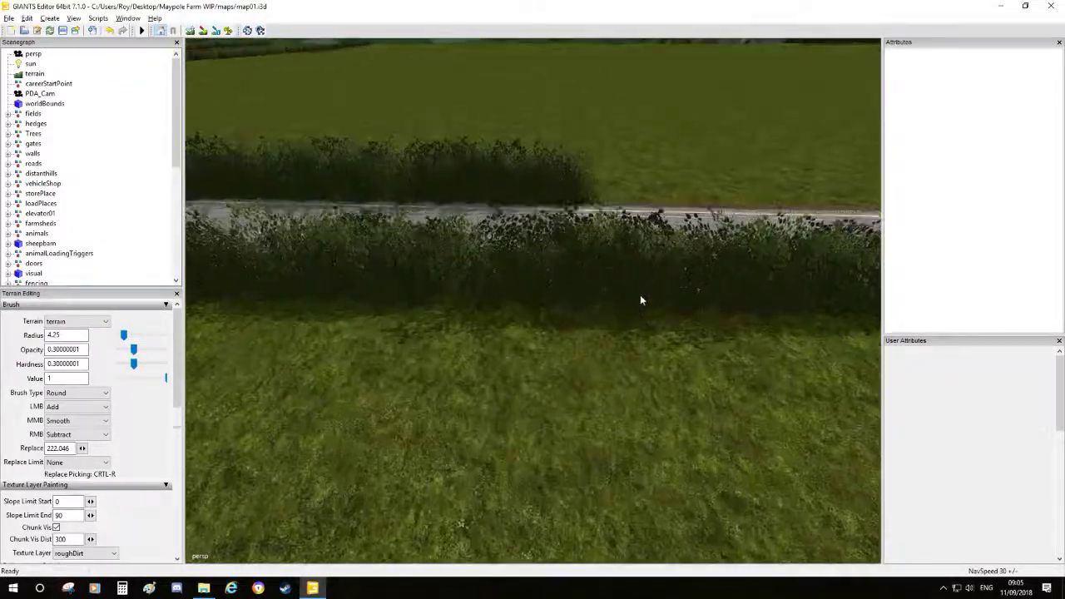
{"action": "right_click_drag", "start_coordinate": [640, 297], "coordinate": [636, 314], "text": "alt"}
{"action": "left_click", "coordinate": [573, 218]}
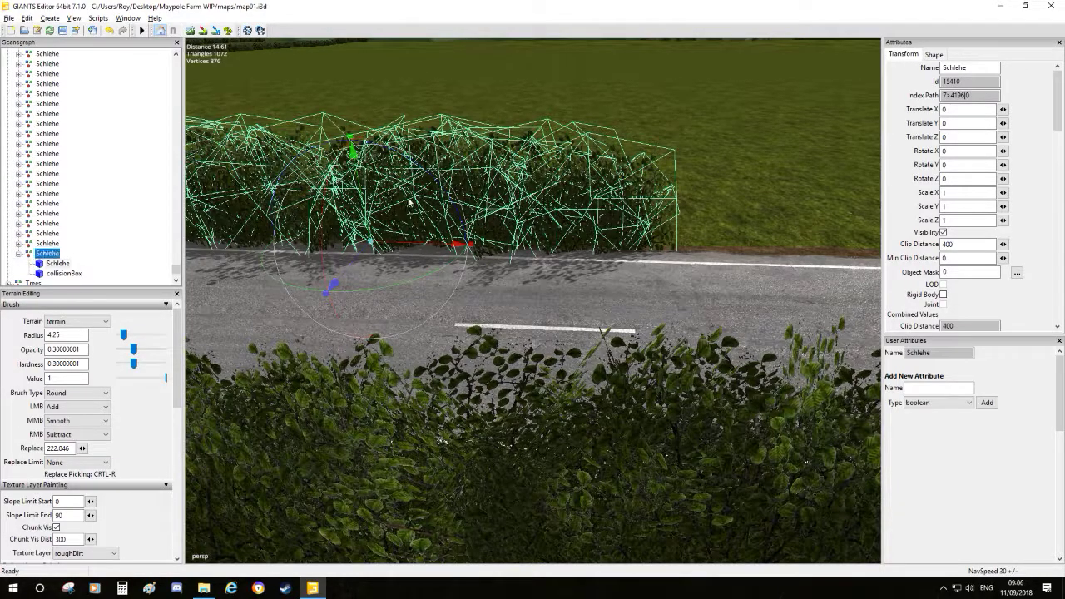
{"action": "key", "text": "Left"}
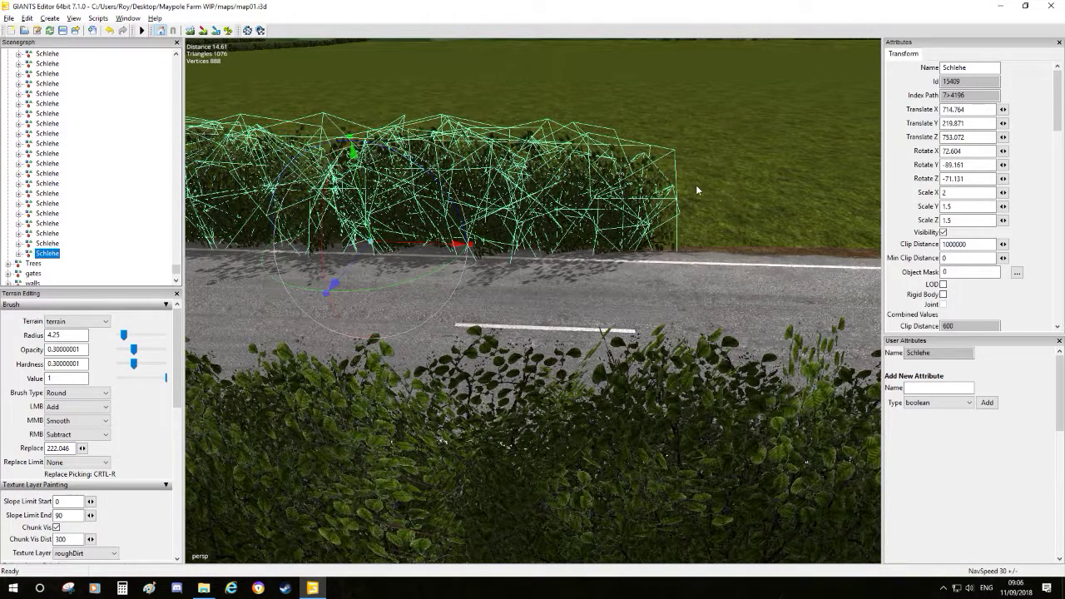
- Duplicate the end hedge section and move the copy along the road to about Z 768.37, continuing the row
{"action": "right_click_drag", "start_coordinate": [699, 188], "coordinate": [683, 249], "text": "alt"}
{"action": "left_click_drag", "start_coordinate": [682, 250], "coordinate": [318, 170], "text": "alt"}
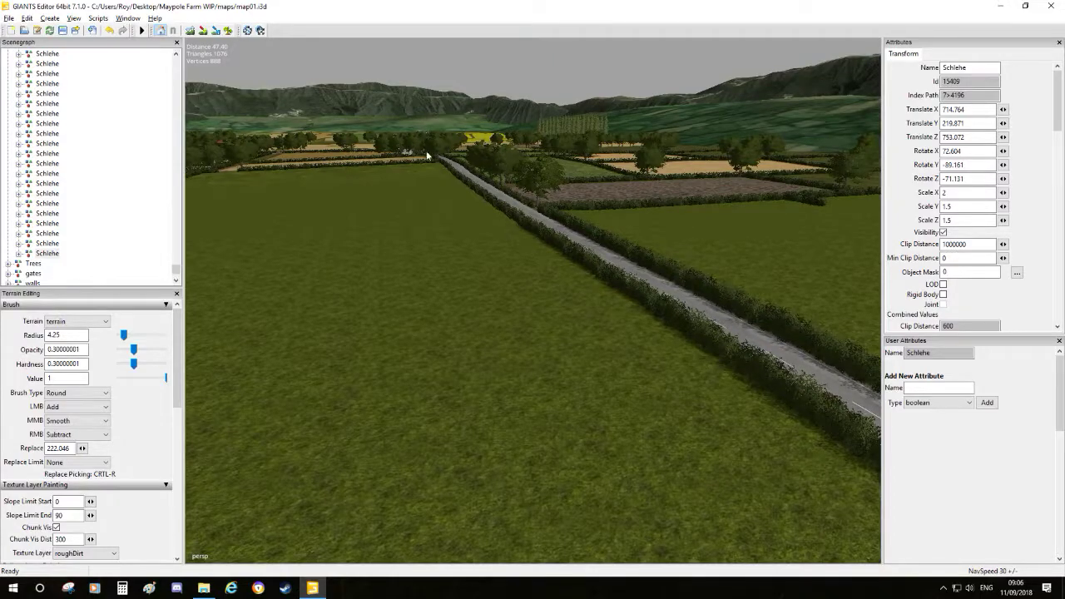
{"action": "left_click_drag", "start_coordinate": [415, 149], "coordinate": [351, 161], "text": "alt"}
{"action": "left_click_drag", "start_coordinate": [463, 135], "coordinate": [530, 178], "text": "alt"}
{"action": "key", "text": "f"}
{"action": "left_click_drag", "start_coordinate": [652, 386], "coordinate": [530, 330], "text": "alt"}
{"action": "scroll", "coordinate": [543, 353], "scroll_direction": "up", "scroll_amount": 5}
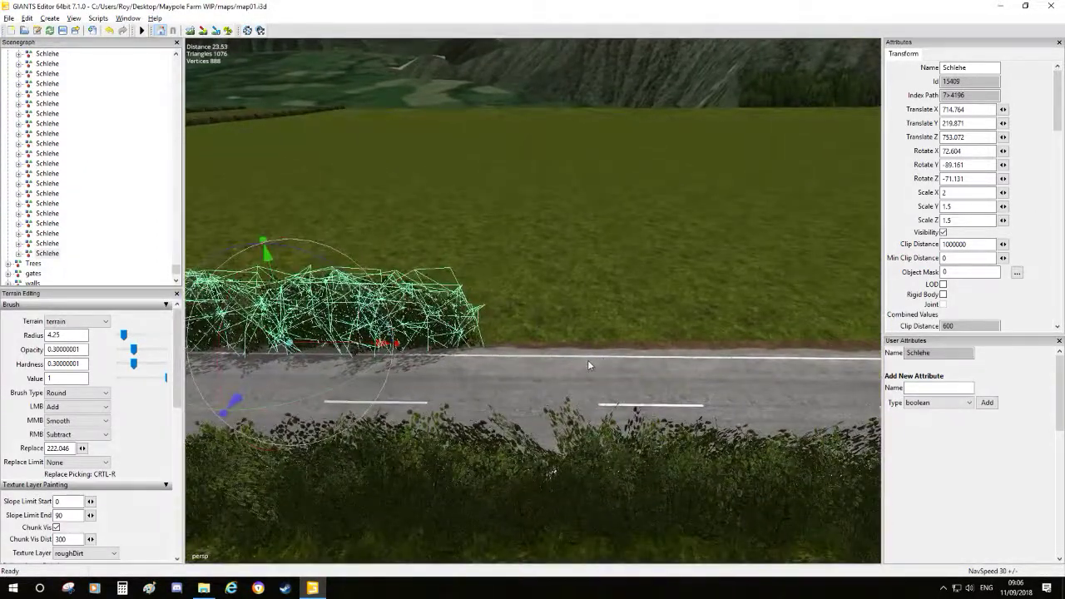
{"action": "key", "text": "ctrl+d"}
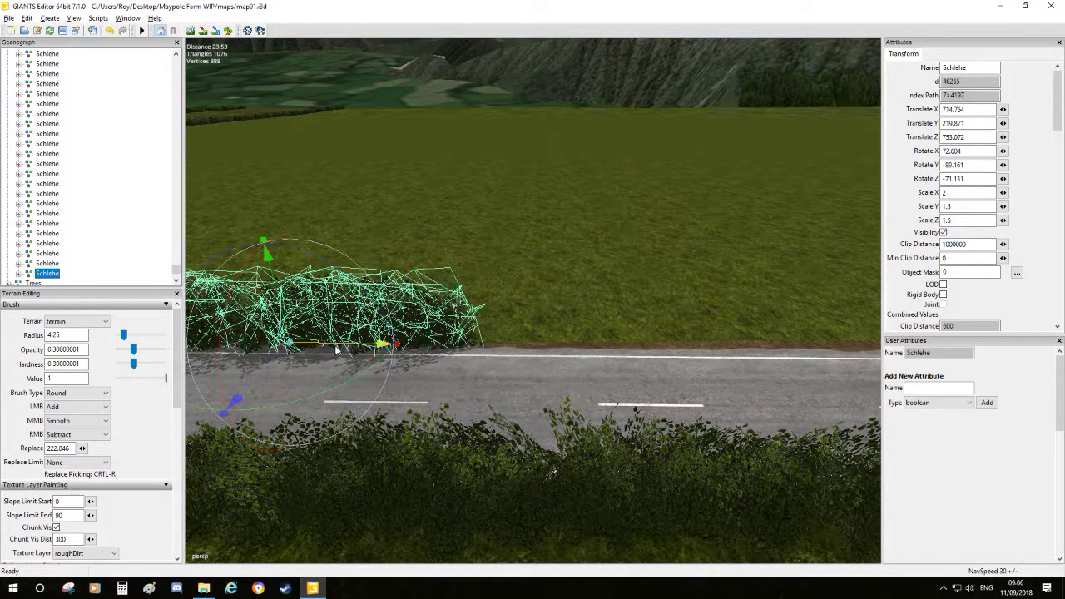
{"action": "left_click_drag", "start_coordinate": [409, 350], "coordinate": [739, 356]}
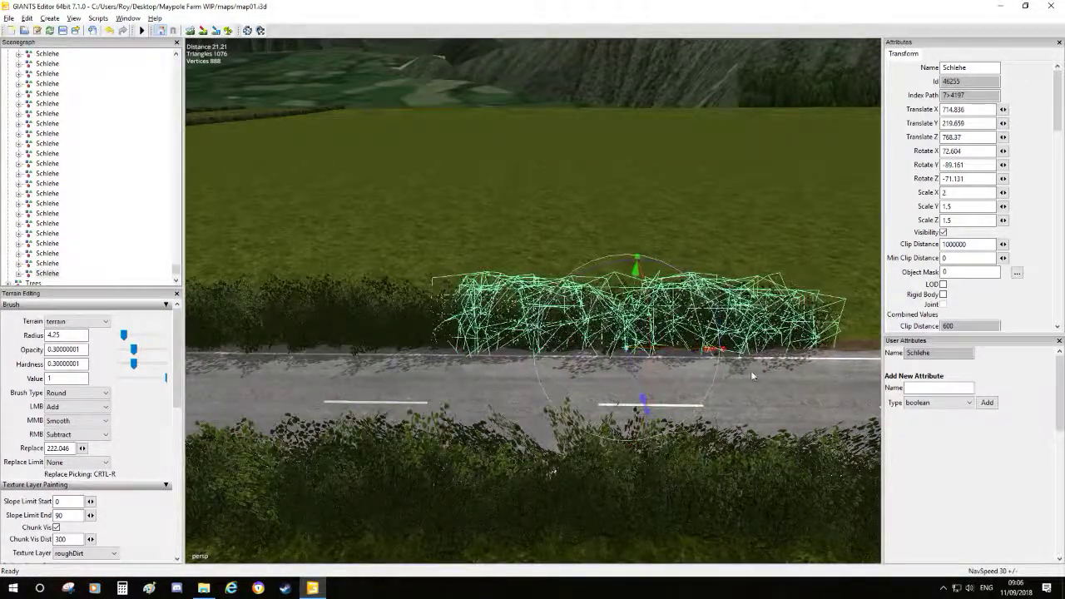
{"action": "middle_click_drag", "start_coordinate": [752, 378], "coordinate": [715, 373], "text": "alt"}
- Add two more hedge copies end to end along the road, at about Z 784.26 and Z 799.65
{"action": "key", "text": "ctrl+d"}
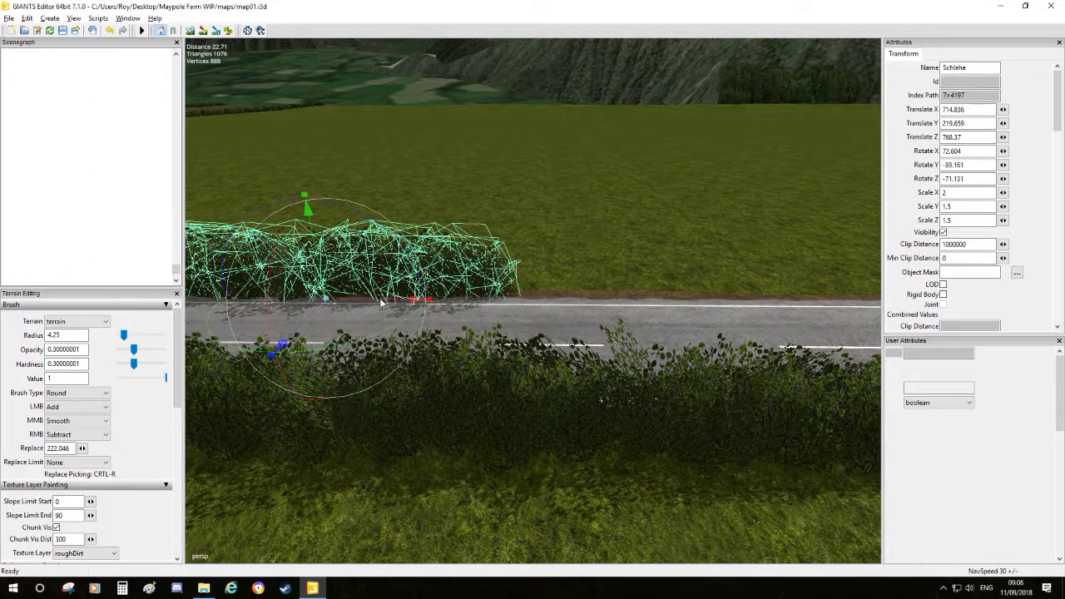
{"action": "left_click_drag", "start_coordinate": [408, 301], "coordinate": [710, 266]}
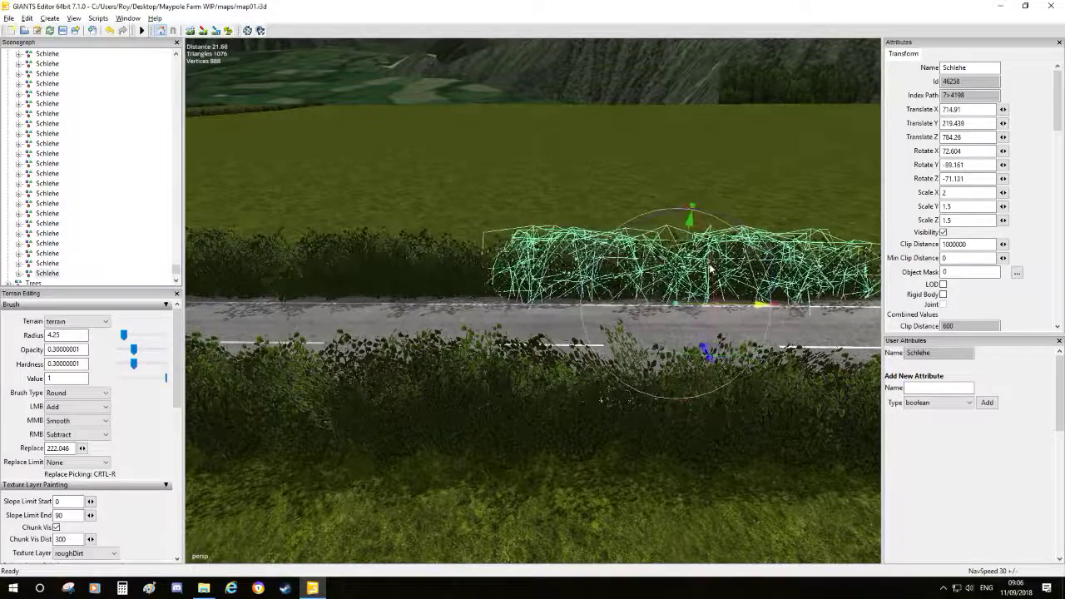
{"action": "key", "text": "d"}
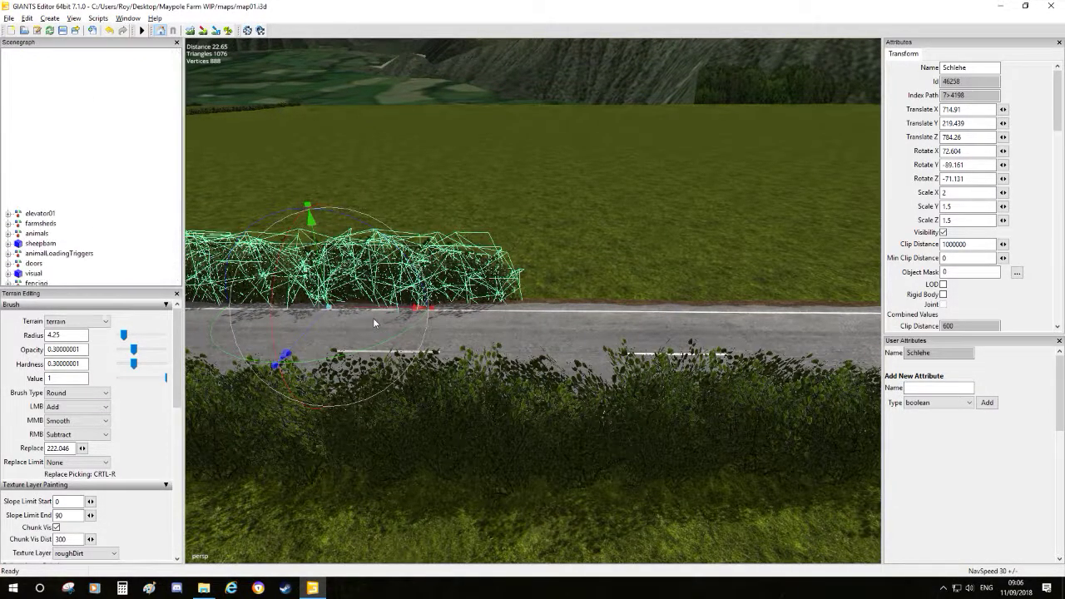
{"action": "key", "text": "ctrl+d"}
{"action": "left_click_drag", "start_coordinate": [371, 307], "coordinate": [662, 299]}
{"action": "mouse_move", "coordinate": [672, 292]}
{"action": "middle_mouse_down", "text": "alt"}
{"action": "mouse_move", "coordinate": [619, 296]}
{"action": "mouse_move", "coordinate": [659, 295]}
{"action": "middle_mouse_up", "text": "alt"}
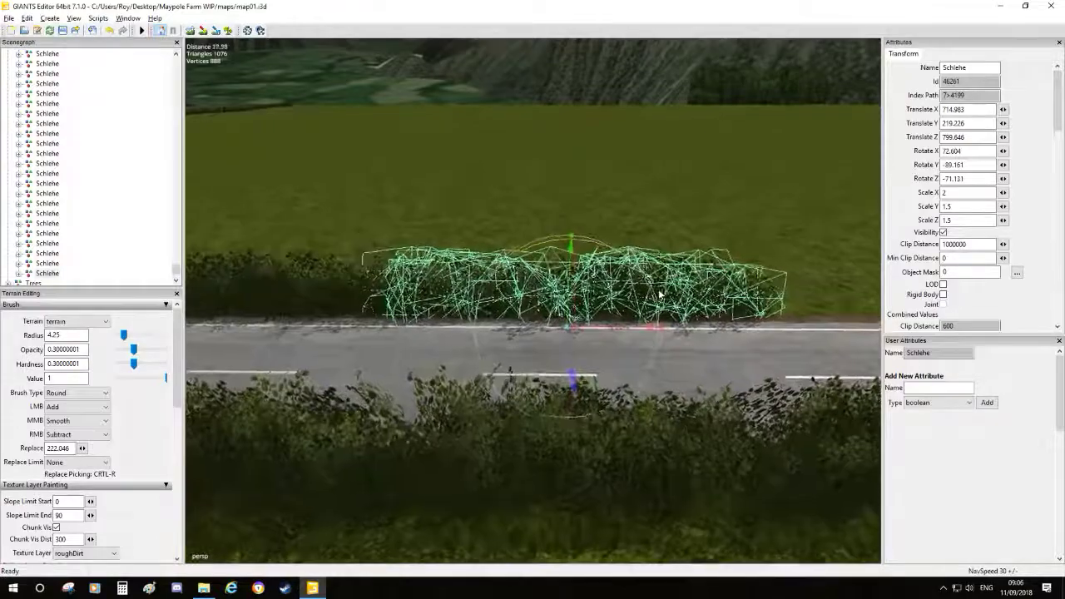
- Raise the end hedge copy to about Y 219.66 and the one before it to about Y 219.88
{"action": "scroll", "coordinate": [659, 295], "scroll_direction": "up", "scroll_amount": 2}
{"action": "left_click_drag", "start_coordinate": [580, 310], "coordinate": [592, 300]}
{"action": "scroll", "coordinate": [605, 293], "scroll_direction": "down", "scroll_amount": 3}
{"action": "middle_click_drag", "start_coordinate": [604, 293], "coordinate": [518, 312], "text": "alt"}
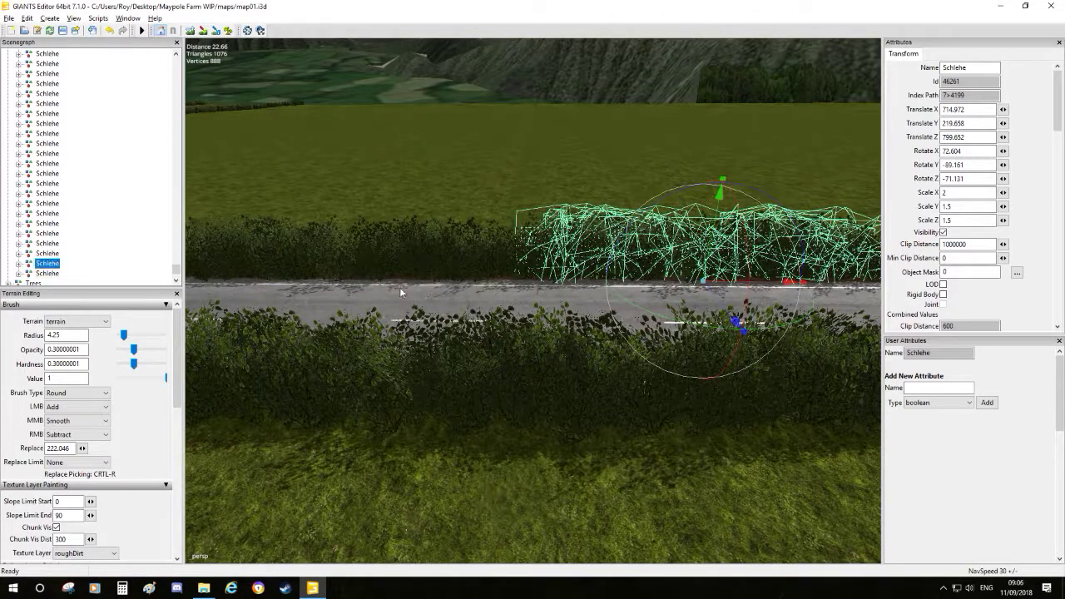
{"action": "left_click", "coordinate": [371, 255]}
{"action": "left_click_drag", "start_coordinate": [369, 248], "coordinate": [370, 246]}
{"action": "middle_click_drag", "start_coordinate": [370, 246], "coordinate": [416, 259], "text": "alt"}
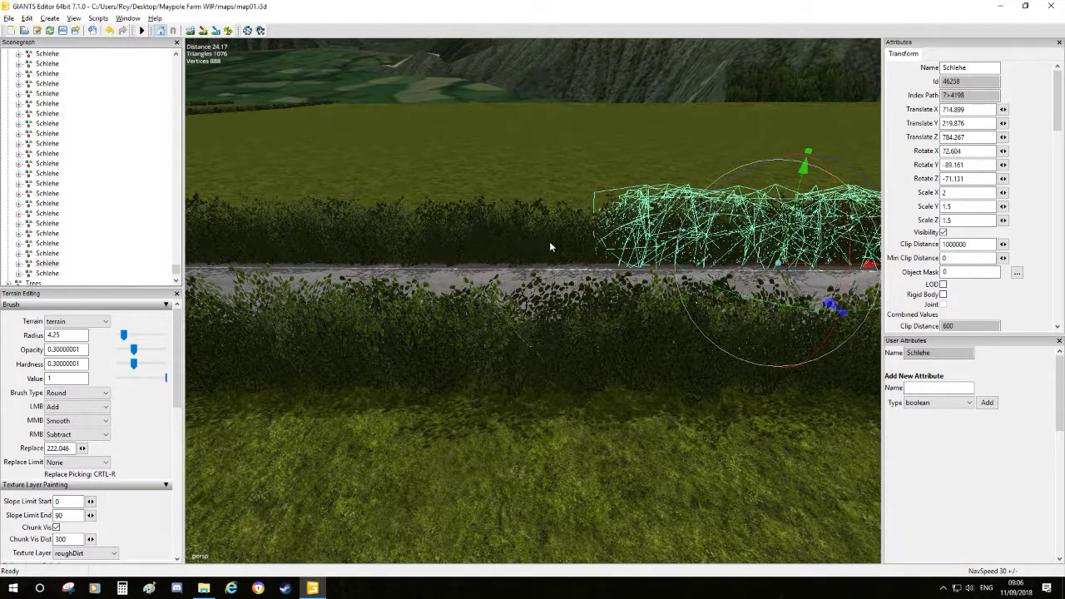
- Shift the end hedge copy sideways towards the road edge, to about X 714.60
{"action": "scroll", "coordinate": [727, 143], "scroll_direction": "down", "scroll_amount": 3}
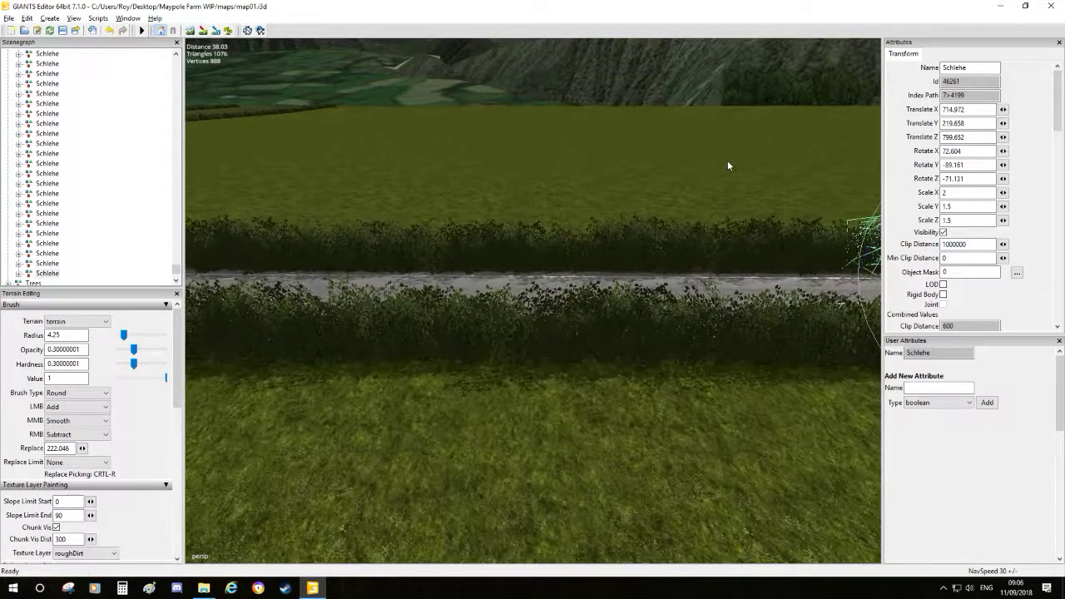
{"action": "middle_click_drag", "start_coordinate": [727, 160], "coordinate": [675, 208], "text": "alt"}
{"action": "left_click_drag", "start_coordinate": [675, 208], "coordinate": [637, 206], "text": "alt"}
{"action": "middle_click_drag", "start_coordinate": [637, 207], "coordinate": [678, 330], "text": "alt"}
{"action": "left_click_drag", "start_coordinate": [678, 330], "coordinate": [546, 316], "text": "alt"}
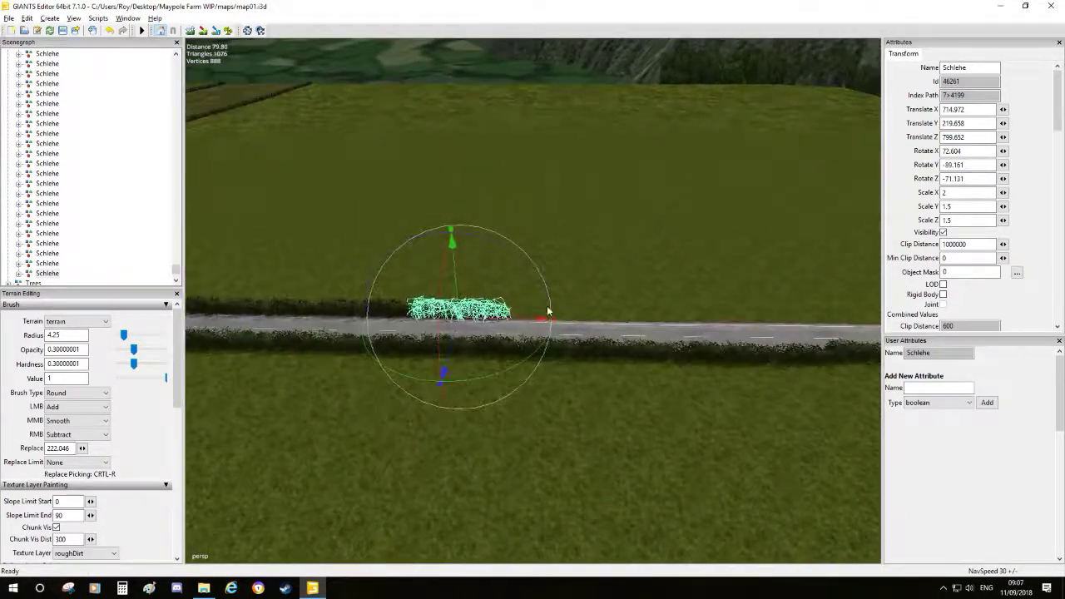
{"action": "right_click_drag", "start_coordinate": [546, 316], "coordinate": [620, 236], "text": "alt"}
{"action": "middle_click_drag", "start_coordinate": [619, 237], "coordinate": [640, 247], "text": "alt"}
{"action": "right_click_drag", "start_coordinate": [640, 247], "coordinate": [681, 210], "text": "alt"}
{"action": "middle_click_drag", "start_coordinate": [681, 209], "coordinate": [775, 219], "text": "alt"}
{"action": "left_click_drag", "start_coordinate": [775, 220], "coordinate": [460, 239], "text": "alt"}
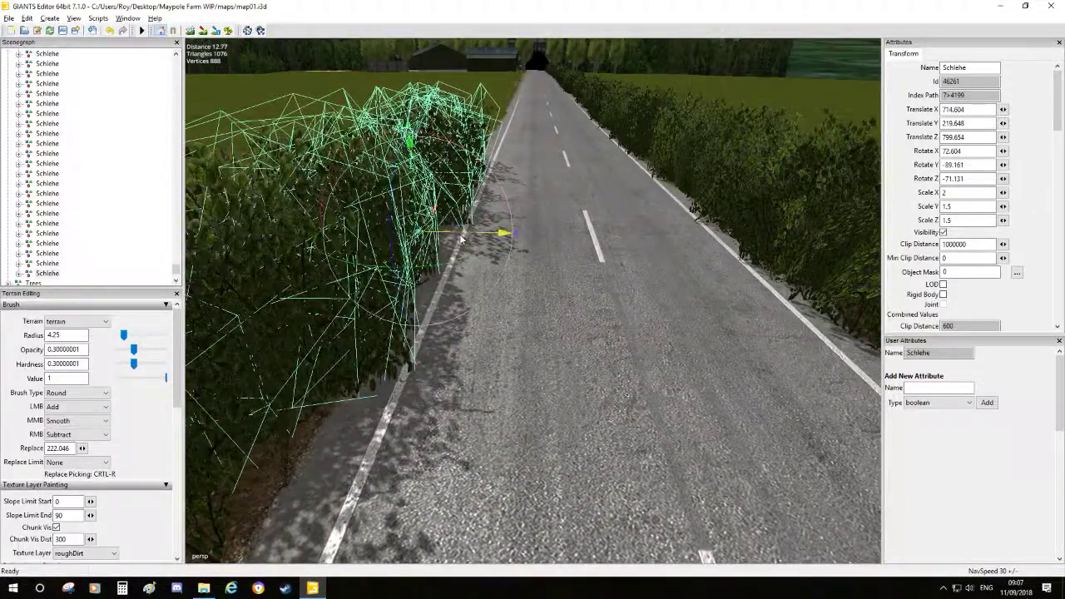
- Shift the second-to-last hedge section sideways towards the road edge, to about X 714.59
{"action": "right_click_drag", "start_coordinate": [549, 218], "coordinate": [525, 261], "text": "alt"}
{"action": "left_click_drag", "start_coordinate": [525, 262], "coordinate": [470, 240], "text": "alt"}
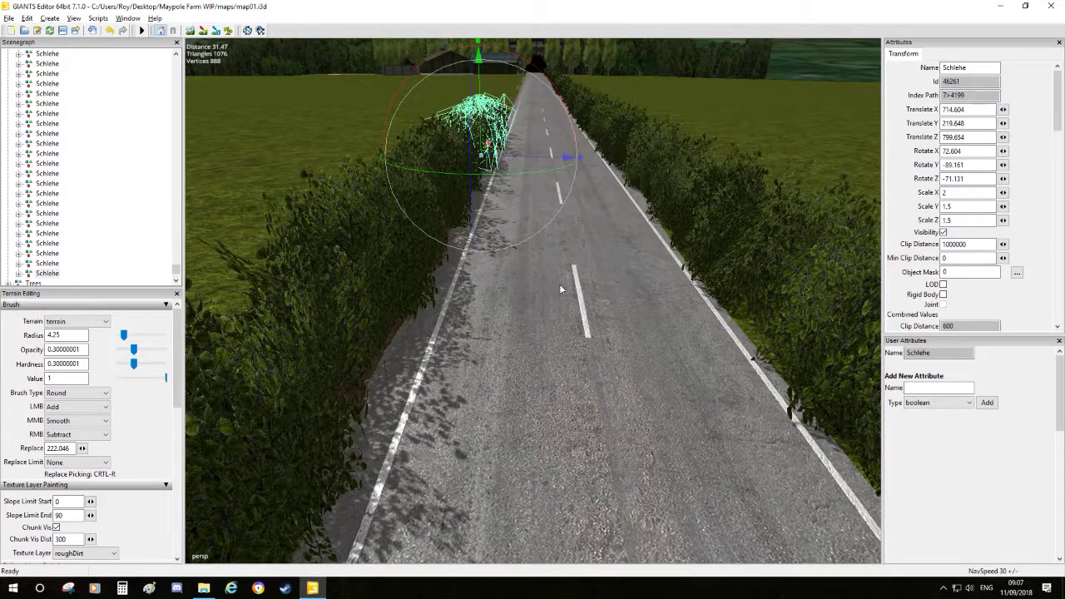
{"action": "left_click", "coordinate": [479, 265]}
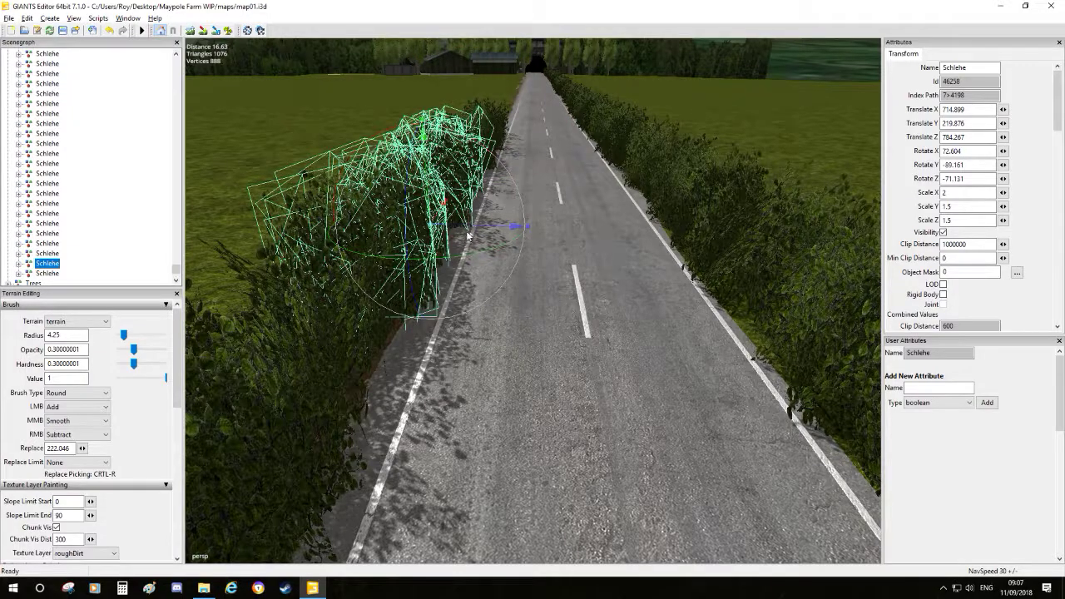
{"action": "mouse_move", "coordinate": [479, 232]}
{"action": "left_mouse_down"}
{"action": "mouse_move", "coordinate": [490, 229]}
{"action": "mouse_move", "coordinate": [479, 230]}
{"action": "left_mouse_up"}
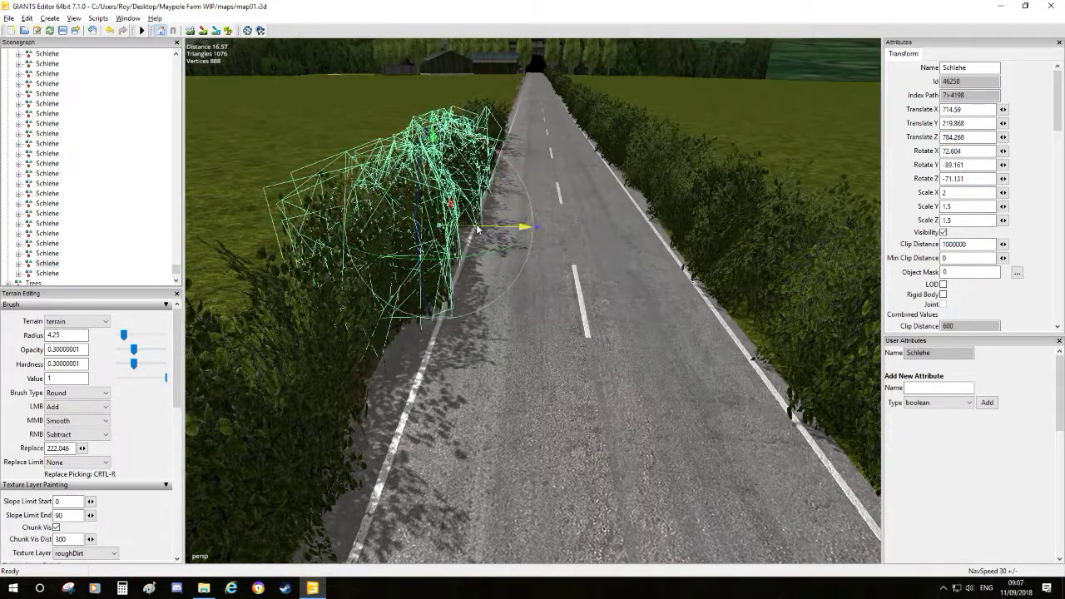
- Shift the hedge section at about Z 768.37 sideways to about X 714.65 to align it with the row
{"action": "right_click_drag", "start_coordinate": [512, 221], "coordinate": [532, 252], "text": "alt"}
{"action": "left_click_drag", "start_coordinate": [532, 252], "coordinate": [246, 256], "text": "alt"}
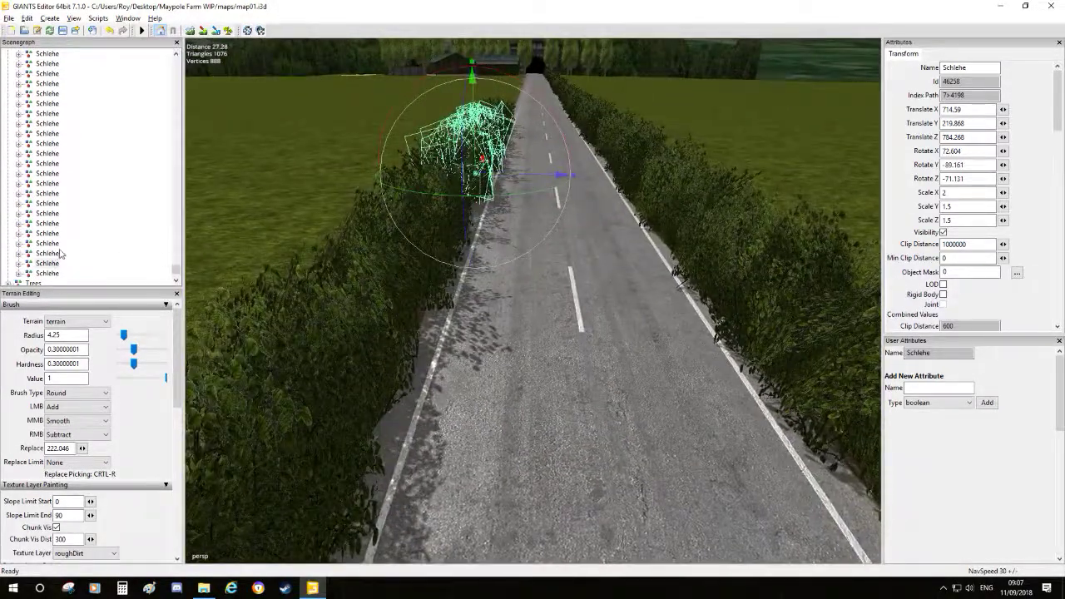
{"action": "left_click", "coordinate": [483, 286]}
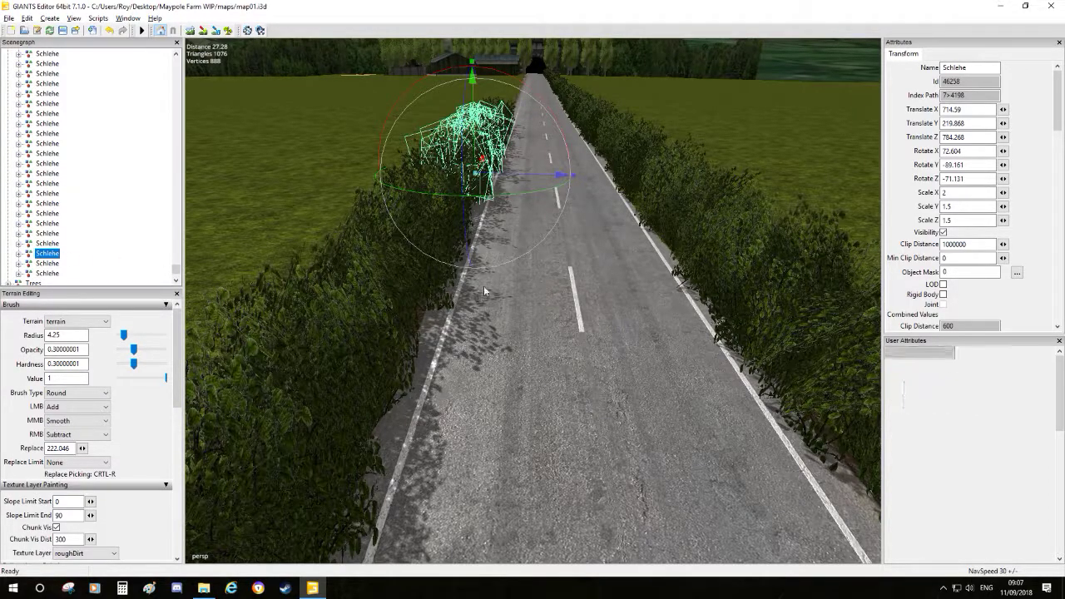
{"action": "left_click_drag", "start_coordinate": [438, 309], "coordinate": [445, 308]}
{"action": "middle_click_drag", "start_coordinate": [446, 308], "coordinate": [513, 254], "text": "alt"}
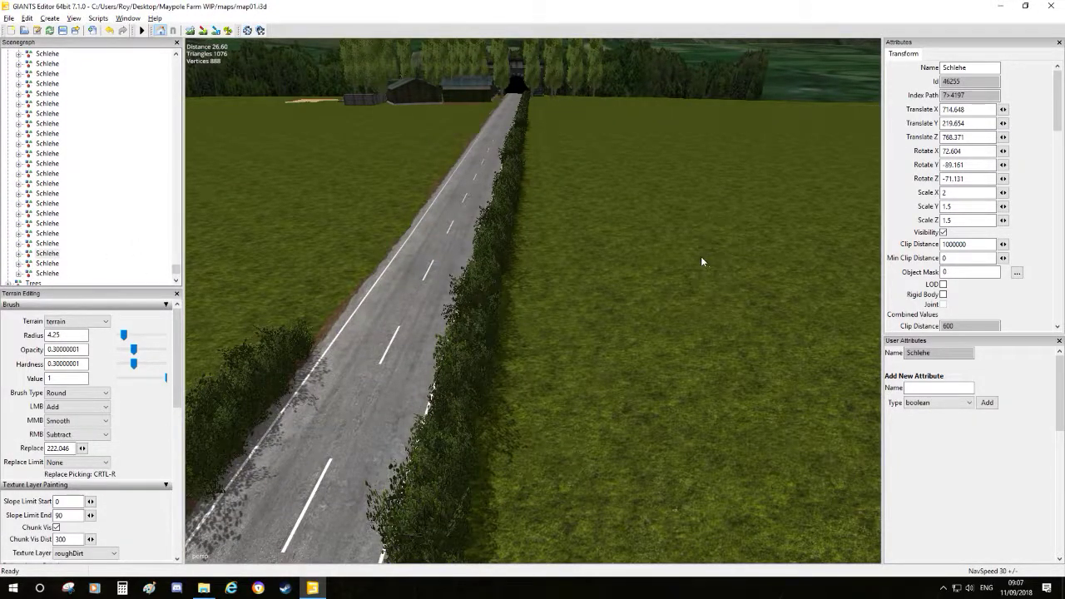
- Duplicate the end hedge section and move the copy along the road to about Z 815.14
{"action": "left_click_drag", "start_coordinate": [671, 247], "coordinate": [540, 273], "text": "alt"}
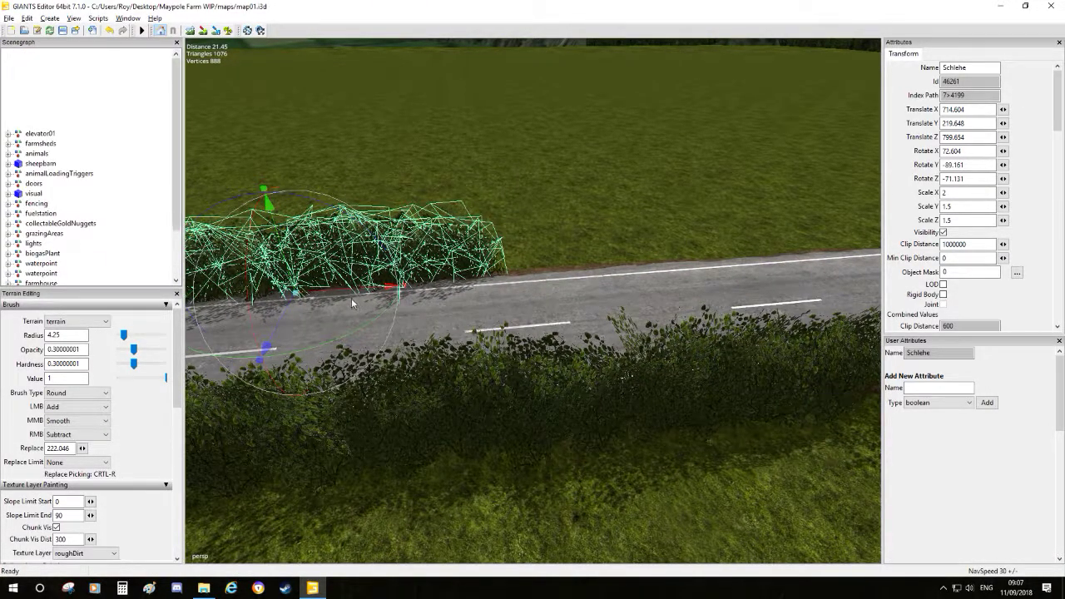
{"action": "key", "text": "ctrl+d"}
{"action": "left_click_drag", "start_coordinate": [348, 294], "coordinate": [676, 272]}
{"action": "key", "text": "d"}
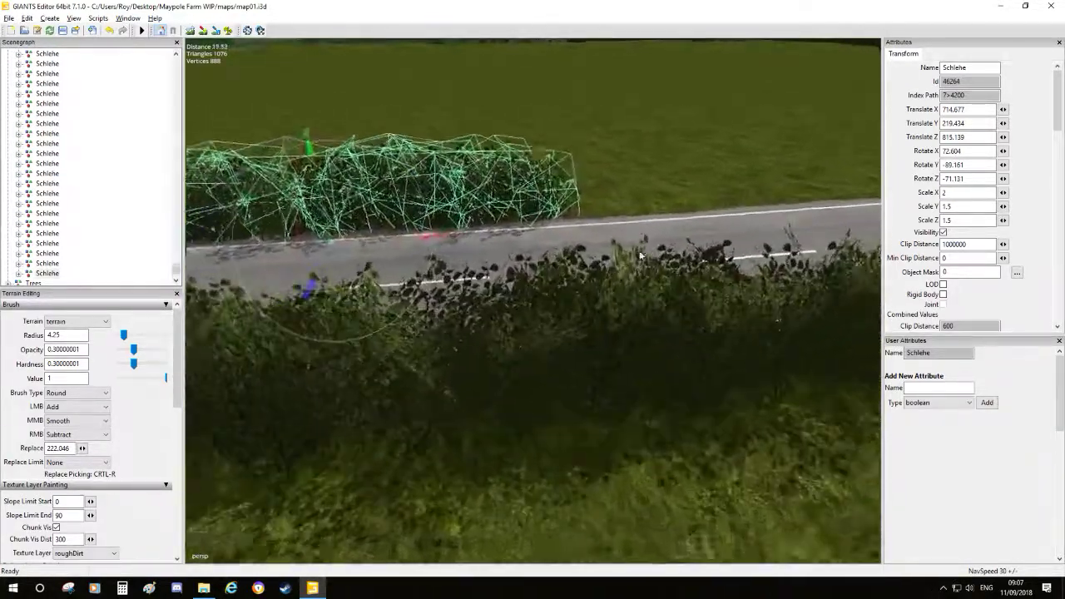
{"action": "right_click_drag", "start_coordinate": [641, 257], "coordinate": [663, 256]}
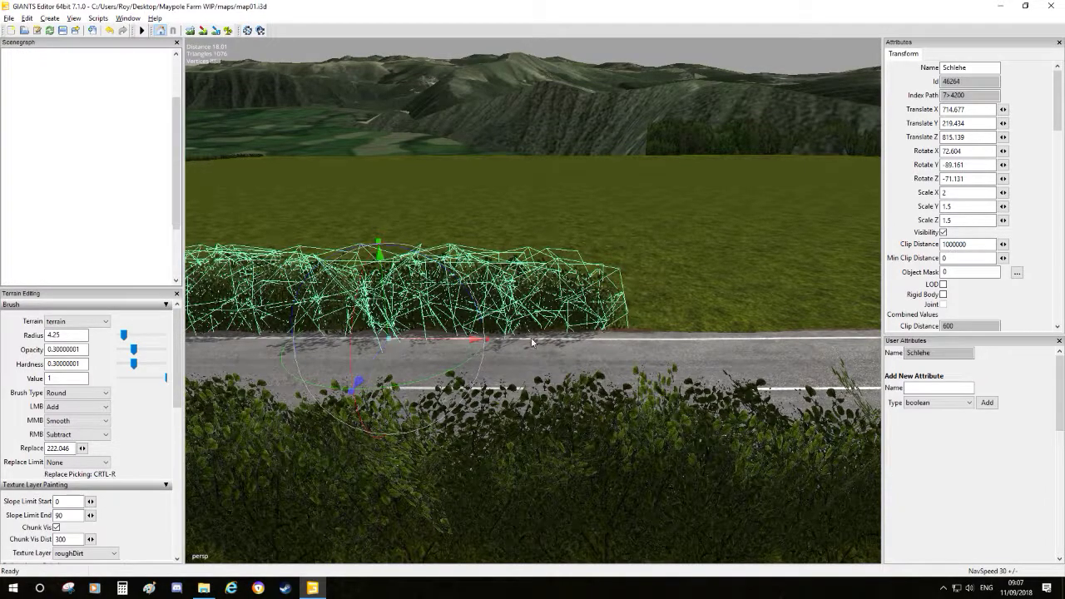
- Add another hedge copy at the end of the row, at about X 714.38, Y 219.69, Z 830.92
{"action": "left_click_drag", "start_coordinate": [429, 342], "coordinate": [807, 331]}
{"action": "right_click_drag", "start_coordinate": [807, 331], "coordinate": [781, 307]}
{"action": "left_click_drag", "start_coordinate": [726, 291], "coordinate": [595, 374]}
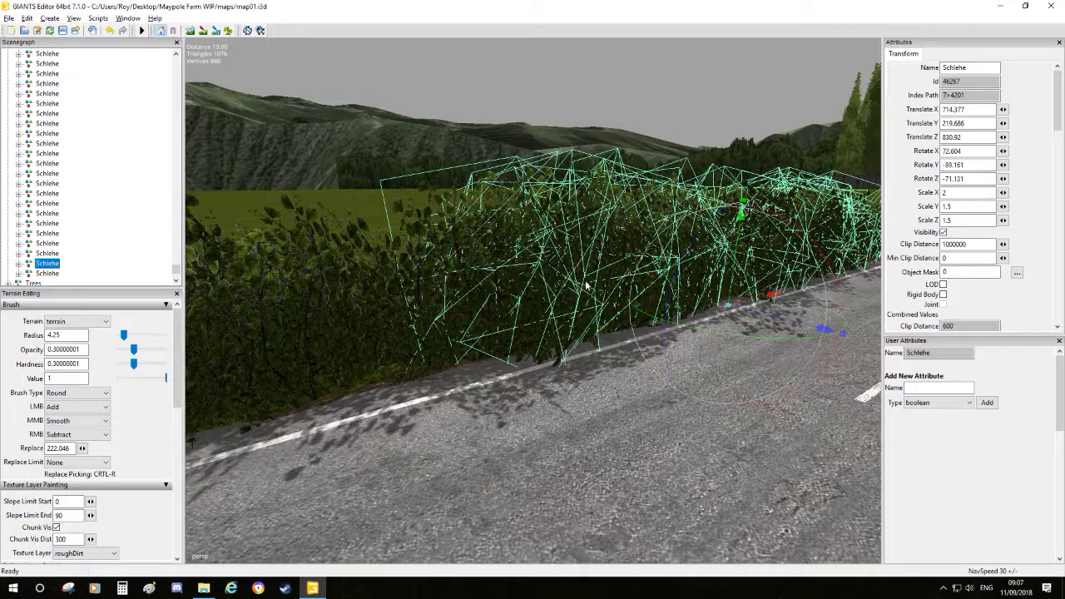
- Raise the hedge section at about Z 815.14 to about Y 219.84 and shift it sideways to about X 714.43
{"action": "left_click", "coordinate": [644, 270]}
{"action": "left_click_drag", "start_coordinate": [641, 272], "coordinate": [492, 281], "text": "alt"}
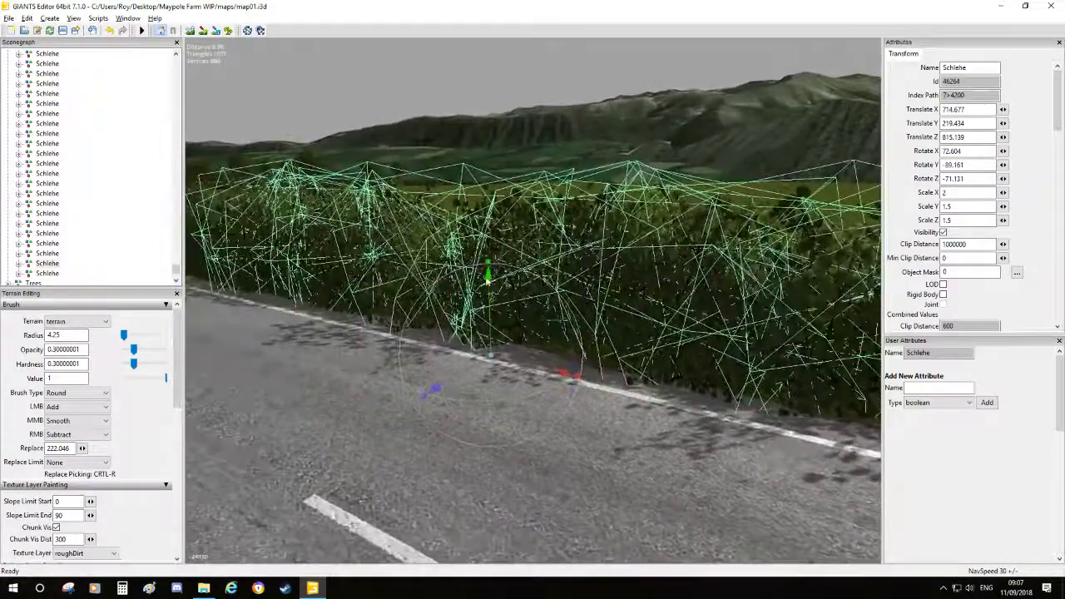
{"action": "left_click_drag", "start_coordinate": [494, 325], "coordinate": [487, 289]}
{"action": "left_click_drag", "start_coordinate": [478, 347], "coordinate": [629, 374]}
{"action": "scroll", "coordinate": [629, 373], "scroll_direction": "down", "scroll_amount": 5}
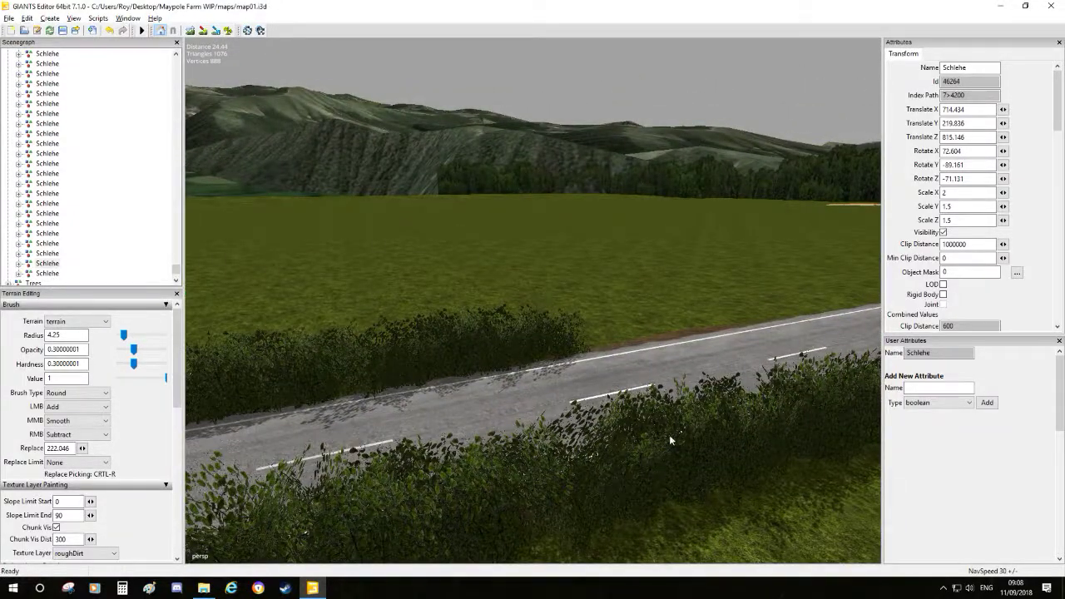
- Duplicate the end hedge section and place the copy along the road at about X 714.24, Y 219.57, Z 846.26
{"action": "key", "text": "ctrl+d"}
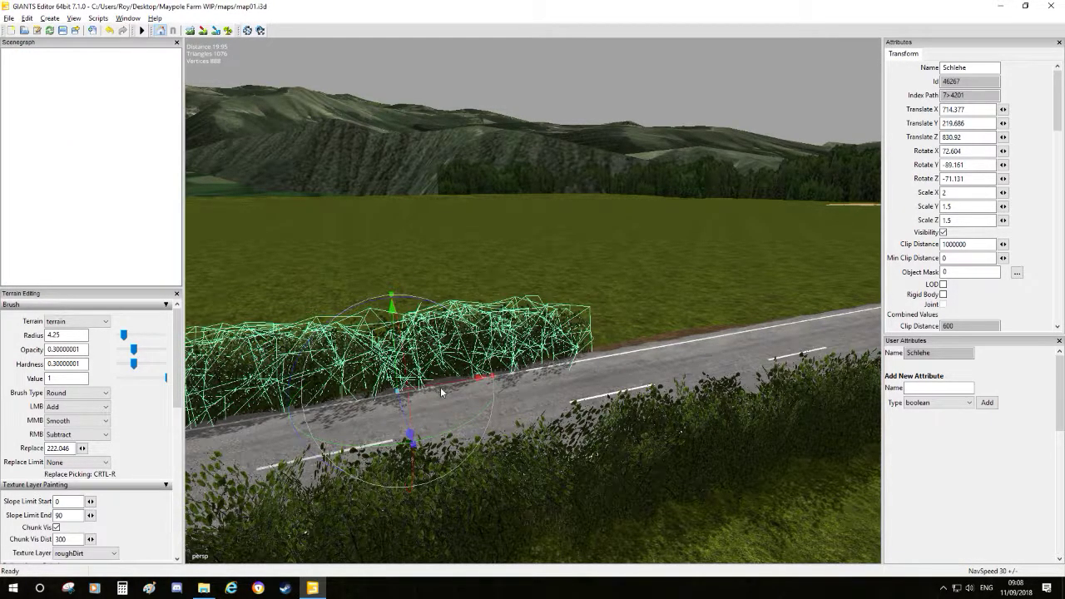
{"action": "key", "text": "ctrl+d"}
{"action": "left_click_drag", "start_coordinate": [440, 386], "coordinate": [752, 343]}
{"action": "scroll", "coordinate": [730, 400], "scroll_direction": "up", "scroll_amount": 3}
{"action": "left_click_drag", "start_coordinate": [729, 399], "coordinate": [788, 365], "text": "alt"}
{"action": "scroll", "coordinate": [788, 364], "scroll_direction": "down", "scroll_amount": 2}
{"action": "left_click_drag", "start_coordinate": [603, 331], "coordinate": [606, 325]}
{"action": "middle_click_drag", "start_coordinate": [615, 331], "coordinate": [596, 328], "text": "alt"}
{"action": "left_click_drag", "start_coordinate": [616, 350], "coordinate": [626, 352]}
{"action": "middle_click_drag", "start_coordinate": [627, 353], "coordinate": [630, 361], "text": "alt"}
{"action": "left_click_drag", "start_coordinate": [630, 361], "coordinate": [474, 372], "text": "alt"}
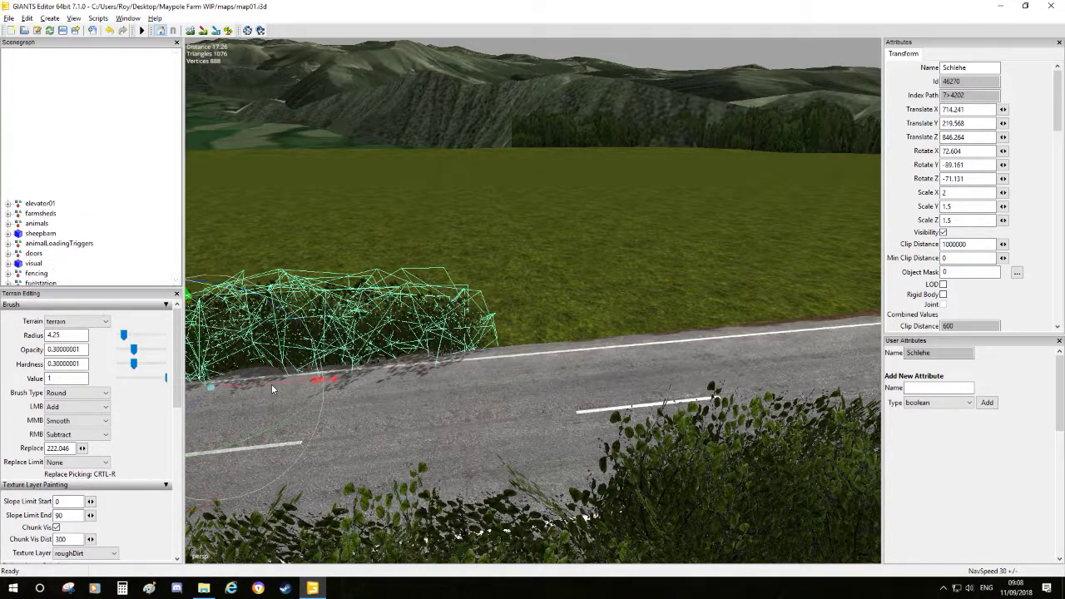
- Add a further end hedge copy at about X 714.03, Y 219.87, Z 862.02, tilted to about Rotate X 126.1
{"action": "left_click_drag", "start_coordinate": [274, 383], "coordinate": [559, 376]}
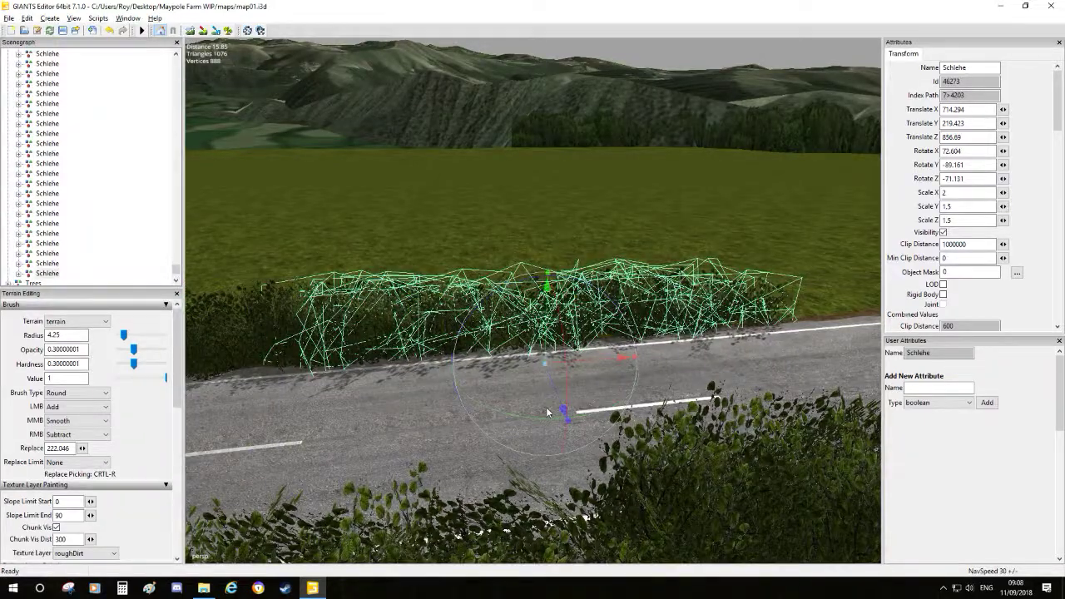
{"action": "left_click_drag", "start_coordinate": [541, 415], "coordinate": [541, 420]}
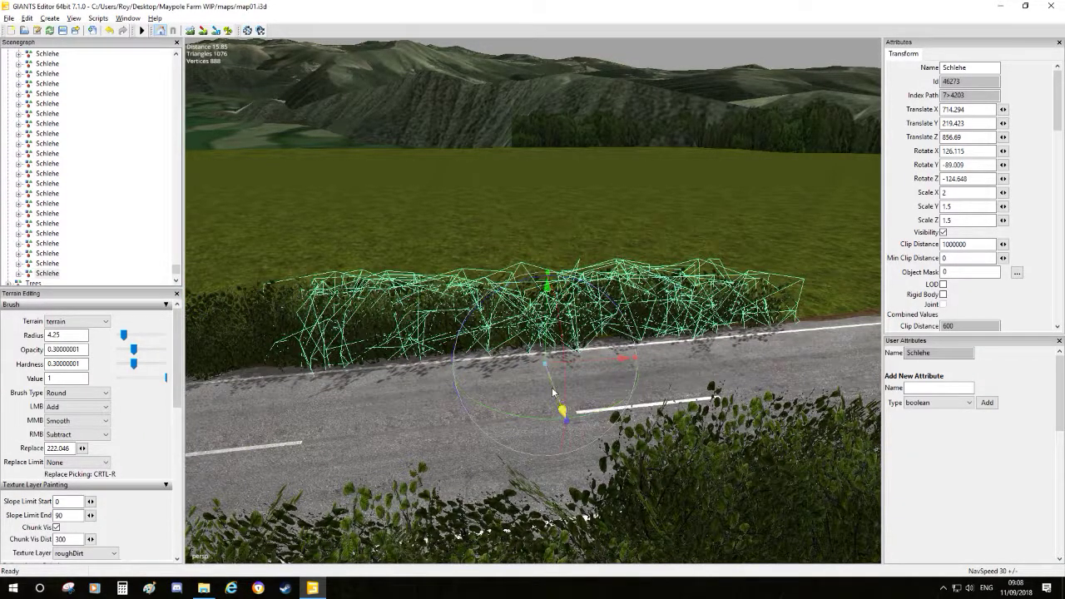
{"action": "key", "text": "w"}
{"action": "left_click_drag", "start_coordinate": [600, 366], "coordinate": [700, 323]}
{"action": "scroll", "coordinate": [700, 332], "scroll_direction": "down", "scroll_amount": 2}
{"action": "middle_click_drag", "start_coordinate": [697, 334], "coordinate": [646, 350], "text": "alt"}
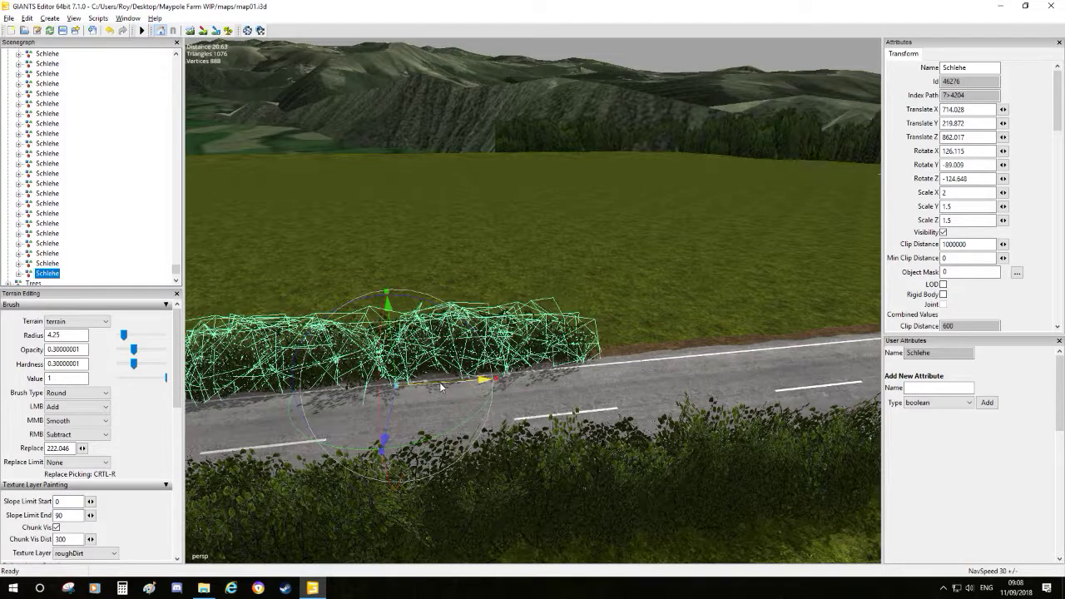
- Add the next hedge copy at about Z 877.65, tilted to about Rotate X -137.6 and set at about Y 220.32
{"action": "left_click_drag", "start_coordinate": [462, 385], "coordinate": [796, 354]}
{"action": "middle_click_drag", "start_coordinate": [796, 354], "coordinate": [650, 339]}
{"action": "scroll", "coordinate": [697, 329], "scroll_direction": "up", "scroll_amount": 5}
{"action": "left_click_drag", "start_coordinate": [804, 250], "coordinate": [793, 294]}
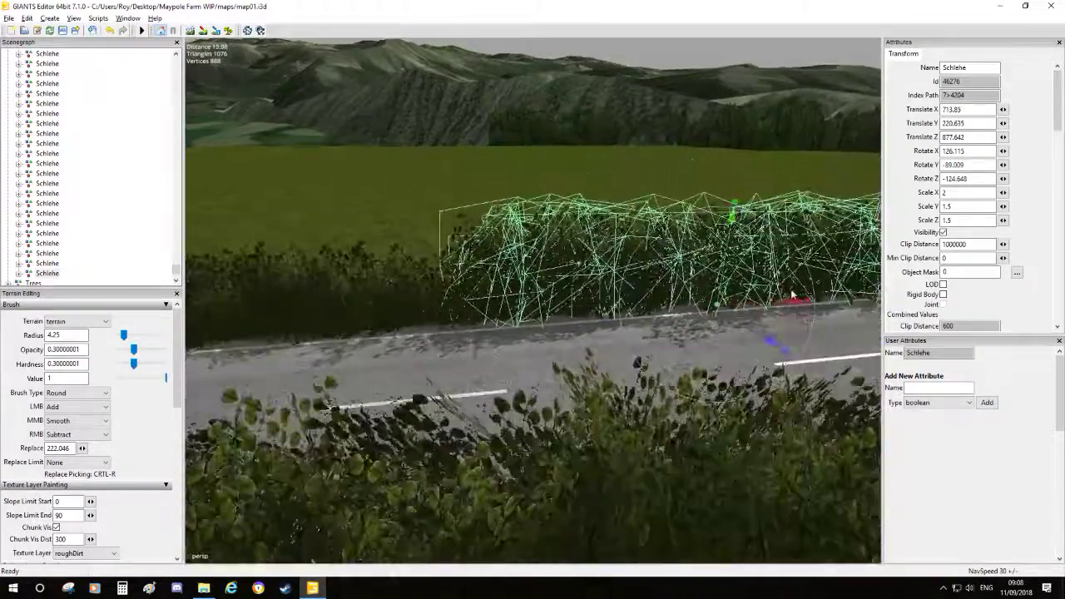
{"action": "middle_click_drag", "start_coordinate": [793, 293], "coordinate": [657, 231]}
{"action": "left_click_drag", "start_coordinate": [650, 218], "coordinate": [661, 233]}
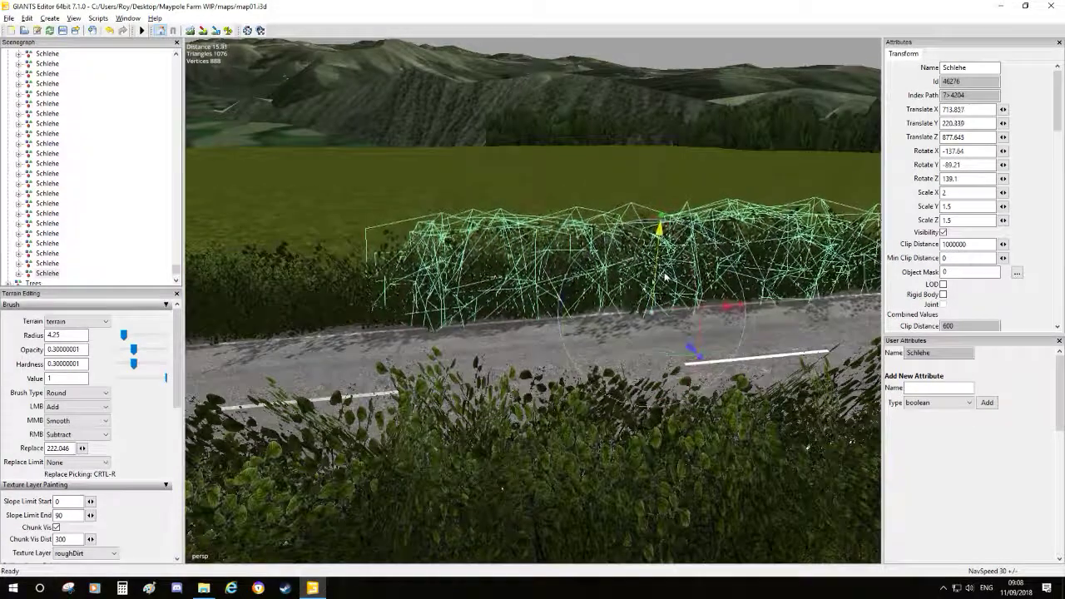
- Raise the hedge section at about Z 862.03 to about Y 220.24 and tilt it to about Rotate X -128.75
{"action": "scroll", "coordinate": [657, 249], "scroll_direction": "down", "scroll_amount": 4}
{"action": "middle_click_drag", "start_coordinate": [399, 336], "coordinate": [613, 322], "text": "alt"}
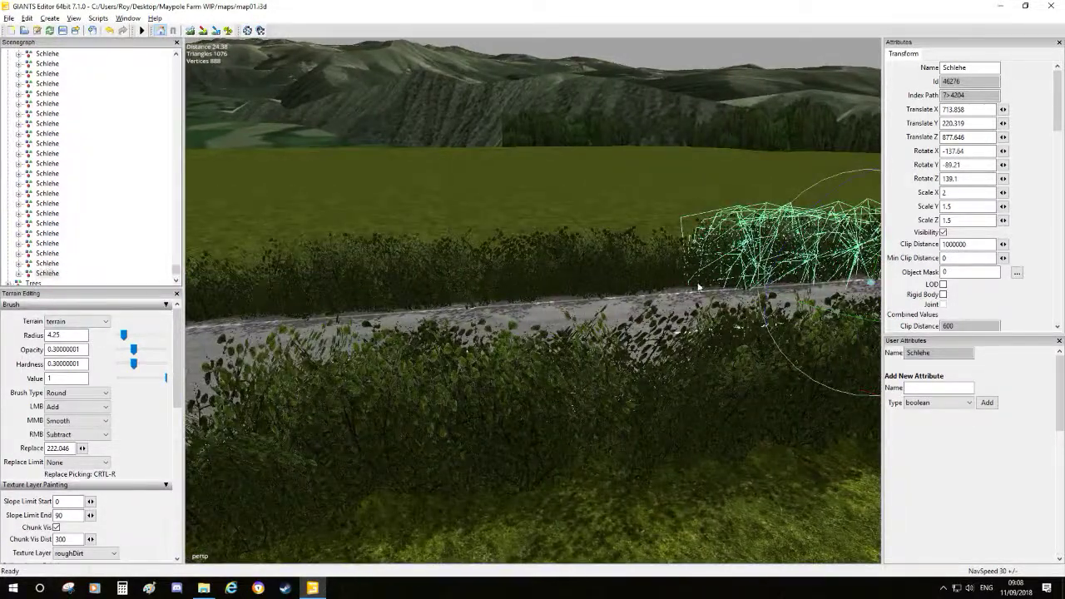
{"action": "left_click", "coordinate": [541, 256]}
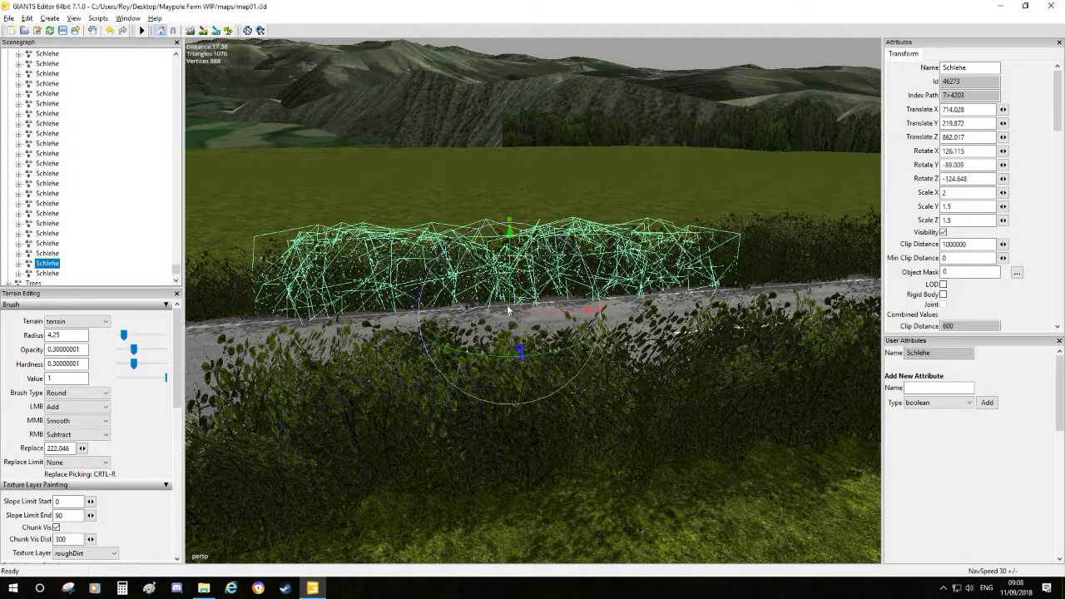
{"action": "left_click_drag", "start_coordinate": [510, 291], "coordinate": [514, 280]}
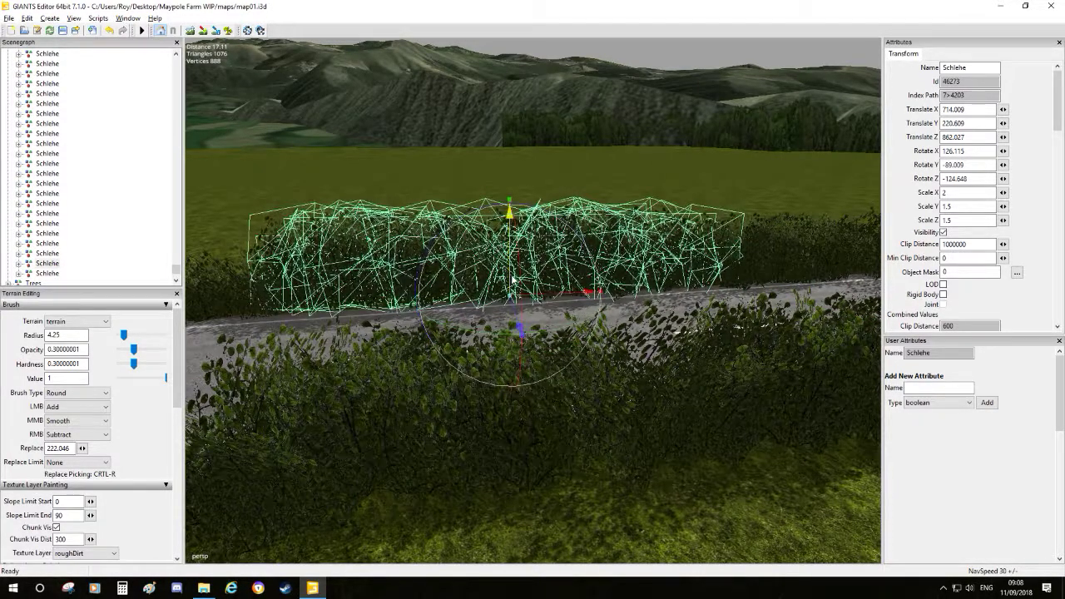
{"action": "left_click_drag", "start_coordinate": [496, 216], "coordinate": [496, 210]}
{"action": "left_click_drag", "start_coordinate": [492, 210], "coordinate": [508, 260]}
{"action": "middle_click_drag", "start_coordinate": [509, 260], "coordinate": [548, 262], "text": "alt"}
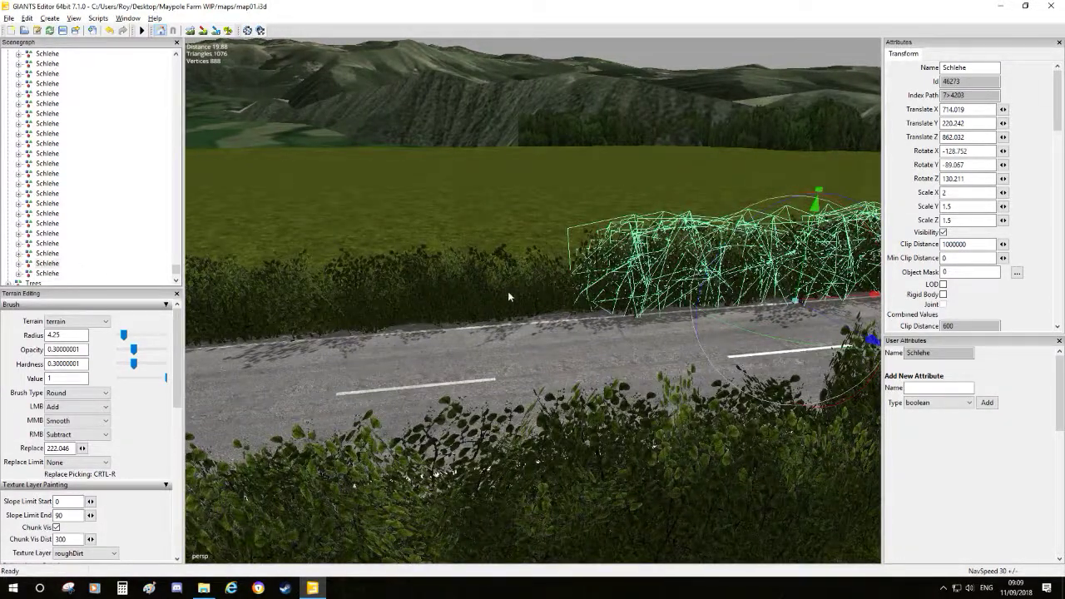
- Tilt the hedge section at about Z 846.26 to about Rotate X -19.5 and raise it to about Y 219.97
{"action": "left_click", "coordinate": [605, 324]}
{"action": "left_click_drag", "start_coordinate": [582, 320], "coordinate": [539, 285], "text": "alt"}
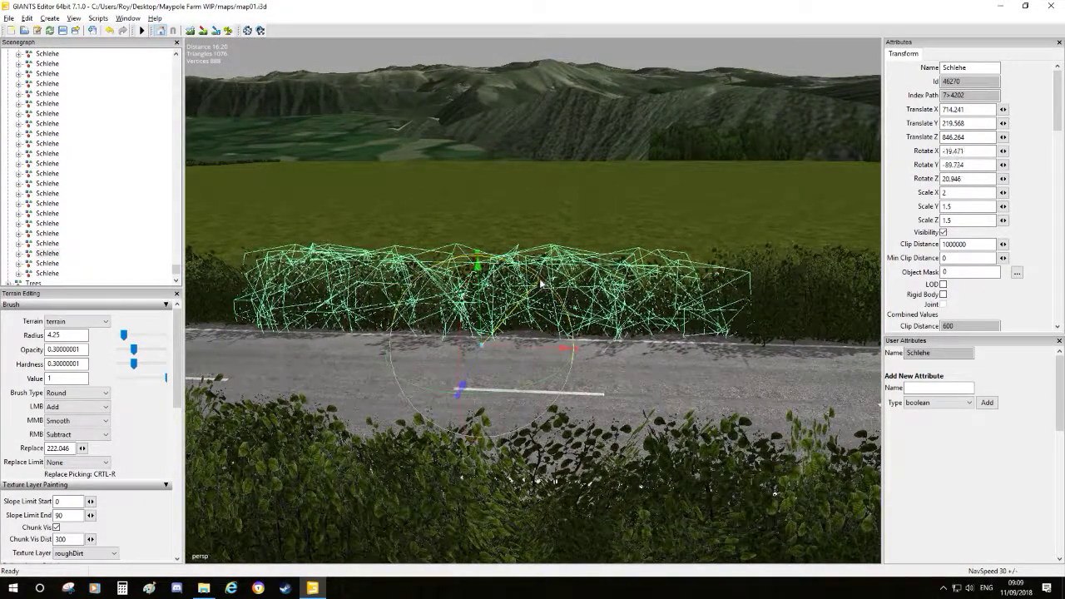
{"action": "left_click_drag", "start_coordinate": [483, 322], "coordinate": [483, 310]}
{"action": "middle_click_drag", "start_coordinate": [483, 312], "coordinate": [511, 311], "text": "alt"}
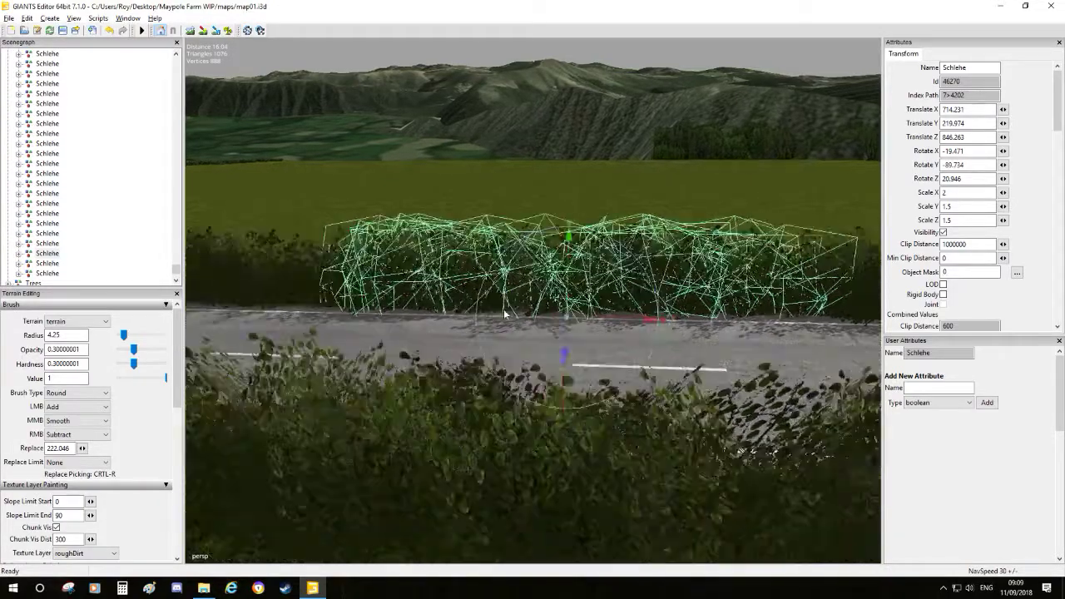
- Duplicate the end hedge section and place the copy along the road at about X 713.70, Y 220.29, Z 893.12
{"action": "scroll", "coordinate": [511, 311], "scroll_direction": "down", "scroll_amount": 2}
{"action": "left_click_drag", "start_coordinate": [511, 312], "coordinate": [582, 327], "text": "alt"}
{"action": "scroll", "coordinate": [582, 327], "scroll_direction": "down", "scroll_amount": 3}
{"action": "middle_click_drag", "start_coordinate": [582, 327], "coordinate": [325, 324], "text": "alt"}
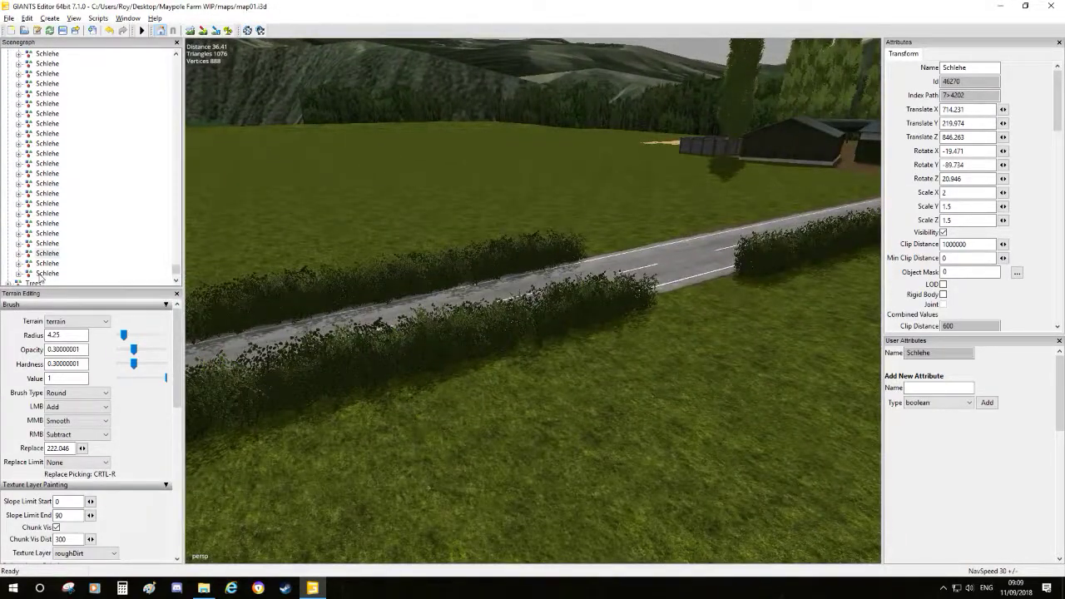
{"action": "left_click", "coordinate": [583, 347]}
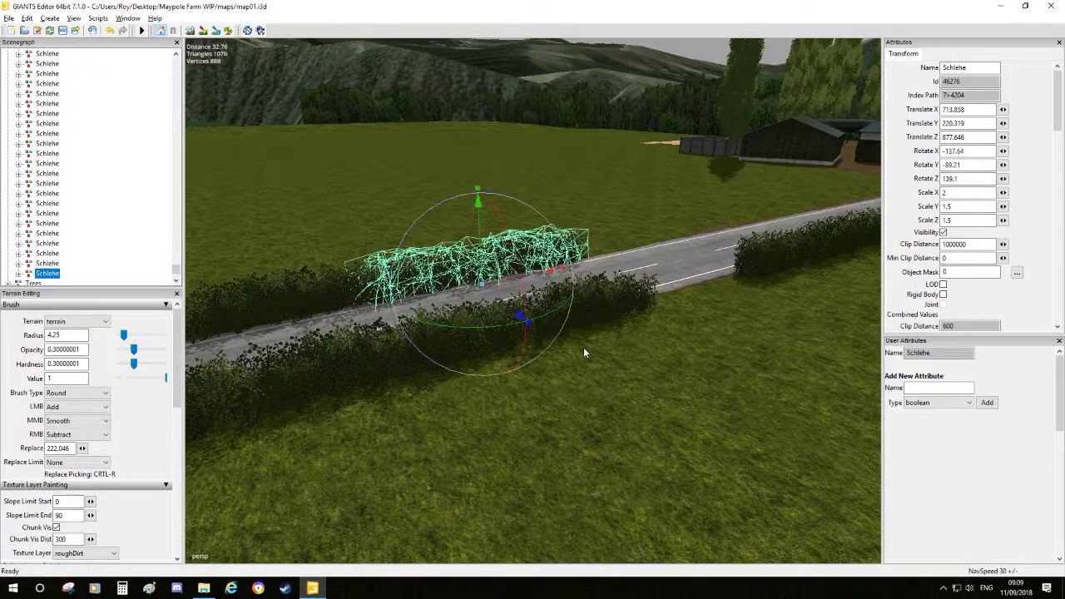
{"action": "middle_click_drag", "start_coordinate": [629, 350], "coordinate": [663, 354], "text": "alt"}
{"action": "left_click_drag", "start_coordinate": [663, 353], "coordinate": [619, 382], "text": "alt"}
{"action": "scroll", "coordinate": [736, 290], "scroll_direction": "up", "scroll_amount": 3}
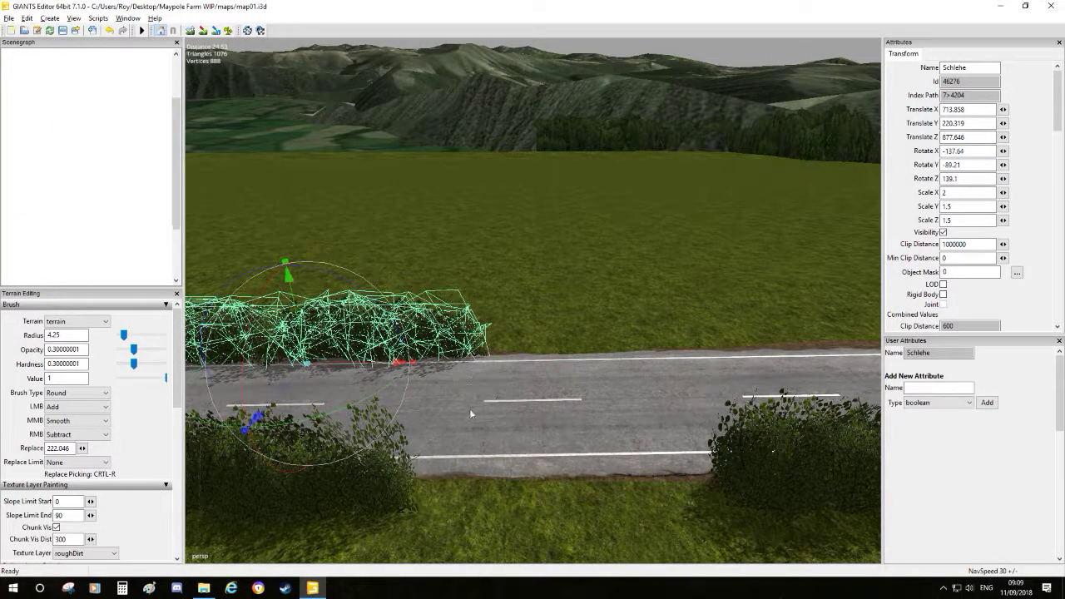
{"action": "left_click_drag", "start_coordinate": [352, 363], "coordinate": [657, 336]}
{"action": "middle_click_drag", "start_coordinate": [656, 336], "coordinate": [607, 349], "text": "alt"}
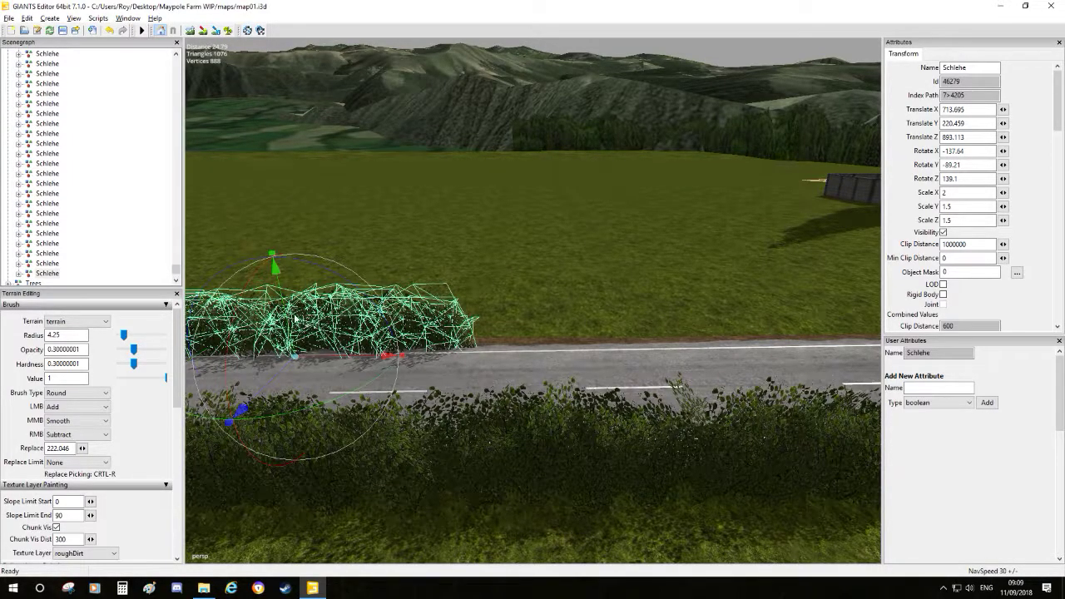
{"action": "left_click_drag", "start_coordinate": [288, 315], "coordinate": [289, 317]}
- Add another end hedge copy at about X 713.83, Y 220.44, Z 907.98, tilted to about Rotate X -35.3
{"action": "key", "text": "ctrl+d"}
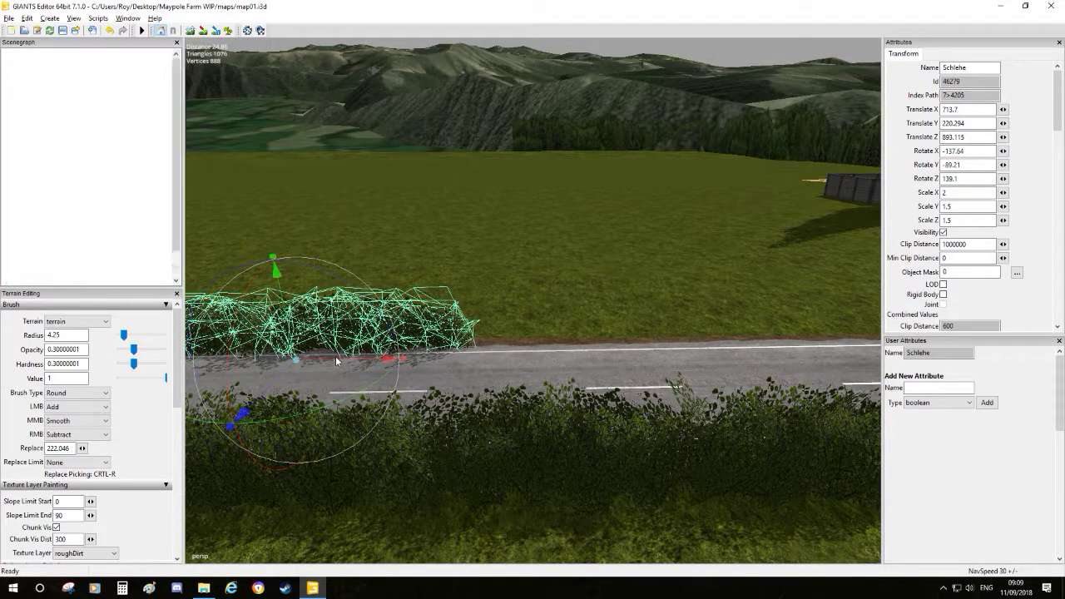
{"action": "left_click_drag", "start_coordinate": [351, 359], "coordinate": [528, 320]}
{"action": "scroll", "coordinate": [605, 289], "scroll_direction": "down", "scroll_amount": 3}
- Survey the extended hedge row along the road, the surrounding fields and the nearby farm buildings
{"action": "left_click_drag", "start_coordinate": [606, 289], "coordinate": [644, 256], "text": "alt"}
{"action": "right_click_drag", "start_coordinate": [644, 256], "coordinate": [513, 459], "text": "alt"}
{"action": "left_click_drag", "start_coordinate": [513, 458], "coordinate": [401, 470], "text": "alt"}
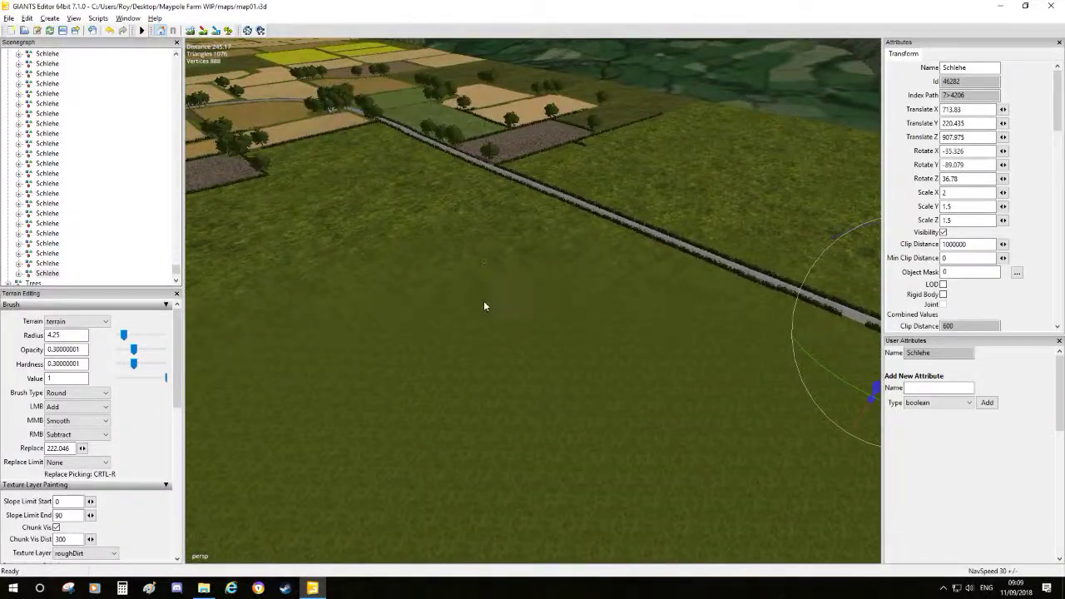
{"action": "left_click_drag", "start_coordinate": [523, 325], "coordinate": [636, 334], "text": "alt"}
{"action": "right_click_drag", "start_coordinate": [636, 335], "coordinate": [683, 270], "text": "alt"}
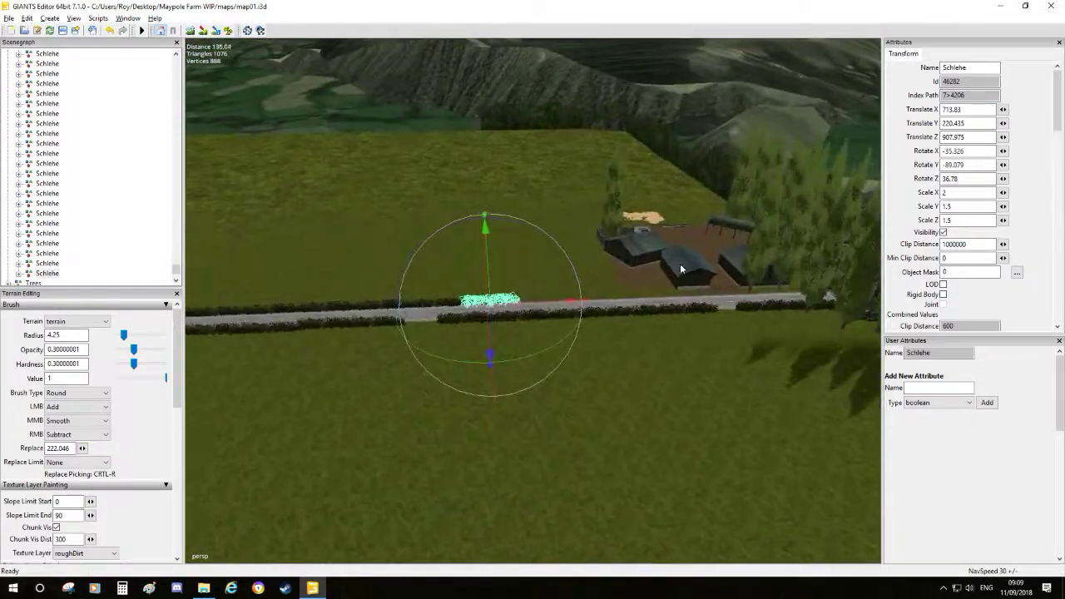
{"action": "right_click_drag", "start_coordinate": [674, 191], "coordinate": [705, 266], "text": "alt"}
{"action": "middle_click_drag", "start_coordinate": [706, 262], "coordinate": [581, 309], "text": "alt"}
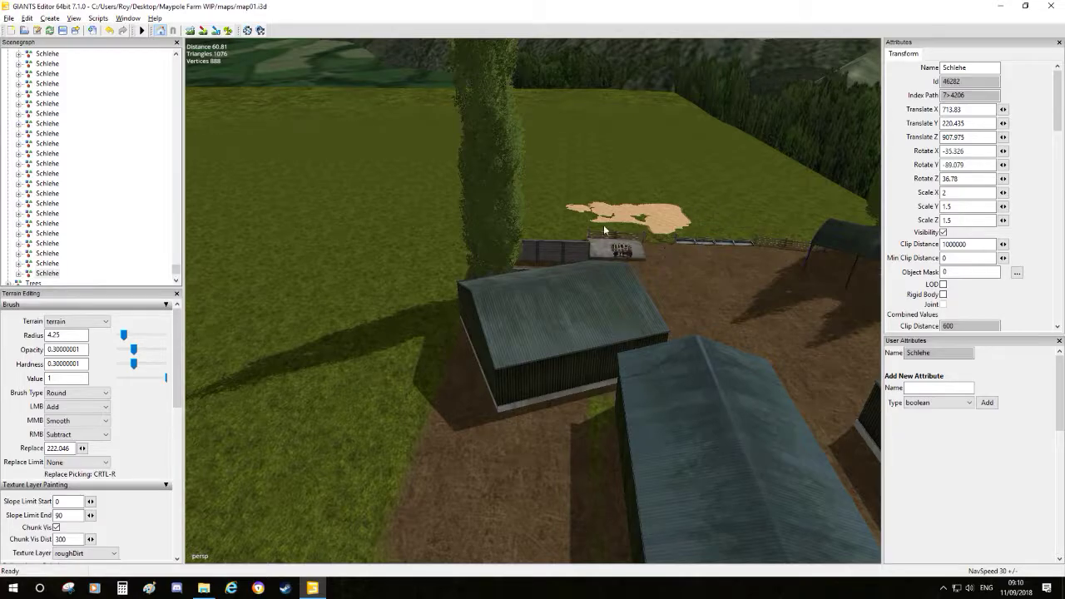
{"action": "scroll", "coordinate": [599, 259], "scroll_direction": "down", "scroll_amount": 5}
{"action": "middle_click_drag", "start_coordinate": [583, 276], "coordinate": [805, 218], "text": "alt"}
{"action": "scroll", "coordinate": [707, 283], "scroll_direction": "up", "scroll_amount": 4}
{"action": "middle_click_drag", "start_coordinate": [693, 292], "coordinate": [560, 272], "text": "alt"}
{"action": "scroll", "coordinate": [653, 278], "scroll_direction": "up", "scroll_amount": 7}
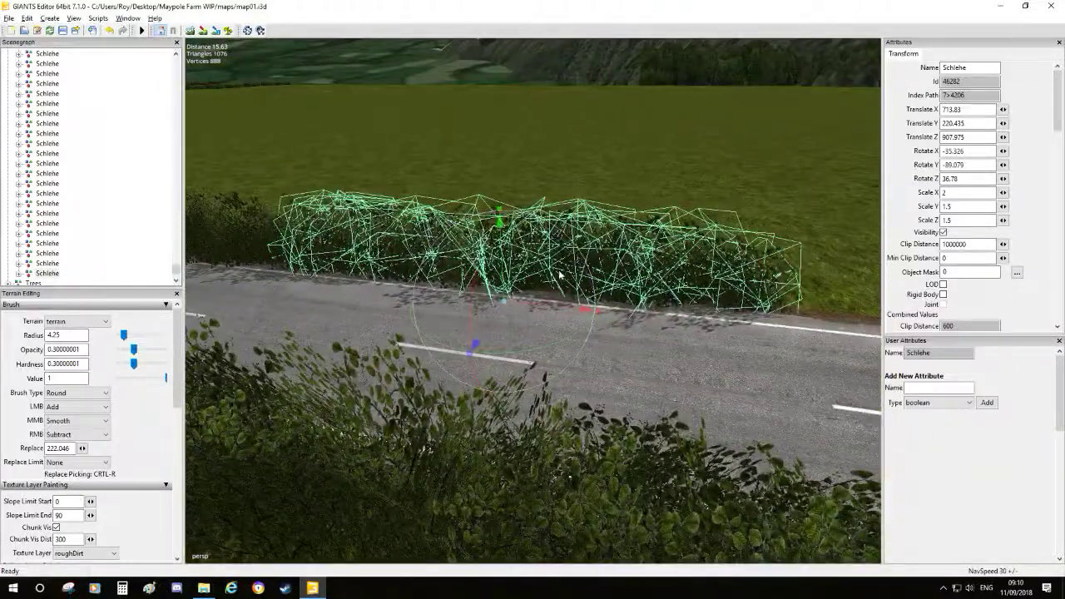
{"action": "middle_click_drag", "start_coordinate": [679, 249], "coordinate": [726, 284], "text": "alt"}
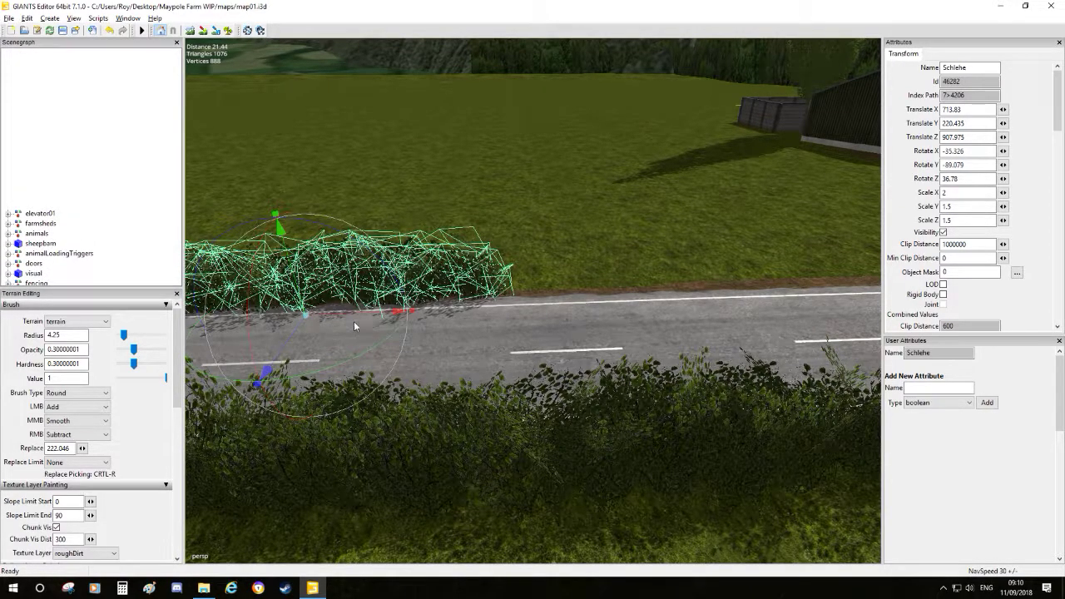
- Duplicate the end hedge section and place the copy along the road at about X 713.70, Y 220.74, Z 924.17
{"action": "key", "text": "ctrl+d"}
{"action": "left_click_drag", "start_coordinate": [351, 318], "coordinate": [702, 308]}
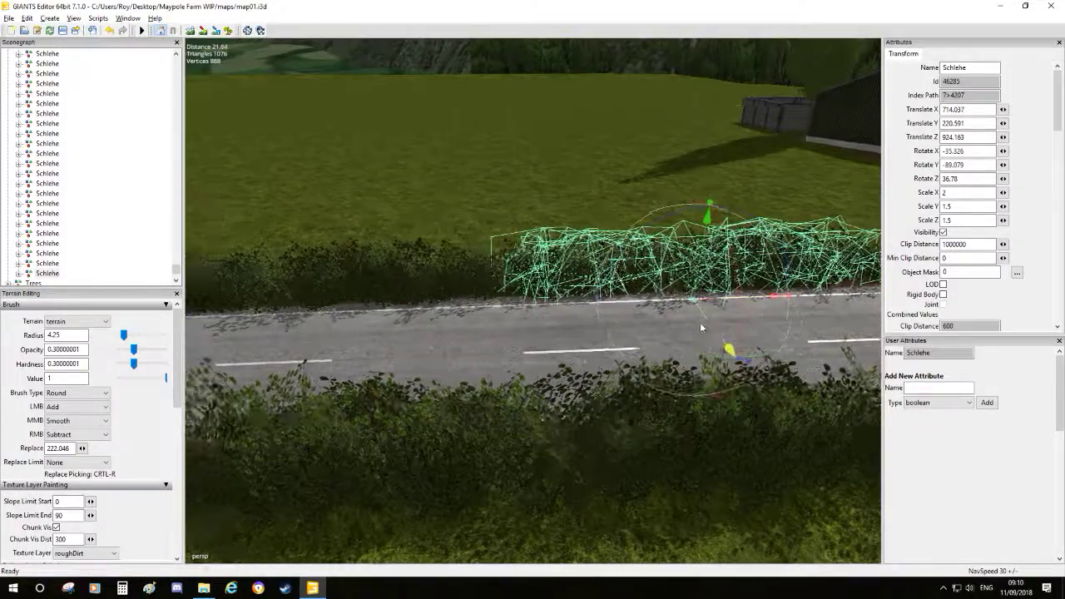
{"action": "middle_click_drag", "start_coordinate": [699, 322], "coordinate": [774, 353], "text": "alt"}
{"action": "left_click_drag", "start_coordinate": [773, 353], "coordinate": [731, 277], "text": "alt"}
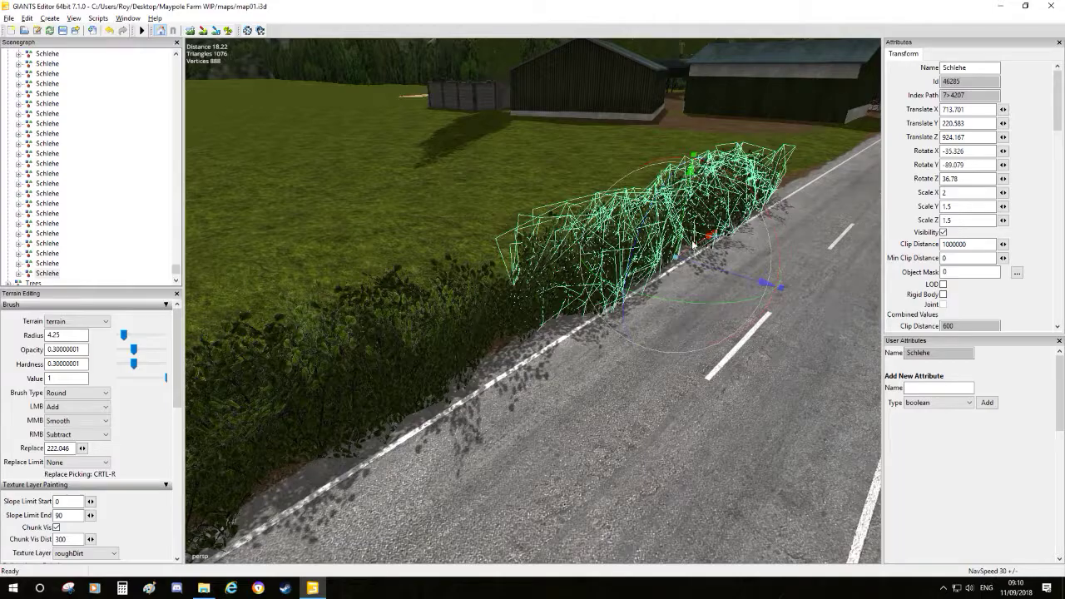
{"action": "left_click_drag", "start_coordinate": [688, 241], "coordinate": [557, 324]}
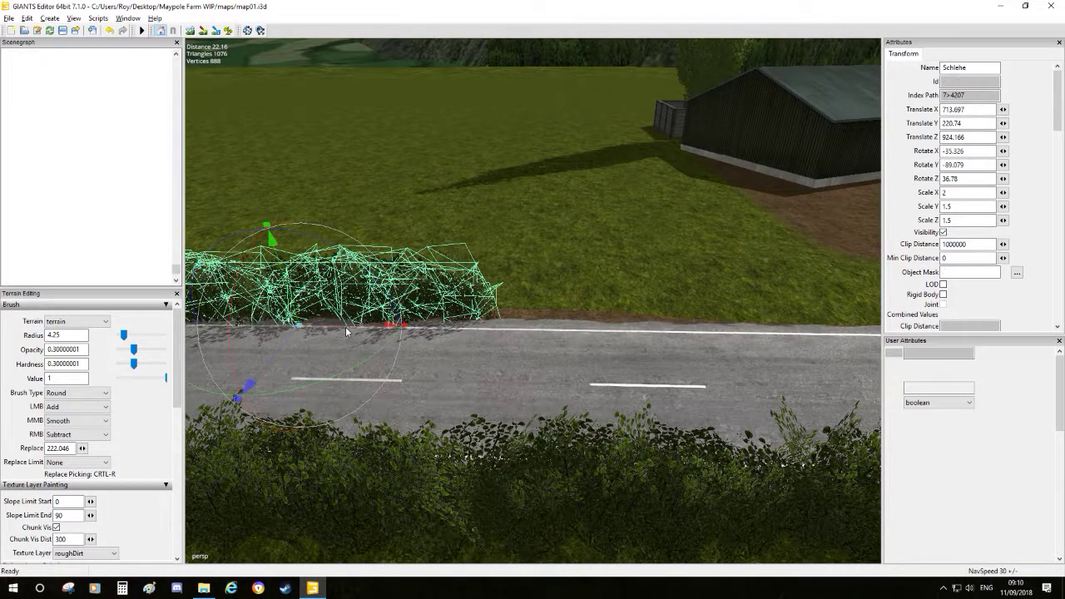
- Add another end hedge copy at about X 713.48, Y 220.87, Z 939.11, turned to about Rotate X -136.7, Y -89.2, Z 138.2
{"action": "key", "text": "ctrl+d"}
{"action": "left_click_drag", "start_coordinate": [346, 326], "coordinate": [673, 350]}
{"action": "middle_click_drag", "start_coordinate": [679, 360], "coordinate": [616, 356], "text": "alt"}
{"action": "right_click_drag", "start_coordinate": [615, 356], "coordinate": [634, 348], "text": "alt"}
{"action": "left_click_drag", "start_coordinate": [634, 348], "coordinate": [524, 367], "text": "alt"}
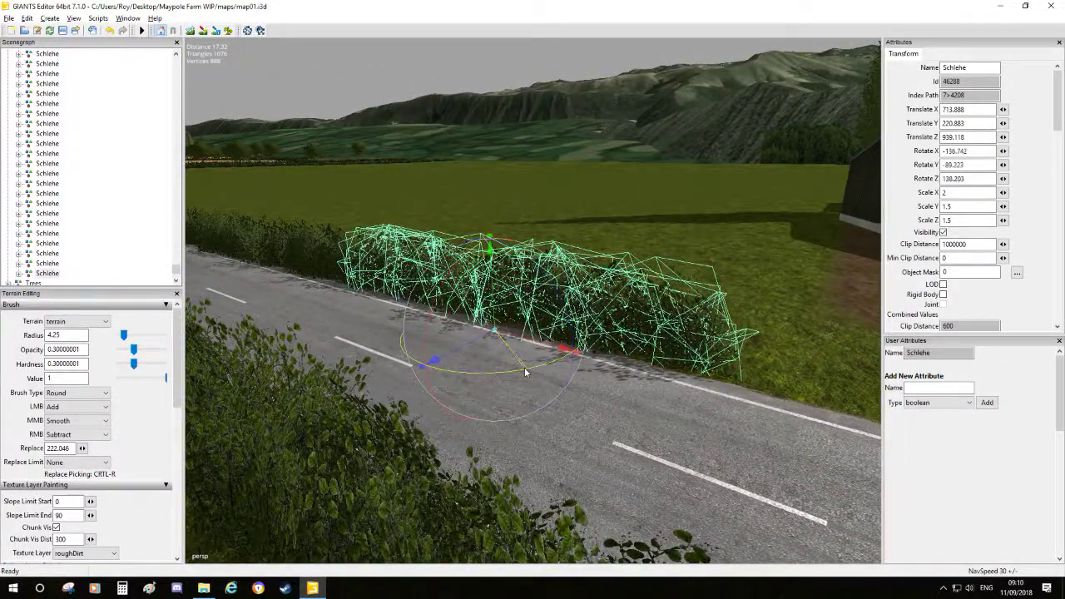
{"action": "left_click_drag", "start_coordinate": [471, 346], "coordinate": [532, 382], "text": "alt"}
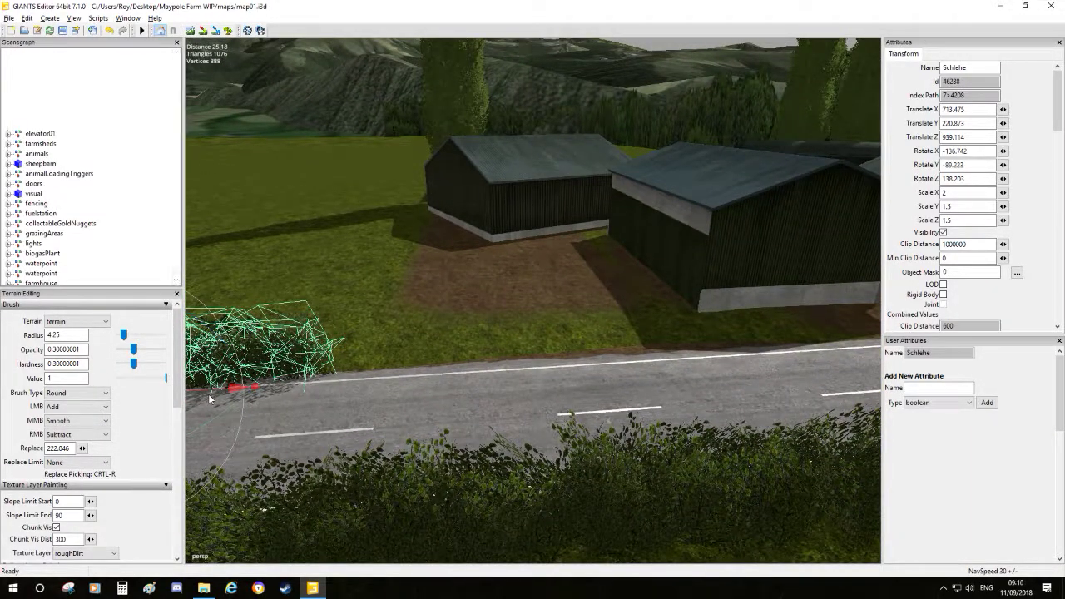
- Duplicate the end hedge section towards the farm sheds and place the copy at about X 713.31, Y 221.25, Z 954.44
{"action": "key", "text": "ctrl+d"}
{"action": "left_click_drag", "start_coordinate": [210, 390], "coordinate": [536, 358]}
{"action": "right_click_drag", "start_coordinate": [536, 358], "coordinate": [611, 317], "text": "alt"}
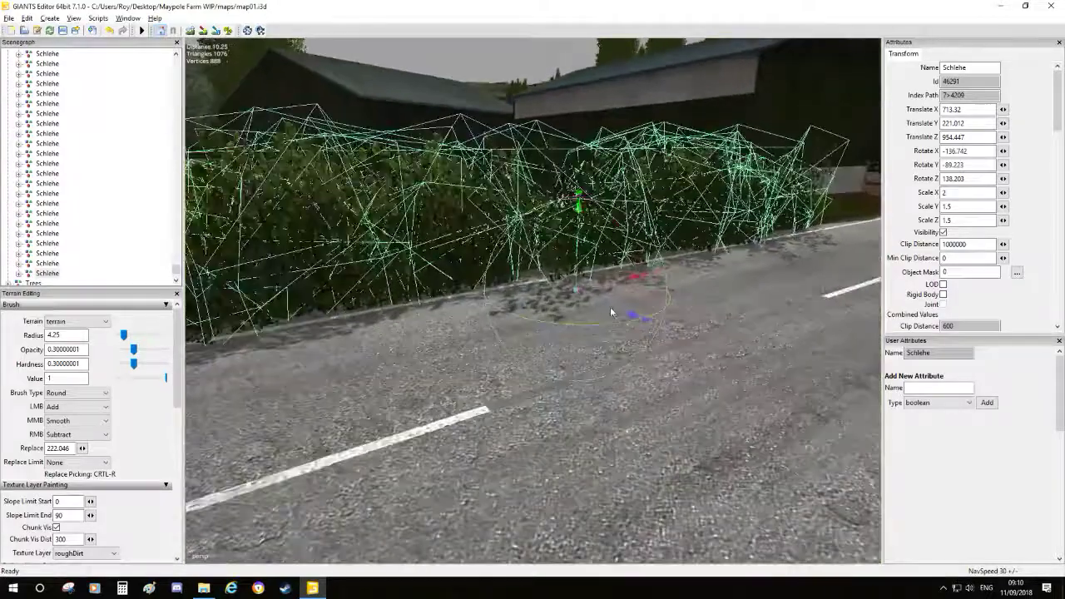
{"action": "right_click_drag", "start_coordinate": [578, 266], "coordinate": [595, 307], "text": "alt"}
{"action": "left_click_drag", "start_coordinate": [595, 306], "coordinate": [480, 246], "text": "alt"}
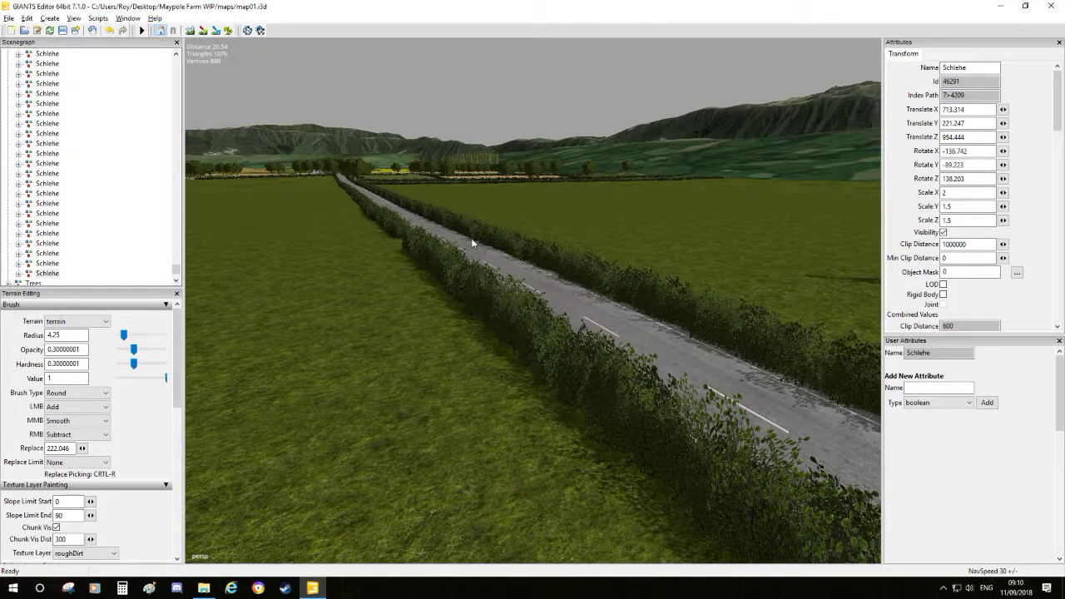
- Add a shorter hedge copy in front of the roadside shed at about X 713.18, Y 221.37, Z 967.95, with Scale X 1.6
{"action": "key", "text": "f"}
{"action": "left_click_drag", "start_coordinate": [499, 196], "coordinate": [591, 313], "text": "alt"}
{"action": "scroll", "coordinate": [599, 316], "scroll_direction": "up", "scroll_amount": 5}
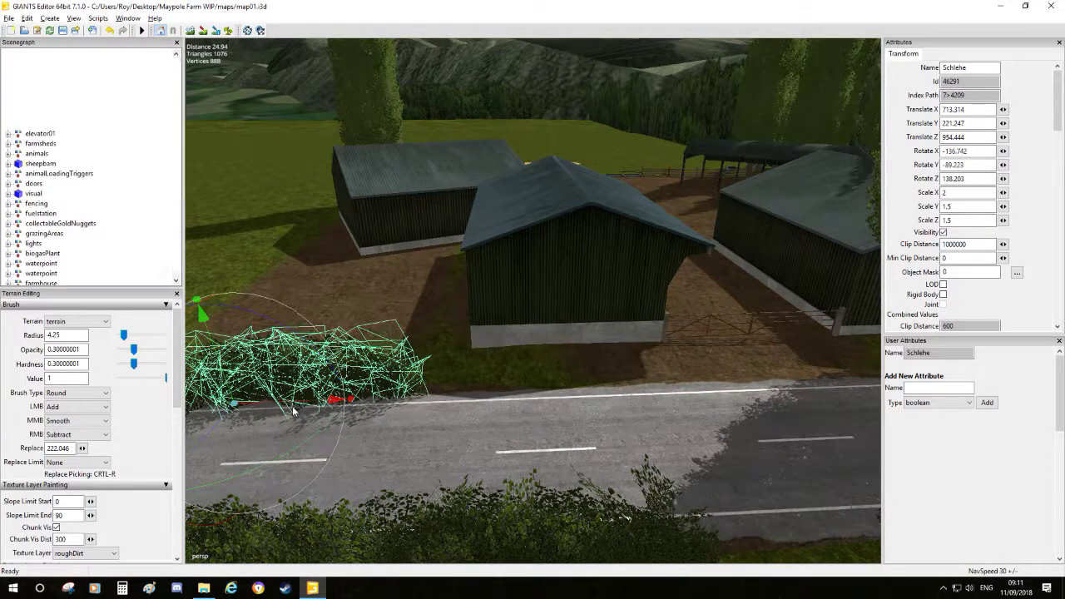
{"action": "left_click_drag", "start_coordinate": [291, 406], "coordinate": [545, 372]}
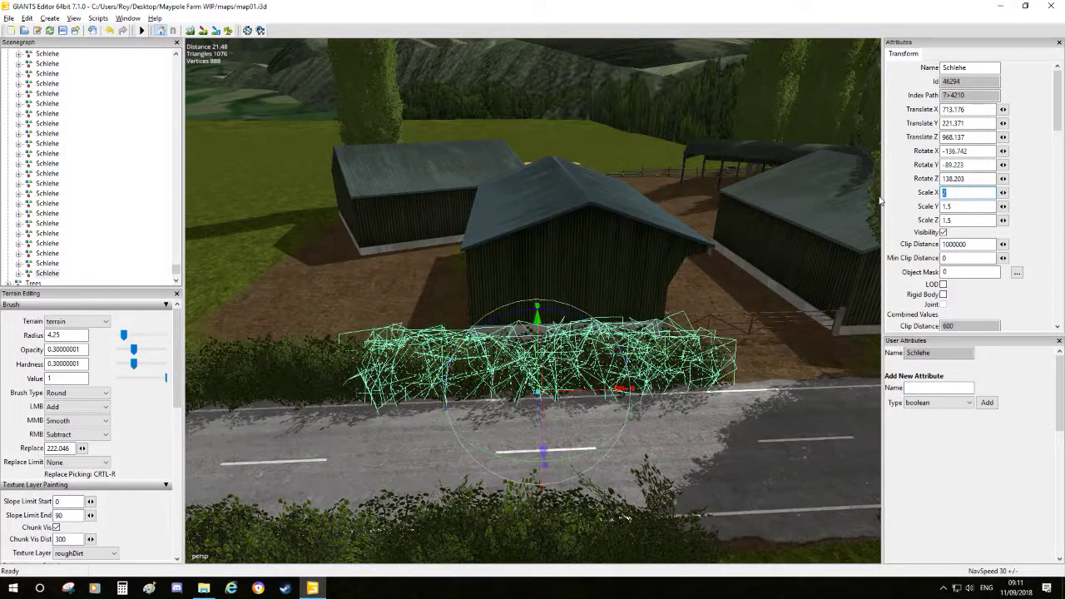
{"action": "type", "text": "1.8"}
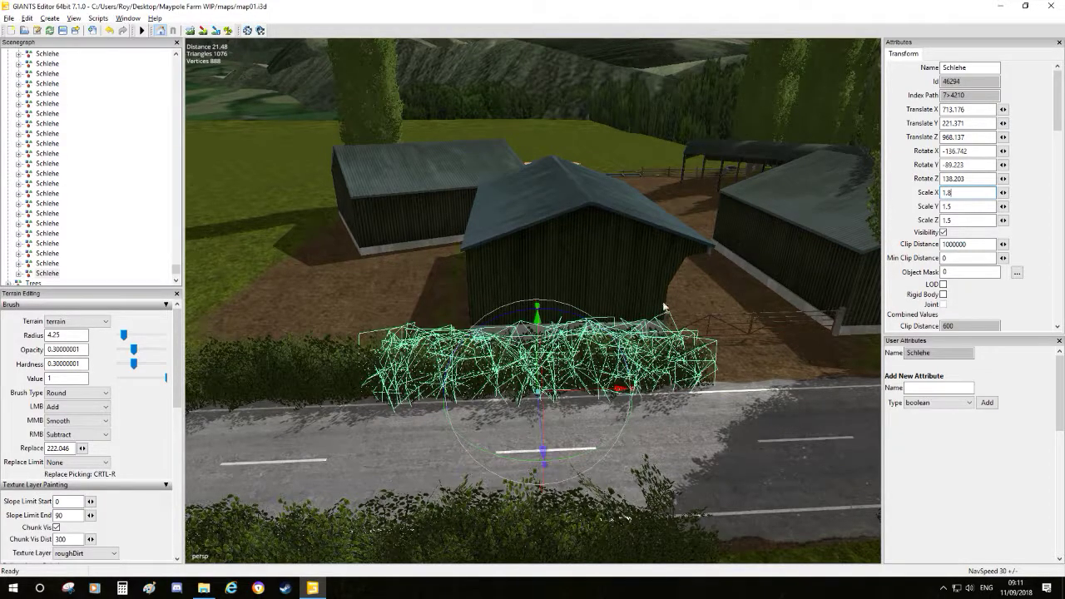
{"action": "left_click_drag", "start_coordinate": [590, 395], "coordinate": [553, 385]}
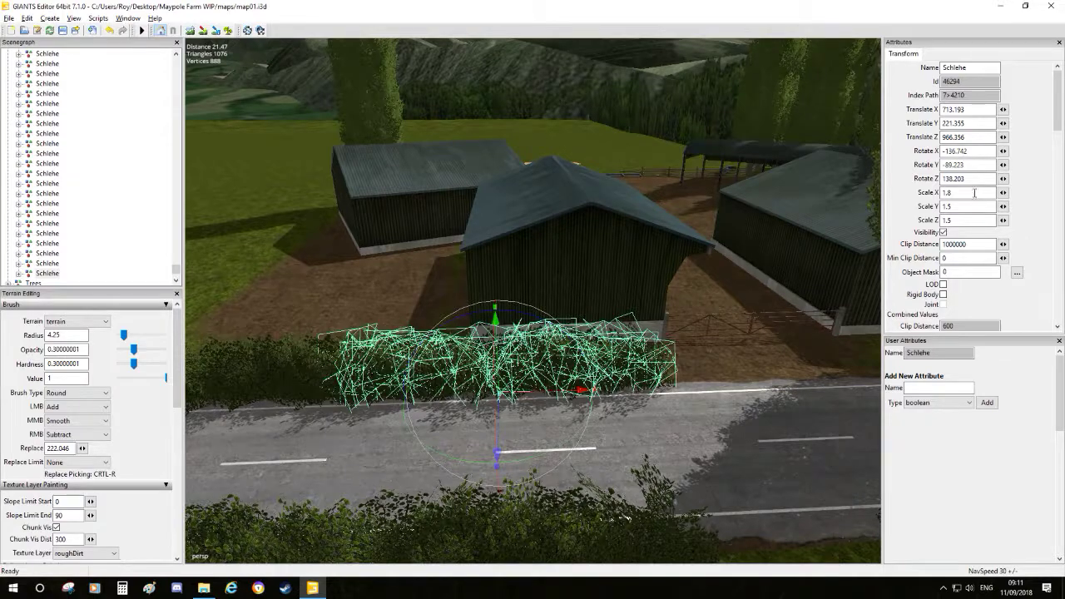
{"action": "key", "text": "BackSpace"}
{"action": "type", "text": "6"}
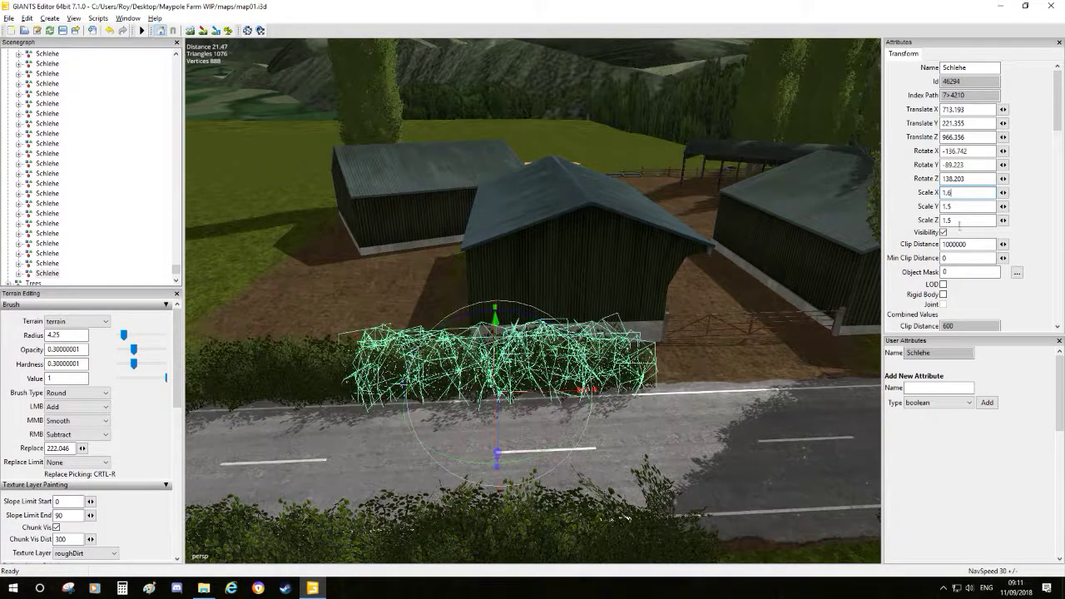
{"action": "left_click_drag", "start_coordinate": [570, 394], "coordinate": [608, 389]}
{"action": "middle_click_drag", "start_coordinate": [602, 385], "coordinate": [416, 398], "text": "alt"}
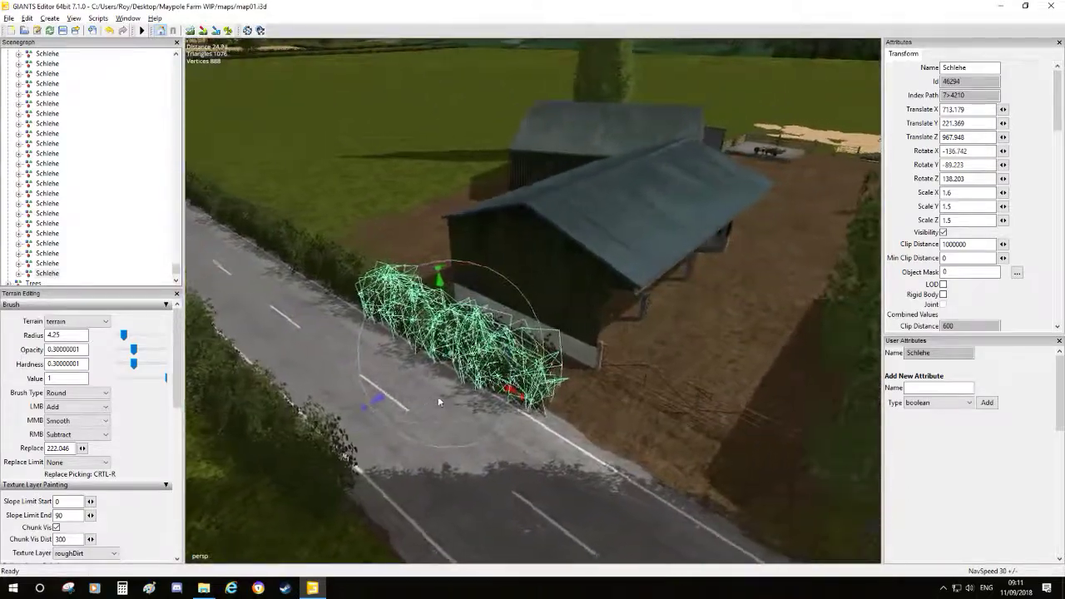
- Turn the shortened hedge section to about Rotate Y -82.0 and reposition it beside the shed at about X 714.01, Y 221.40, Z 969.28
{"action": "left_click_drag", "start_coordinate": [438, 447], "coordinate": [433, 408]}
{"action": "middle_click_drag", "start_coordinate": [448, 403], "coordinate": [452, 371], "text": "alt"}
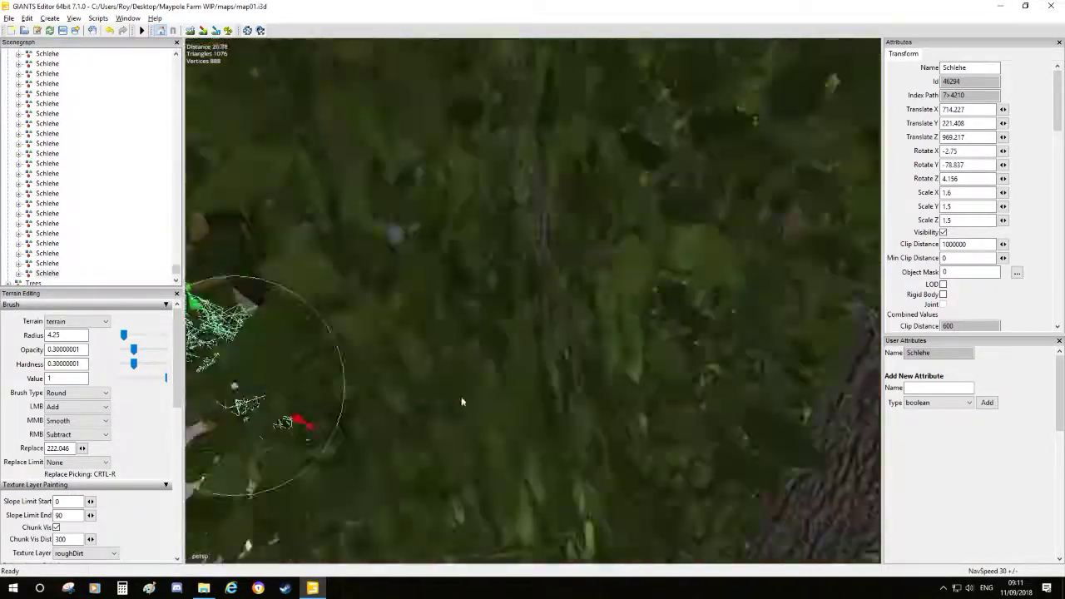
{"action": "left_click_drag", "start_coordinate": [452, 371], "coordinate": [325, 357], "text": "alt"}
{"action": "scroll", "coordinate": [366, 356], "scroll_direction": "up", "scroll_amount": 5}
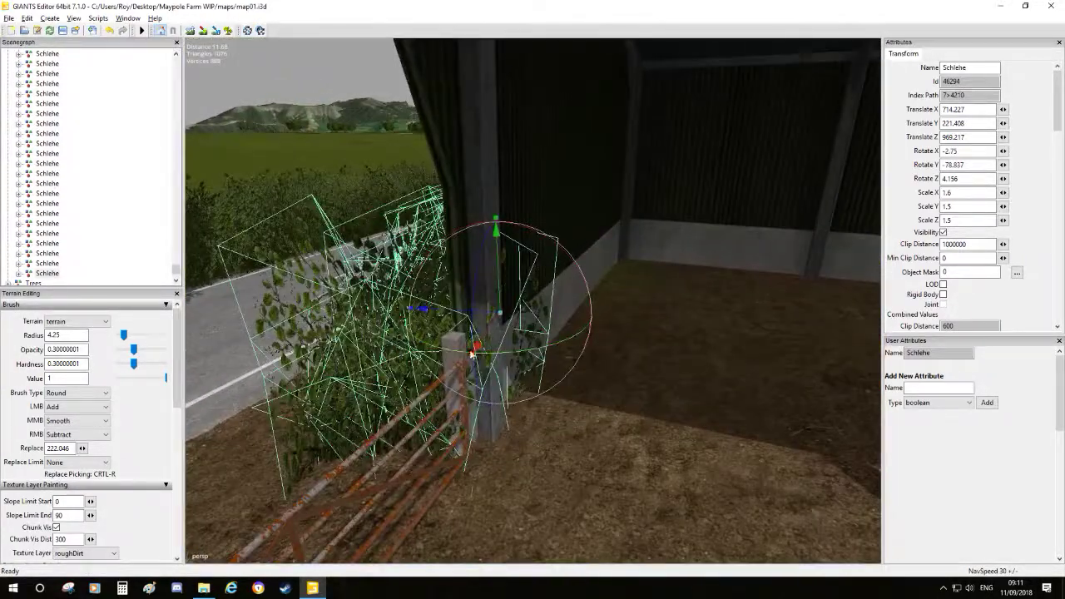
{"action": "left_click_drag", "start_coordinate": [464, 320], "coordinate": [446, 317]}
{"action": "left_click_drag", "start_coordinate": [503, 355], "coordinate": [510, 381]}
{"action": "left_click_drag", "start_coordinate": [454, 317], "coordinate": [654, 347]}
{"action": "mouse_move", "coordinate": [586, 305]}
{"action": "left_mouse_down"}
{"action": "mouse_move", "coordinate": [602, 298]}
{"action": "mouse_move", "coordinate": [620, 337]}
{"action": "mouse_move", "coordinate": [597, 303]}
{"action": "left_mouse_up"}
- Examine the shortened hedge section's fit against the shed, the yard gateway and the opposite roadside
{"action": "middle_click_drag", "start_coordinate": [596, 303], "coordinate": [555, 300], "text": "alt"}
{"action": "left_click_drag", "start_coordinate": [556, 300], "coordinate": [602, 400], "text": "alt"}
{"action": "middle_click_drag", "start_coordinate": [602, 400], "coordinate": [610, 355], "text": "alt"}
{"action": "scroll", "coordinate": [614, 346], "scroll_direction": "up", "scroll_amount": 3}
{"action": "left_click_drag", "start_coordinate": [614, 347], "coordinate": [704, 314], "text": "alt"}
{"action": "scroll", "coordinate": [711, 335], "scroll_direction": "up", "scroll_amount": 5}
{"action": "scroll", "coordinate": [710, 335], "scroll_direction": "down", "scroll_amount": 5}
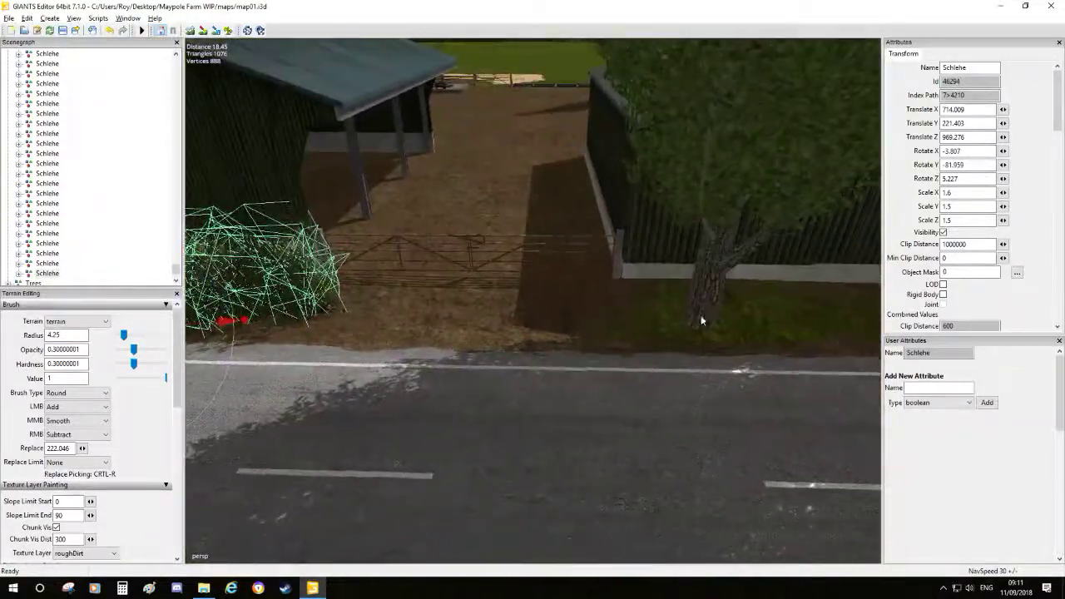
{"action": "scroll", "coordinate": [704, 349], "scroll_direction": "down", "scroll_amount": 3}
{"action": "middle_click_drag", "start_coordinate": [705, 354], "coordinate": [770, 263], "text": "alt"}
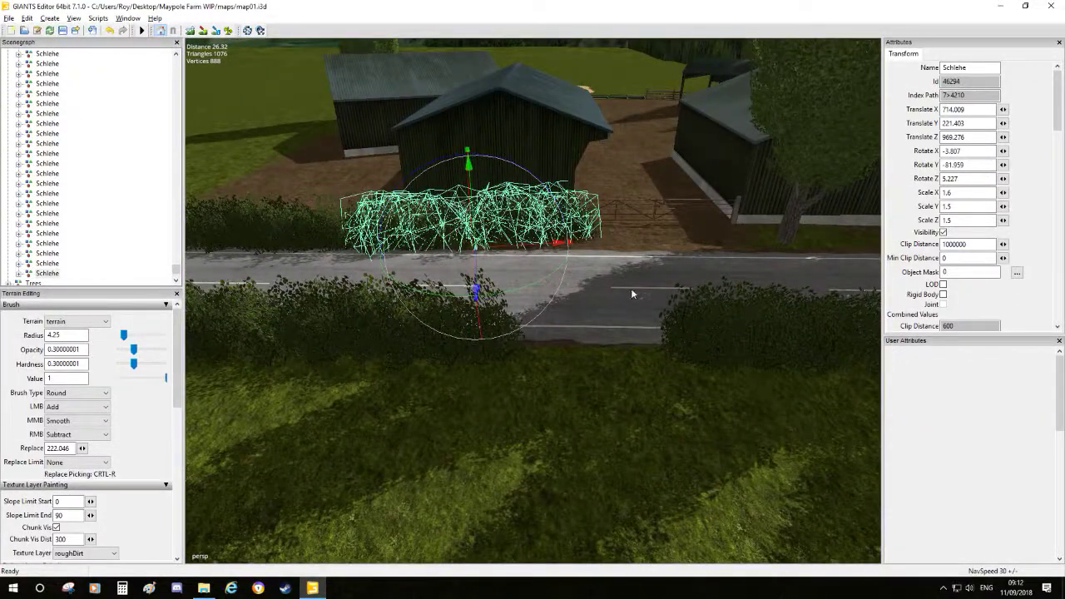
- Duplicate the roadside poplar tree and place the copy behind the new hedge at about X 714.76, Y 221.88, Z 962.20
{"action": "left_click", "coordinate": [613, 270]}
{"action": "scroll", "coordinate": [611, 271], "scroll_direction": "up", "scroll_amount": 5}
{"action": "left_click_drag", "start_coordinate": [637, 269], "coordinate": [602, 358], "text": "alt"}
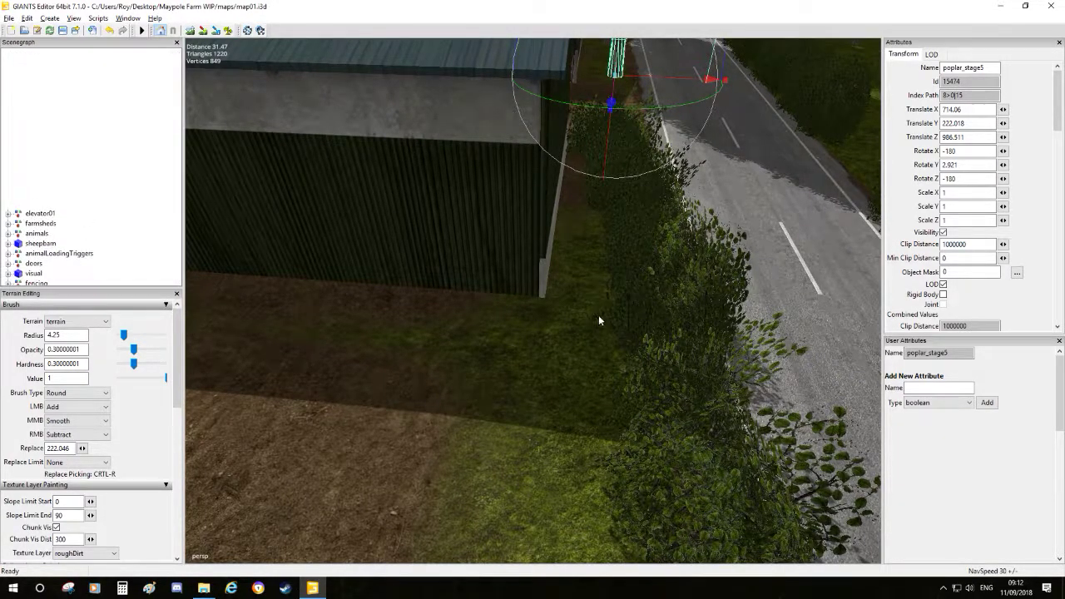
{"action": "key", "text": "ctrl+b"}
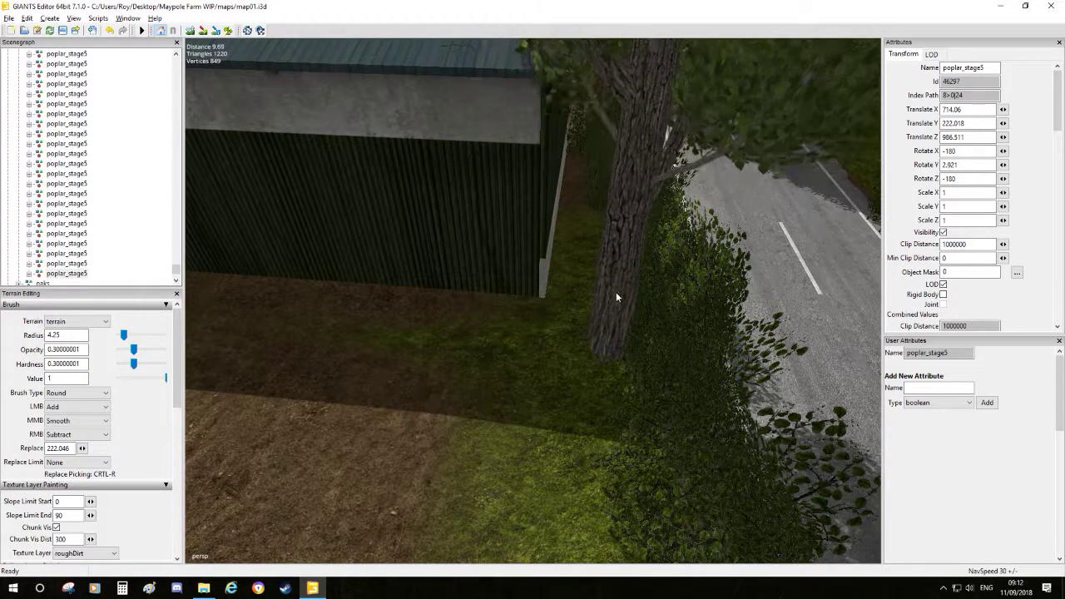
{"action": "left_click_drag", "start_coordinate": [603, 328], "coordinate": [663, 316]}
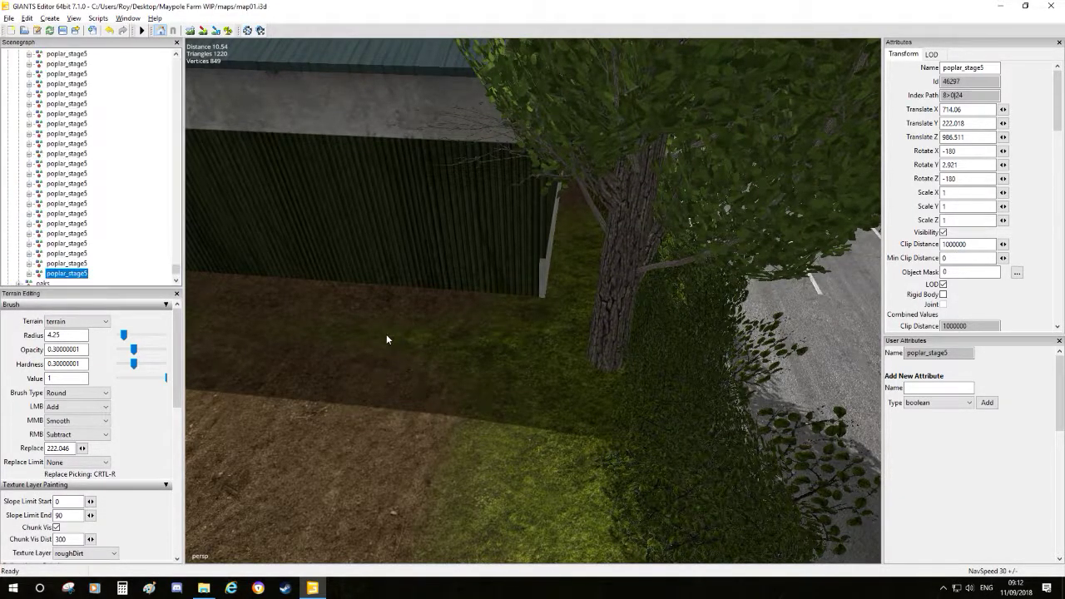
{"action": "left_click_drag", "start_coordinate": [385, 334], "coordinate": [527, 301], "text": "alt"}
{"action": "left_click_drag", "start_coordinate": [607, 280], "coordinate": [576, 343], "text": "alt"}
{"action": "mouse_move", "coordinate": [576, 387]}
{"action": "left_mouse_down"}
{"action": "mouse_move", "coordinate": [619, 372]}
{"action": "mouse_move", "coordinate": [569, 368]}
{"action": "left_mouse_up"}
{"action": "key", "text": "w"}
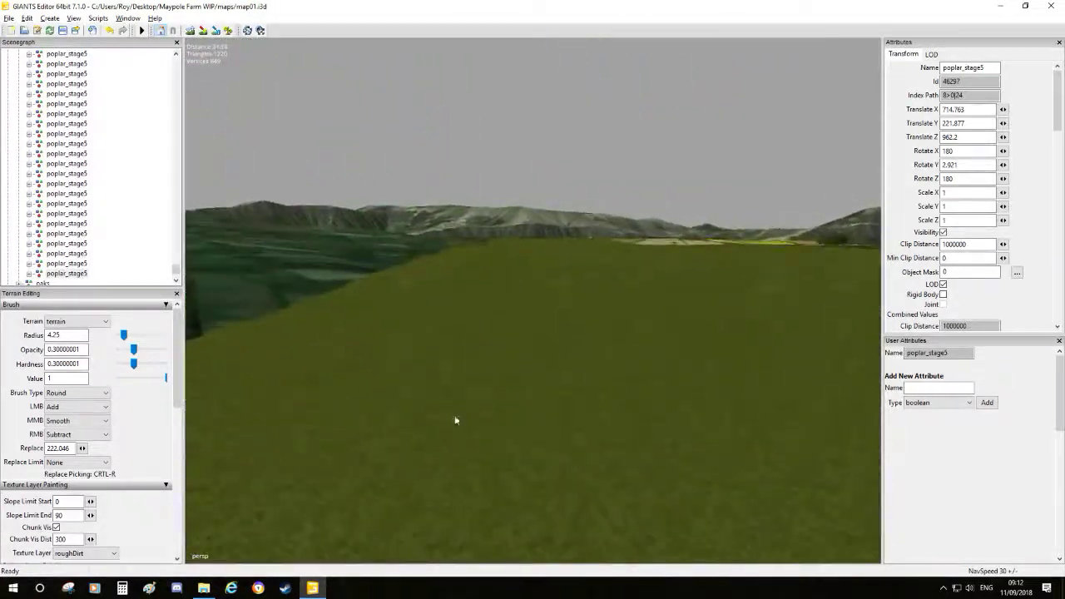
- Survey the farmyard, the hedged road and the surrounding open fields across the map
{"action": "left_click_drag", "start_coordinate": [455, 420], "coordinate": [259, 345], "text": "alt"}
{"action": "left_click", "coordinate": [259, 345]}
{"action": "scroll", "coordinate": [578, 411], "scroll_direction": "down", "scroll_amount": 3}
{"action": "left_click_drag", "start_coordinate": [577, 411], "coordinate": [359, 345], "text": "alt"}
{"action": "left_click_drag", "start_coordinate": [723, 346], "coordinate": [632, 346], "text": "alt"}
{"action": "scroll", "coordinate": [689, 264], "scroll_direction": "up", "scroll_amount": 6}
{"action": "scroll", "coordinate": [680, 274], "scroll_direction": "down", "scroll_amount": 4}
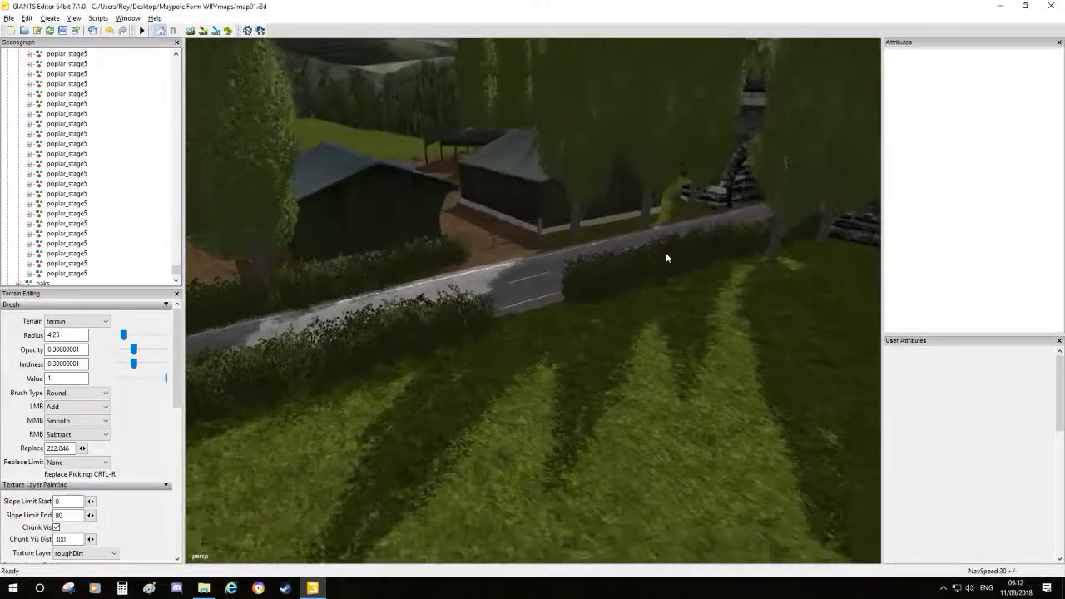
{"action": "left_click_drag", "start_coordinate": [647, 364], "coordinate": [811, 193], "text": "alt"}
{"action": "left_click_drag", "start_coordinate": [318, 223], "coordinate": [437, 265], "text": "alt"}
{"action": "left_click_drag", "start_coordinate": [430, 316], "coordinate": [394, 351], "text": "alt"}
{"action": "right_click_drag", "start_coordinate": [395, 351], "coordinate": [620, 225], "text": "alt"}
{"action": "mouse_move", "coordinate": [620, 225]}
{"action": "left_mouse_down", "text": "alt"}
{"action": "mouse_move", "coordinate": [638, 235]}
{"action": "mouse_move", "coordinate": [600, 265]}
{"action": "mouse_move", "coordinate": [838, 245]}
{"action": "mouse_move", "coordinate": [574, 338]}
{"action": "mouse_move", "coordinate": [625, 236]}
{"action": "left_mouse_up", "text": "alt"}
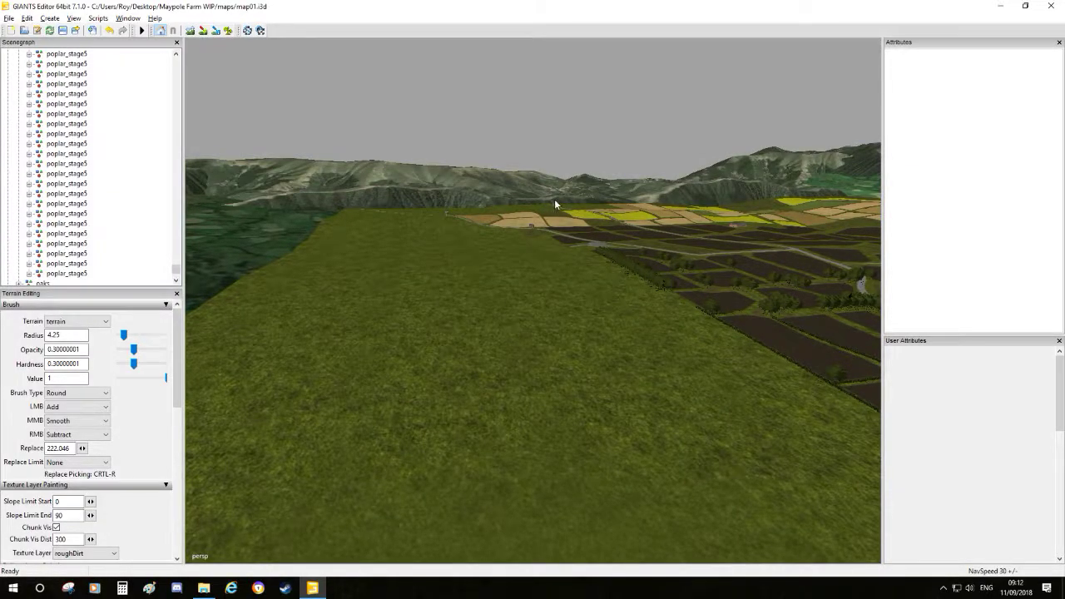
{"action": "left_click_drag", "start_coordinate": [540, 223], "coordinate": [663, 154], "text": "alt"}
{"action": "right_click_drag", "start_coordinate": [663, 154], "coordinate": [599, 202], "text": "alt"}
{"action": "left_click_drag", "start_coordinate": [599, 202], "coordinate": [510, 316], "text": "alt"}
{"action": "left_click_drag", "start_coordinate": [411, 356], "coordinate": [694, 380], "text": "alt"}
{"action": "left_click_drag", "start_coordinate": [669, 436], "coordinate": [772, 386], "text": "alt"}
{"action": "left_click_drag", "start_coordinate": [559, 365], "coordinate": [550, 225], "text": "alt"}
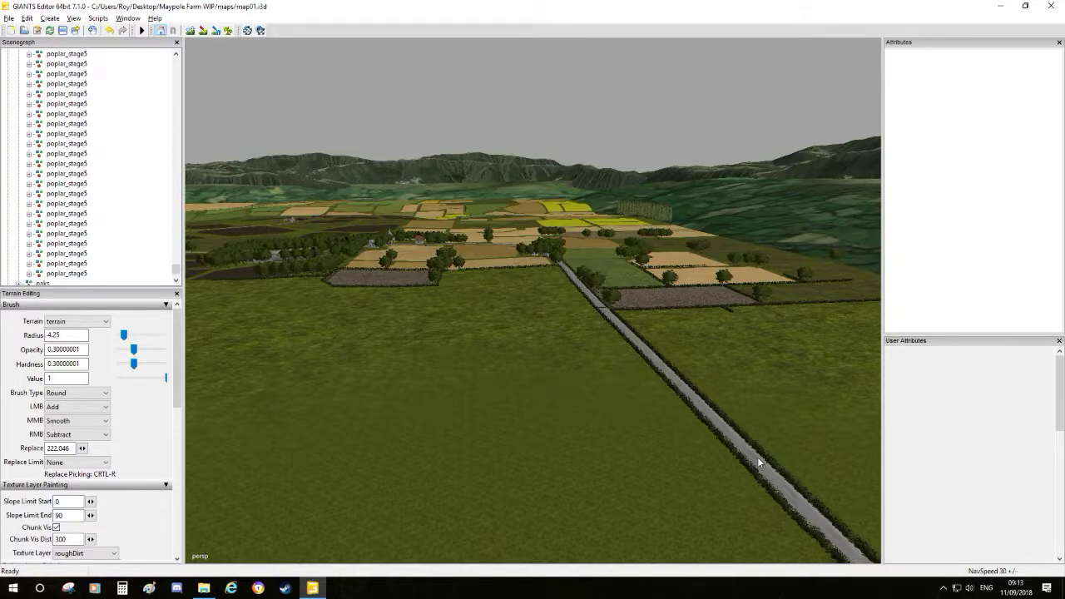
- Select the end Schlehe hedge section projecting into the open grass field and collapse its expanded scenegraph node
{"action": "right_click_drag", "start_coordinate": [717, 410], "coordinate": [514, 213]}
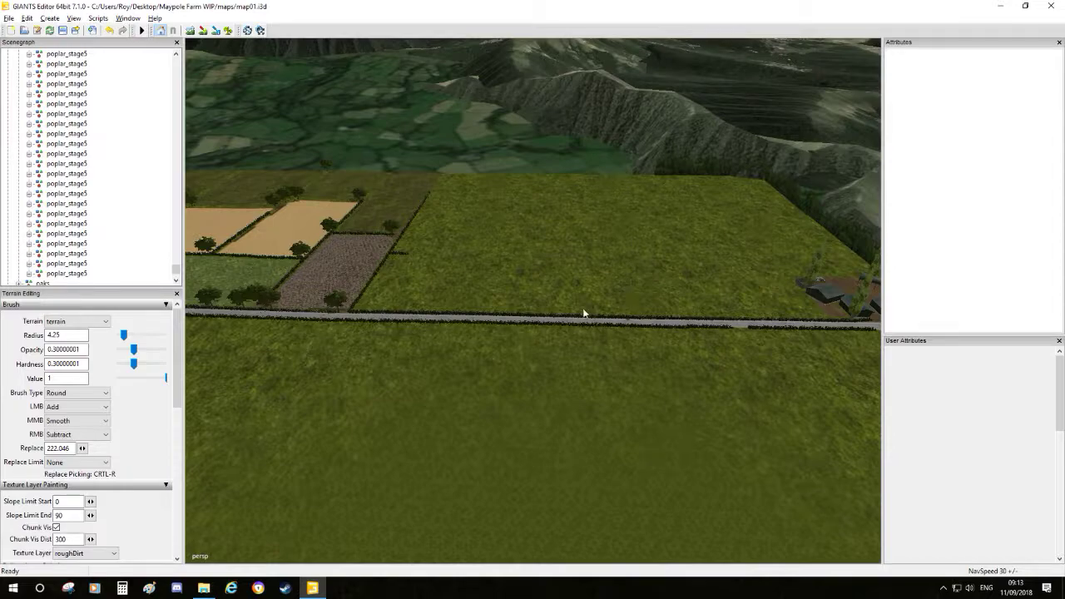
{"action": "middle_click_drag", "start_coordinate": [516, 287], "coordinate": [563, 302], "text": "alt"}
{"action": "right_click_drag", "start_coordinate": [563, 302], "coordinate": [773, 9], "text": "alt"}
{"action": "middle_click_drag", "start_coordinate": [421, 259], "coordinate": [534, 370], "text": "alt"}
{"action": "right_click_drag", "start_coordinate": [534, 370], "coordinate": [661, 125], "text": "alt"}
{"action": "left_click", "coordinate": [407, 233]}
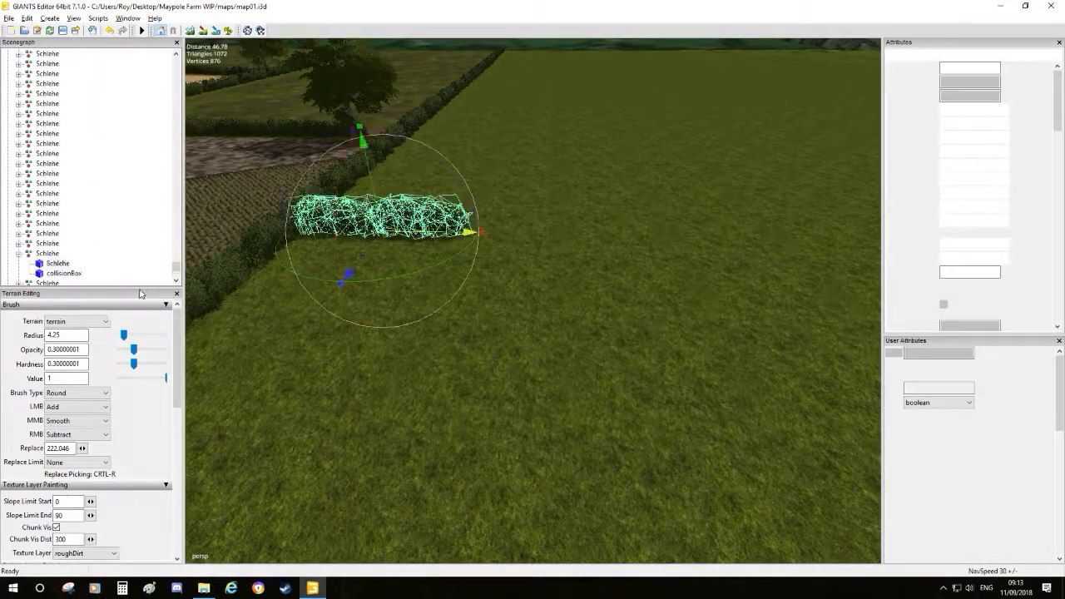
{"action": "left_click", "coordinate": [19, 254]}
{"action": "right_click_drag", "start_coordinate": [437, 353], "coordinate": [443, 223], "text": "alt"}
{"action": "left_click_drag", "start_coordinate": [442, 223], "coordinate": [494, 314], "text": "alt"}
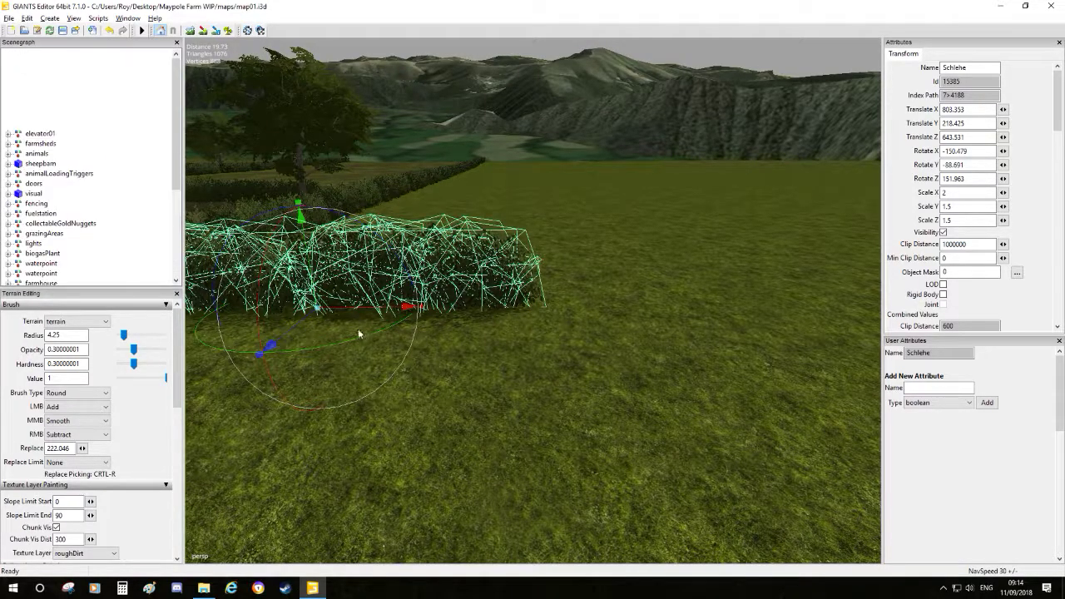
- Duplicate the field hedge section and place the copy at its open end at about X 803.06, Y 218.40, Z 658.55
{"action": "key", "text": "ctrl+d"}
{"action": "left_click_drag", "start_coordinate": [362, 307], "coordinate": [772, 307]}
{"action": "scroll", "coordinate": [772, 307], "scroll_direction": "down", "scroll_amount": 10}
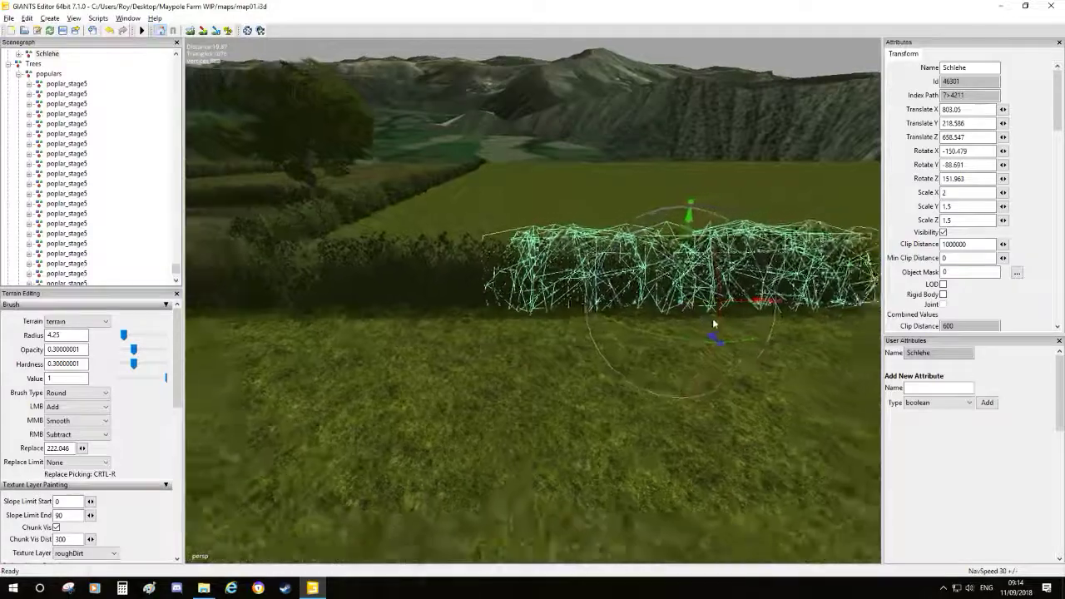
{"action": "middle_click_drag", "start_coordinate": [631, 377], "coordinate": [665, 485]}
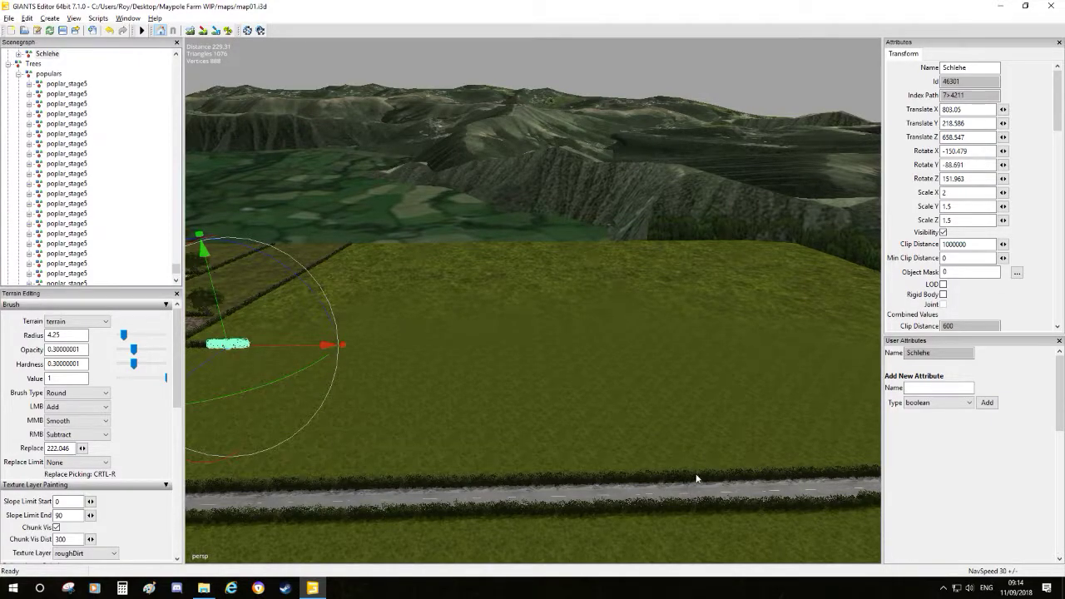
{"action": "middle_click_drag", "start_coordinate": [519, 234], "coordinate": [364, 302]}
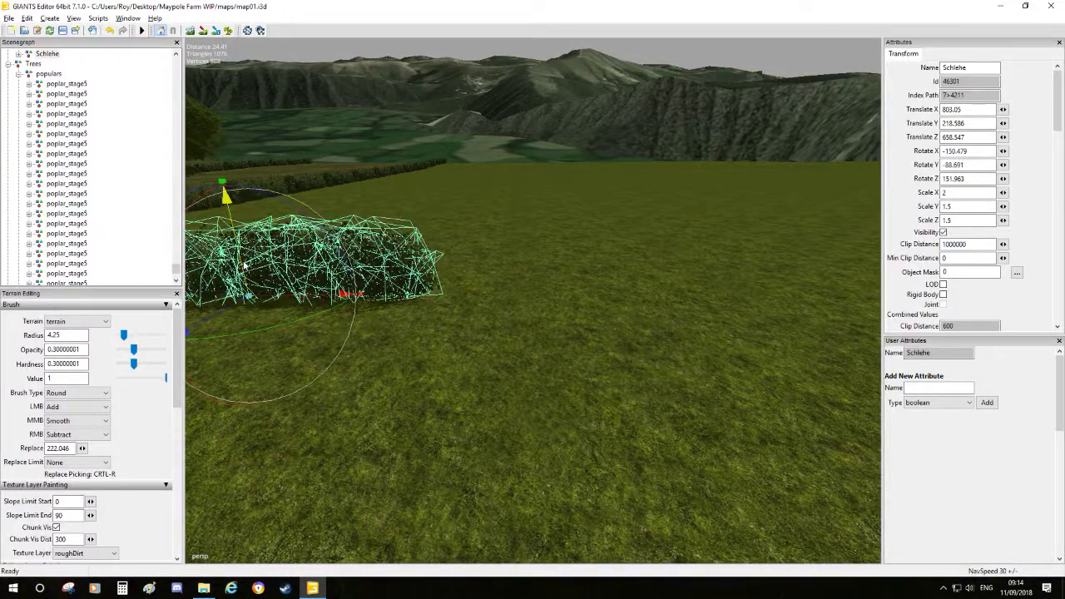
{"action": "left_click_drag", "start_coordinate": [244, 264], "coordinate": [246, 271]}
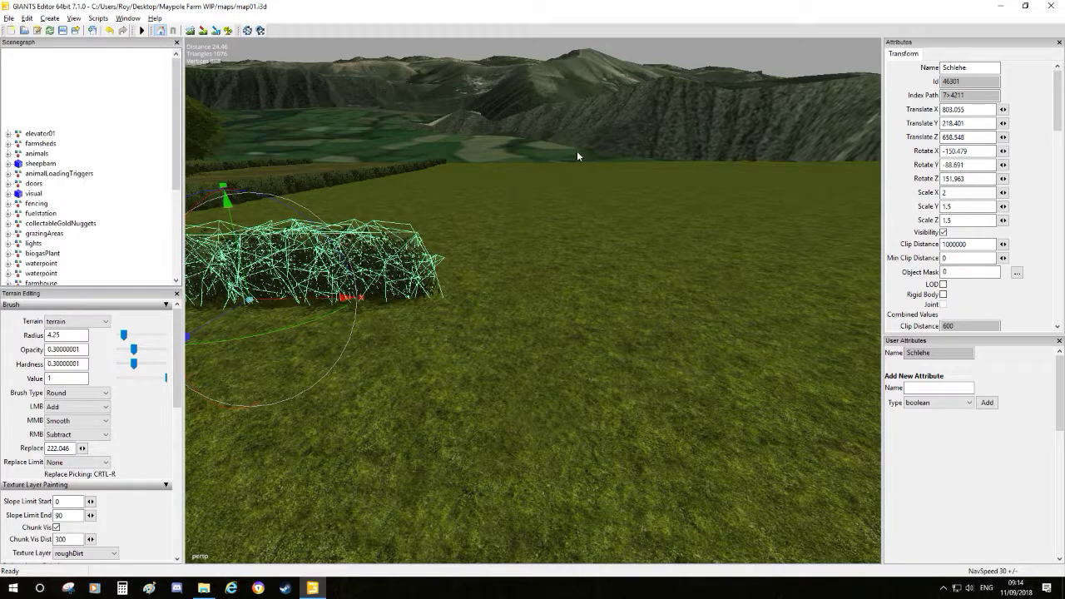
- Extend the field hedge with another copy at about X 802.75, Y 218.50, Z 673.87
{"action": "key", "text": "ctrl+d"}
{"action": "left_click_drag", "start_coordinate": [291, 301], "coordinate": [590, 285]}
{"action": "middle_click_drag", "start_coordinate": [592, 305], "coordinate": [562, 302], "text": "alt"}
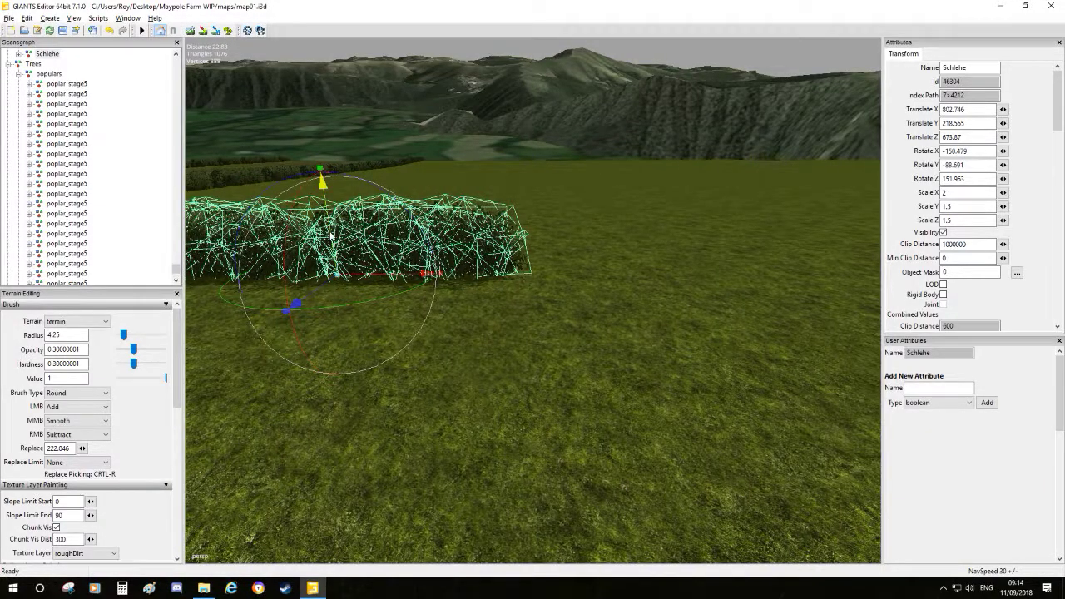
{"action": "left_click_drag", "start_coordinate": [331, 235], "coordinate": [372, 339]}
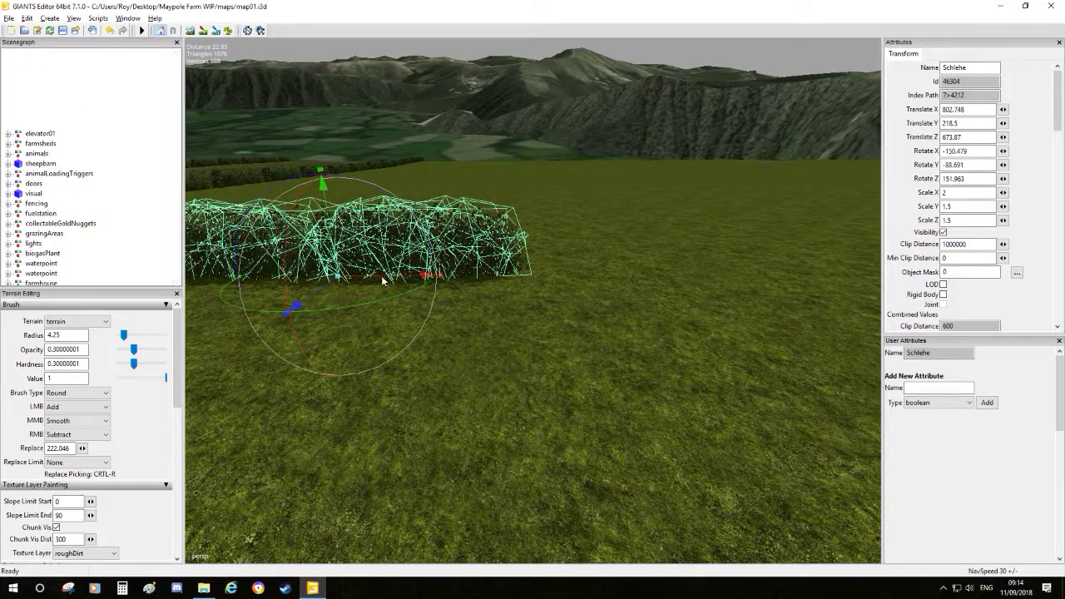
- Add a further copy to the end of the field hedge at about X 802.45, Y 218.50, Z 688.95
{"action": "key", "text": "ctrl+d"}
{"action": "left_click_drag", "start_coordinate": [381, 280], "coordinate": [667, 247]}
{"action": "scroll", "coordinate": [667, 248], "scroll_direction": "down", "scroll_amount": 3}
{"action": "middle_click_drag", "start_coordinate": [667, 248], "coordinate": [622, 279], "text": "alt"}
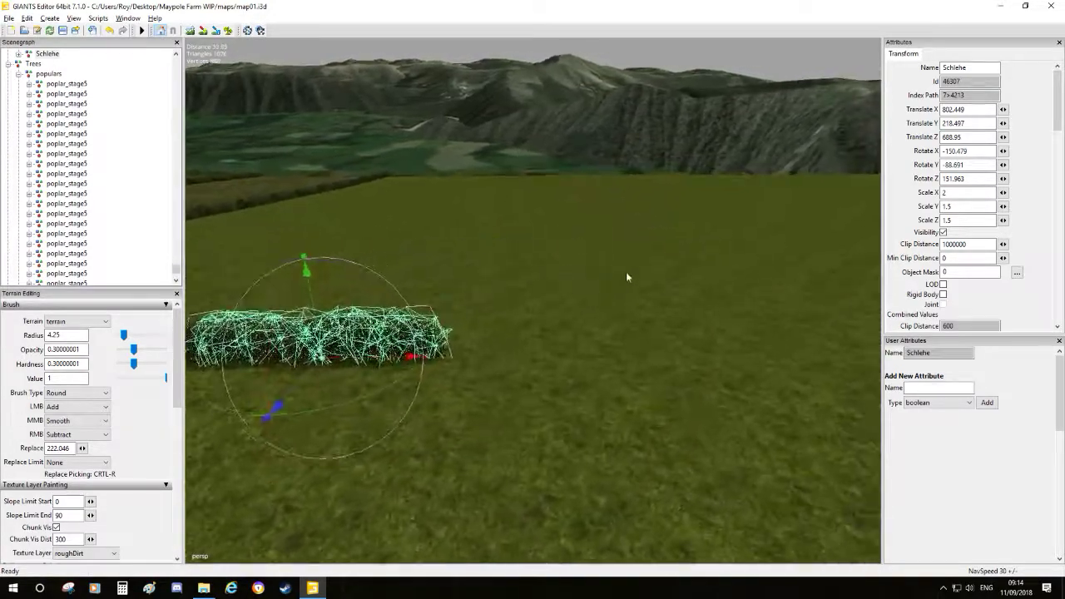
{"action": "scroll", "coordinate": [630, 353], "scroll_direction": "down", "scroll_amount": 5}
{"action": "scroll", "coordinate": [623, 321], "scroll_direction": "up", "scroll_amount": 5}
{"action": "left_click_drag", "start_coordinate": [624, 266], "coordinate": [505, 279], "text": "alt"}
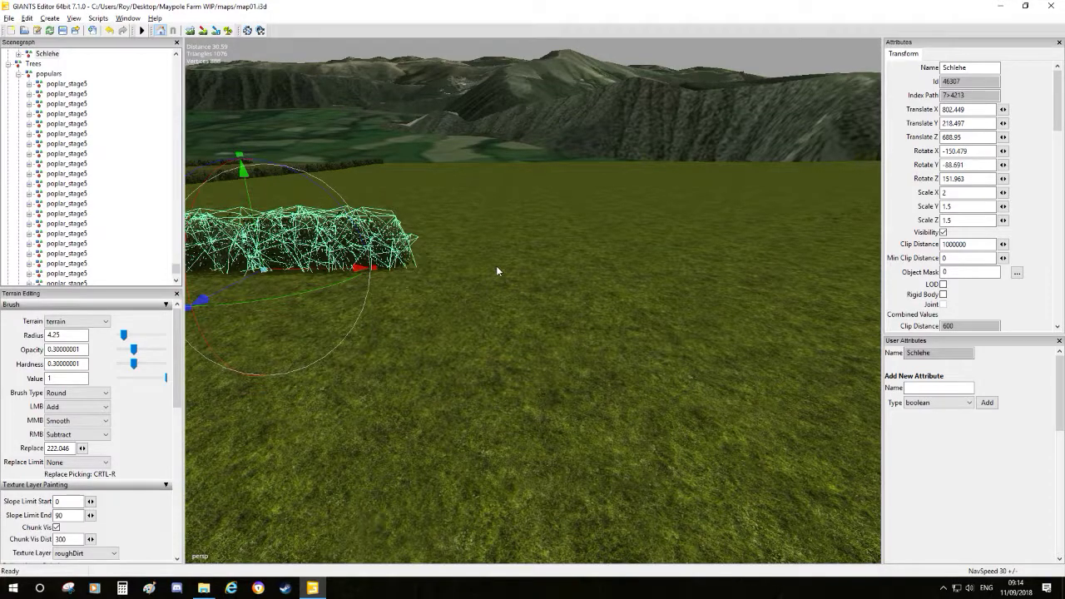
- Extend the field hedge with two more copies, at about X 802.14, Y 218.66, Z 704.43 and X 801.82, Y 218.83, Z 720.18
{"action": "key", "text": "ctrl+d"}
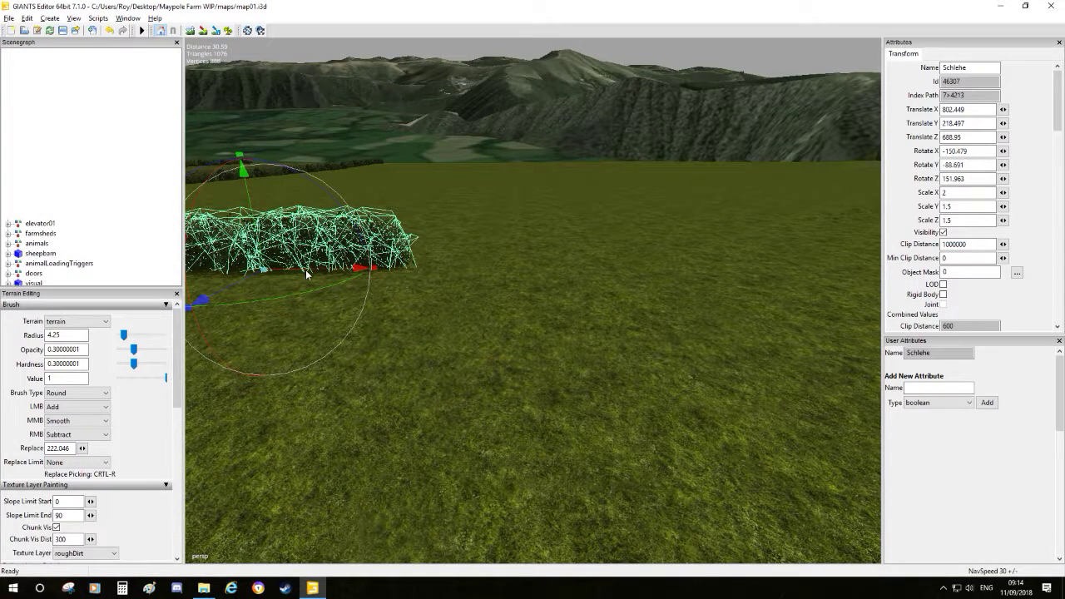
{"action": "left_click_drag", "start_coordinate": [320, 266], "coordinate": [560, 300]}
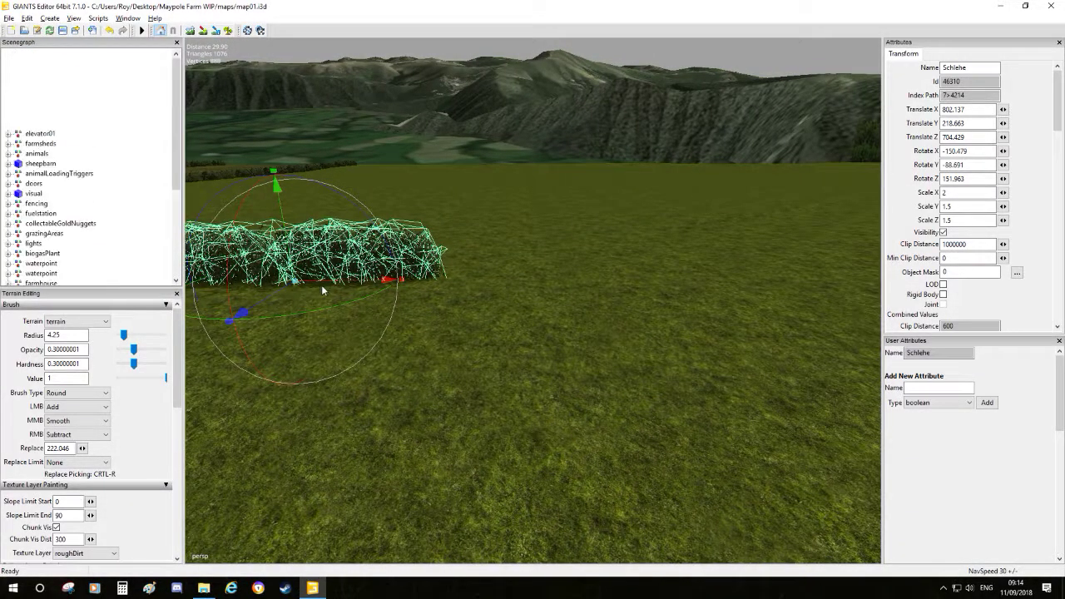
{"action": "key", "text": "ctrl+d"}
{"action": "left_click_drag", "start_coordinate": [329, 281], "coordinate": [579, 278]}
{"action": "middle_click_drag", "start_coordinate": [571, 295], "coordinate": [510, 291], "text": "alt"}
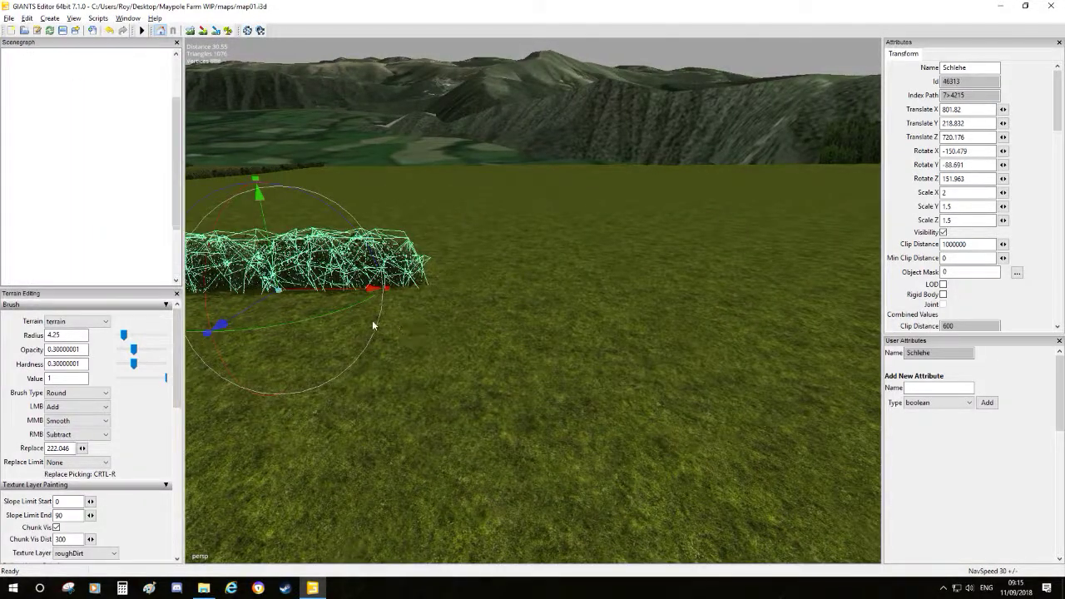
- Continue the field hedge with two end copies, at about X 801.51, Y 219.00, Z 735.52 and X 801.19, Y 219.17, Z 751.22
{"action": "key", "text": "ctrl+d"}
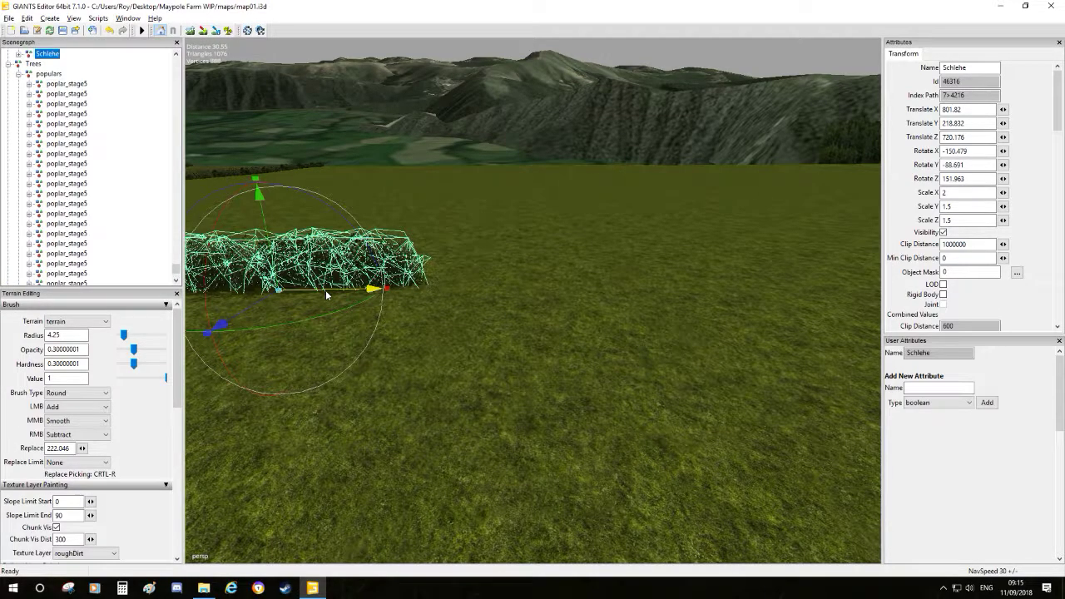
{"action": "left_click_drag", "start_coordinate": [325, 289], "coordinate": [565, 278]}
{"action": "scroll", "coordinate": [600, 276], "scroll_direction": "down", "scroll_amount": 10}
{"action": "left_click_drag", "start_coordinate": [590, 358], "coordinate": [614, 262], "text": "alt"}
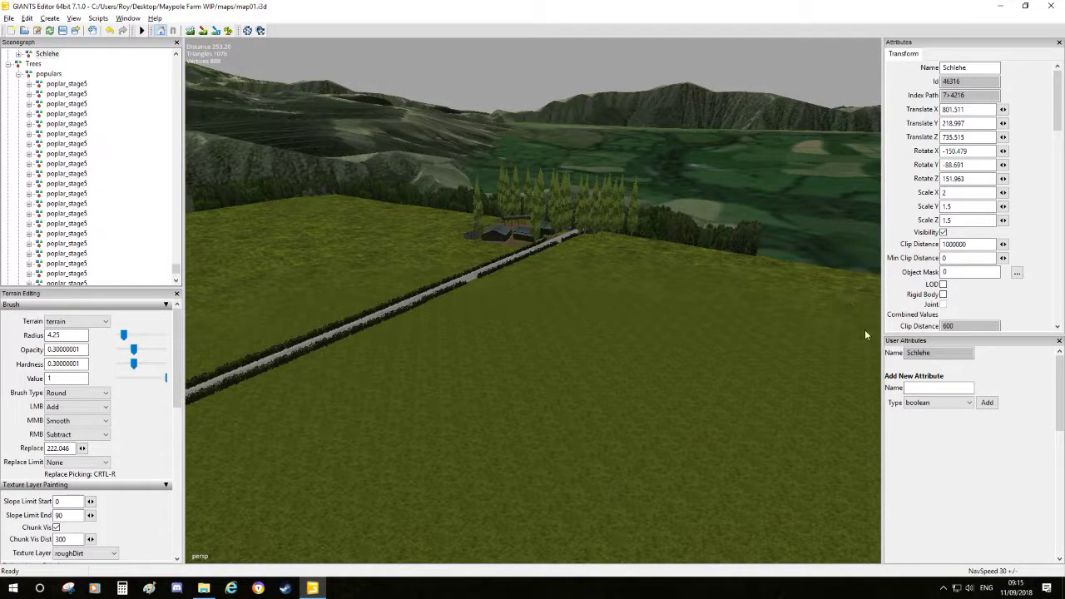
{"action": "key", "text": "f"}
{"action": "left_click_drag", "start_coordinate": [671, 294], "coordinate": [642, 384], "text": "alt"}
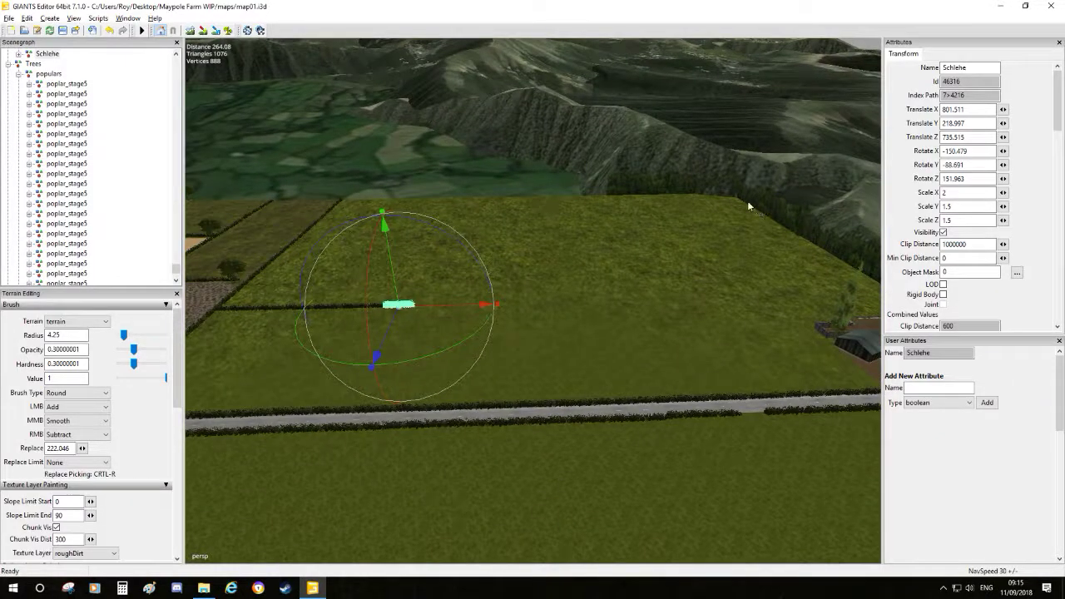
{"action": "left_click_drag", "start_coordinate": [510, 471], "coordinate": [564, 342], "text": "alt"}
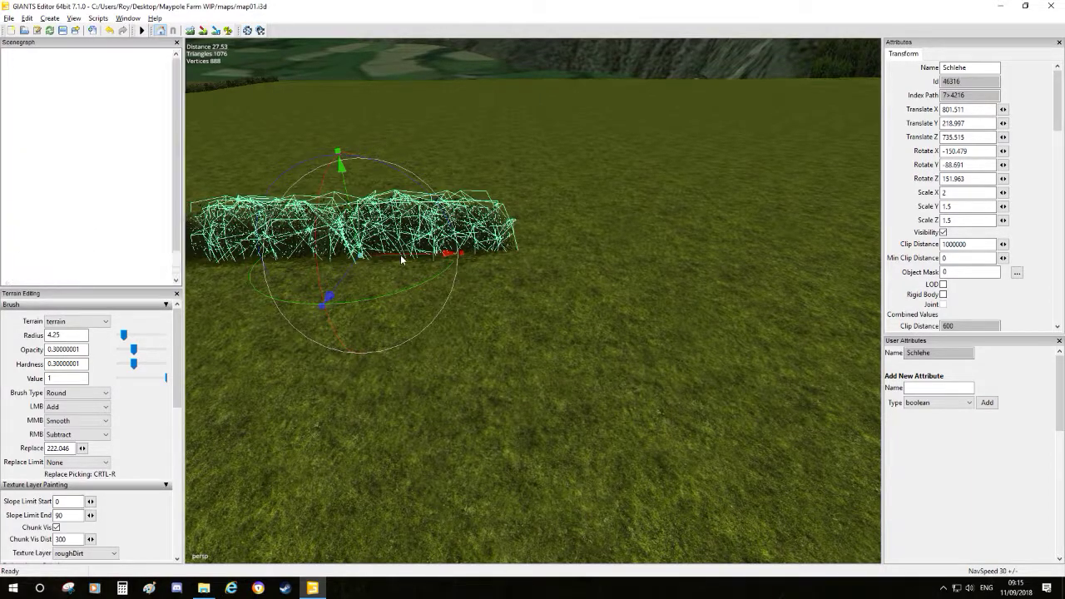
{"action": "key", "text": "ctrl+d"}
{"action": "left_click_drag", "start_coordinate": [403, 255], "coordinate": [664, 248]}
{"action": "scroll", "coordinate": [60, 117], "scroll_direction": "up", "scroll_amount": 2}
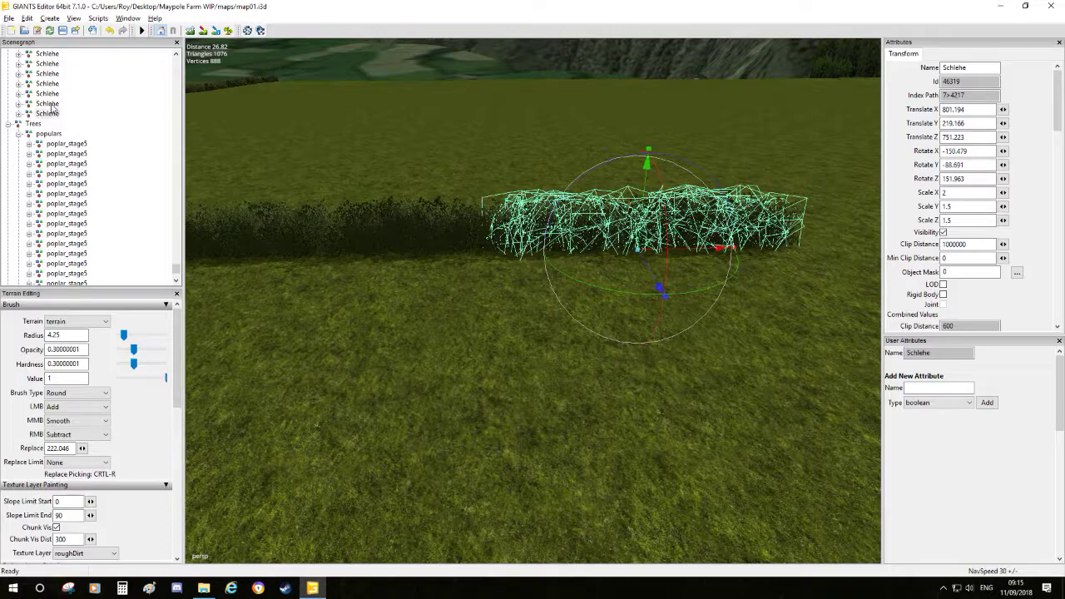
{"action": "key", "text": "Up"}
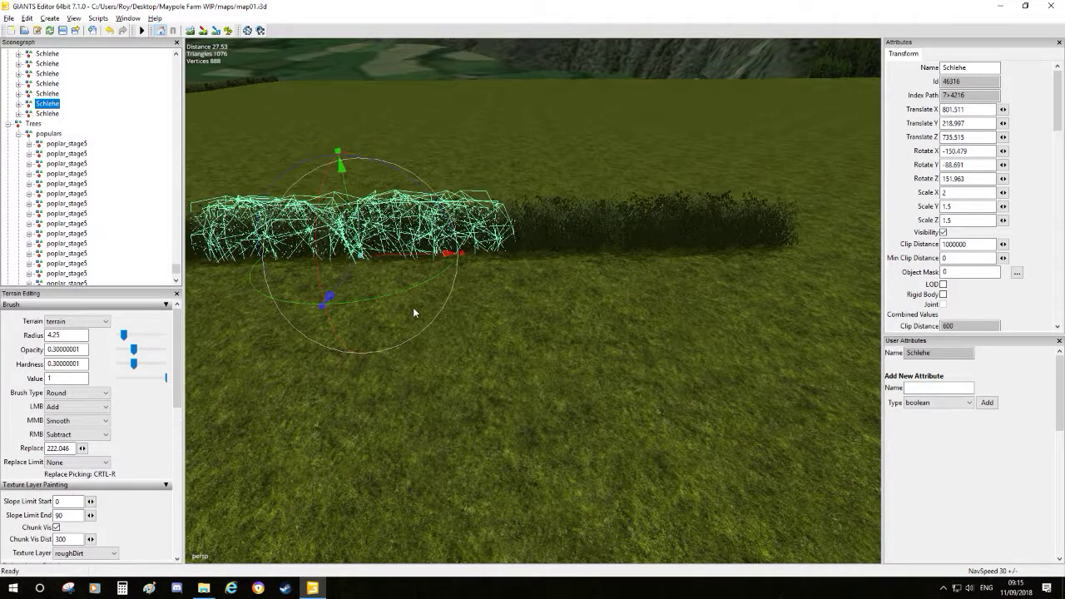
{"action": "left_click_drag", "start_coordinate": [341, 171], "coordinate": [325, 95]}
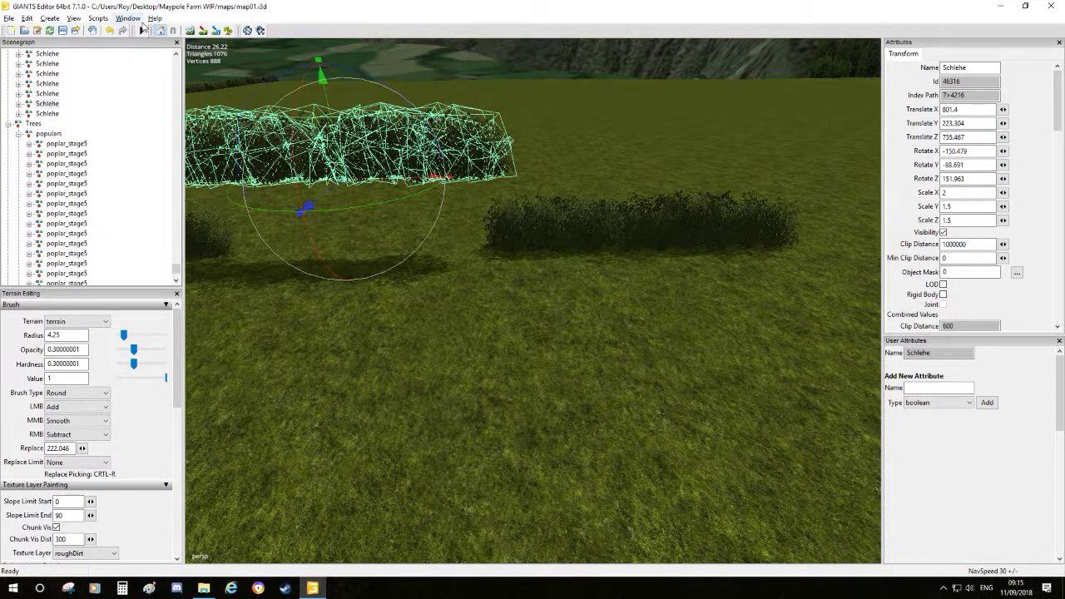
{"action": "left_click", "coordinate": [108, 31]}
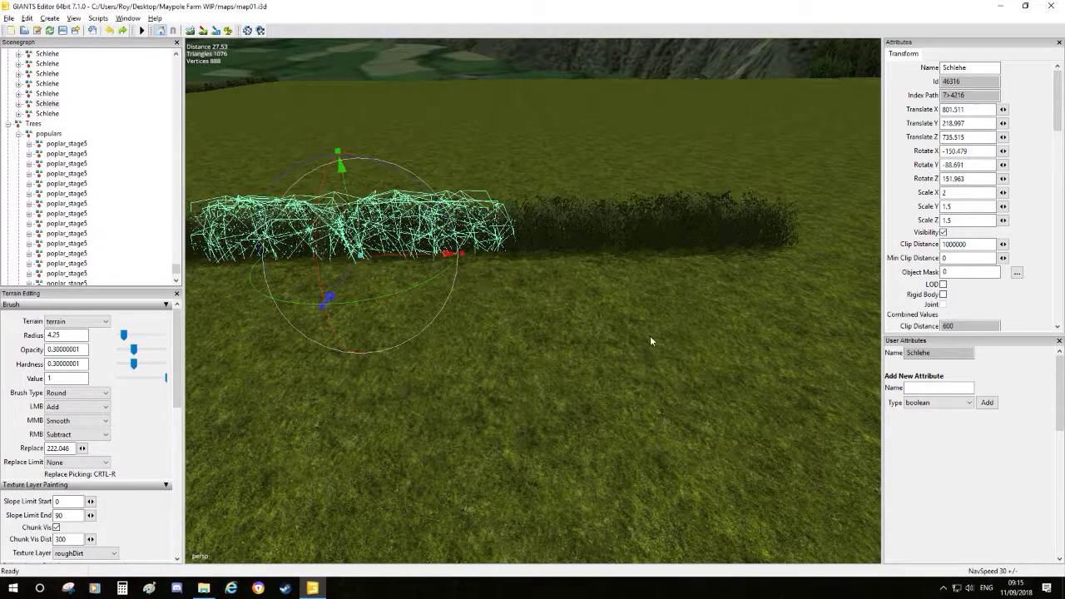
{"action": "key", "text": "Down"}
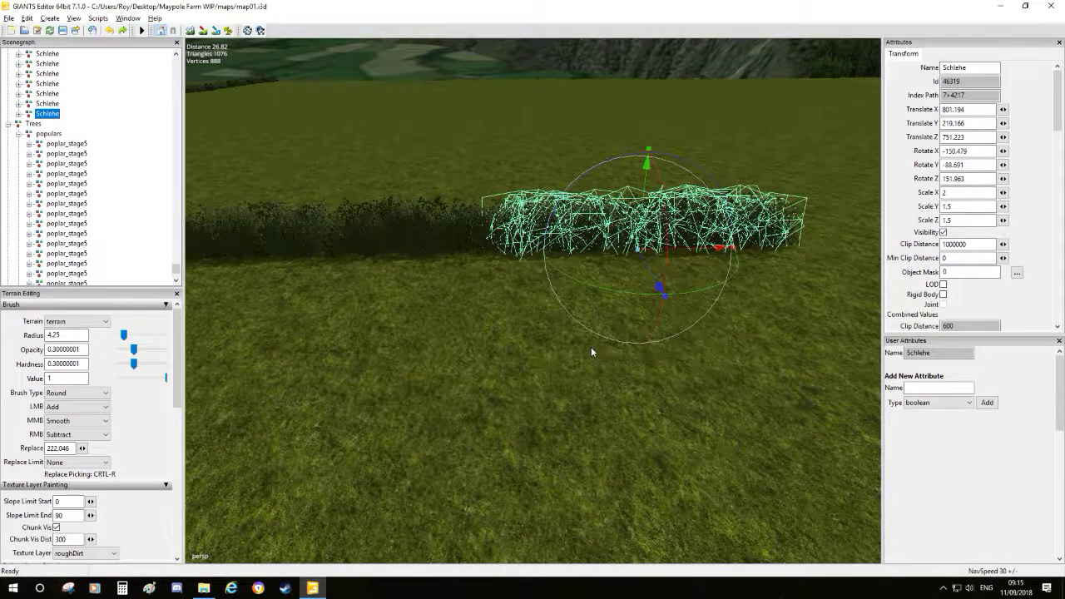
- Duplicate the end hedge section and place the copy at its open end at about X 800.88, Y 219.33, Z 766.67
{"action": "middle_click_drag", "start_coordinate": [593, 346], "coordinate": [559, 353]}
{"action": "key", "text": "ctrl+d"}
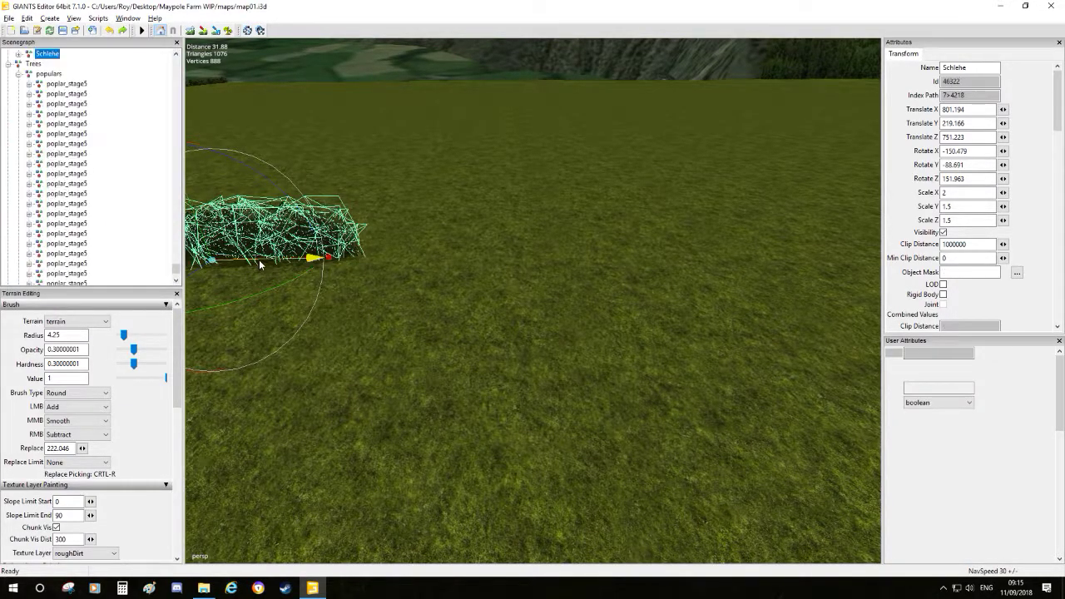
{"action": "left_click_drag", "start_coordinate": [258, 259], "coordinate": [502, 250]}
{"action": "middle_click_drag", "start_coordinate": [501, 250], "coordinate": [444, 258]}
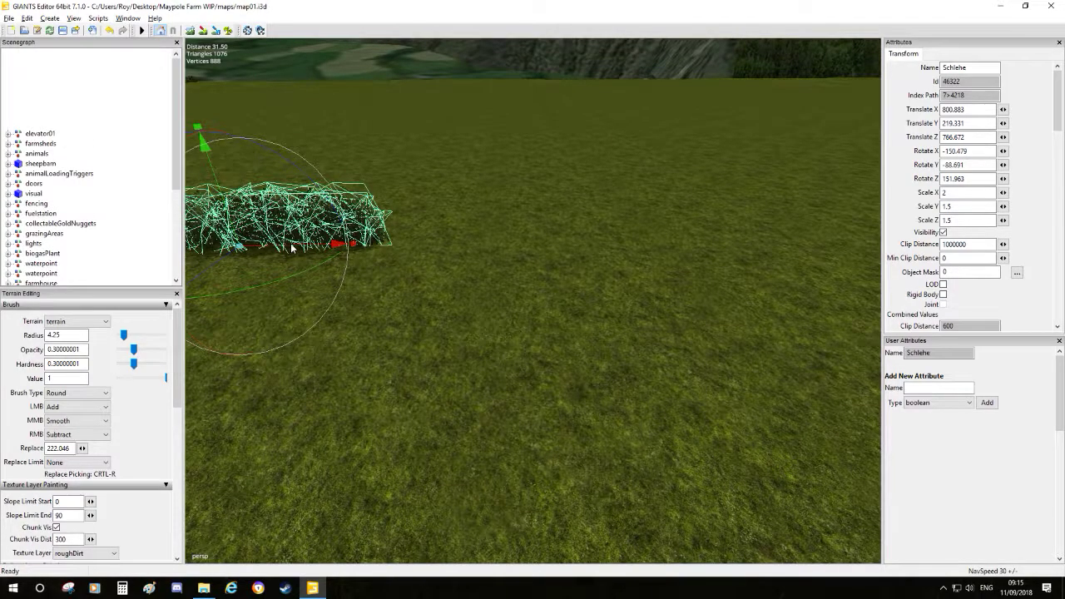
- Add another end copy at about X 800.59, Y 219.09, Z 781.57, tilted to about Rotate X 144.04, Rotate Z -142.54
{"action": "left_click_drag", "start_coordinate": [386, 239], "coordinate": [566, 241]}
{"action": "left_click_drag", "start_coordinate": [459, 157], "coordinate": [549, 212]}
{"action": "left_click_drag", "start_coordinate": [495, 156], "coordinate": [497, 164]}
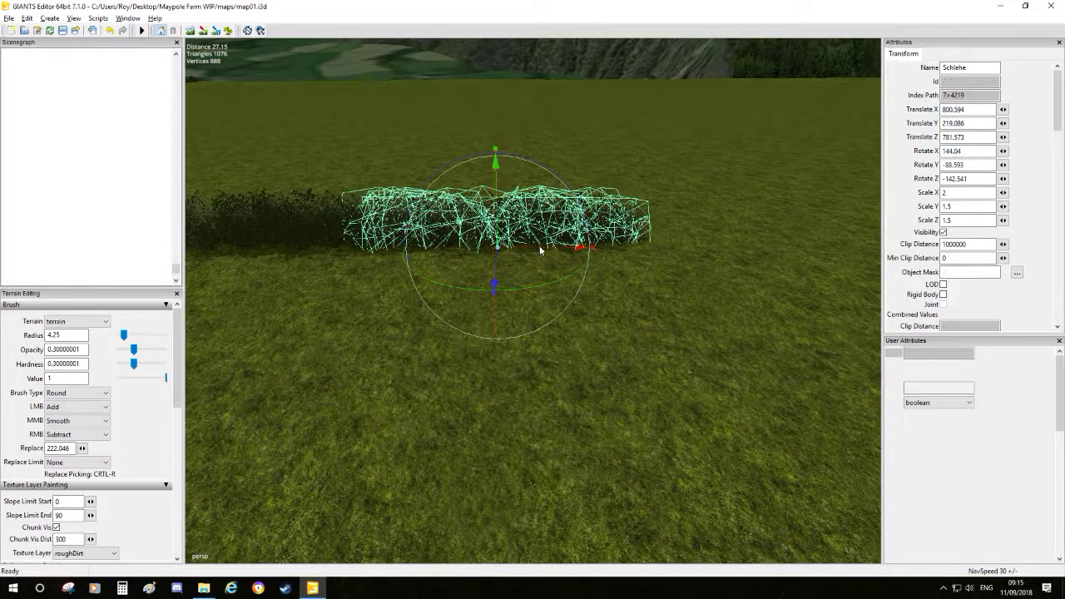
- Add a hedge copy at about X 800.27, Y 219.15, Z 797.78 and tilt it to about Rotate X 152.60, Rotate Z -151.10
{"action": "key", "text": "ctrl+d"}
{"action": "left_click_drag", "start_coordinate": [574, 247], "coordinate": [832, 247]}
{"action": "mouse_move", "coordinate": [787, 219]}
{"action": "left_mouse_down"}
{"action": "mouse_move", "coordinate": [772, 214]}
{"action": "mouse_move", "coordinate": [777, 193]}
{"action": "mouse_move", "coordinate": [778, 208]}
{"action": "left_mouse_up"}
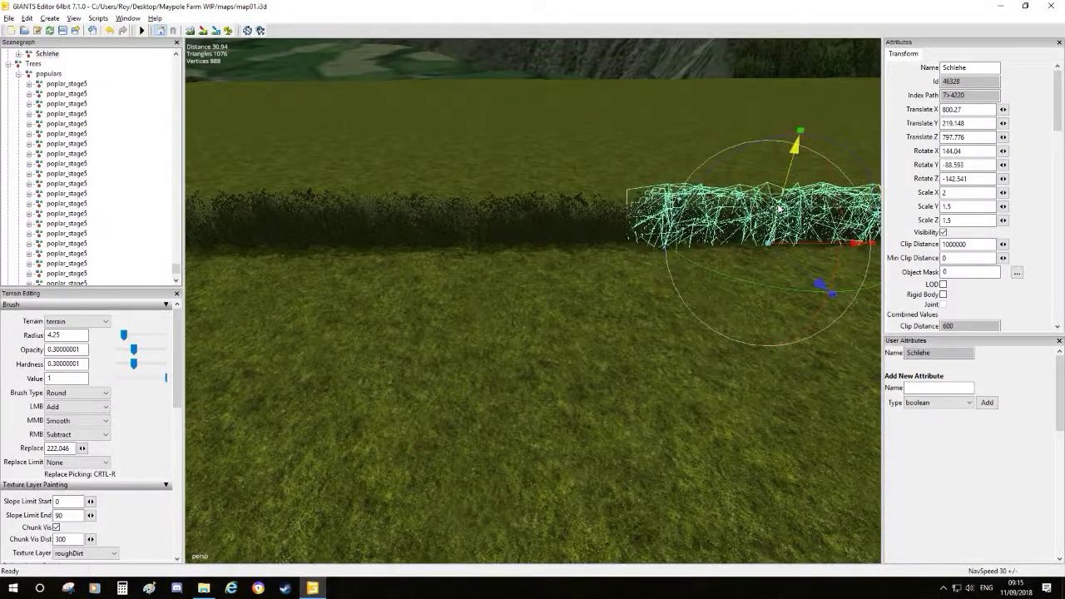
{"action": "left_click_drag", "start_coordinate": [757, 164], "coordinate": [753, 146]}
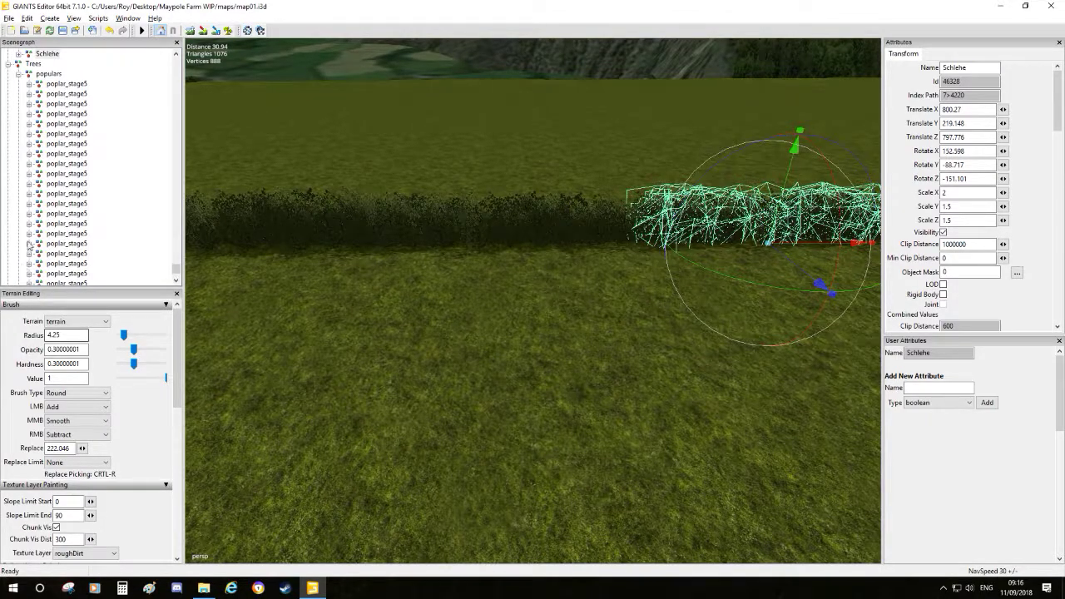
- Tilt the second-to-last field hedge section to about Rotate X -145.87, Rotate Y -88.62, Rotate Z 147.35
{"action": "scroll", "coordinate": [79, 114], "scroll_direction": "up", "scroll_amount": 2}
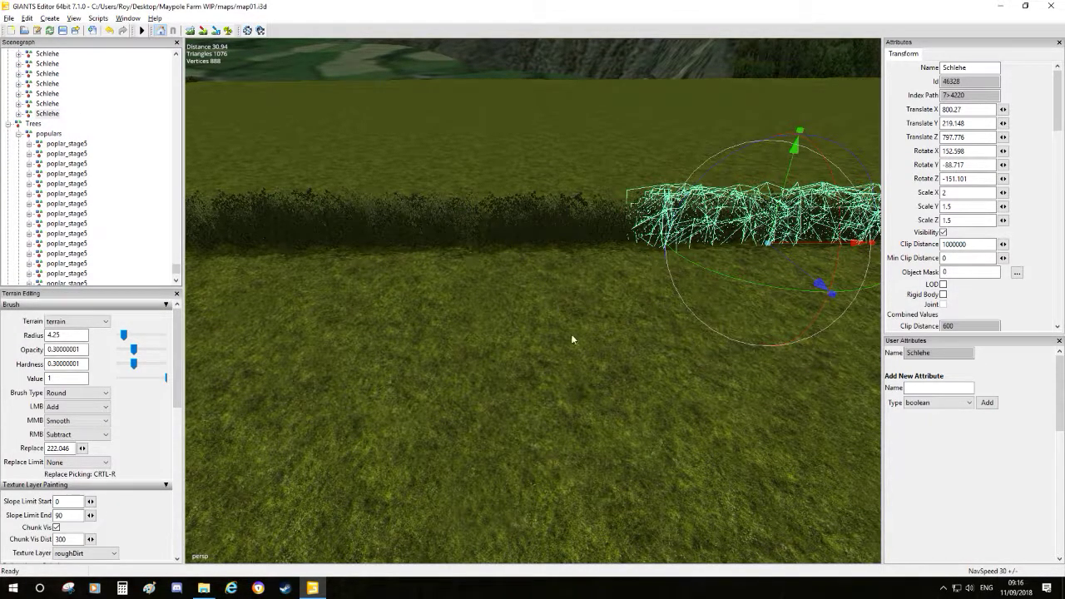
{"action": "left_click", "coordinate": [522, 214]}
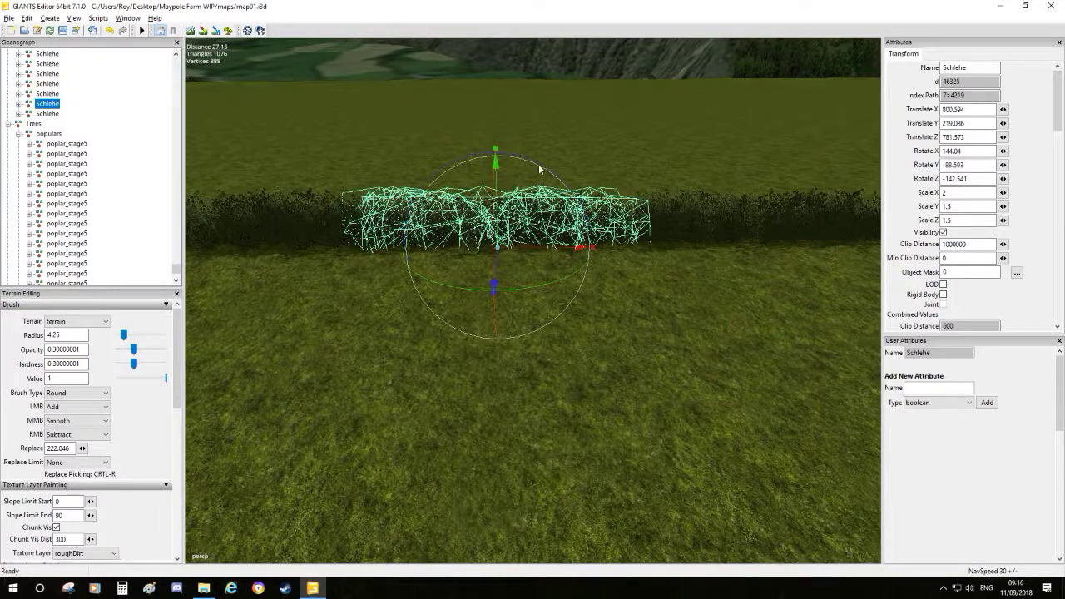
{"action": "mouse_move", "coordinate": [535, 163]}
{"action": "left_mouse_down"}
{"action": "mouse_move", "coordinate": [508, 198]}
{"action": "mouse_move", "coordinate": [486, 203]}
{"action": "mouse_move", "coordinate": [499, 184]}
{"action": "mouse_move", "coordinate": [599, 212]}
{"action": "mouse_move", "coordinate": [523, 163]}
{"action": "left_mouse_up"}
- Examine the field hedge row's line and reach relative to the road and the surrounding fields
{"action": "right_click_drag", "start_coordinate": [697, 108], "coordinate": [689, 367], "text": "alt"}
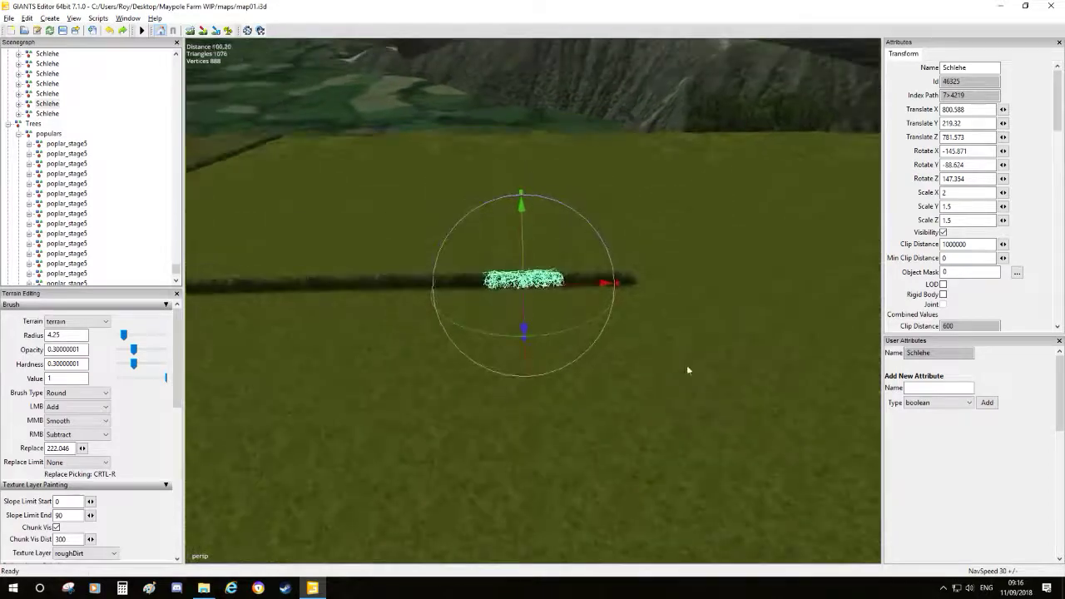
{"action": "middle_click_drag", "start_coordinate": [690, 369], "coordinate": [737, 247], "text": "alt"}
{"action": "right_click_drag", "start_coordinate": [737, 247], "coordinate": [678, 401], "text": "alt"}
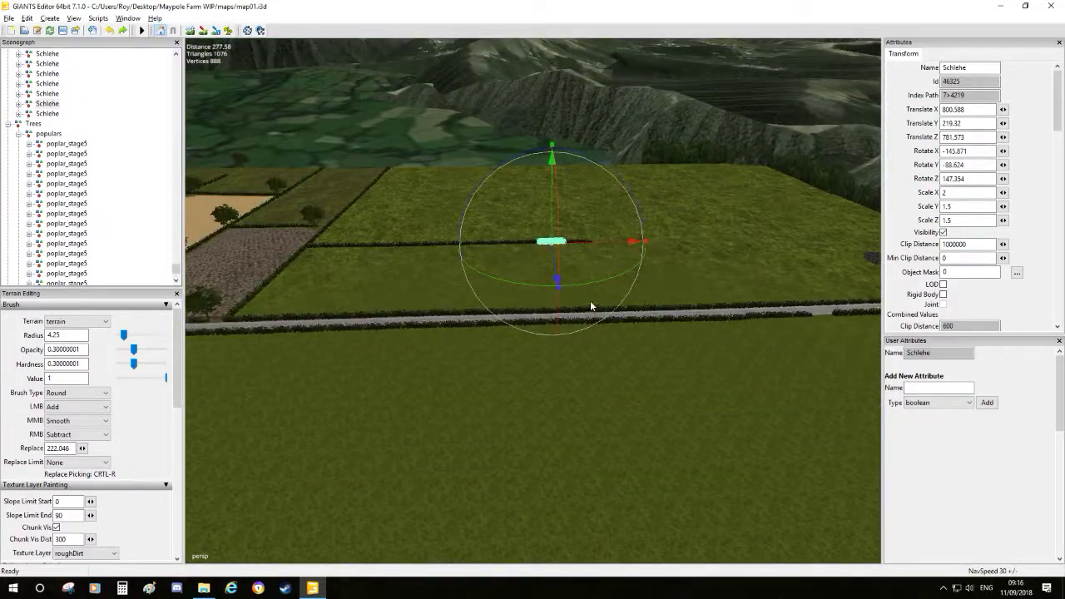
{"action": "middle_click_drag", "start_coordinate": [590, 307], "coordinate": [497, 331], "text": "alt"}
{"action": "right_click_drag", "start_coordinate": [497, 330], "coordinate": [590, 222], "text": "alt"}
{"action": "middle_click_drag", "start_coordinate": [590, 221], "coordinate": [637, 252], "text": "alt"}
{"action": "right_click_drag", "start_coordinate": [637, 252], "coordinate": [654, 218], "text": "alt"}
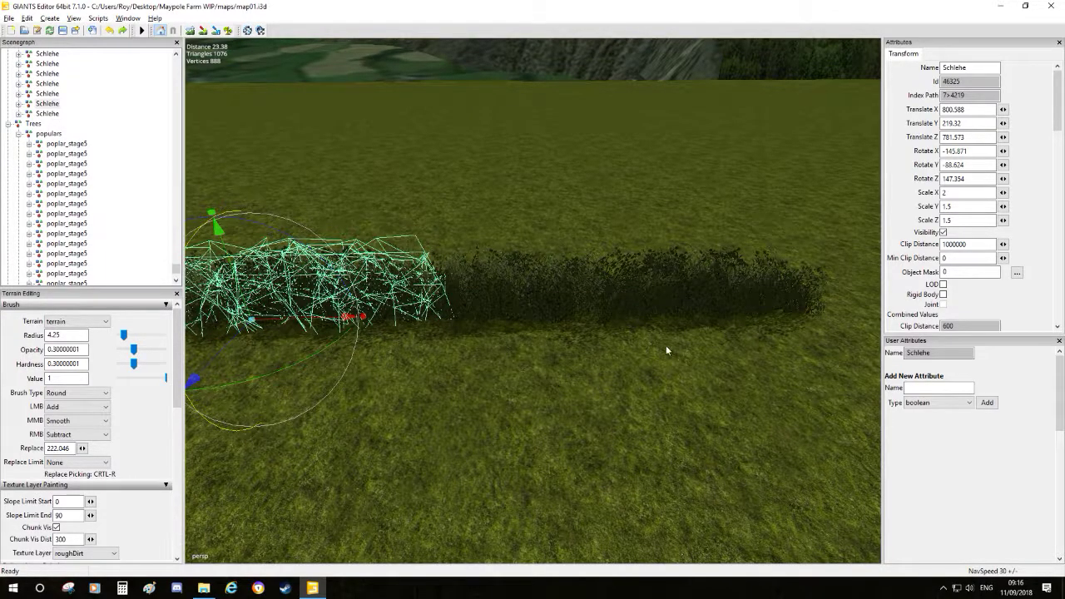
- Set the end hedge section's rotation to X 0, Y 60, Z 0 and move it to about X 796.90, Z 791.93
{"action": "left_click", "coordinate": [614, 310]}
{"action": "key", "text": "ctrl+d"}
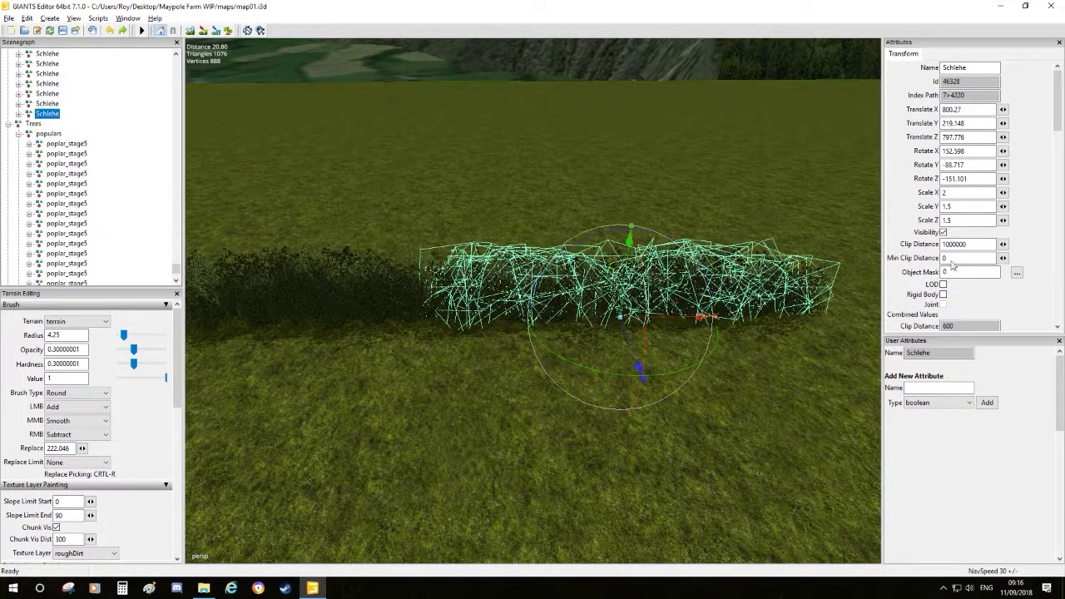
{"action": "left_click", "coordinate": [917, 170]}
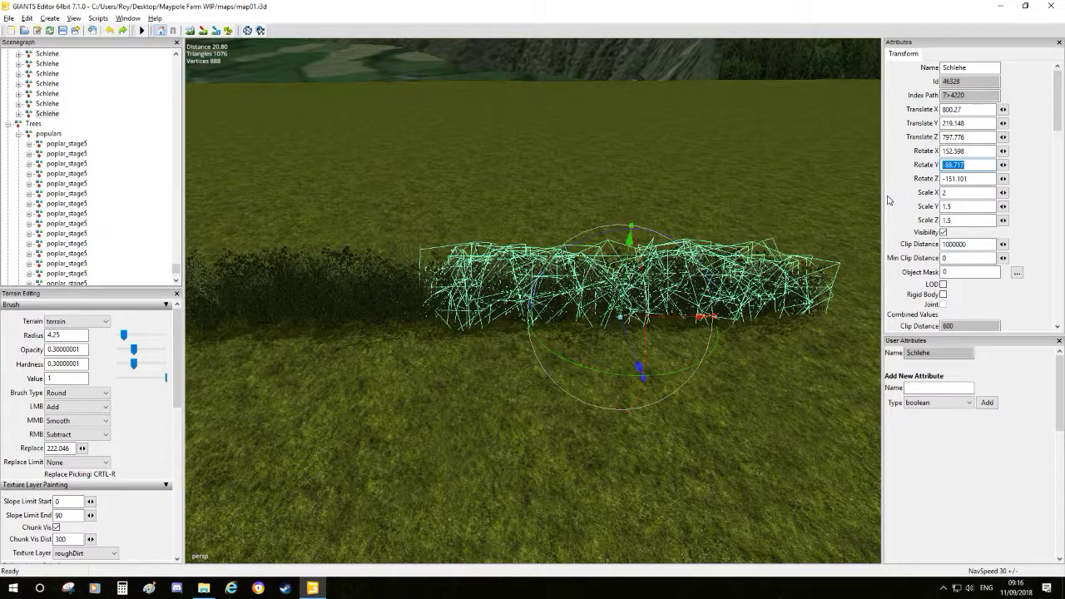
{"action": "type", "text": "30"}
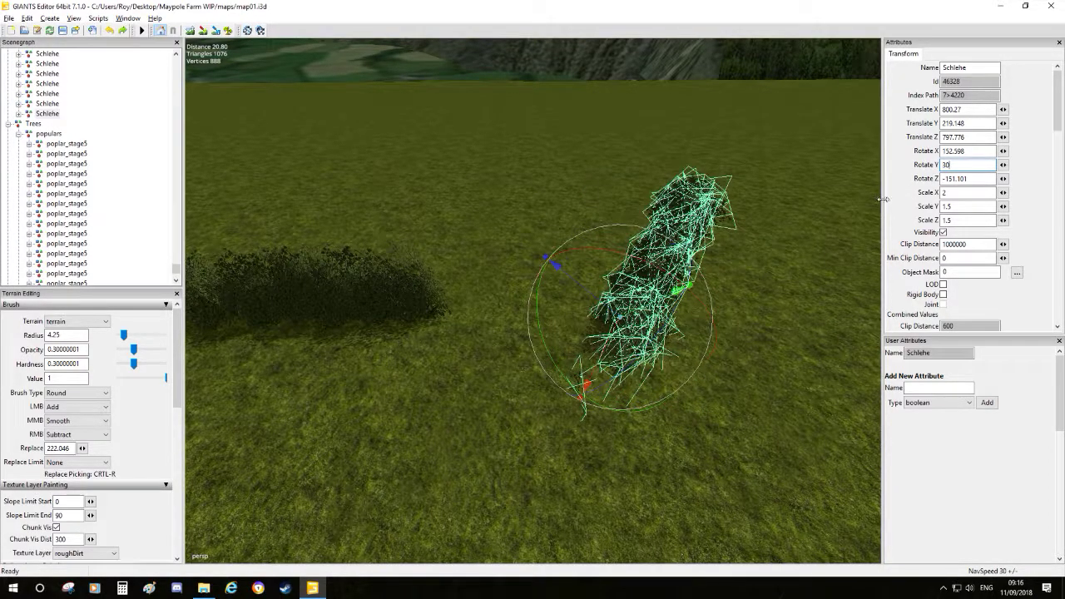
{"action": "type", "text": "0"}
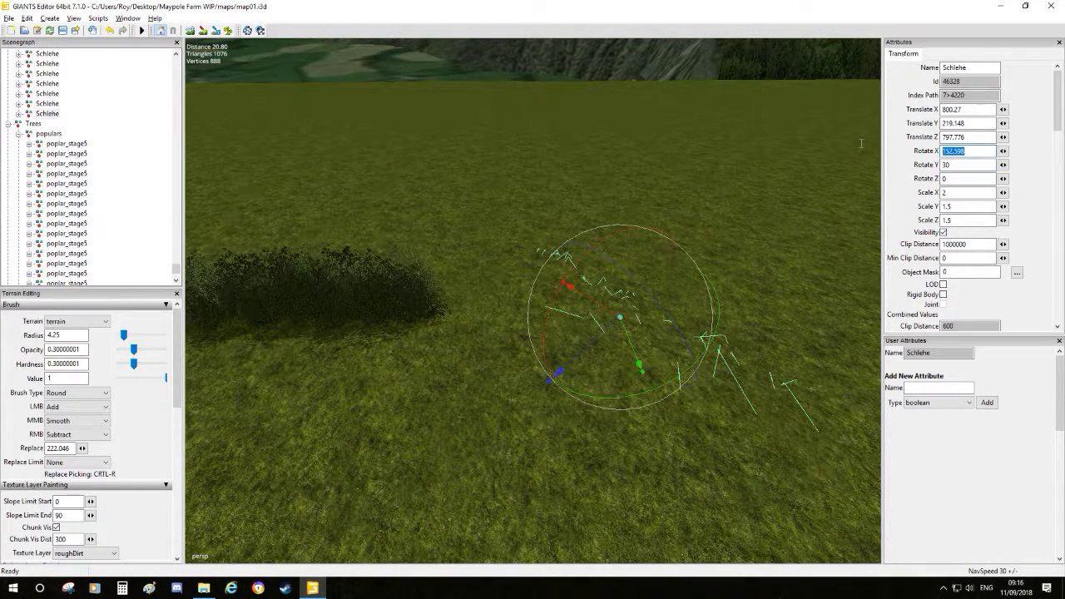
{"action": "type", "text": "0"}
{"action": "left_click_drag", "start_coordinate": [636, 314], "coordinate": [489, 364]}
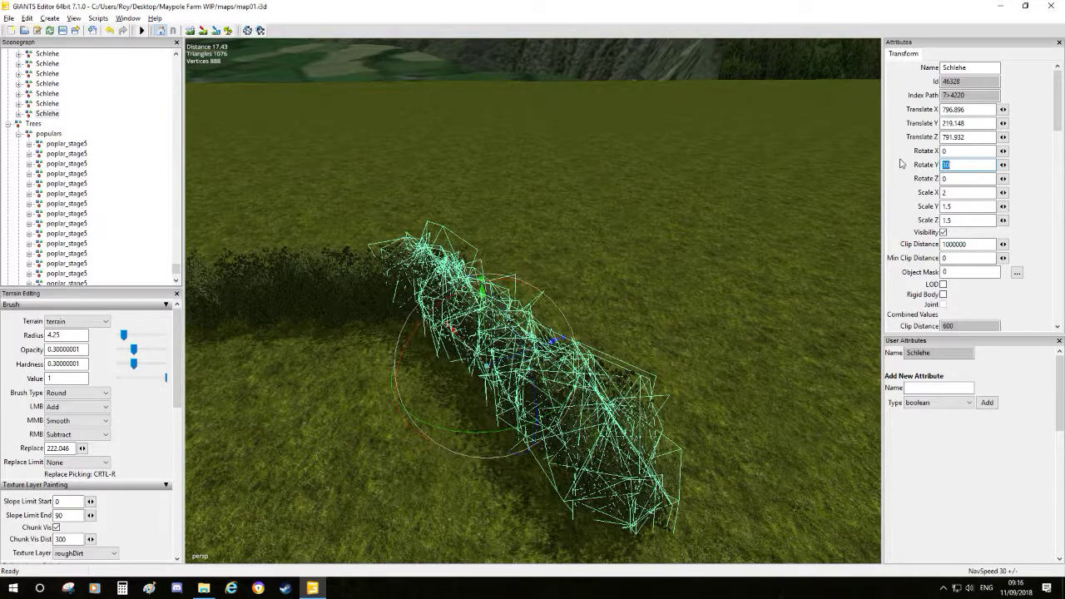
{"action": "type", "text": "60"}
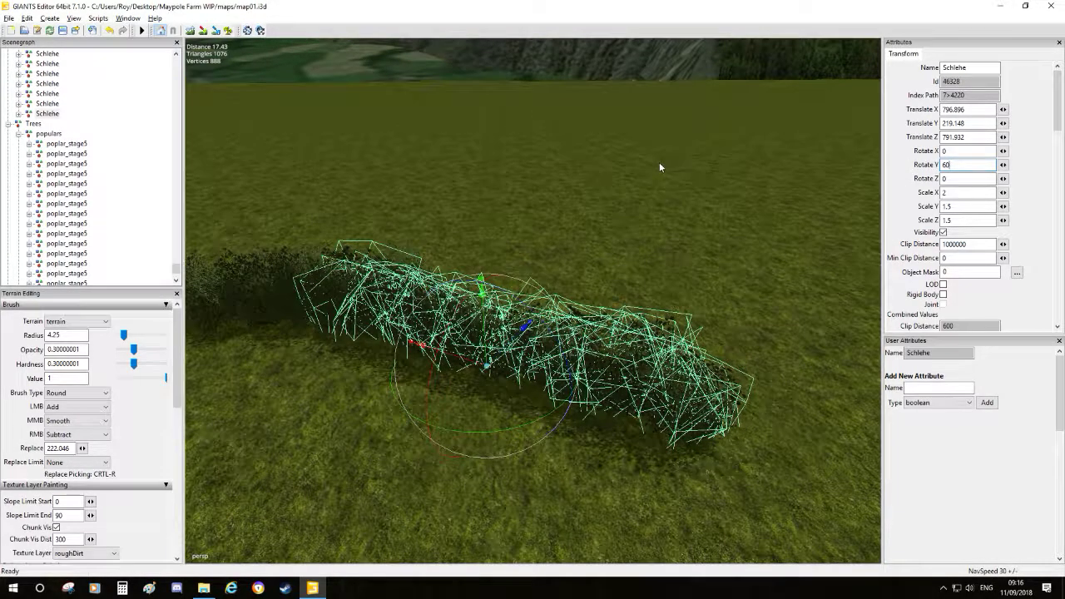
- Slide the angled end section along the ground to about X 796.99, Z 795.15 to meet the straight hedge row
{"action": "scroll", "coordinate": [505, 525], "scroll_direction": "down", "scroll_amount": 10}
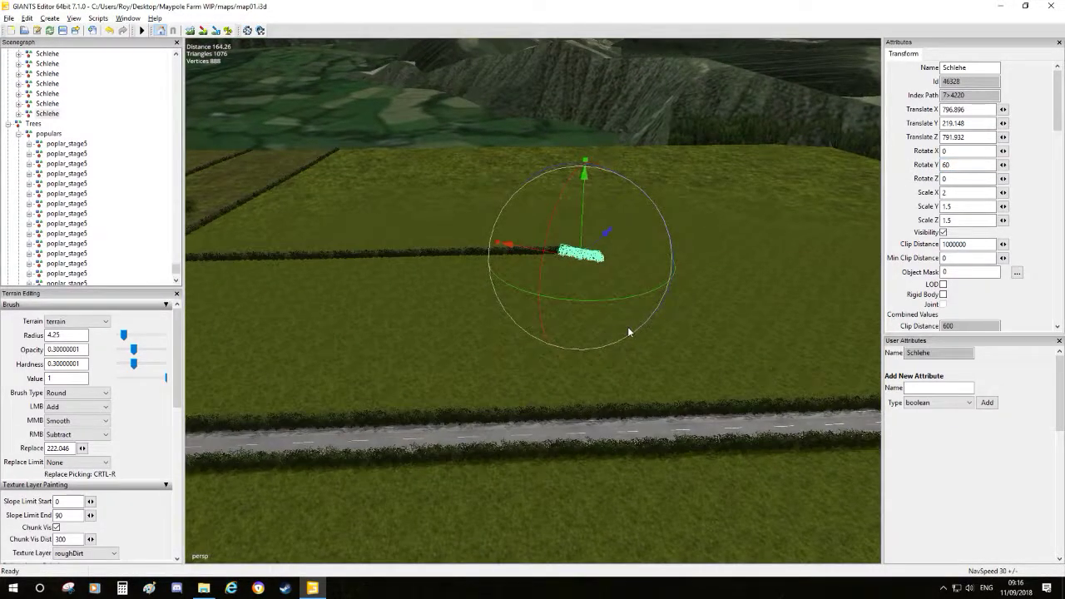
{"action": "left_click_drag", "start_coordinate": [628, 331], "coordinate": [574, 359], "text": "alt"}
{"action": "scroll", "coordinate": [552, 345], "scroll_direction": "up", "scroll_amount": 6}
{"action": "middle_click_drag", "start_coordinate": [551, 344], "coordinate": [565, 336], "text": "alt"}
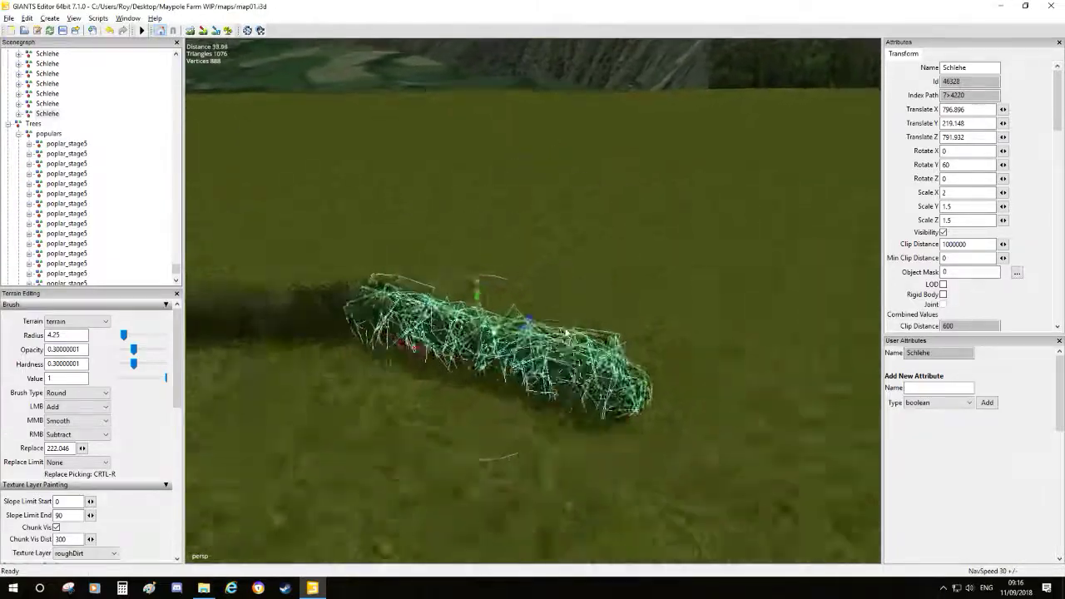
{"action": "scroll", "coordinate": [565, 338], "scroll_direction": "up", "scroll_amount": 4}
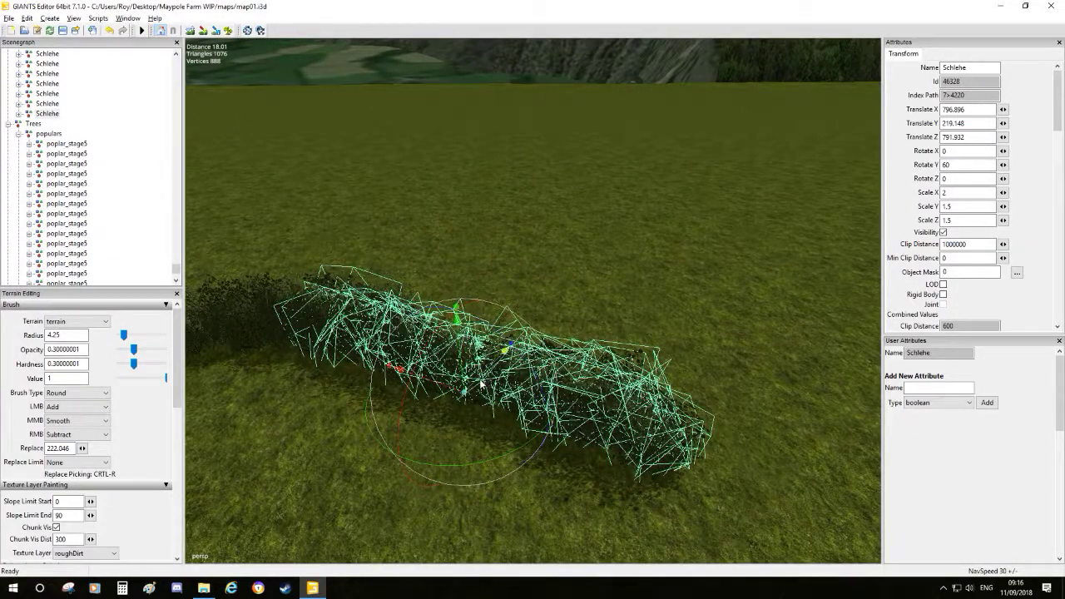
{"action": "left_click_drag", "start_coordinate": [481, 382], "coordinate": [630, 405]}
- Nudge the angled hedge section to about X 796.74, Z 795.59 to close its joint with the row
{"action": "scroll", "coordinate": [549, 406], "scroll_direction": "down", "scroll_amount": 3}
{"action": "middle_click_drag", "start_coordinate": [629, 405], "coordinate": [688, 404], "text": "alt"}
{"action": "left_click_drag", "start_coordinate": [688, 404], "coordinate": [689, 391], "text": "alt"}
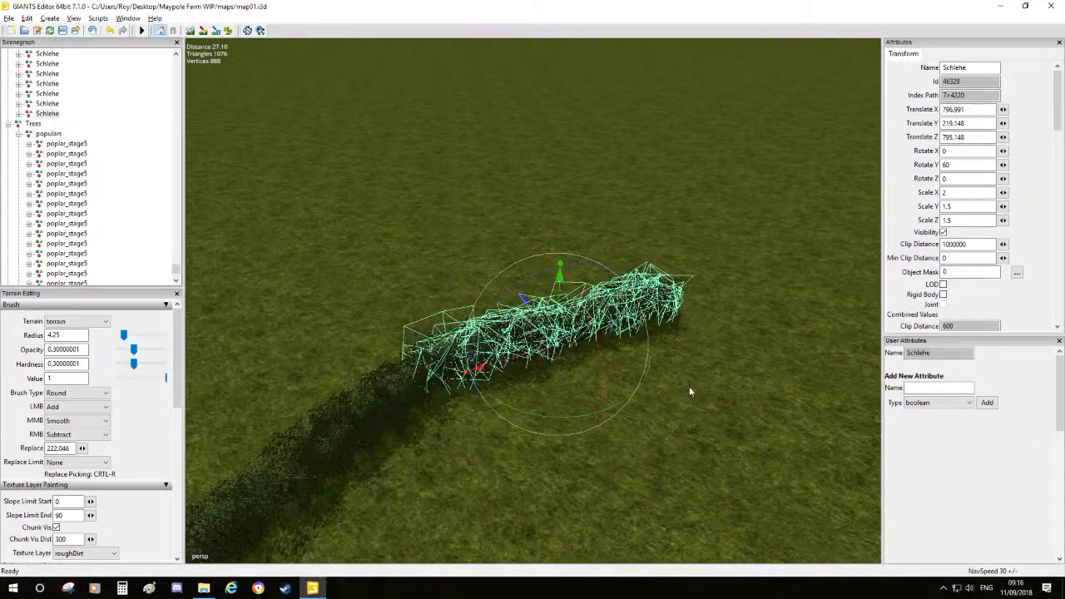
{"action": "middle_click_drag", "start_coordinate": [689, 392], "coordinate": [671, 398], "text": "alt"}
{"action": "scroll", "coordinate": [670, 397], "scroll_direction": "up", "scroll_amount": 3}
{"action": "mouse_move", "coordinate": [462, 412]}
{"action": "left_mouse_down"}
{"action": "mouse_move", "coordinate": [526, 396]}
{"action": "mouse_move", "coordinate": [479, 412]}
{"action": "left_mouse_up"}
{"action": "middle_click_drag", "start_coordinate": [489, 413], "coordinate": [488, 369], "text": "alt"}
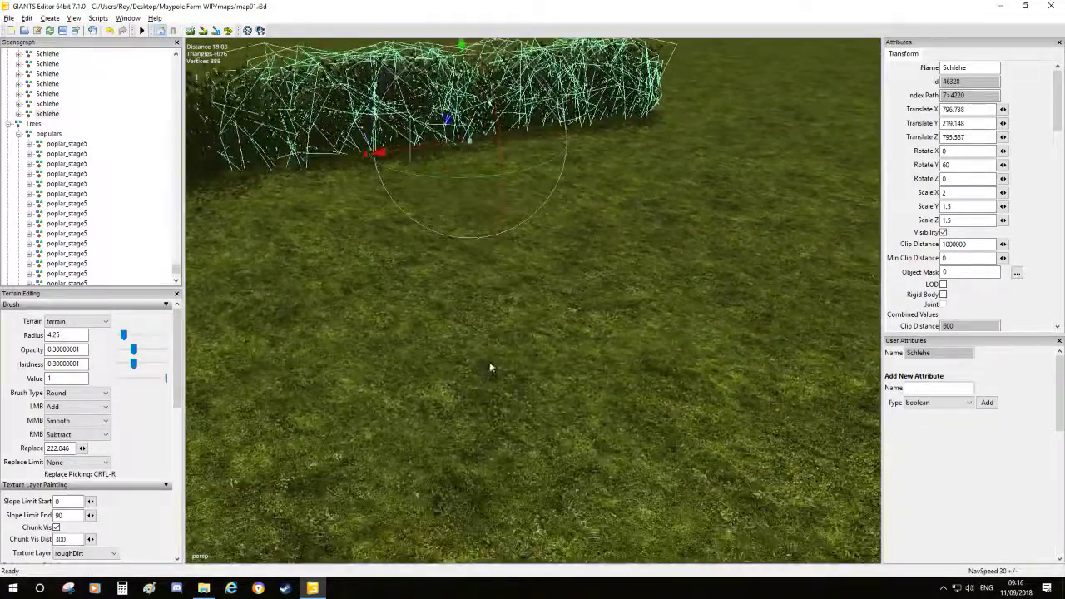
{"action": "scroll", "coordinate": [488, 369], "scroll_direction": "down", "scroll_amount": 6}
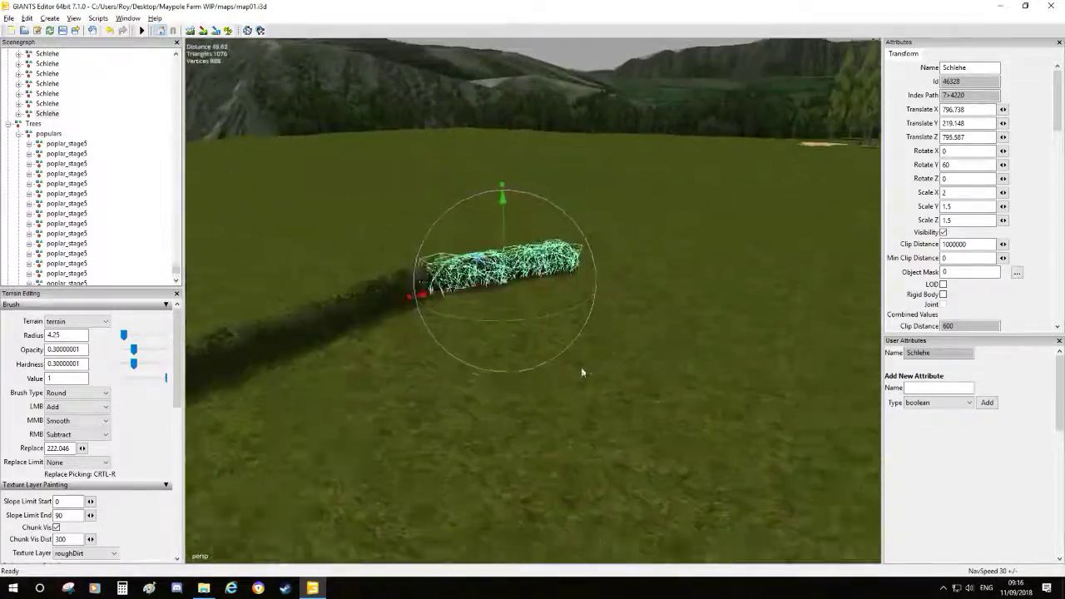
{"action": "middle_click_drag", "start_coordinate": [581, 372], "coordinate": [527, 414], "text": "alt"}
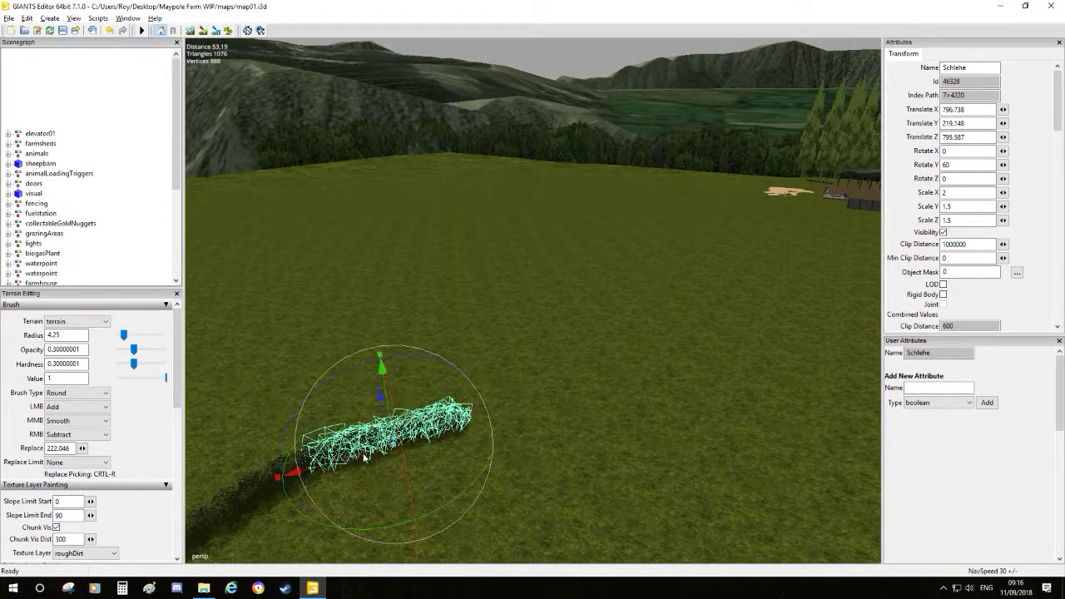
- Duplicate the angled end section, set the copy's Y rotation to 0 and place it at about X 785.42, Y 219.34, Z 802.37
{"action": "left_click_drag", "start_coordinate": [372, 453], "coordinate": [434, 446]}
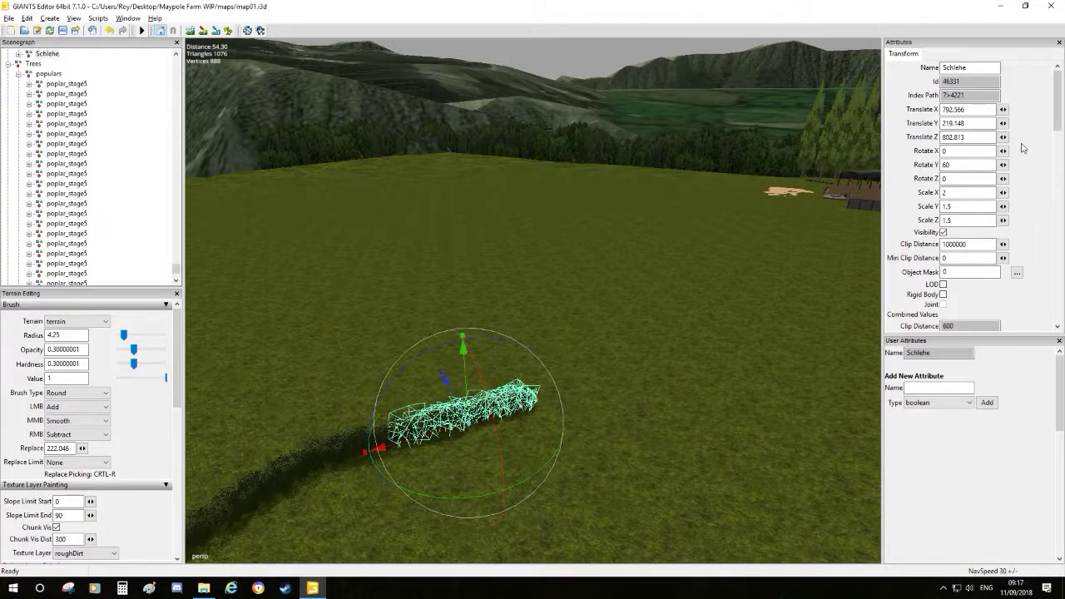
{"action": "type", "text": "0"}
{"action": "key", "text": "Return"}
{"action": "right_click_drag", "start_coordinate": [573, 338], "coordinate": [381, 263]}
{"action": "left_click_drag", "start_coordinate": [381, 263], "coordinate": [544, 280]}
{"action": "right_click_drag", "start_coordinate": [545, 280], "coordinate": [734, 282]}
{"action": "mouse_move", "coordinate": [438, 200]}
{"action": "left_mouse_down"}
{"action": "mouse_move", "coordinate": [427, 197]}
{"action": "mouse_move", "coordinate": [453, 199]}
{"action": "left_mouse_up"}
{"action": "right_click_drag", "start_coordinate": [512, 212], "coordinate": [562, 280]}
{"action": "left_click_drag", "start_coordinate": [561, 280], "coordinate": [559, 276]}
{"action": "right_click_drag", "start_coordinate": [559, 276], "coordinate": [583, 301]}
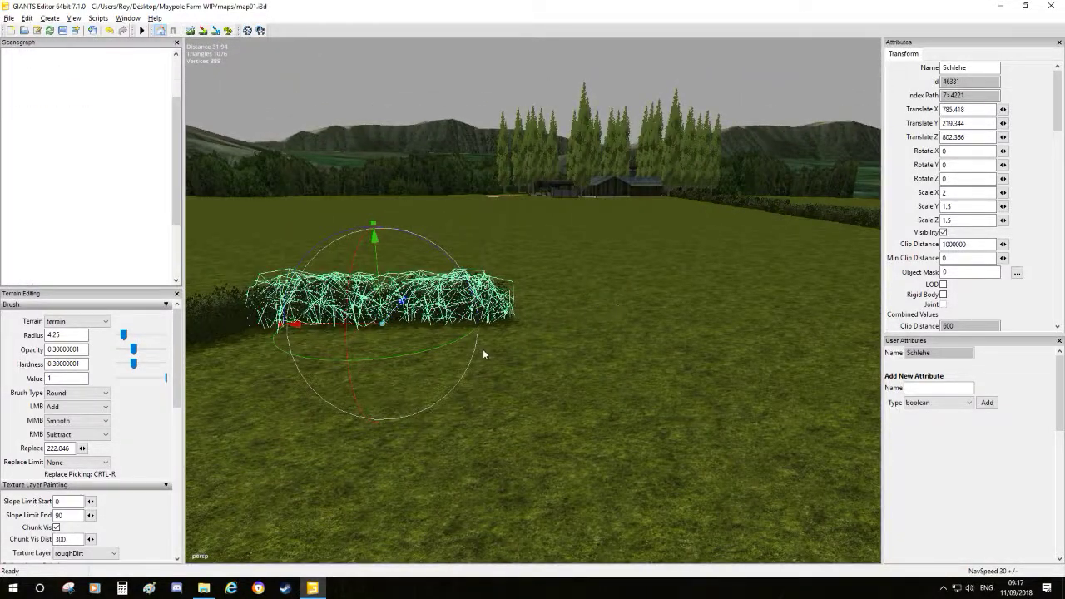
- Extend the straight run with three more duplicated sections, at about X 770.24, X 754.91 raised to Y 219.56, and one further towards the road
{"action": "left_click_drag", "start_coordinate": [366, 324], "coordinate": [623, 326]}
{"action": "right_click_drag", "start_coordinate": [623, 326], "coordinate": [607, 379]}
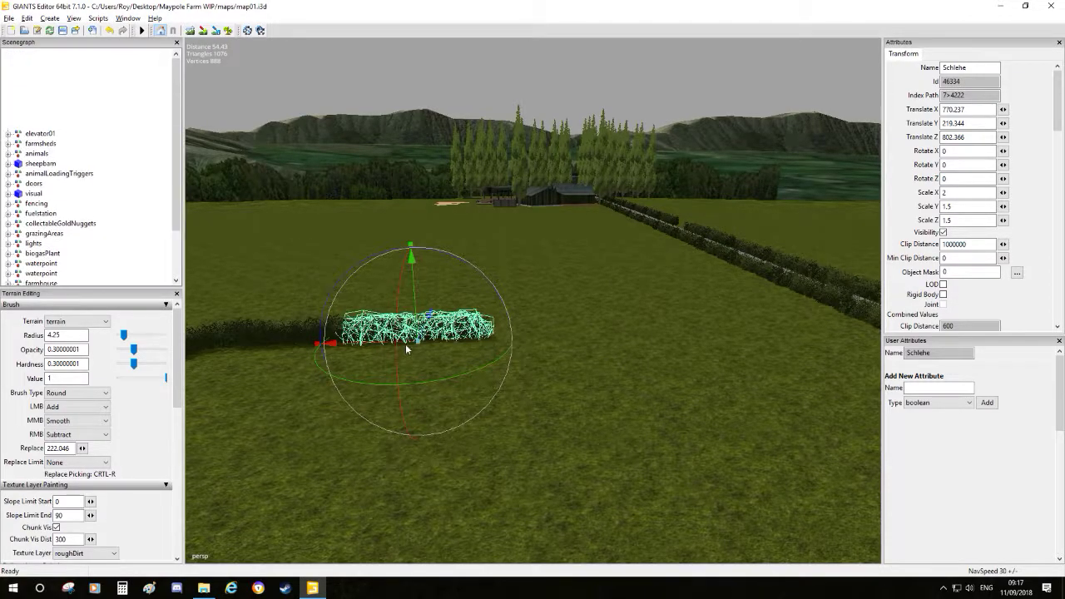
{"action": "left_click_drag", "start_coordinate": [406, 340], "coordinate": [568, 343]}
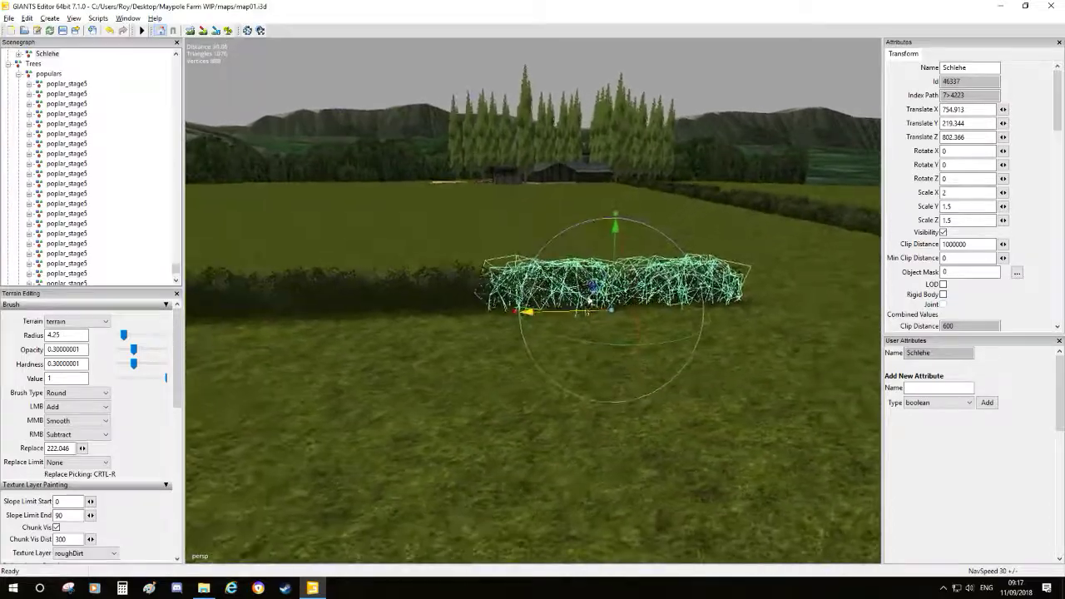
{"action": "scroll", "coordinate": [796, 296], "scroll_direction": "down", "scroll_amount": 5}
{"action": "left_click_drag", "start_coordinate": [773, 297], "coordinate": [773, 290]}
{"action": "scroll", "coordinate": [773, 290], "scroll_direction": "up", "scroll_amount": 5}
{"action": "middle_click_drag", "start_coordinate": [773, 289], "coordinate": [712, 344]}
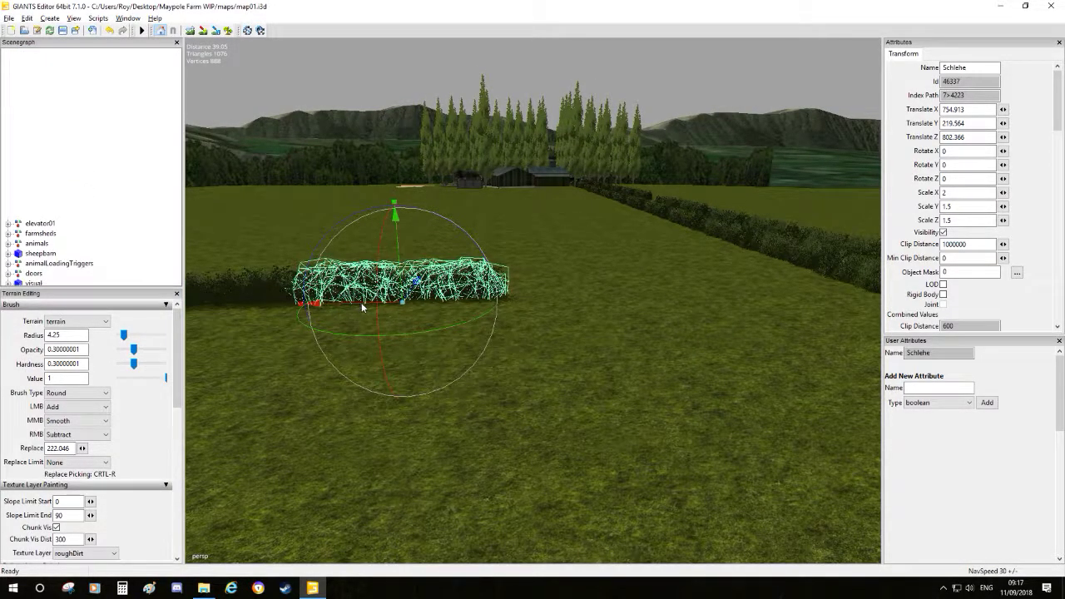
{"action": "left_click_drag", "start_coordinate": [365, 302], "coordinate": [505, 300]}
{"action": "right_click_drag", "start_coordinate": [505, 299], "coordinate": [501, 353]}
- Delete the roadside hedge section near the field row's end, and set the neighbouring section to Scale X 1.5 at about Z 833.35
{"action": "left_click", "coordinate": [605, 404]}
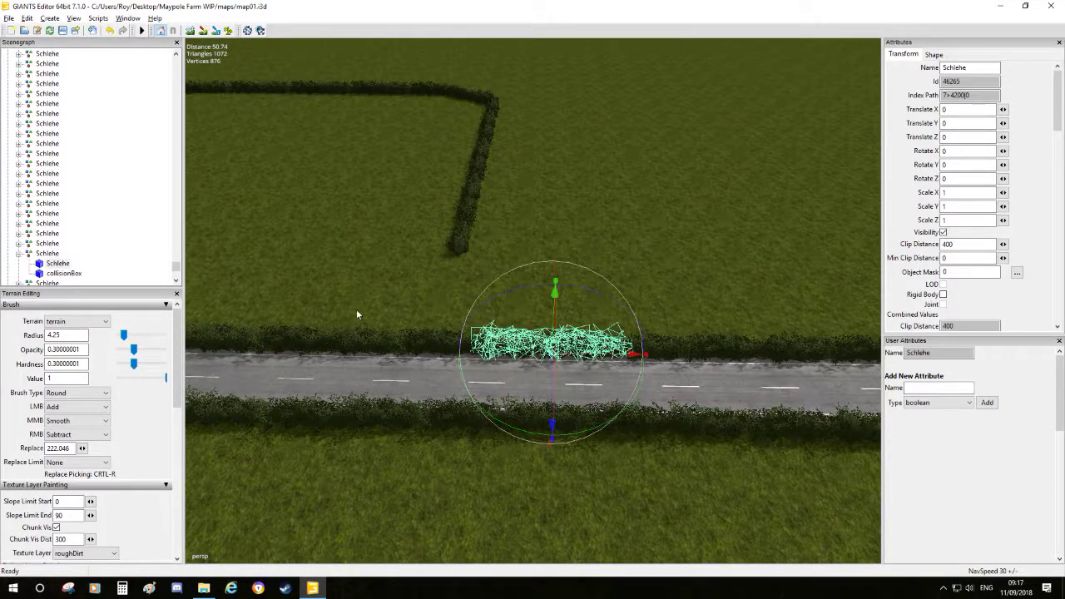
{"action": "left_click", "coordinate": [513, 374]}
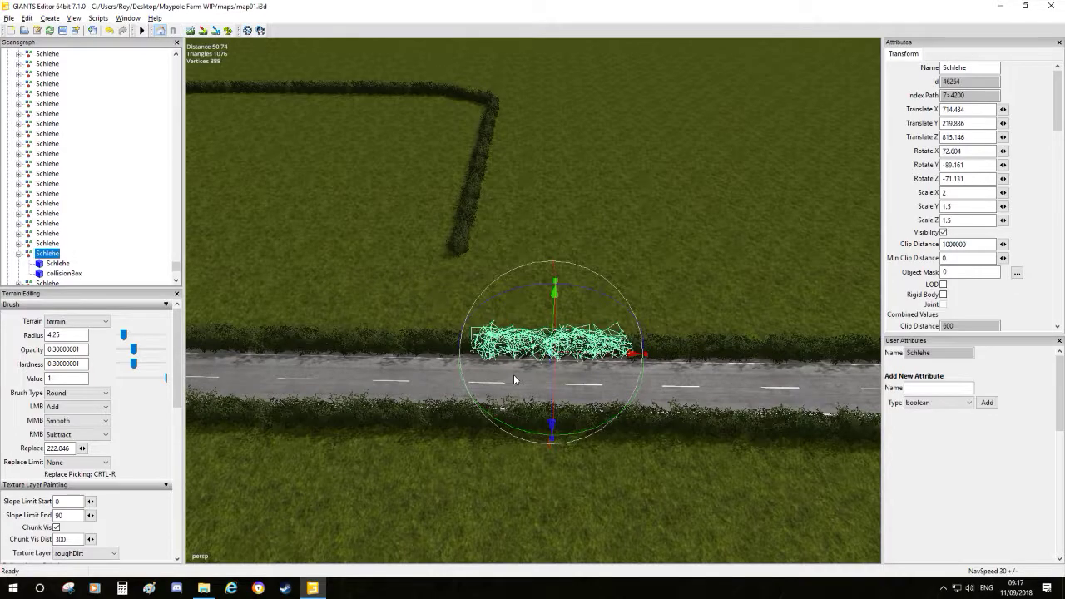
{"action": "left_click", "coordinate": [691, 354]}
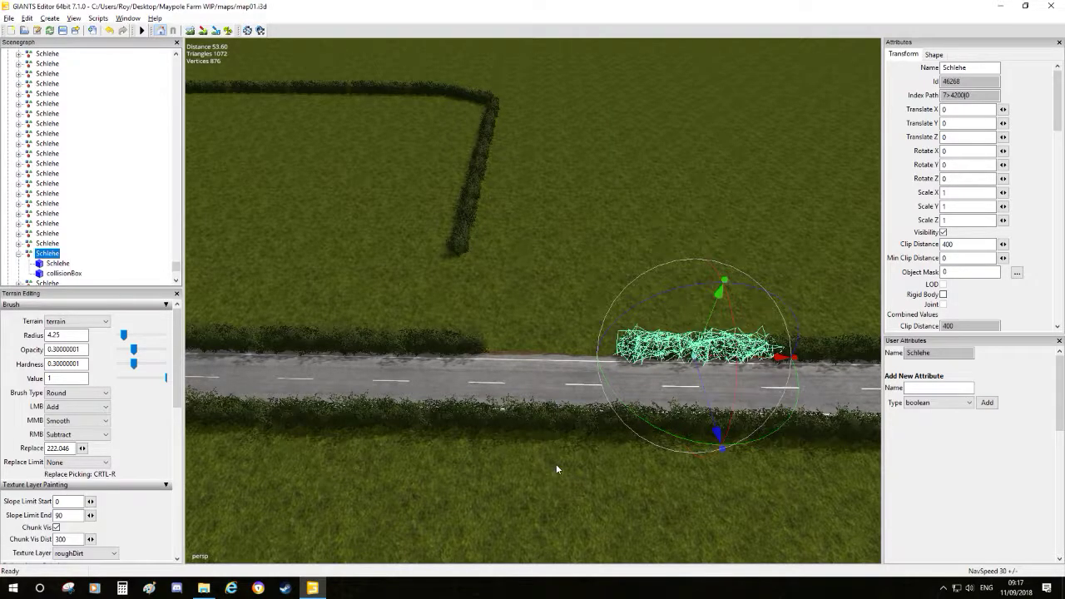
{"action": "key", "text": "Left"}
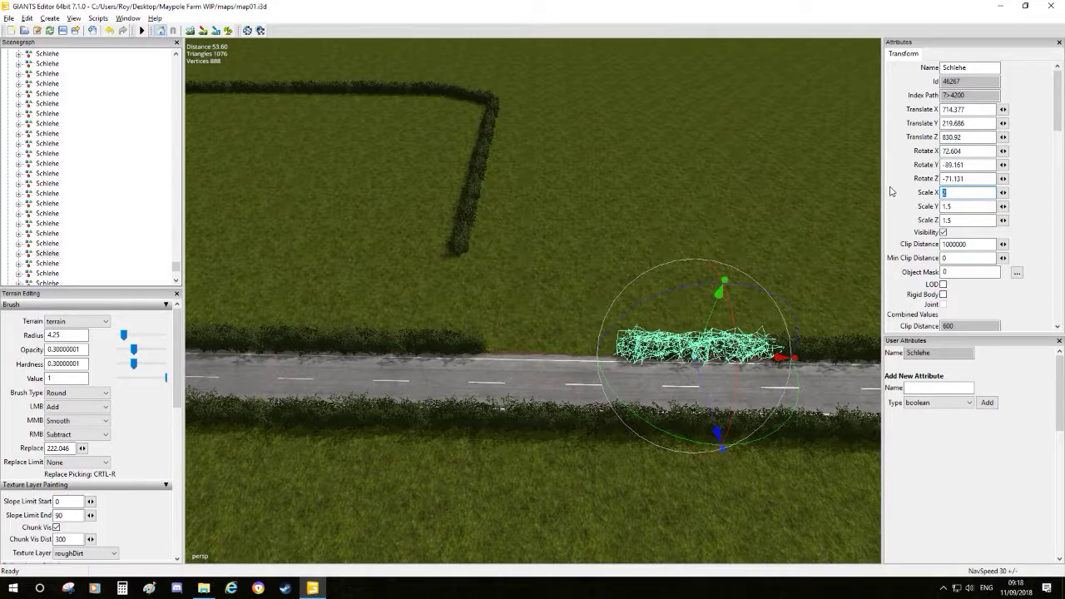
{"action": "type", "text": "1.5"}
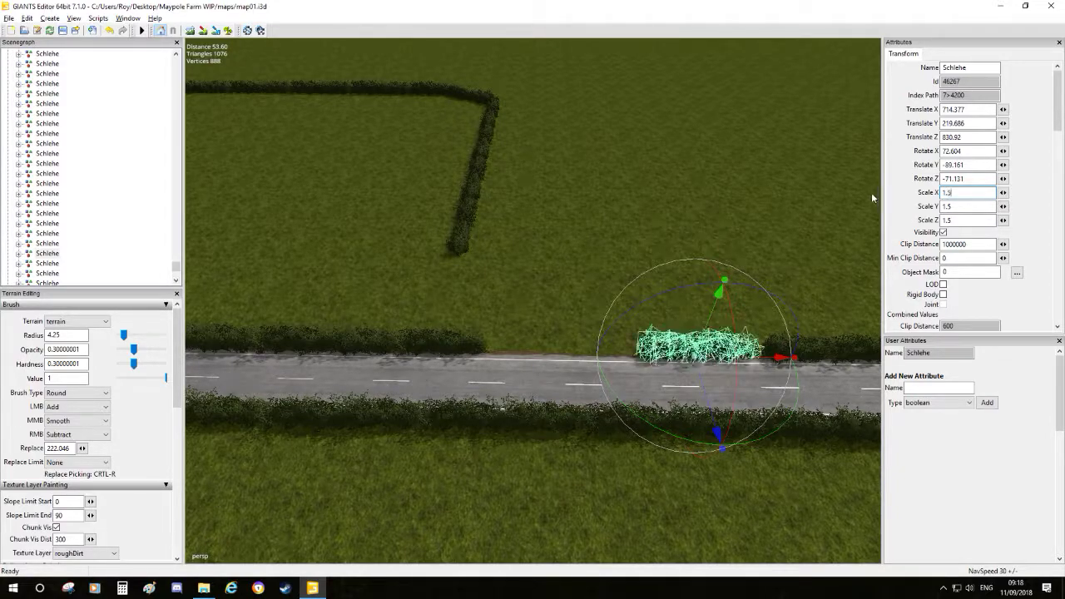
{"action": "left_click_drag", "start_coordinate": [767, 360], "coordinate": [786, 360]}
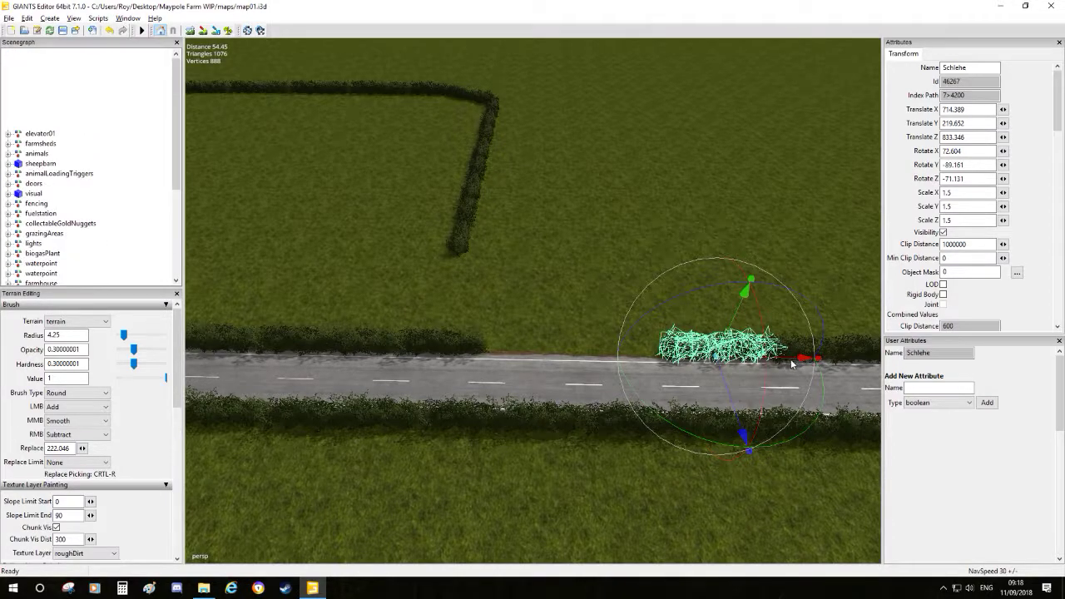
- Duplicate the shortened roadside section and set the copy's Scale X to 1
{"action": "left_click", "coordinate": [971, 194]}
{"action": "key", "text": "BackSpace"}
{"action": "key", "text": "BackSpace"}
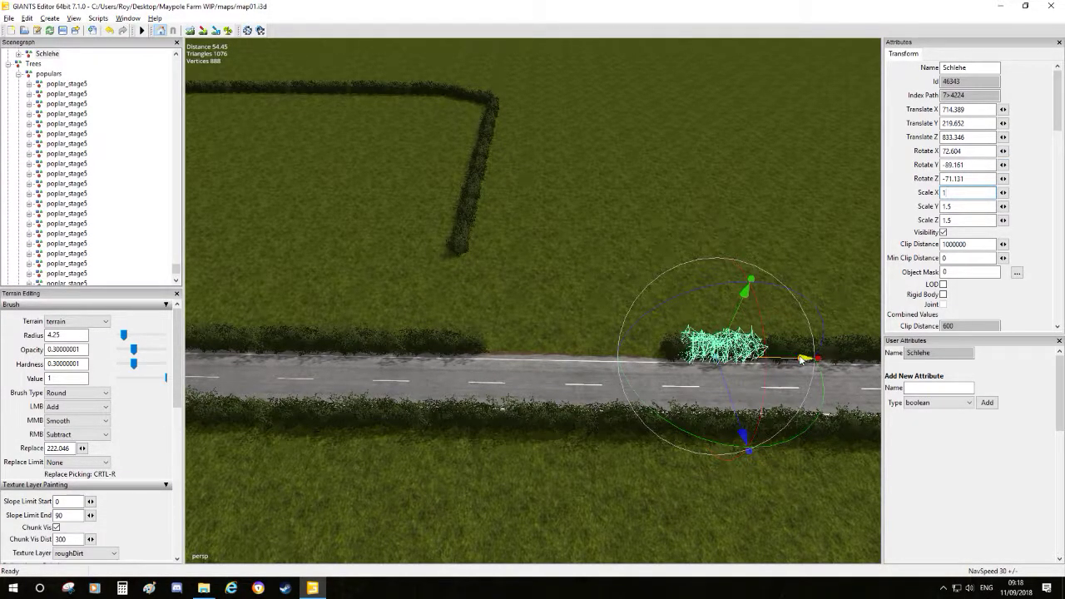
{"action": "left_click", "coordinate": [749, 378]}
{"action": "key", "text": "f"}
{"action": "left_click", "coordinate": [646, 246]}
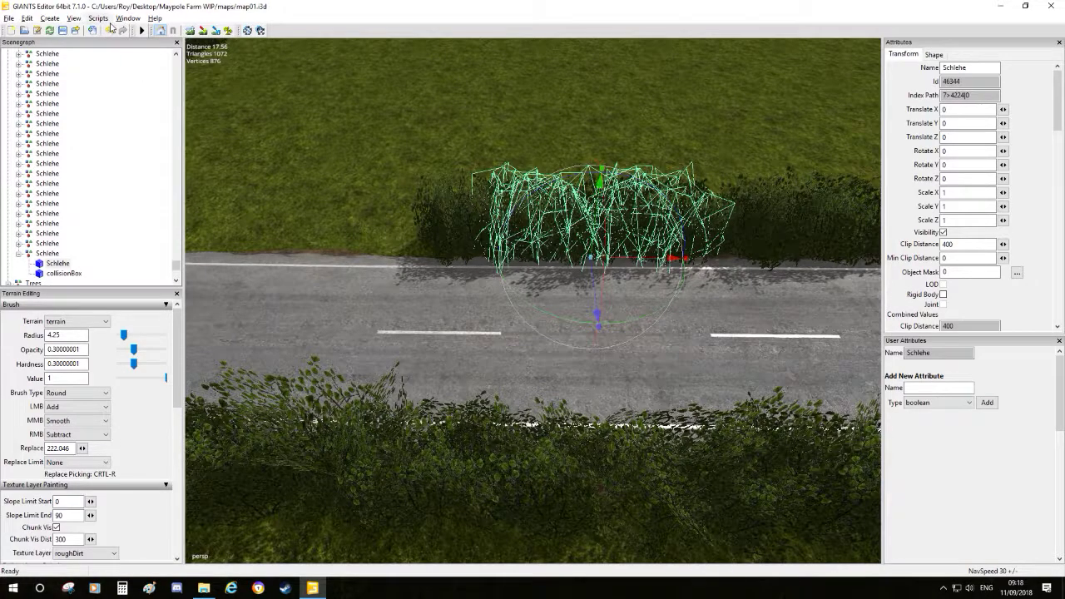
{"action": "left_click", "coordinate": [110, 31]}
{"action": "left_click", "coordinate": [110, 31]}
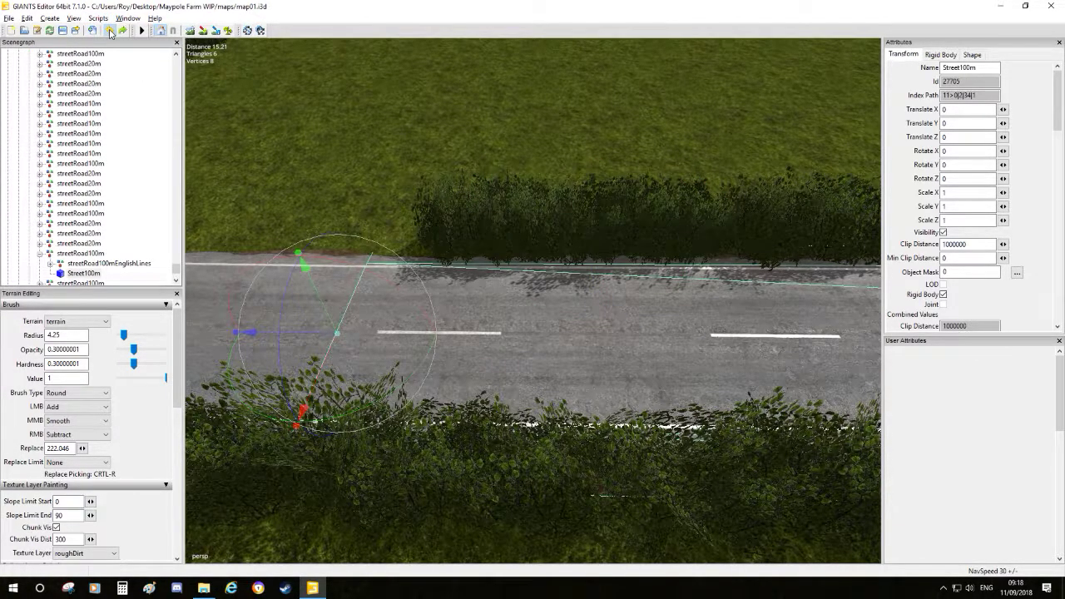
{"action": "left_click", "coordinate": [122, 31]}
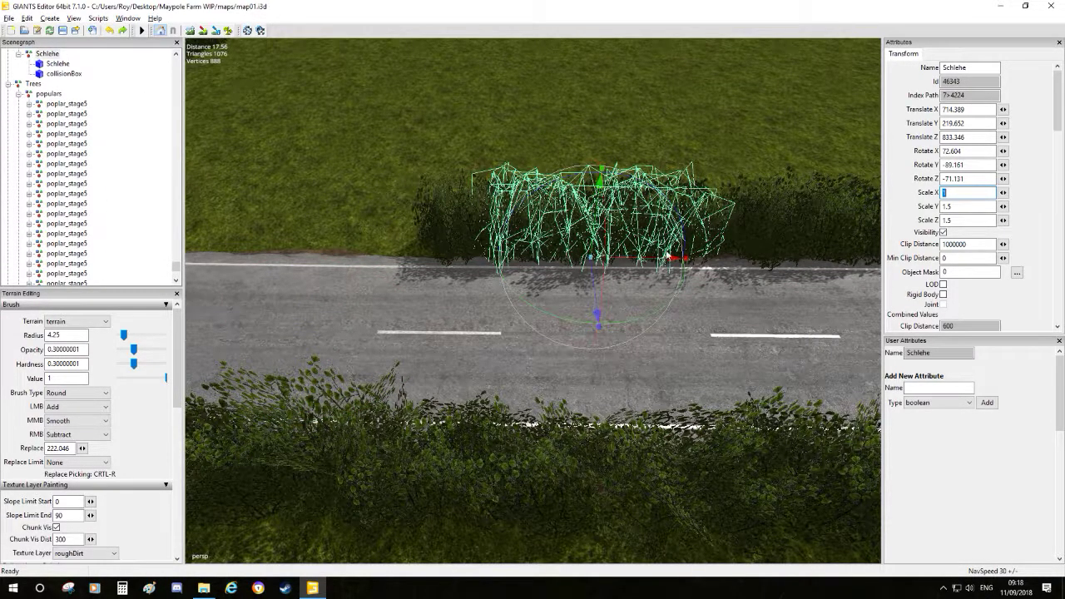
- Set the duplicated roadside section's Scale X to 1.2 and slide it along the road to about Z 823.23 to extend the hedge
{"action": "left_click_drag", "start_coordinate": [656, 263], "coordinate": [432, 285]}
{"action": "mouse_move", "coordinate": [474, 283]}
{"action": "middle_mouse_down", "text": "alt"}
{"action": "mouse_move", "coordinate": [508, 280]}
{"action": "mouse_move", "coordinate": [492, 281]}
{"action": "middle_mouse_up", "text": "alt"}
{"action": "scroll", "coordinate": [492, 280], "scroll_direction": "up", "scroll_amount": 1}
{"action": "mouse_move", "coordinate": [678, 183]}
{"action": "left_mouse_down"}
{"action": "mouse_move", "coordinate": [617, 183]}
{"action": "mouse_move", "coordinate": [659, 185]}
{"action": "left_mouse_up"}
{"action": "middle_click_drag", "start_coordinate": [659, 186], "coordinate": [574, 240], "text": "alt"}
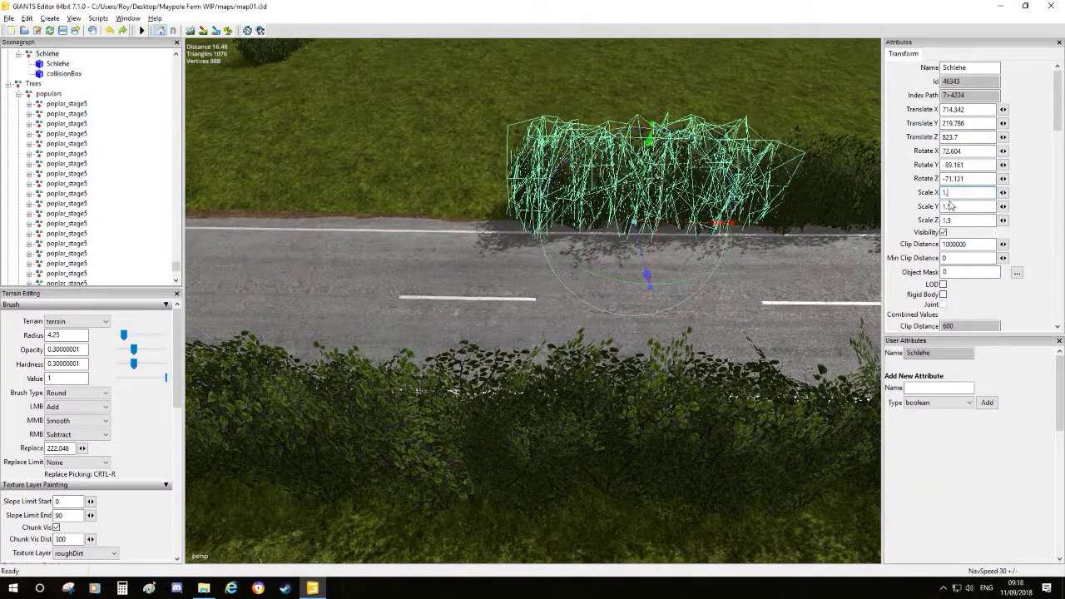
{"action": "type", "text": "2"}
{"action": "mouse_move", "coordinate": [694, 229]}
{"action": "left_mouse_down"}
{"action": "mouse_move", "coordinate": [605, 227]}
{"action": "mouse_move", "coordinate": [678, 229]}
{"action": "left_mouse_up"}
{"action": "middle_click_drag", "start_coordinate": [692, 233], "coordinate": [709, 252], "text": "alt"}
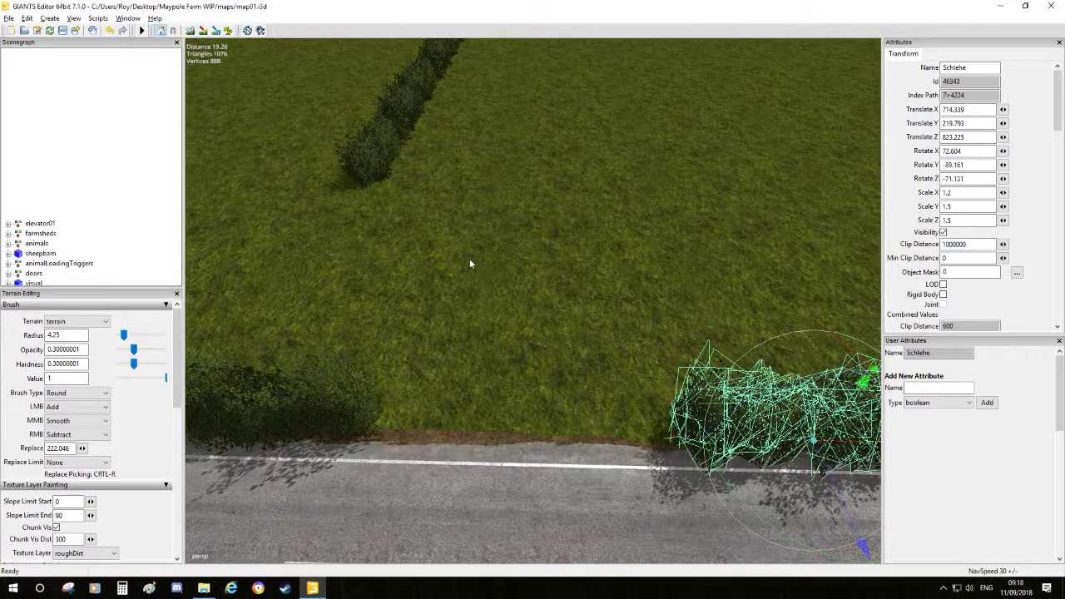
- Place a duplicate of the short section at the field row's road end, about X 726.13, Z 802.93, with all rotations set to 0
{"action": "key", "text": "ctrl+b"}
{"action": "left_click", "coordinate": [351, 239]}
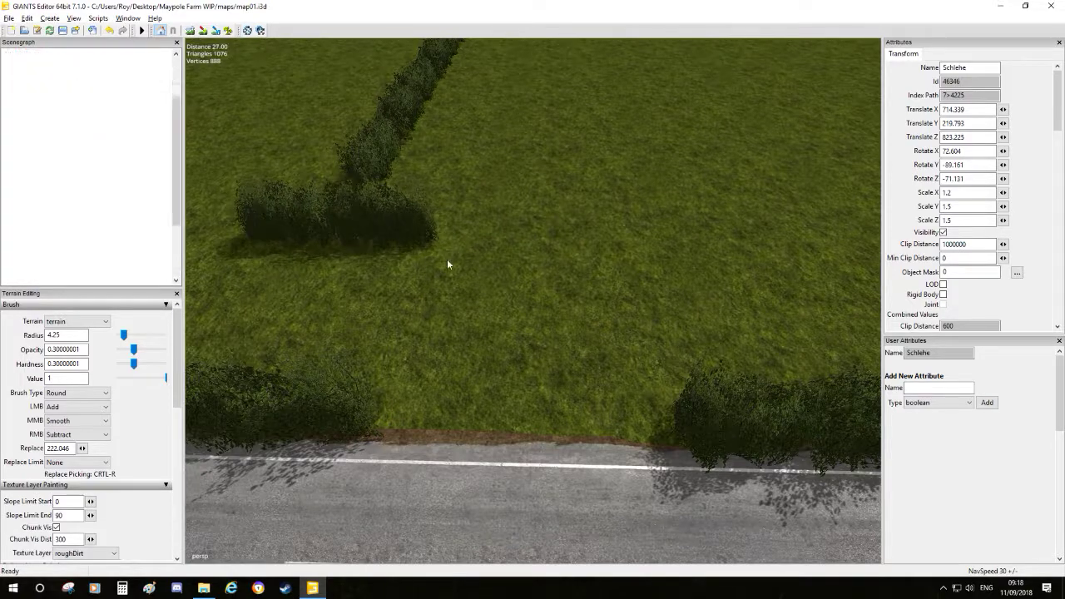
{"action": "left_click", "coordinate": [965, 166]}
{"action": "type", "text": "0"}
{"action": "key", "text": "Return"}
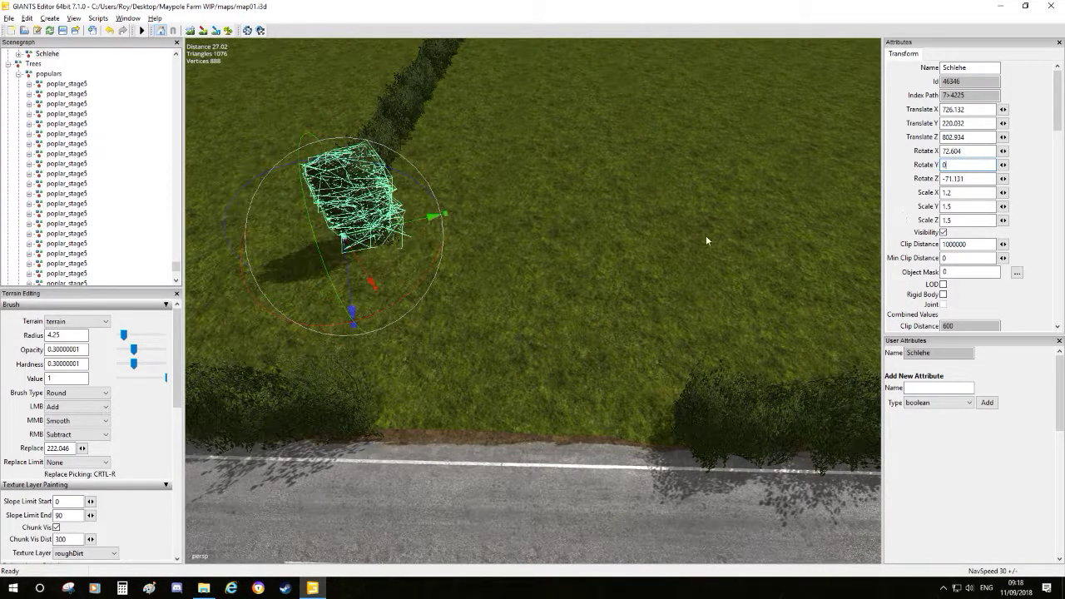
{"action": "type", "text": "0"}
{"action": "key", "text": "Return"}
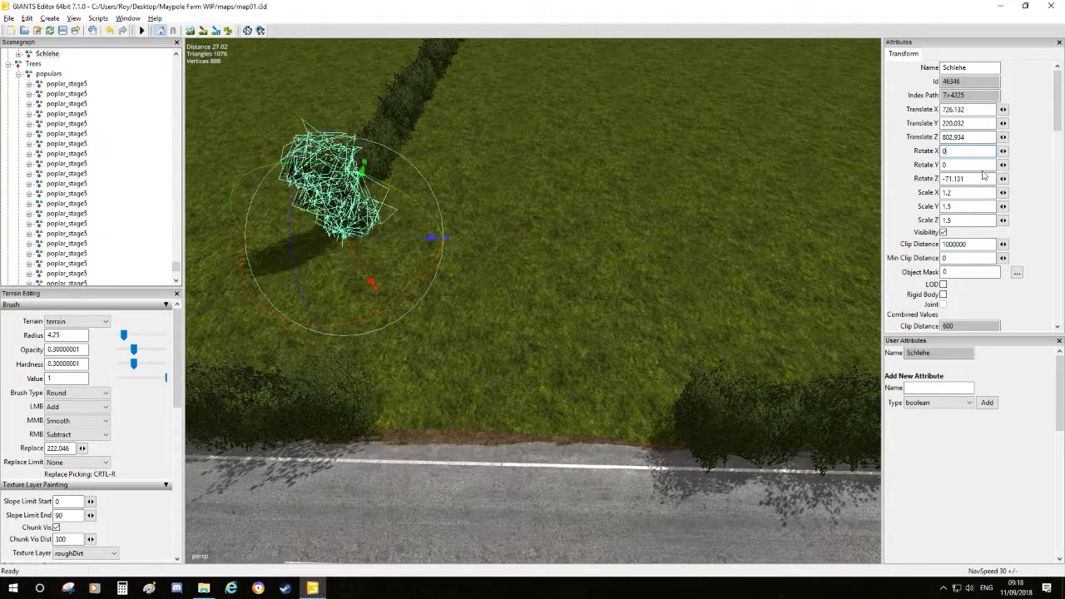
{"action": "left_click", "coordinate": [971, 178]}
{"action": "type", "text": "0"}
{"action": "key", "text": "Return"}
- Select the short section's parent object and align it with the field row at about X 728.23, Z 802.66
{"action": "right_click_drag", "start_coordinate": [503, 264], "coordinate": [743, 291]}
{"action": "scroll", "coordinate": [742, 289], "scroll_direction": "up", "scroll_amount": 5}
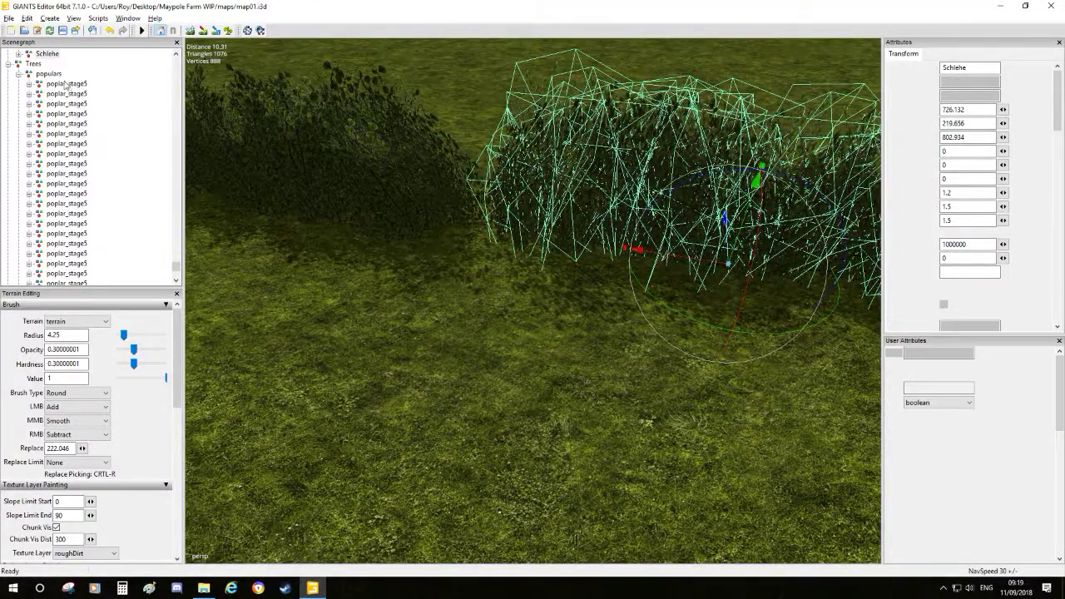
{"action": "left_click", "coordinate": [19, 54]}
{"action": "left_click", "coordinate": [58, 63]}
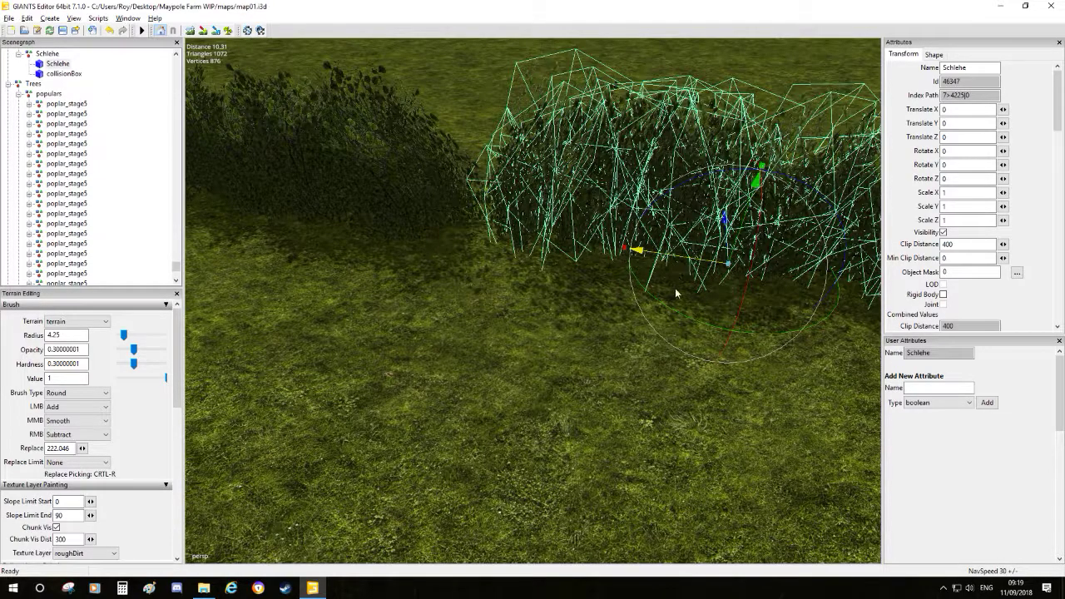
{"action": "key", "text": "Up"}
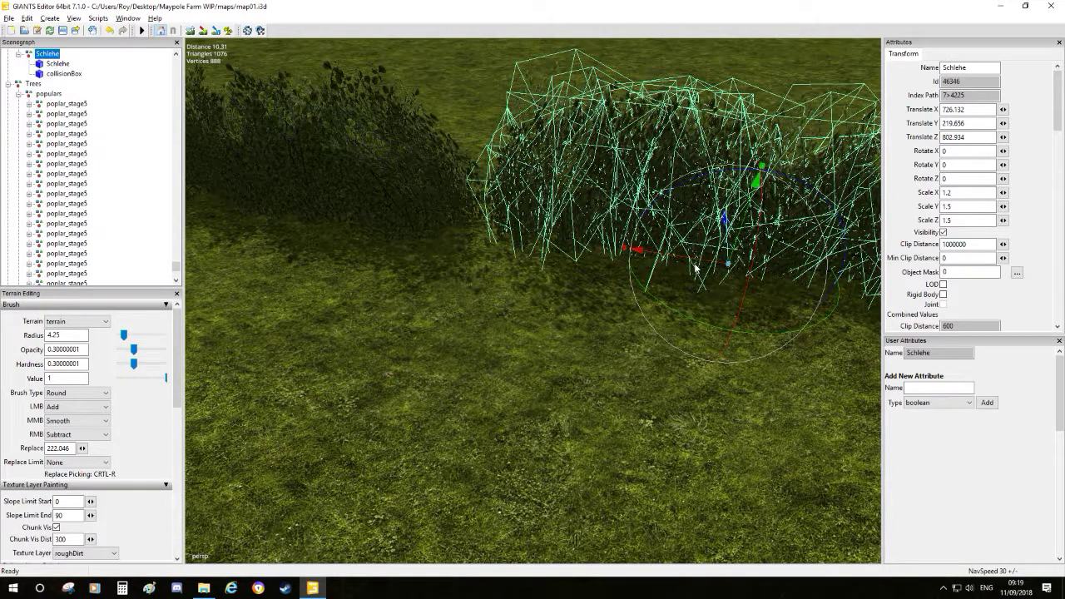
{"action": "left_click_drag", "start_coordinate": [664, 266], "coordinate": [546, 237]}
{"action": "right_click_drag", "start_coordinate": [547, 238], "coordinate": [806, 323]}
{"action": "scroll", "coordinate": [805, 324], "scroll_direction": "down", "scroll_amount": 5}
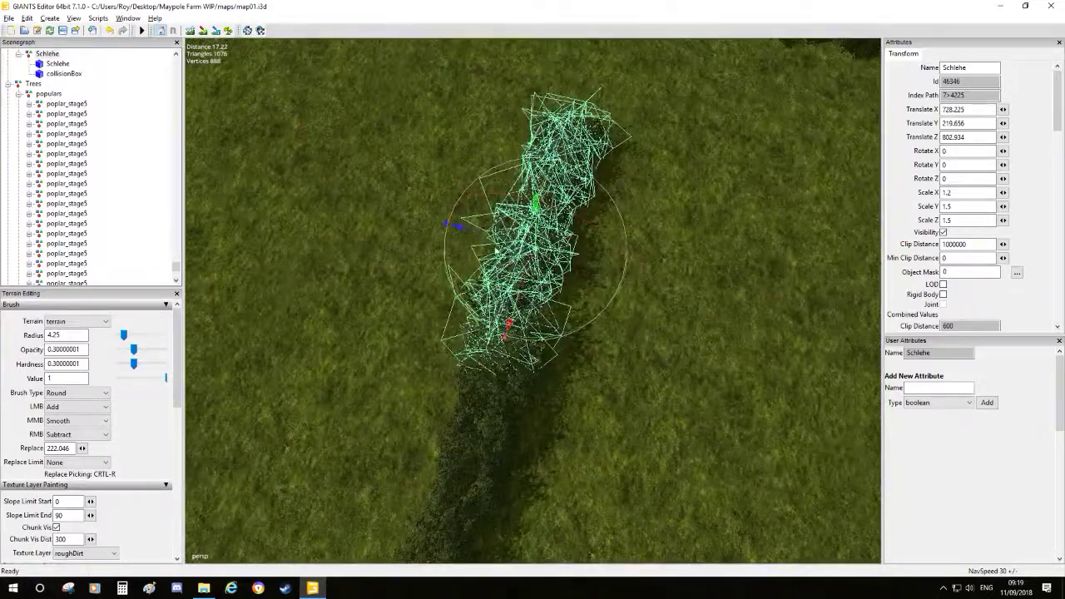
{"action": "left_click_drag", "start_coordinate": [492, 237], "coordinate": [499, 243]}
{"action": "right_click_drag", "start_coordinate": [499, 243], "coordinate": [564, 308]}
{"action": "scroll", "coordinate": [566, 293], "scroll_direction": "up", "scroll_amount": 3}
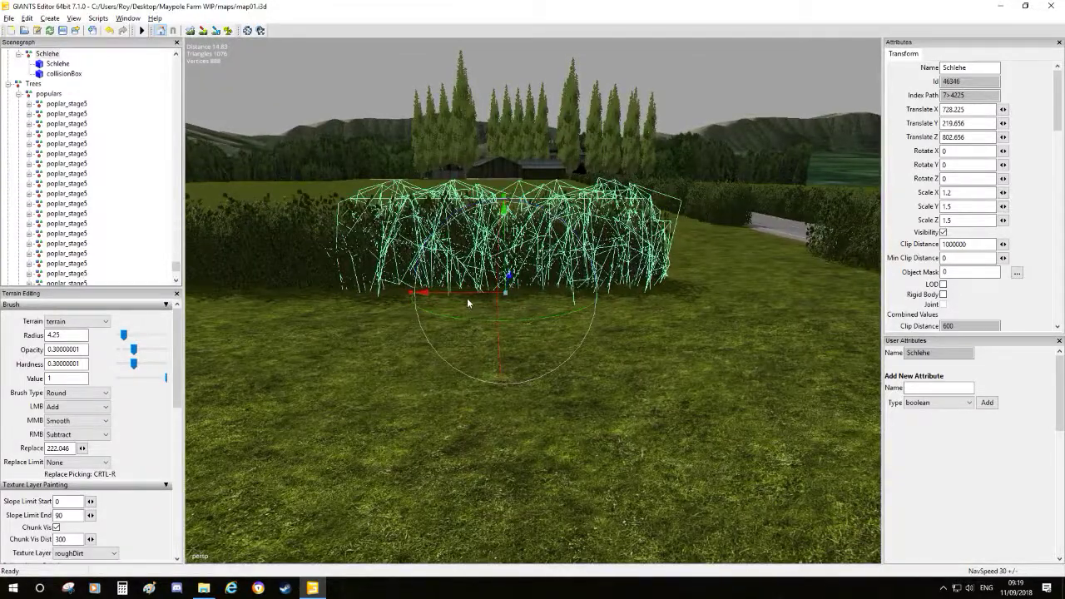
- Slide the short section towards the road to about X 719.79 so it meets the roadside hedge
{"action": "left_click_drag", "start_coordinate": [467, 294], "coordinate": [701, 290]}
{"action": "middle_click_drag", "start_coordinate": [701, 290], "coordinate": [596, 354]}
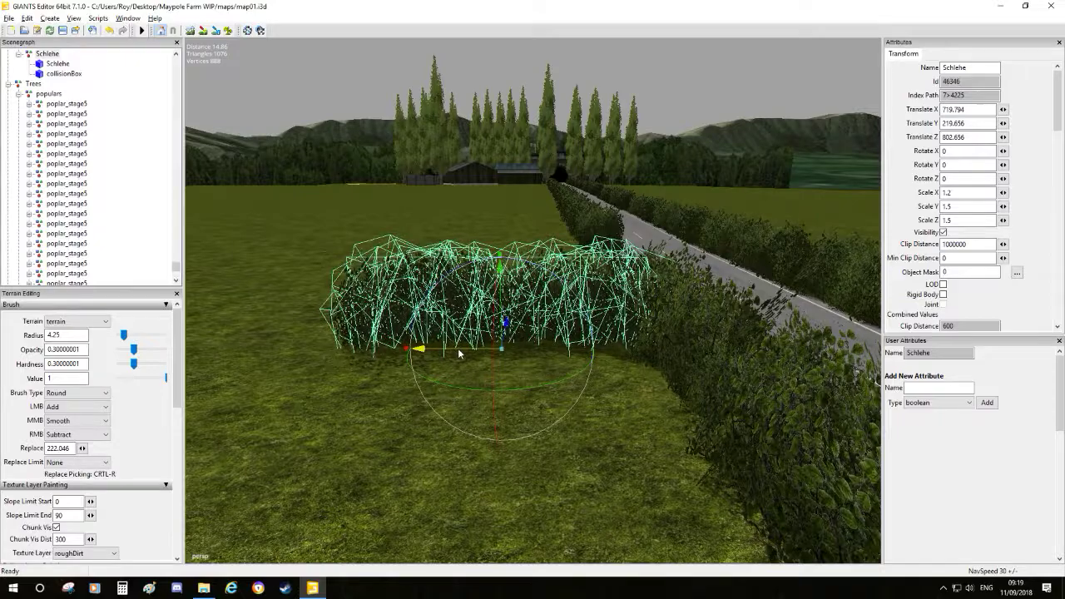
{"action": "left_click_drag", "start_coordinate": [457, 348], "coordinate": [470, 348]}
- Shorten the roadside section behind the new short piece to Scale X 1.5 and shift it to about Z 797.76
{"action": "scroll", "coordinate": [584, 302], "scroll_direction": "down", "scroll_amount": 5}
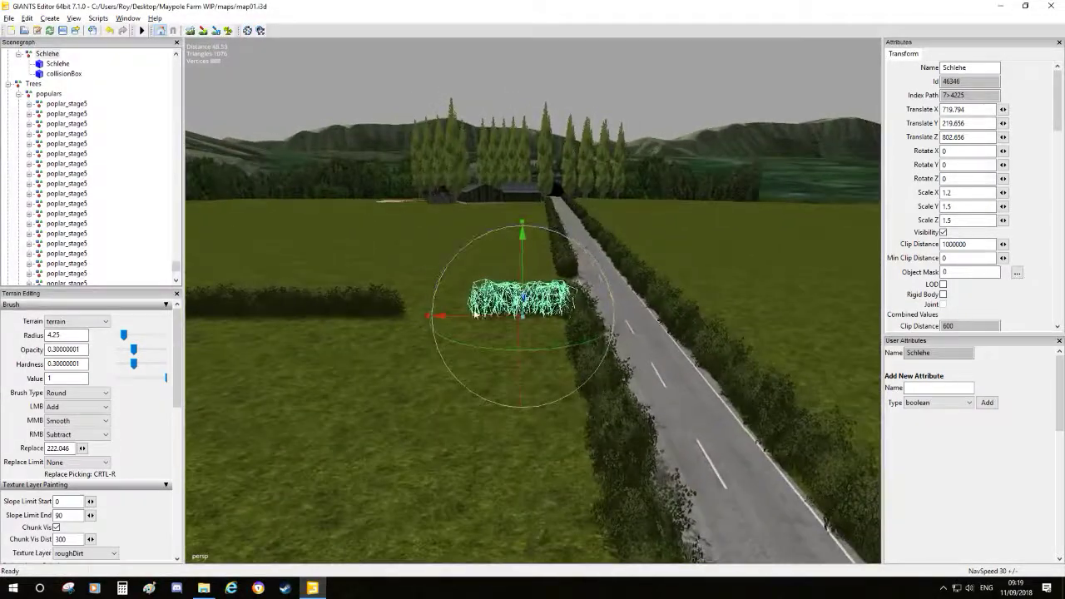
{"action": "middle_click_drag", "start_coordinate": [440, 348], "coordinate": [471, 354], "text": "alt"}
{"action": "left_click_drag", "start_coordinate": [471, 355], "coordinate": [565, 379], "text": "alt"}
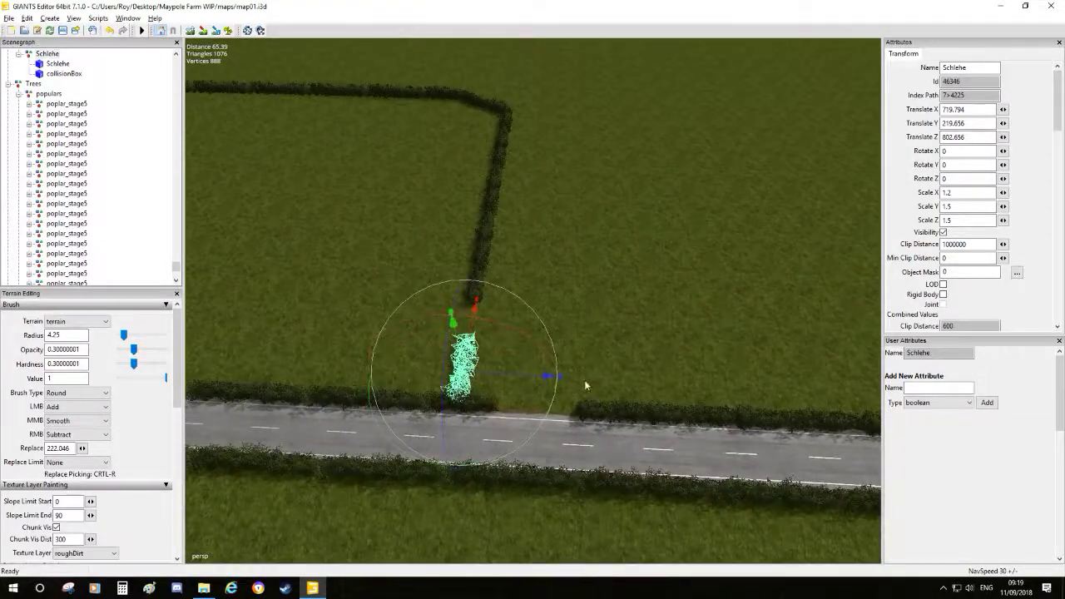
{"action": "scroll", "coordinate": [565, 380], "scroll_direction": "up", "scroll_amount": 5}
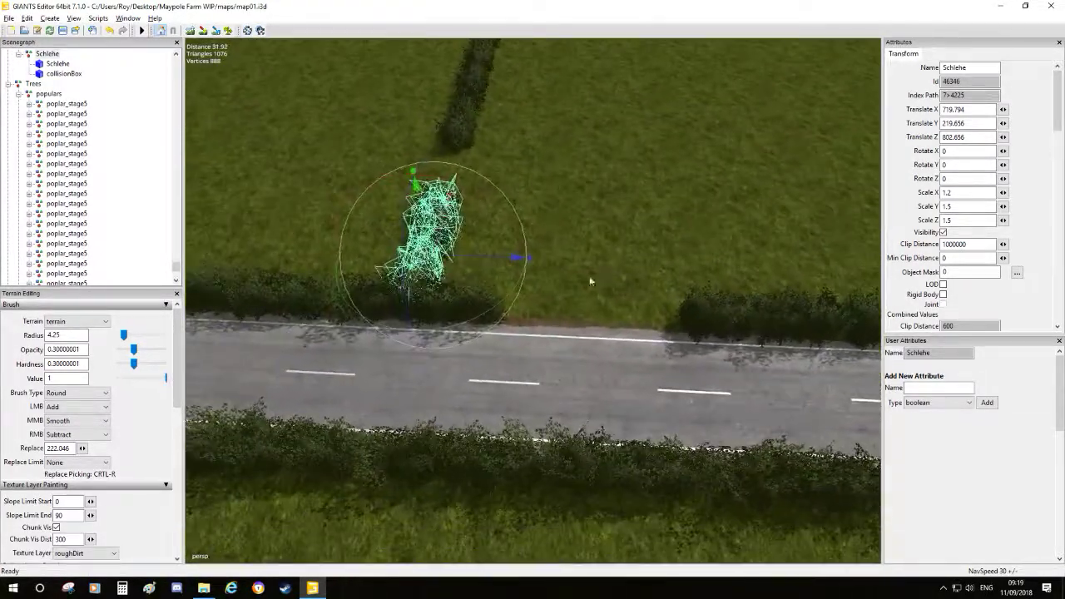
{"action": "left_click", "coordinate": [443, 307]}
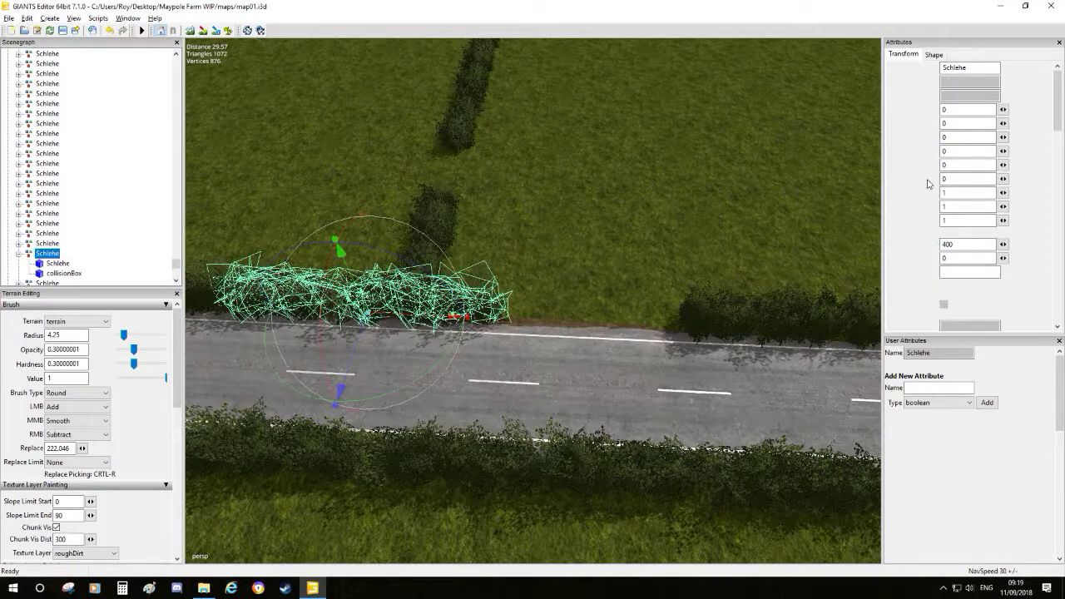
{"action": "key", "text": "Left"}
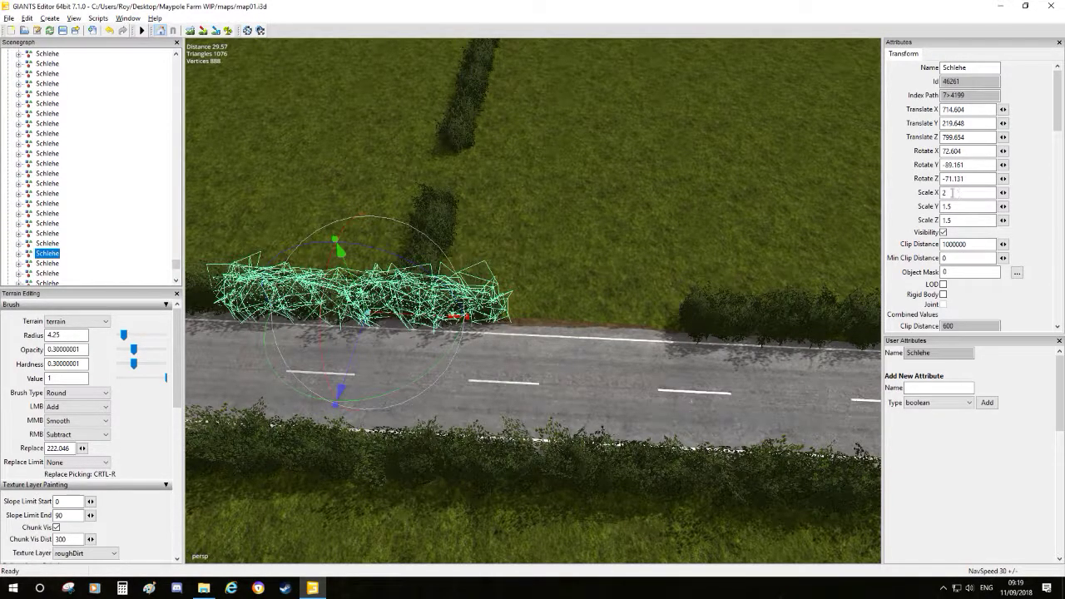
{"action": "type", "text": "1"}
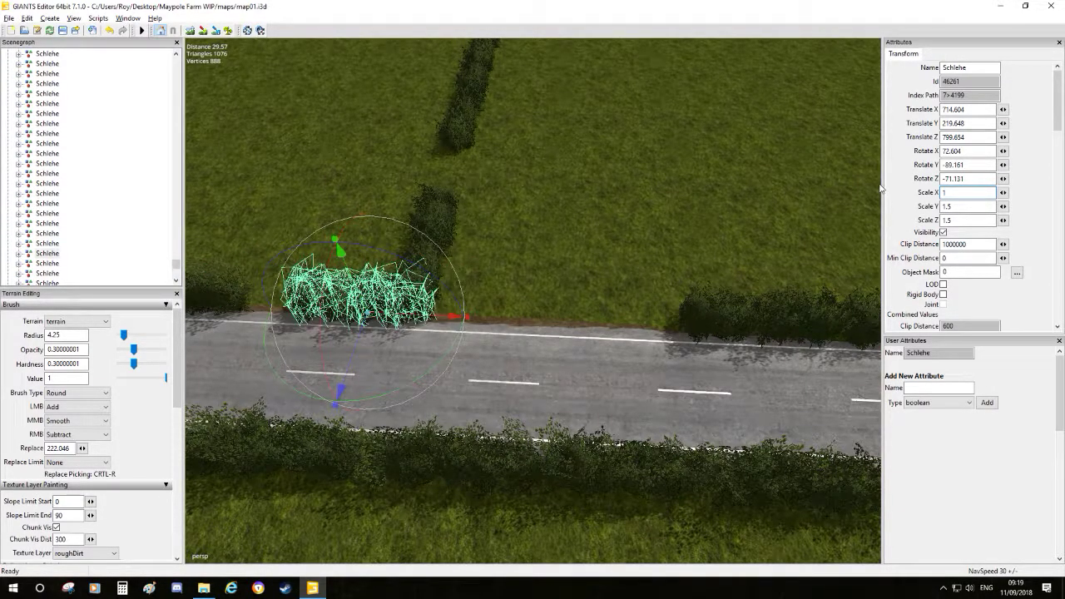
{"action": "type", "text": ".5"}
{"action": "left_click_drag", "start_coordinate": [415, 323], "coordinate": [403, 332]}
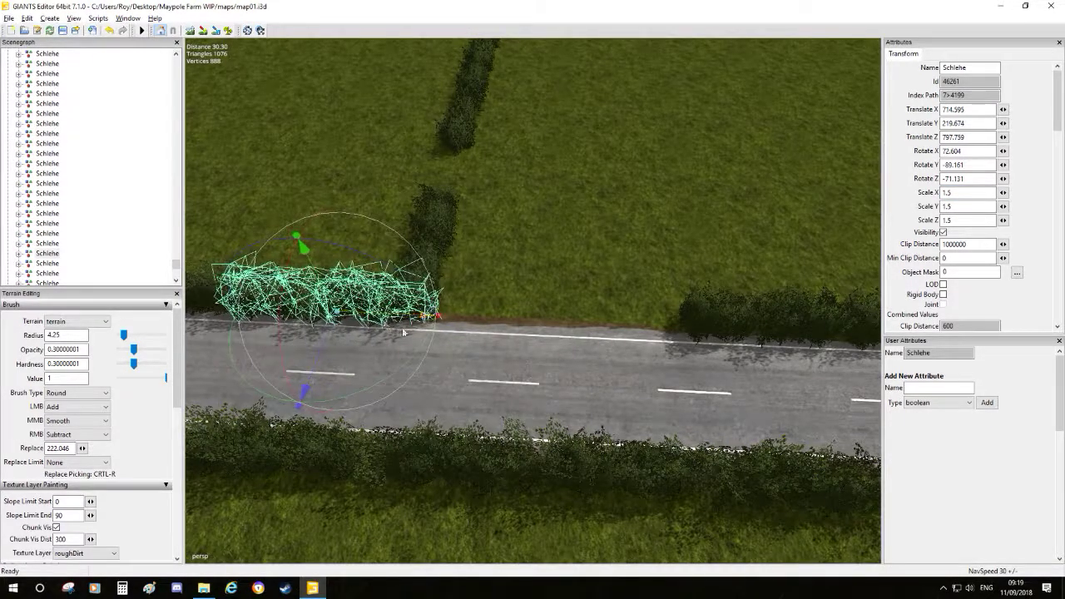
- Move the 1.2-scale roadside section across the opening to about X 714.30, Y 219.90, Z 815.24
{"action": "left_click", "coordinate": [748, 328]}
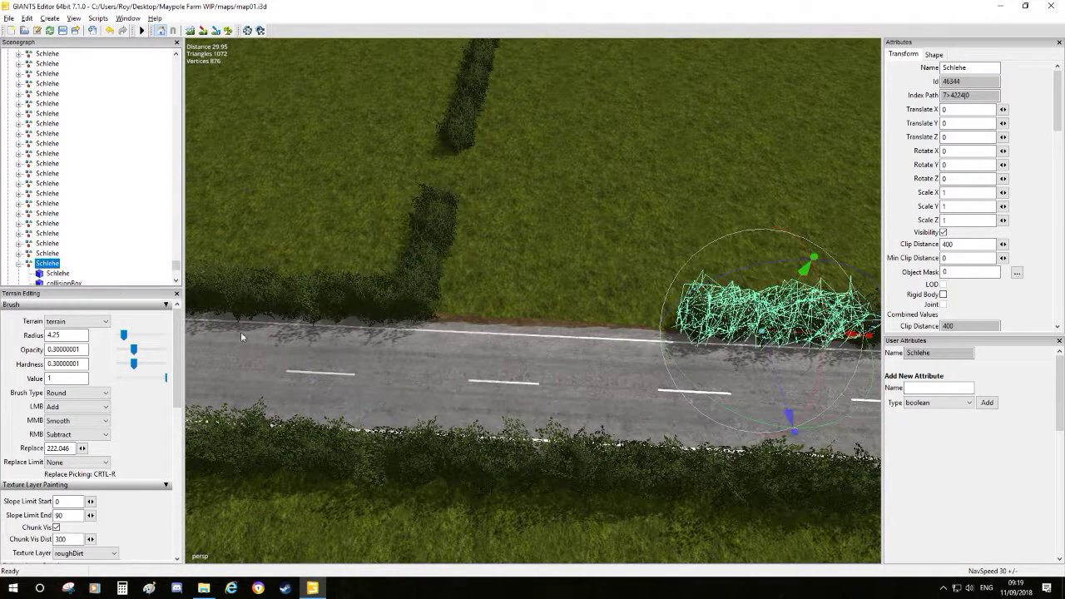
{"action": "key", "text": "ctrl+d"}
{"action": "left_click_drag", "start_coordinate": [770, 339], "coordinate": [636, 335]}
{"action": "middle_click_drag", "start_coordinate": [749, 372], "coordinate": [661, 278], "text": "alt"}
{"action": "scroll", "coordinate": [660, 277], "scroll_direction": "up", "scroll_amount": 3}
{"action": "left_click_drag", "start_coordinate": [660, 278], "coordinate": [669, 228], "text": "alt"}
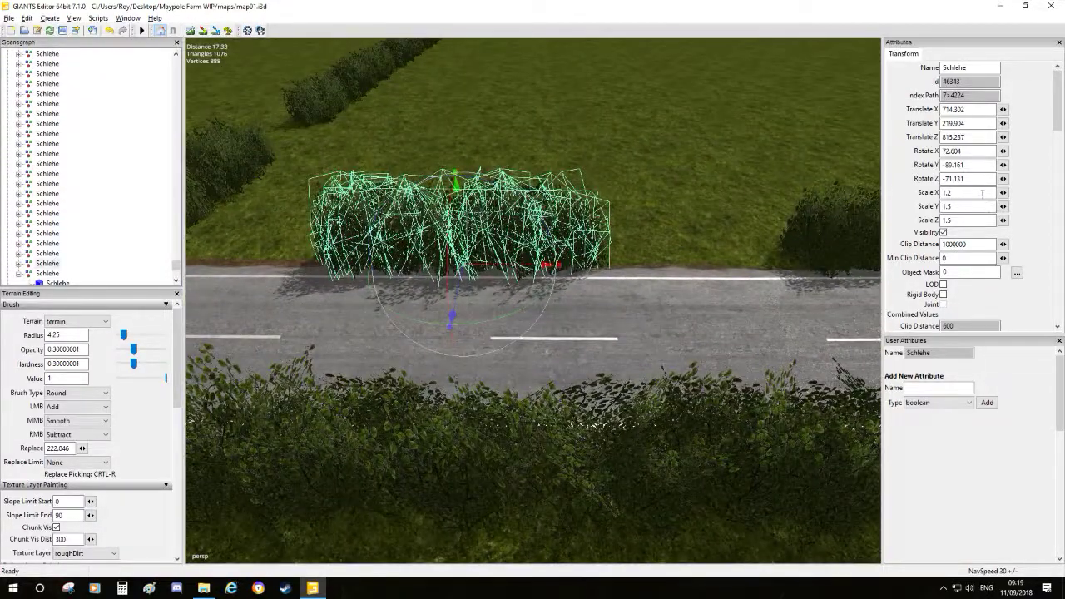
- Stretch the roadside section beyond the entrance gap to Scale X 2 and shift it to about X 714.32, Y 219.84, Z 819.73
{"action": "key", "text": "BackSpace"}
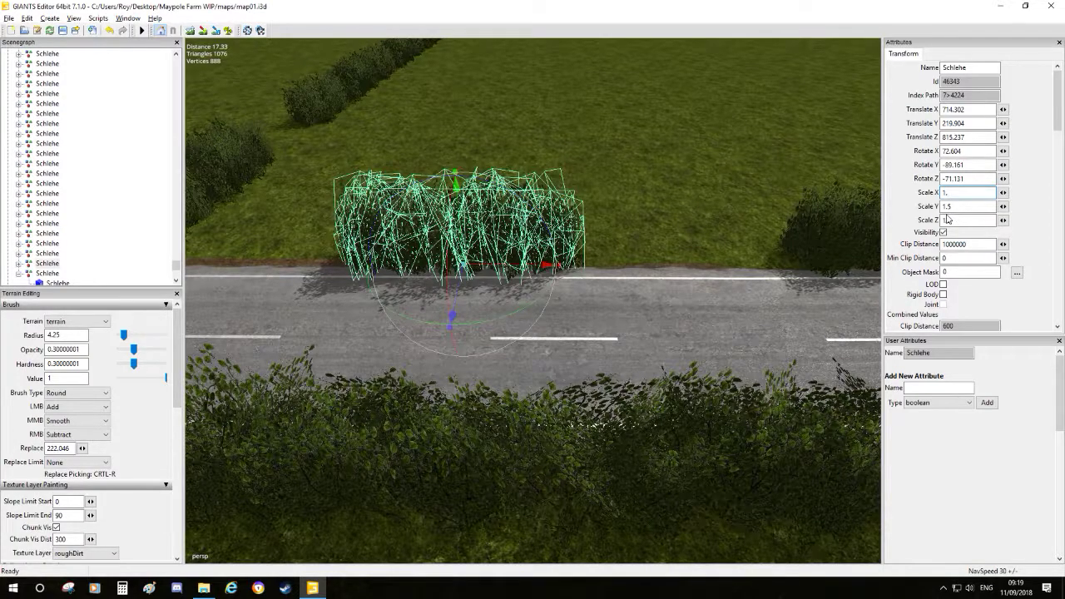
{"action": "type", "text": "6"}
{"action": "left_click_drag", "start_coordinate": [527, 268], "coordinate": [591, 268]}
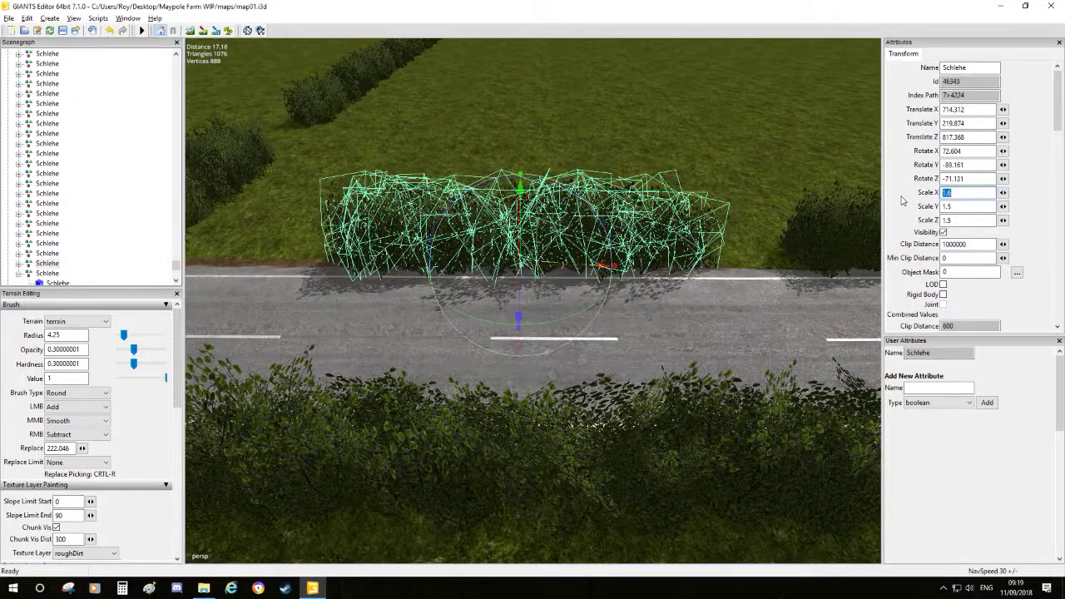
{"action": "type", "text": "2"}
{"action": "left_click_drag", "start_coordinate": [587, 268], "coordinate": [649, 268]}
- Inspect the entrance gap, the adjoining roadside hedge and the neighbouring field rows from several angles
{"action": "scroll", "coordinate": [682, 275], "scroll_direction": "down", "scroll_amount": 5}
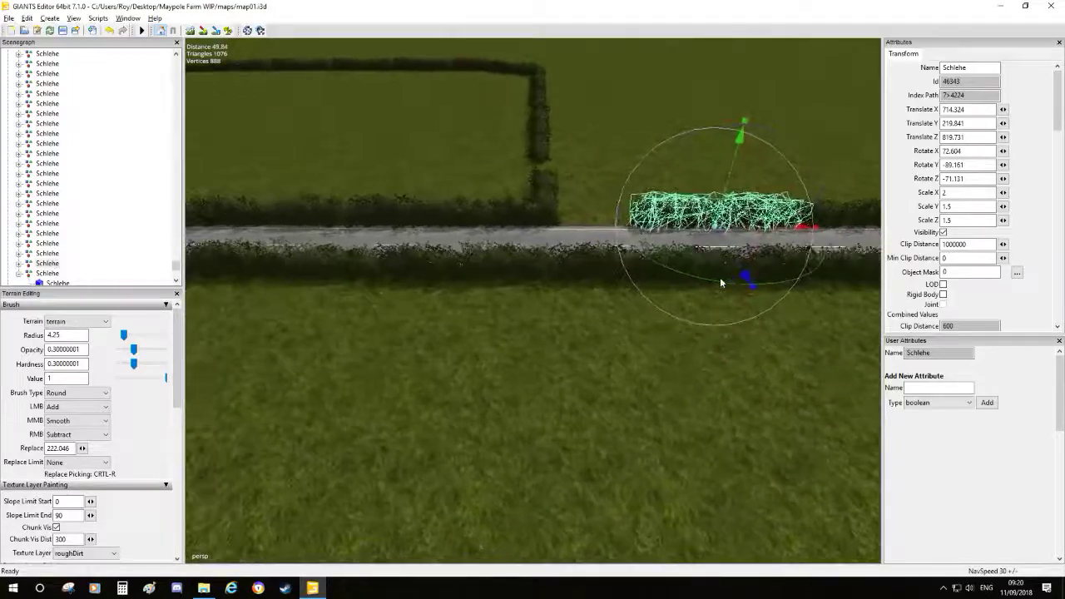
{"action": "middle_click_drag", "start_coordinate": [720, 282], "coordinate": [675, 309], "text": "alt"}
{"action": "scroll", "coordinate": [676, 309], "scroll_direction": "up", "scroll_amount": 4}
{"action": "middle_click_drag", "start_coordinate": [688, 241], "coordinate": [733, 260], "text": "alt"}
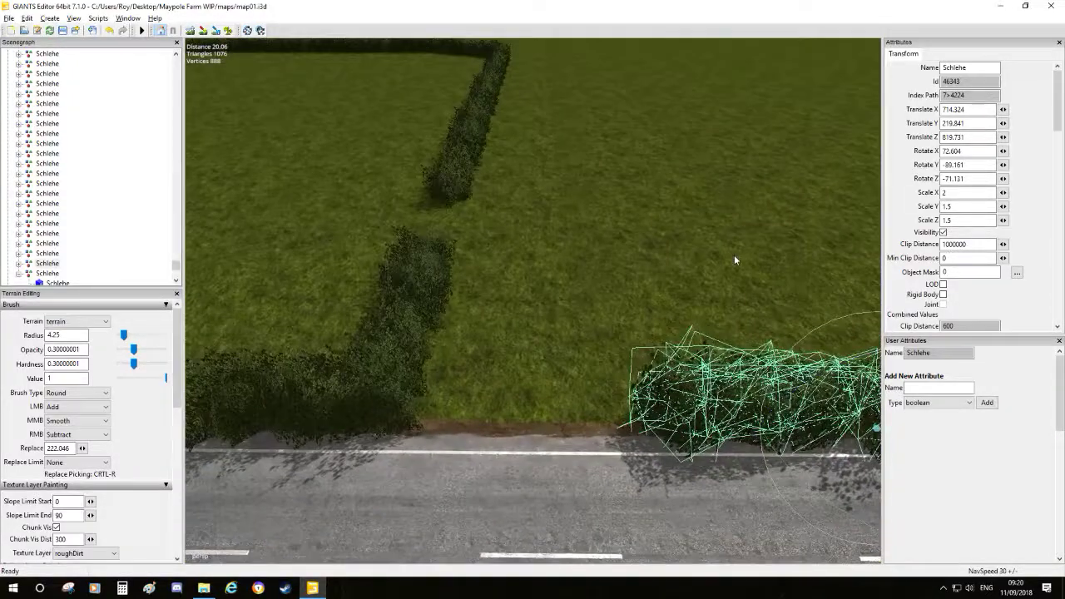
{"action": "scroll", "coordinate": [733, 261], "scroll_direction": "down", "scroll_amount": 5}
{"action": "middle_click_drag", "start_coordinate": [712, 332], "coordinate": [712, 300], "text": "alt"}
{"action": "scroll", "coordinate": [687, 278], "scroll_direction": "up", "scroll_amount": 5}
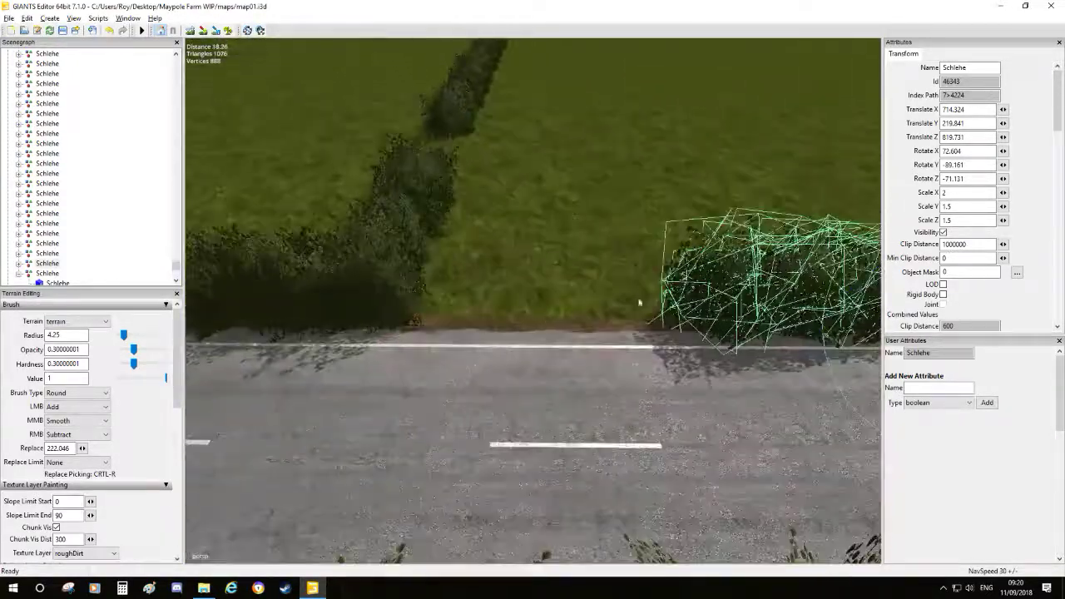
{"action": "scroll", "coordinate": [651, 238], "scroll_direction": "down", "scroll_amount": 4}
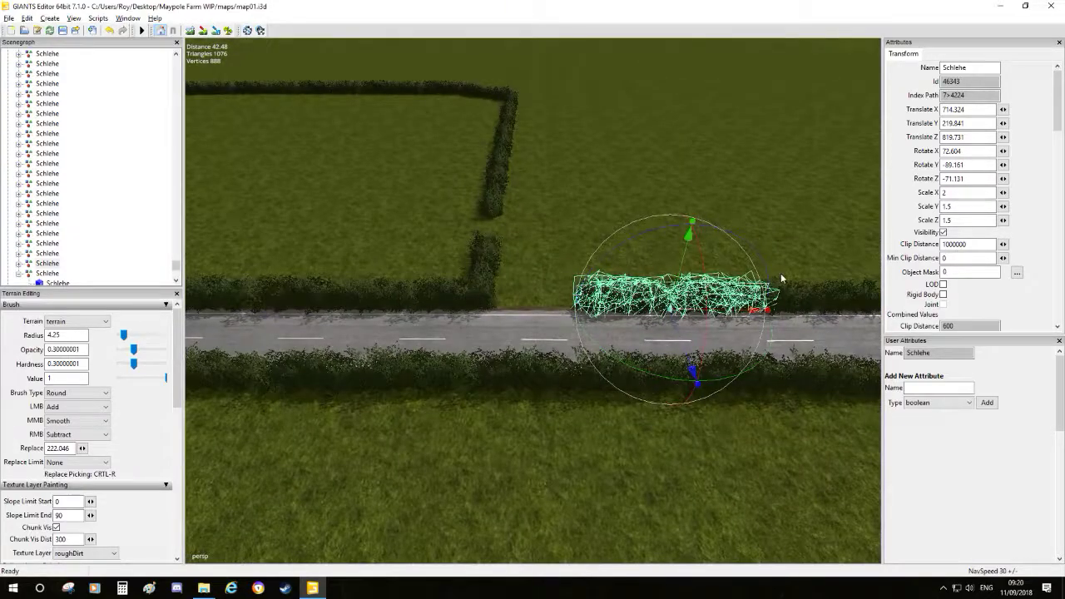
{"action": "middle_click_drag", "start_coordinate": [684, 318], "coordinate": [918, 316], "text": "alt"}
{"action": "middle_click_drag", "start_coordinate": [697, 285], "coordinate": [326, 247], "text": "alt"}
{"action": "left_click_drag", "start_coordinate": [326, 246], "coordinate": [447, 287], "text": "alt"}
{"action": "right_click_drag", "start_coordinate": [447, 287], "coordinate": [514, 323], "text": "alt"}
{"action": "left_click_drag", "start_coordinate": [513, 323], "coordinate": [475, 302], "text": "alt"}
{"action": "right_click_drag", "start_coordinate": [475, 301], "coordinate": [568, 221], "text": "alt"}
{"action": "left_click_drag", "start_coordinate": [568, 221], "coordinate": [337, 199], "text": "alt"}
{"action": "right_click_drag", "start_coordinate": [337, 199], "coordinate": [744, 302], "text": "alt"}
{"action": "left_click_drag", "start_coordinate": [744, 302], "coordinate": [611, 280], "text": "alt"}
{"action": "right_click_drag", "start_coordinate": [610, 280], "coordinate": [689, 294], "text": "alt"}
{"action": "left_click_drag", "start_coordinate": [690, 294], "coordinate": [948, 309], "text": "alt"}
{"action": "right_click_drag", "start_coordinate": [575, 331], "coordinate": [570, 276], "text": "alt"}
{"action": "middle_click_drag", "start_coordinate": [571, 276], "coordinate": [582, 190], "text": "alt"}
{"action": "right_click_drag", "start_coordinate": [558, 335], "coordinate": [569, 259], "text": "alt"}
{"action": "middle_click_drag", "start_coordinate": [569, 259], "coordinate": [555, 202], "text": "alt"}
{"action": "left_click_drag", "start_coordinate": [588, 251], "coordinate": [524, 306], "text": "alt"}
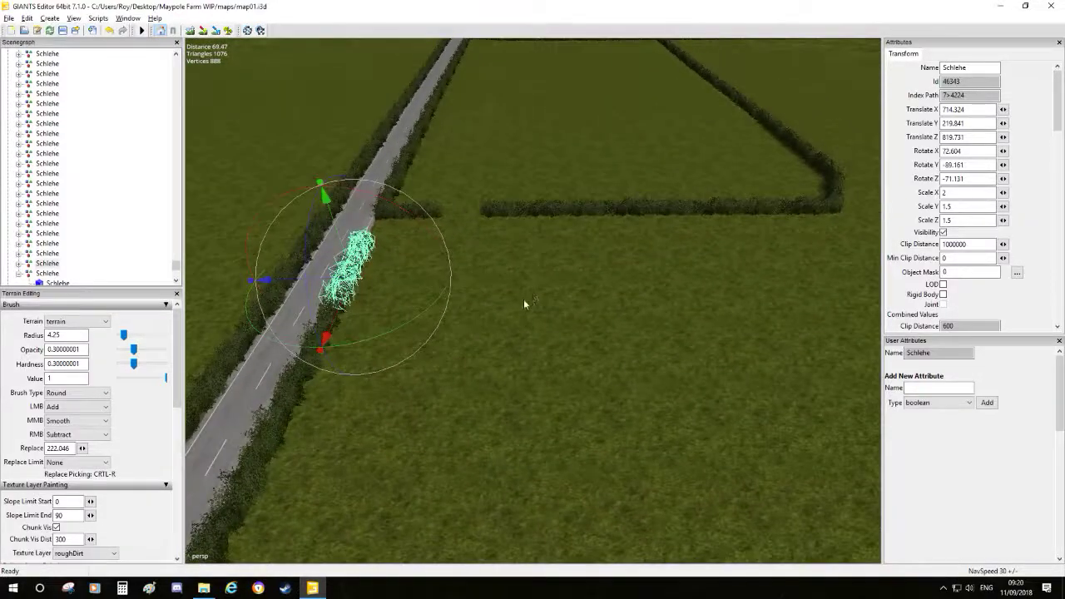
- Duplicate the roadside section, place the copy in the field at about X 725.48, Z 813.19, and reset its rotation to 0 on all axes
{"action": "right_click_drag", "start_coordinate": [524, 306], "coordinate": [566, 241], "text": "alt"}
{"action": "left_click_drag", "start_coordinate": [565, 240], "coordinate": [524, 265], "text": "alt"}
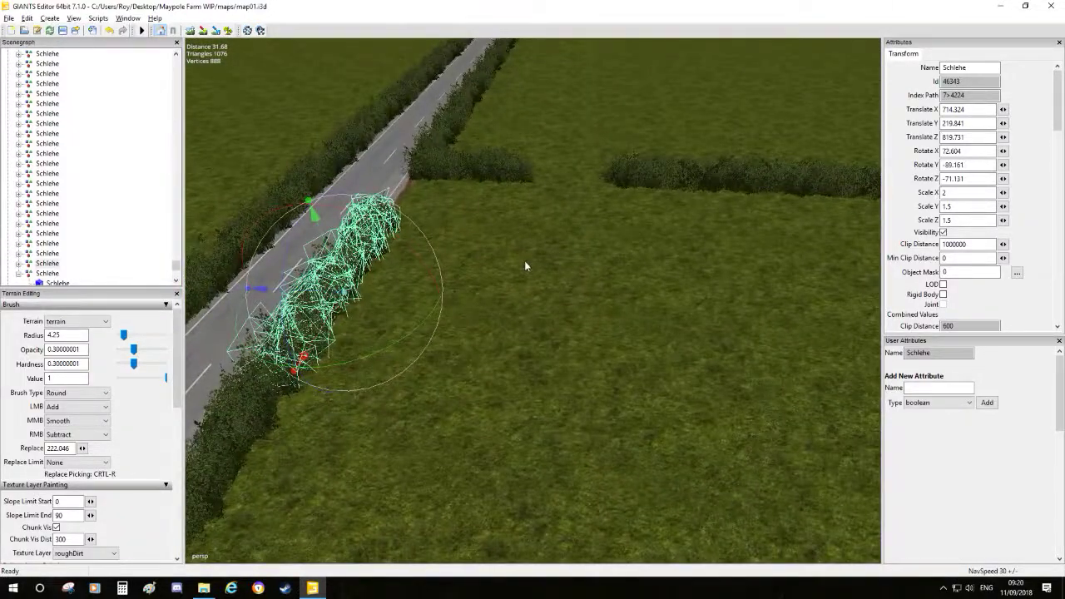
{"action": "key", "text": "ctrl+d"}
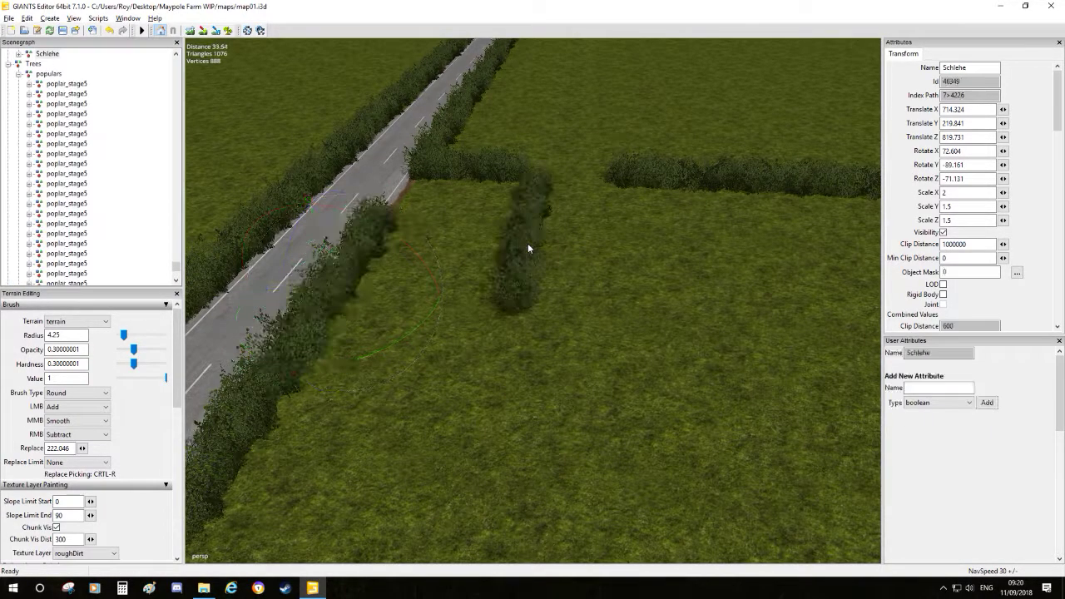
{"action": "double_click", "coordinate": [975, 150]}
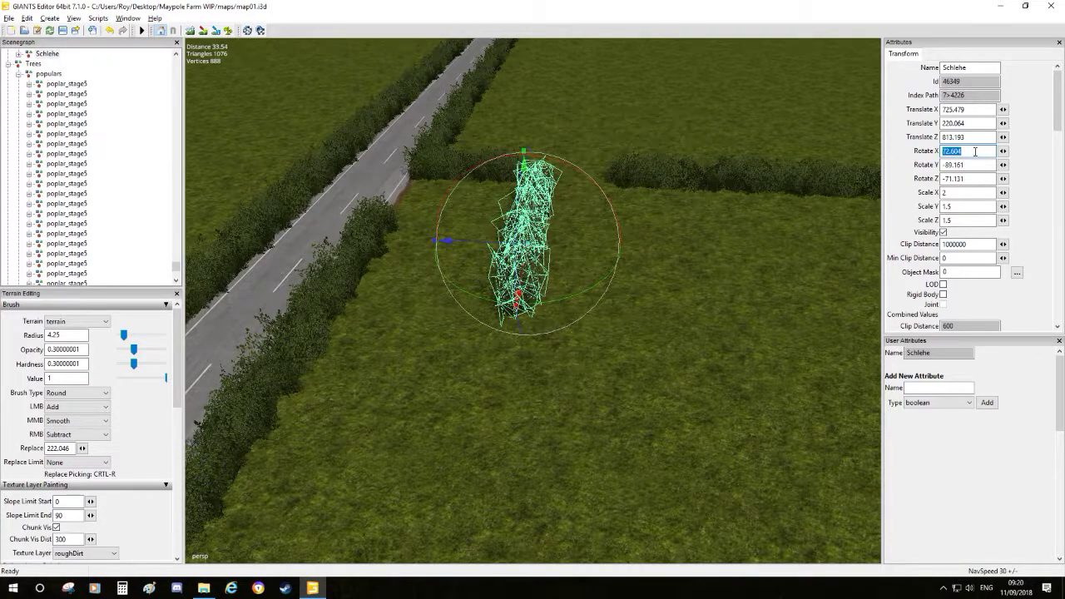
{"action": "type", "text": "00"}
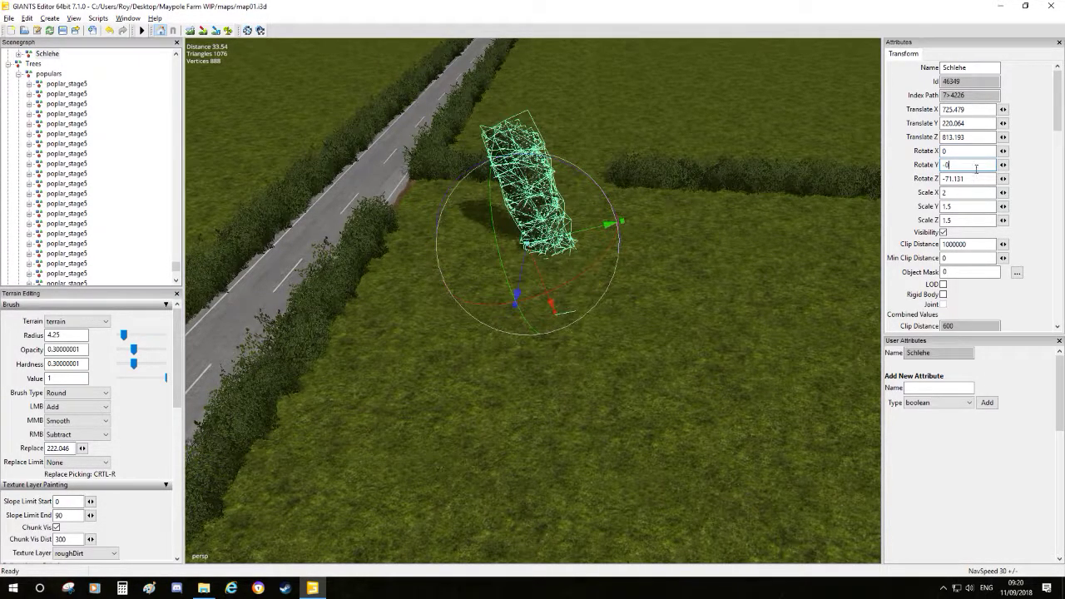
{"action": "double_click", "coordinate": [975, 179]}
{"action": "type", "text": "0"}
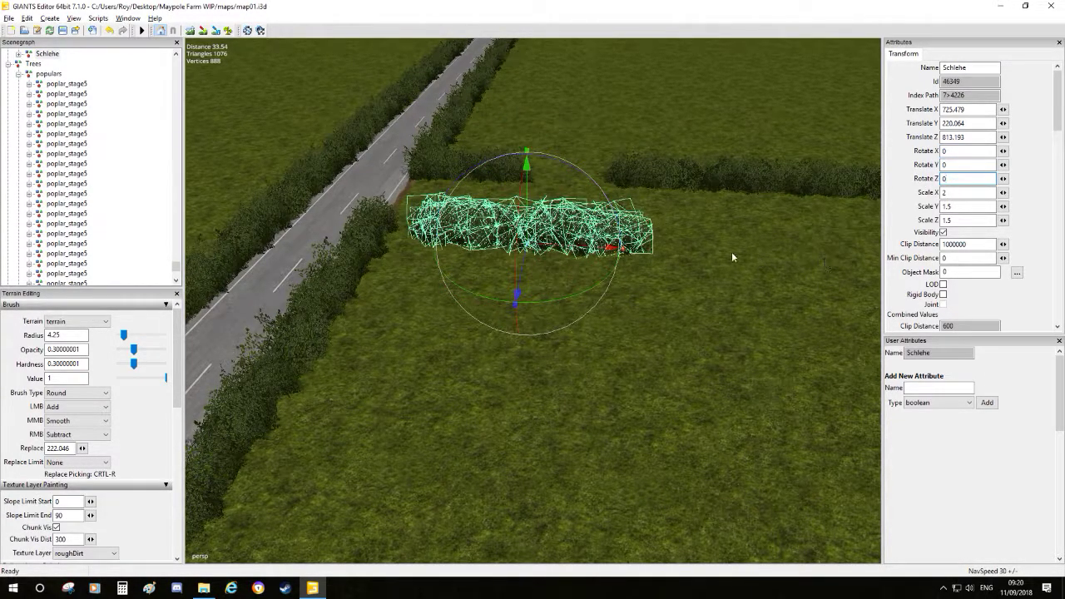
- Position the copy parallel to the field row at about X 731.35, Y 219.75, Z 811.82 and tilt it to Rotate Z 0.259
{"action": "left_click_drag", "start_coordinate": [584, 250], "coordinate": [652, 253]}
{"action": "middle_click_drag", "start_coordinate": [652, 253], "coordinate": [629, 242]}
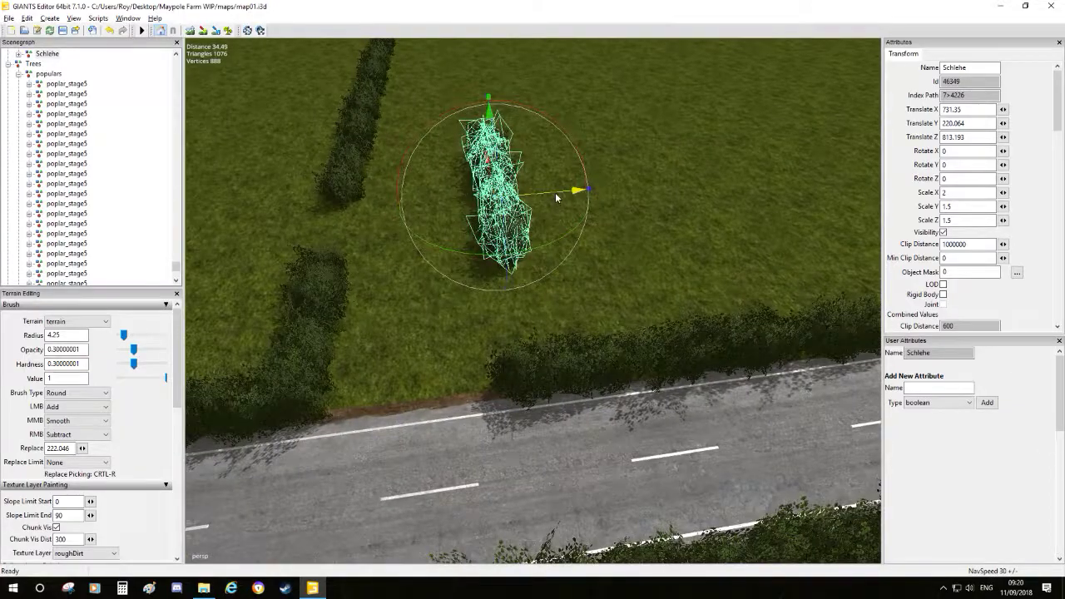
{"action": "left_click_drag", "start_coordinate": [555, 197], "coordinate": [537, 198]}
{"action": "middle_click_drag", "start_coordinate": [551, 203], "coordinate": [615, 200]}
{"action": "left_click_drag", "start_coordinate": [493, 171], "coordinate": [495, 190]}
{"action": "middle_click_drag", "start_coordinate": [495, 189], "coordinate": [599, 197]}
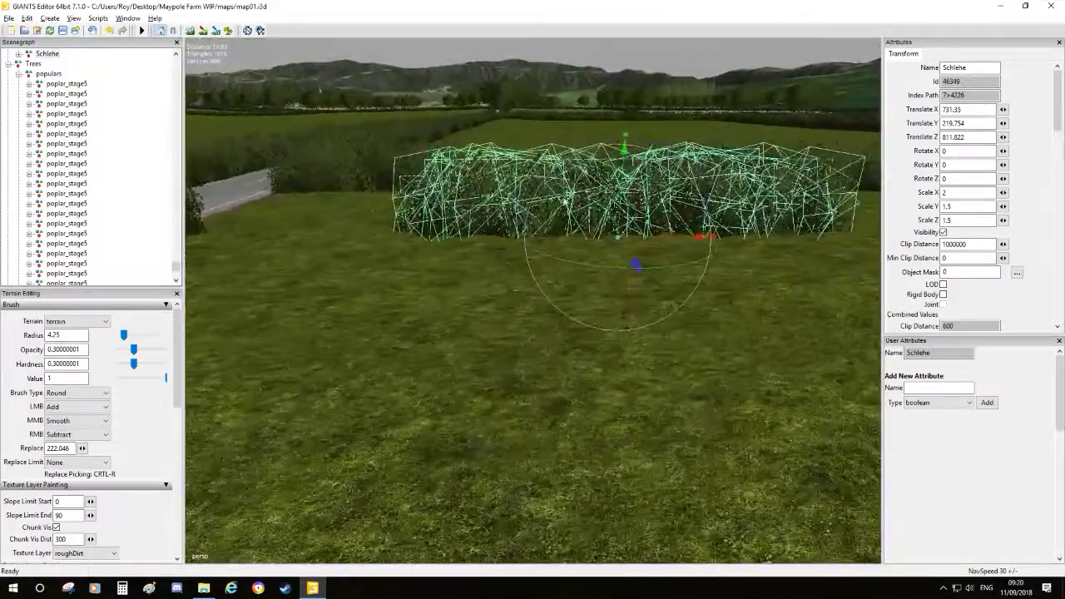
{"action": "left_click_drag", "start_coordinate": [602, 147], "coordinate": [600, 148]}
{"action": "middle_click_drag", "start_coordinate": [600, 147], "coordinate": [377, 285]}
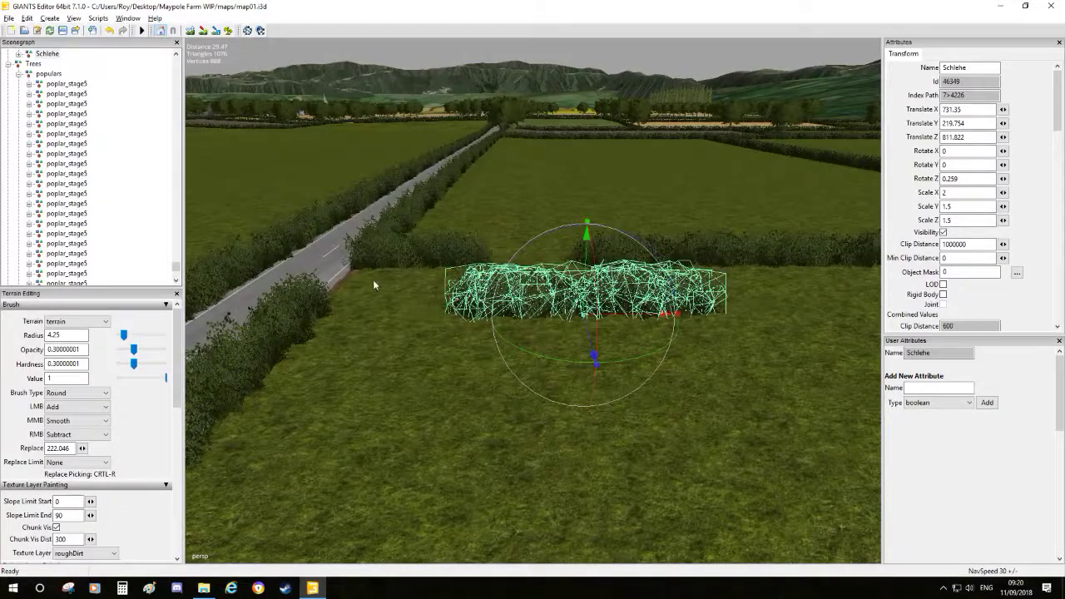
- Duplicate the section and slide the copy along the new row to about X 747.53, Y 219.83
{"action": "middle_click_drag", "start_coordinate": [531, 222], "coordinate": [608, 294]}
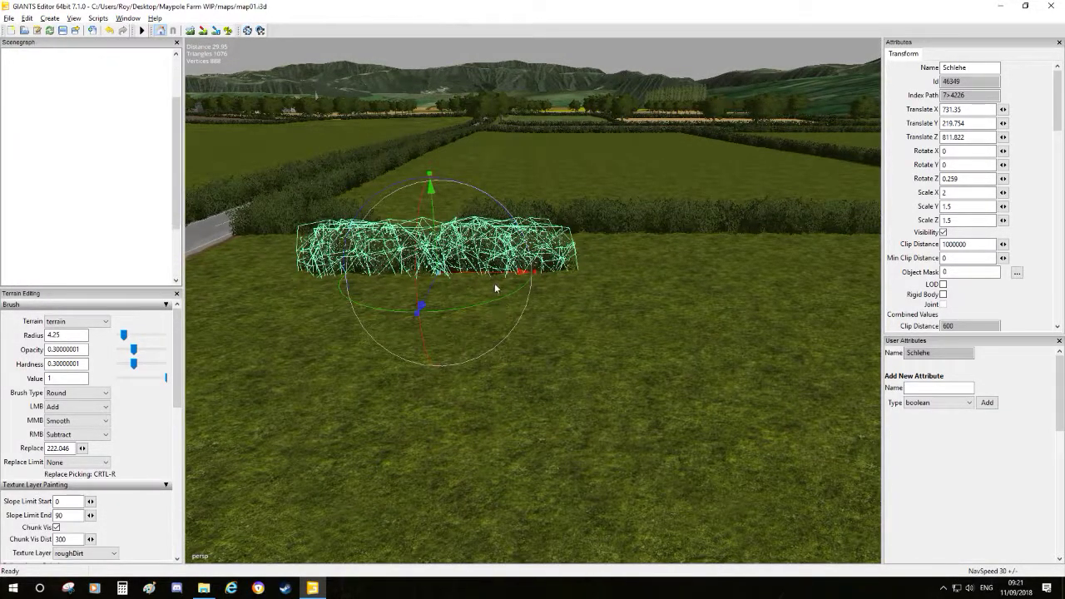
{"action": "left_click_drag", "start_coordinate": [486, 277], "coordinate": [727, 258]}
{"action": "middle_click_drag", "start_coordinate": [727, 258], "coordinate": [577, 271]}
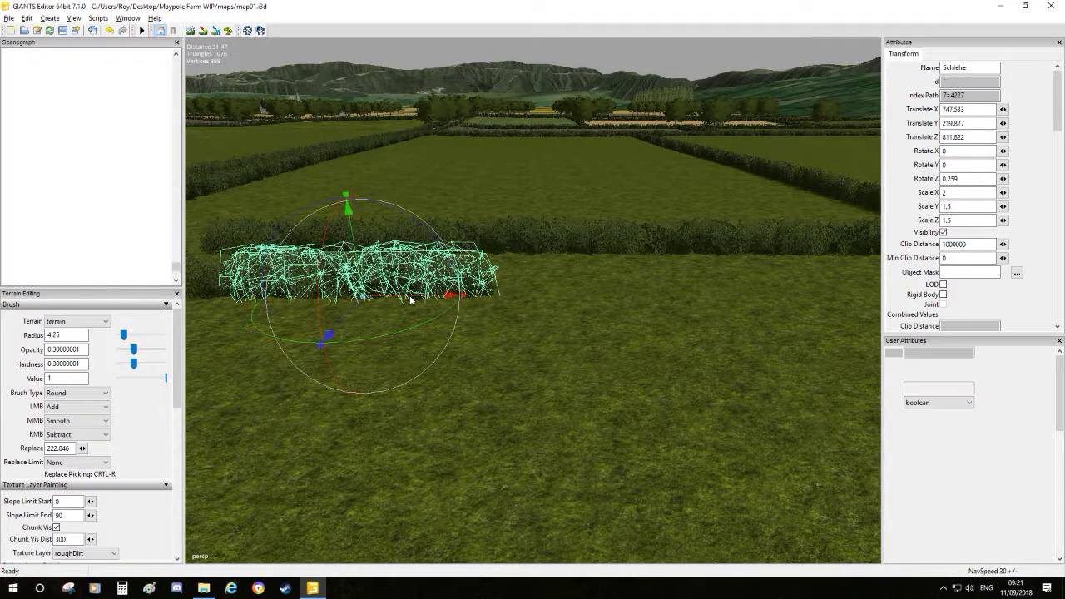
- Continue the new row with another duplicate section at about X 762.81, Y 219.65
{"action": "key", "text": "ctrl+d"}
{"action": "left_click_drag", "start_coordinate": [423, 298], "coordinate": [620, 291]}
{"action": "middle_click_drag", "start_coordinate": [620, 291], "coordinate": [471, 292]}
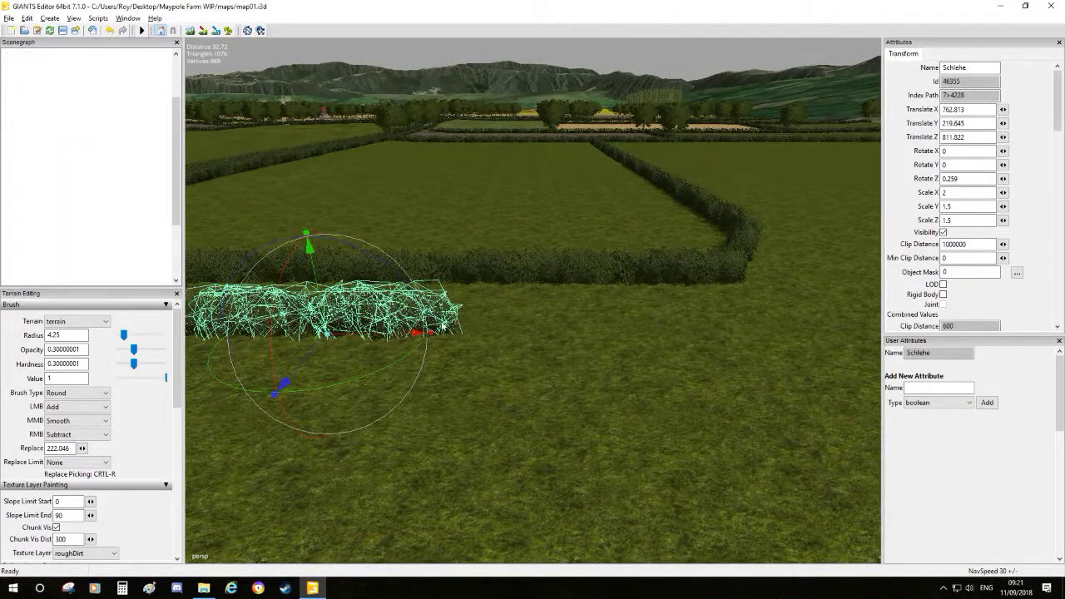
- Add a further duplicate to the new row at about X 778.12 and lower it to about Y 219.58
{"action": "key", "text": "ctrl+d"}
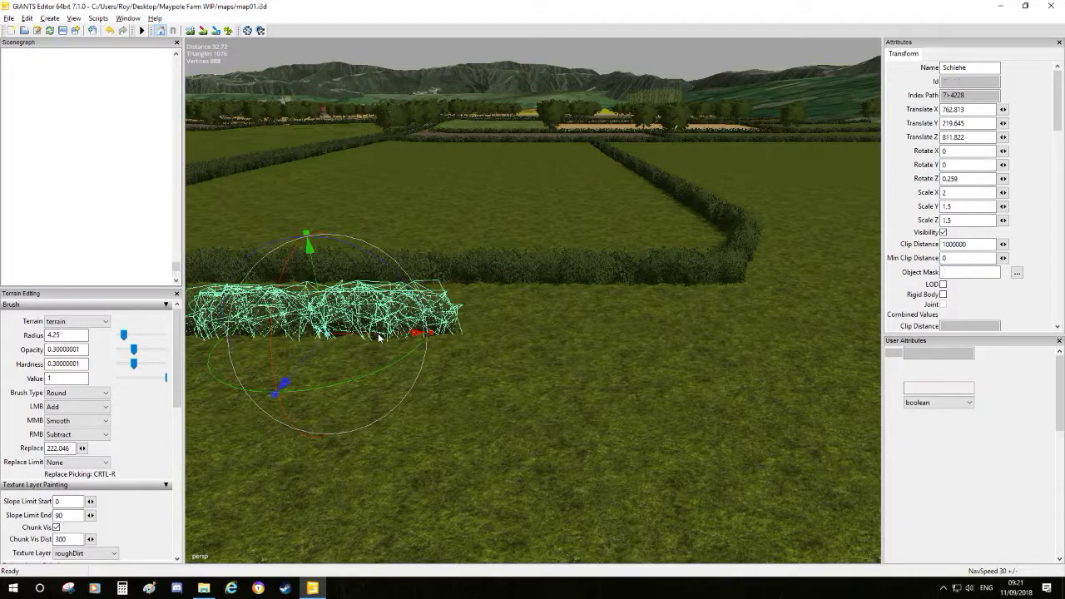
{"action": "left_click_drag", "start_coordinate": [377, 333], "coordinate": [540, 276]}
{"action": "right_click_drag", "start_coordinate": [542, 275], "coordinate": [425, 246]}
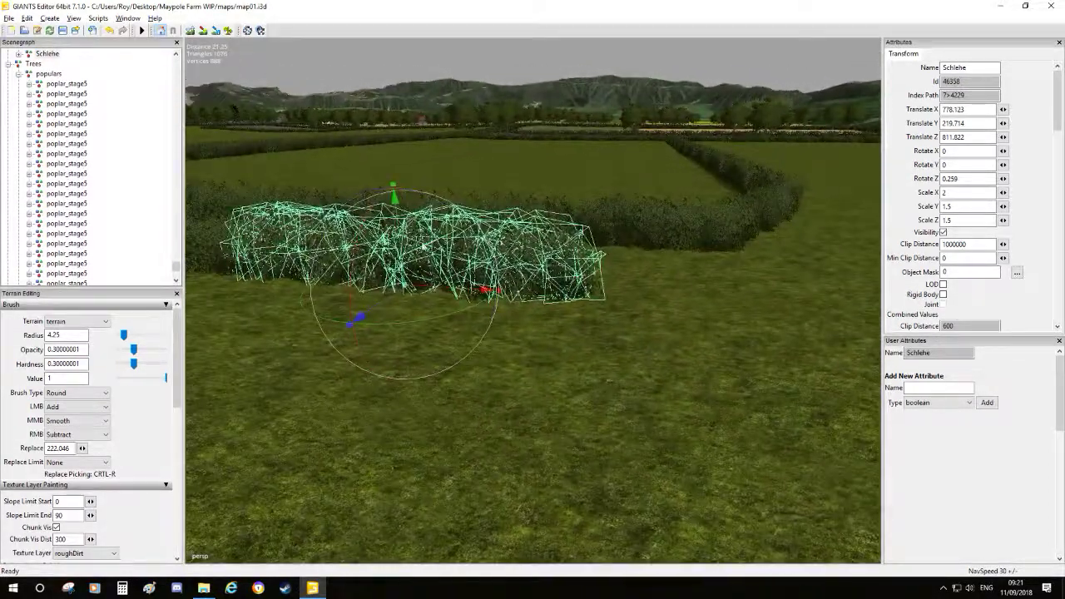
{"action": "left_click_drag", "start_coordinate": [403, 249], "coordinate": [403, 252]}
{"action": "scroll", "coordinate": [585, 303], "scroll_direction": "down", "scroll_amount": 3}
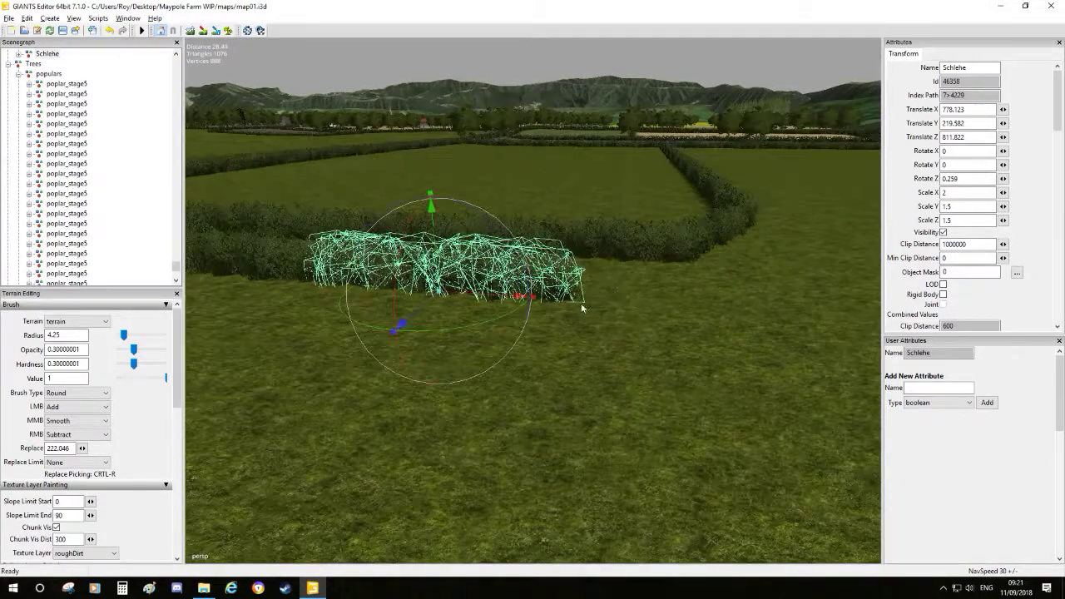
- Place one more duplicate section at the row's end, at about X 792.88, Y 219.29
{"action": "right_click_drag", "start_coordinate": [586, 303], "coordinate": [608, 302]}
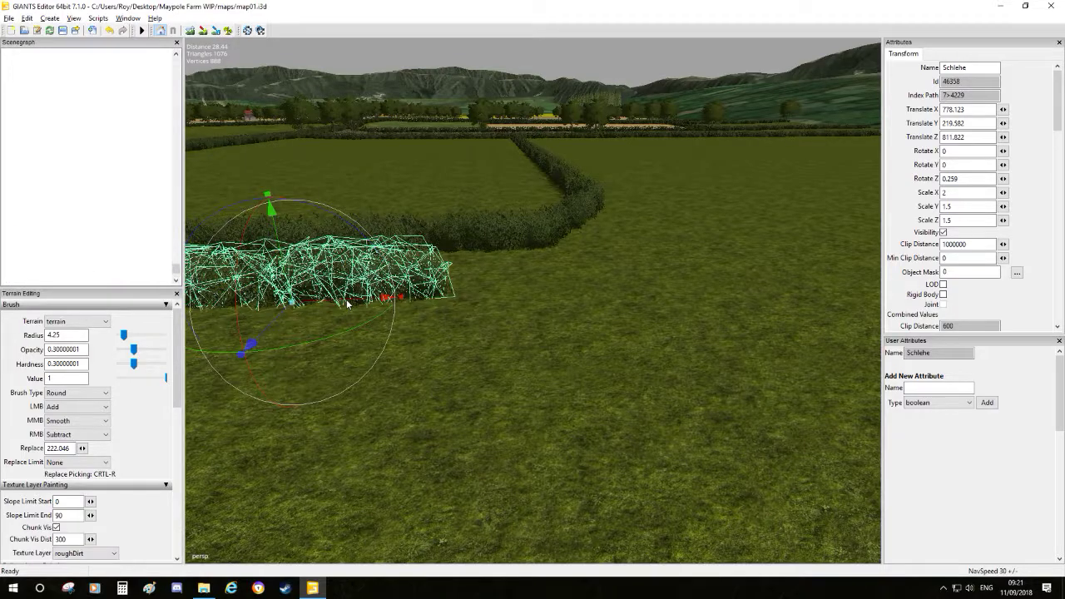
{"action": "left_click_drag", "start_coordinate": [346, 303], "coordinate": [541, 304]}
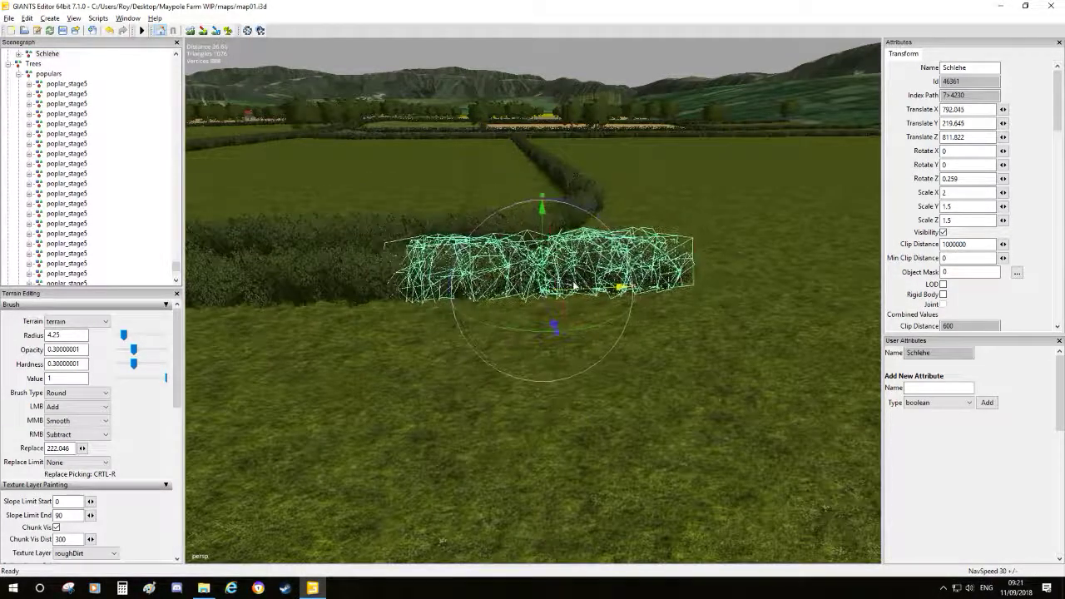
{"action": "scroll", "coordinate": [607, 307], "scroll_direction": "up", "scroll_amount": 2}
{"action": "left_click_drag", "start_coordinate": [552, 254], "coordinate": [587, 266]}
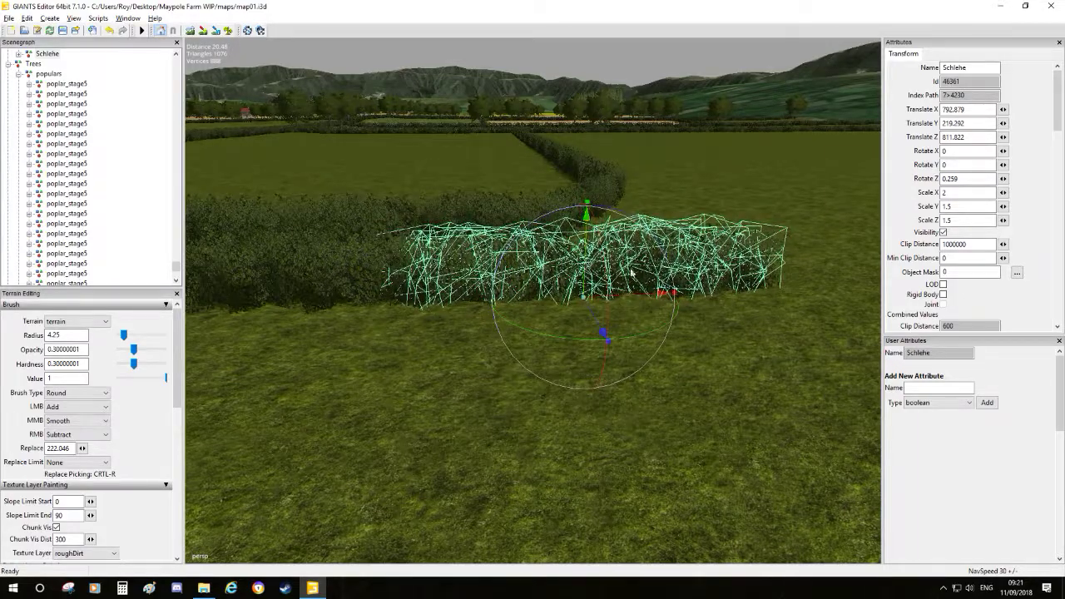
- Deselect the hedge and start painting roughDirt in the entrance gap by the road with a brush radius of 1
{"action": "scroll", "coordinate": [608, 319], "scroll_direction": "down", "scroll_amount": 5}
{"action": "middle_click_drag", "start_coordinate": [608, 318], "coordinate": [556, 380], "text": "alt"}
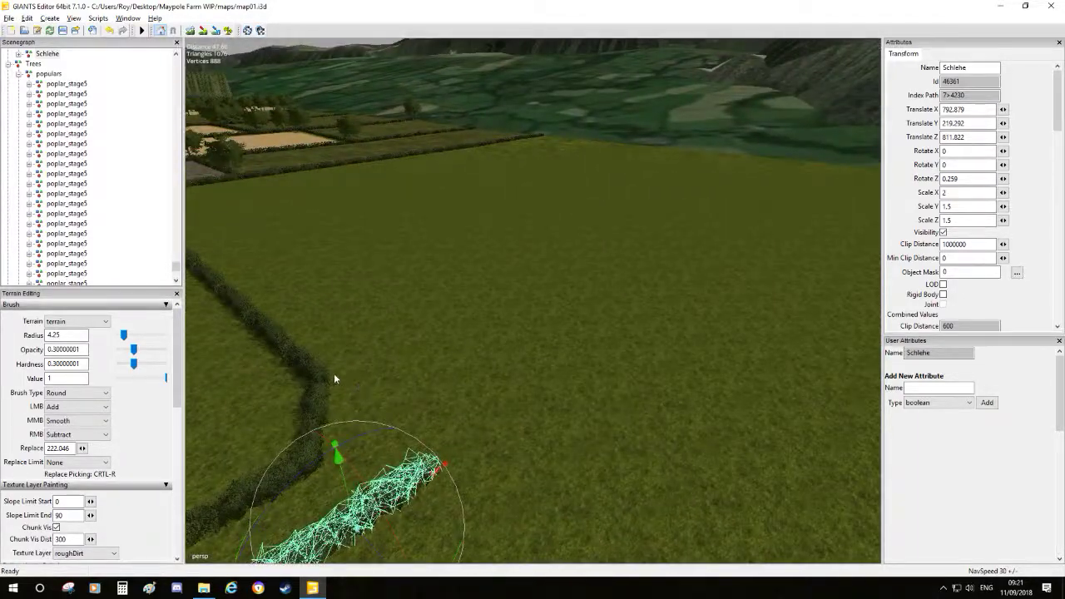
{"action": "middle_click_drag", "start_coordinate": [432, 377], "coordinate": [550, 337], "text": "alt"}
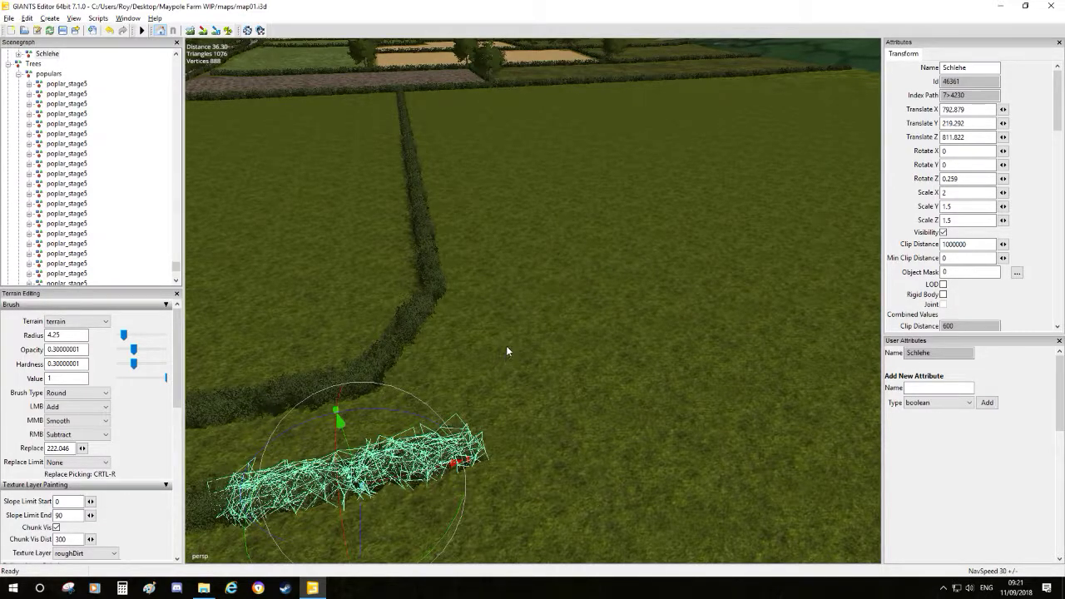
{"action": "middle_click_drag", "start_coordinate": [556, 277], "coordinate": [502, 305], "text": "alt"}
{"action": "left_click", "coordinate": [502, 304]}
{"action": "left_click", "coordinate": [203, 33]}
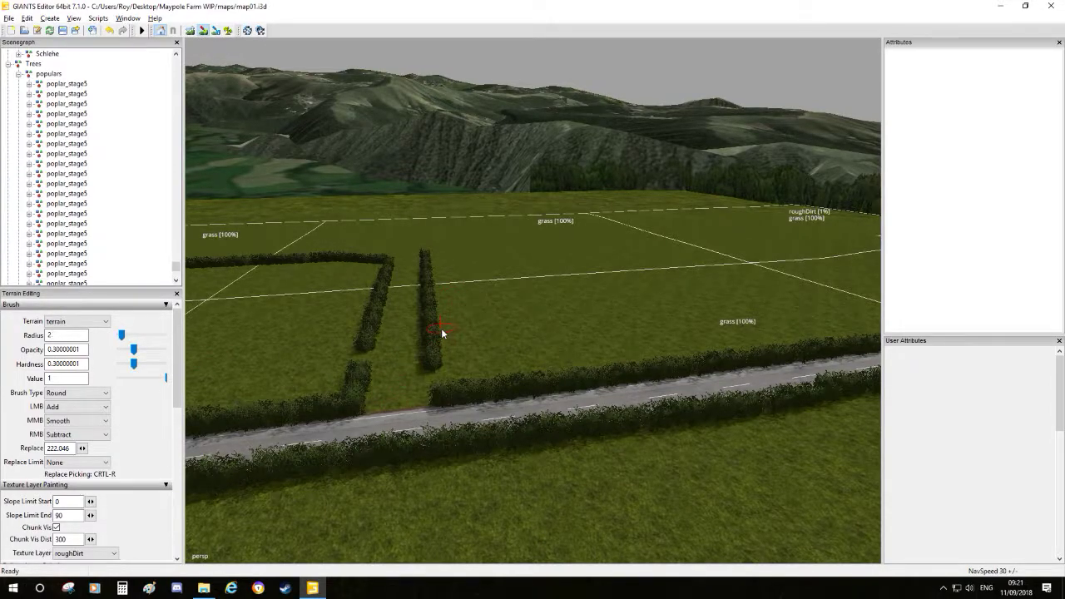
{"action": "scroll", "coordinate": [459, 323], "scroll_direction": "down", "scroll_amount": 1}
{"action": "mouse_move", "coordinate": [459, 323]}
{"action": "left_mouse_down", "text": "alt"}
{"action": "mouse_move", "coordinate": [448, 334]}
{"action": "mouse_move", "coordinate": [473, 339]}
{"action": "left_mouse_up", "text": "alt"}
{"action": "scroll", "coordinate": [491, 326], "scroll_direction": "up", "scroll_amount": 2, "text": "alt"}
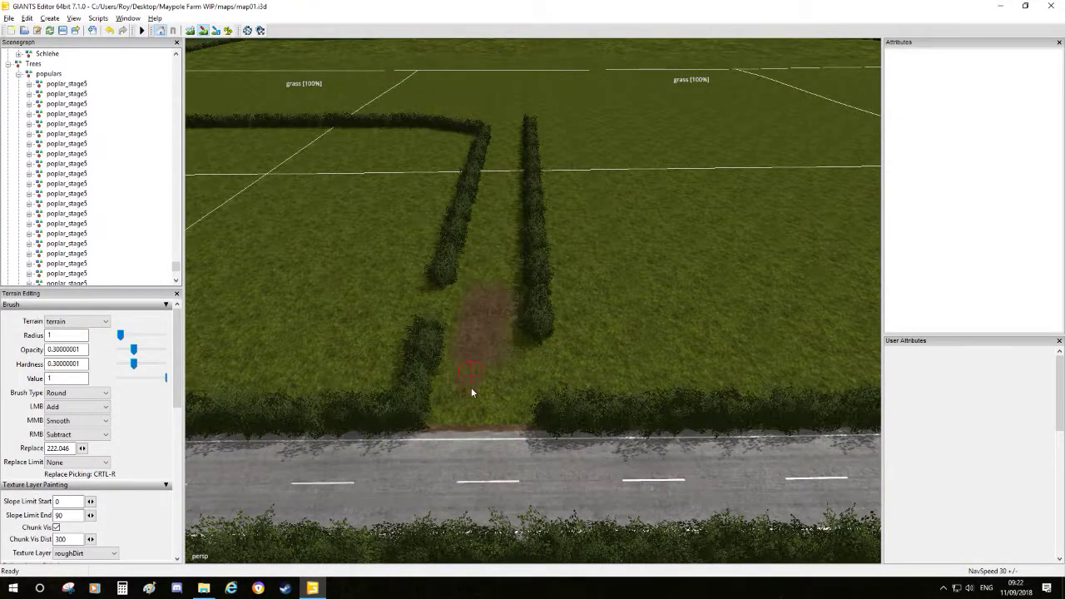
- Extend the roughDirt track from the entrance along the lane between the two parallel hedge rows
{"action": "left_click_drag", "start_coordinate": [458, 408], "coordinate": [477, 455], "text": "alt"}
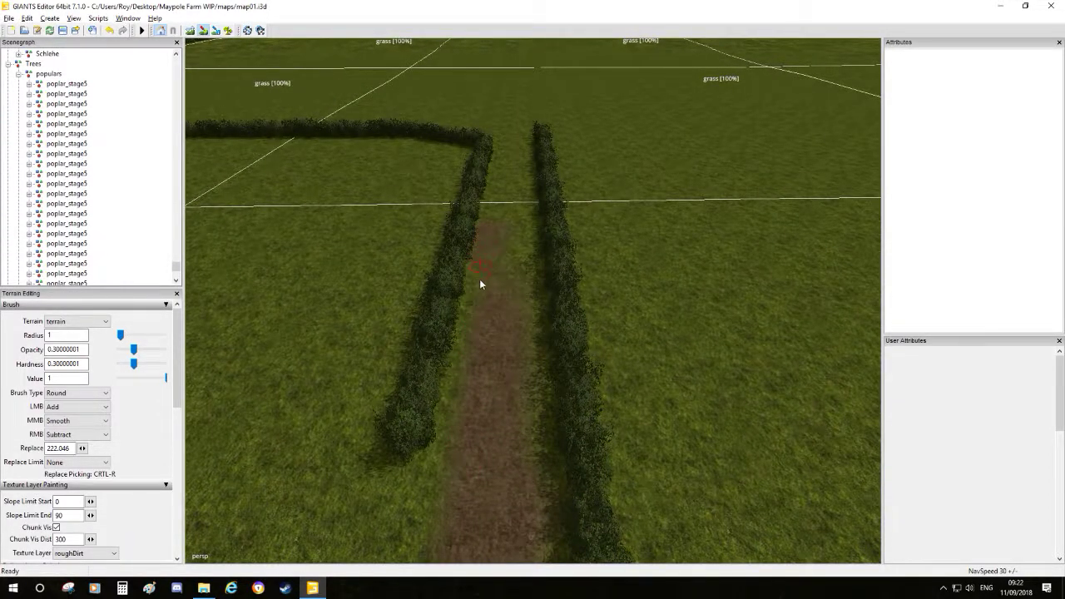
{"action": "scroll", "coordinate": [486, 295], "scroll_direction": "down", "scroll_amount": 3}
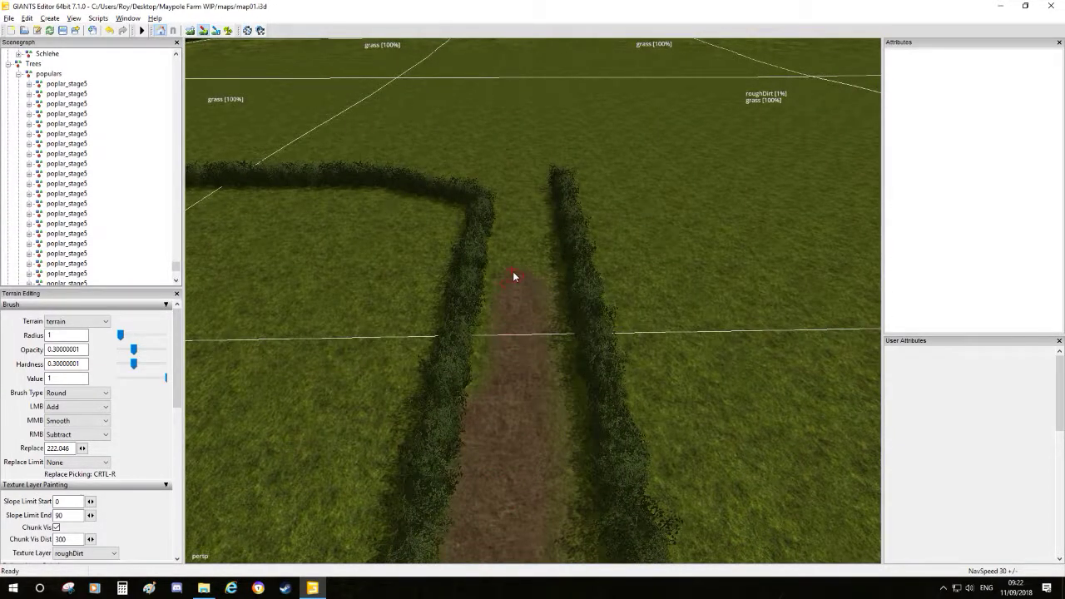
{"action": "right_click_drag", "start_coordinate": [560, 308], "coordinate": [538, 320]}
{"action": "left_click_drag", "start_coordinate": [536, 320], "coordinate": [517, 360]}
- Fill the roadside entrance and the field openings on both sides of the lane with roughDirt
{"action": "left_click_drag", "start_coordinate": [531, 299], "coordinate": [561, 399]}
{"action": "scroll", "coordinate": [561, 399], "scroll_direction": "down", "scroll_amount": 5}
{"action": "middle_click_drag", "start_coordinate": [561, 399], "coordinate": [610, 254], "text": "alt"}
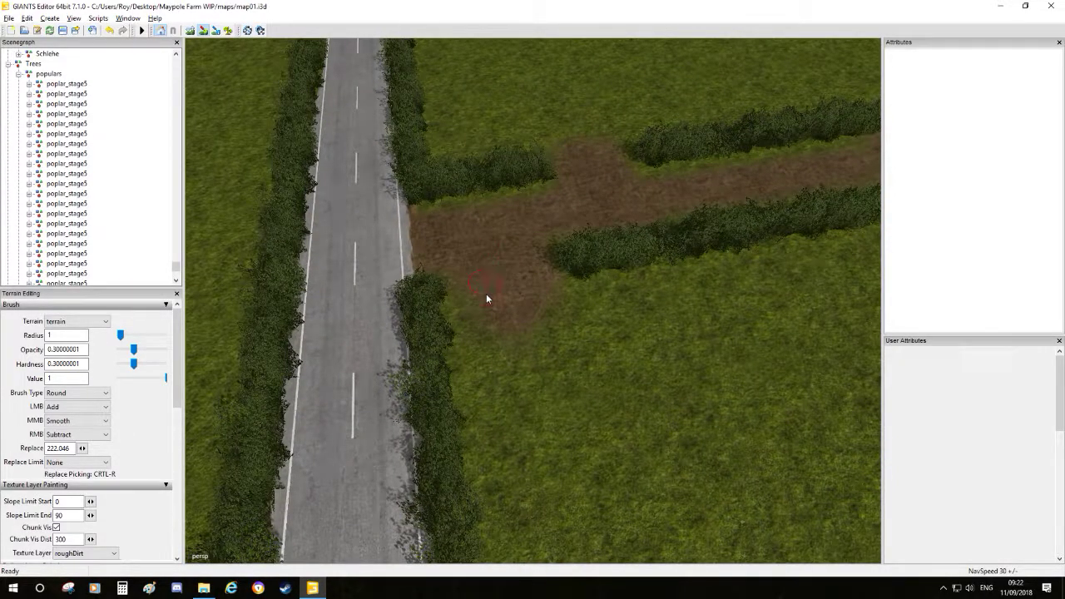
- Change the brush type and set the foliage layer to terrainDetail for painting the neighbouring grass field
{"action": "middle_click_drag", "start_coordinate": [506, 346], "coordinate": [535, 411], "text": "alt"}
{"action": "scroll", "coordinate": [535, 411], "scroll_direction": "up", "scroll_amount": 3}
{"action": "middle_click_drag", "start_coordinate": [541, 306], "coordinate": [601, 178], "text": "alt"}
{"action": "left_click_drag", "start_coordinate": [602, 178], "coordinate": [485, 214], "text": "alt"}
{"action": "middle_click_drag", "start_coordinate": [485, 214], "coordinate": [533, 398], "text": "alt"}
{"action": "scroll", "coordinate": [532, 397], "scroll_direction": "up", "scroll_amount": 3}
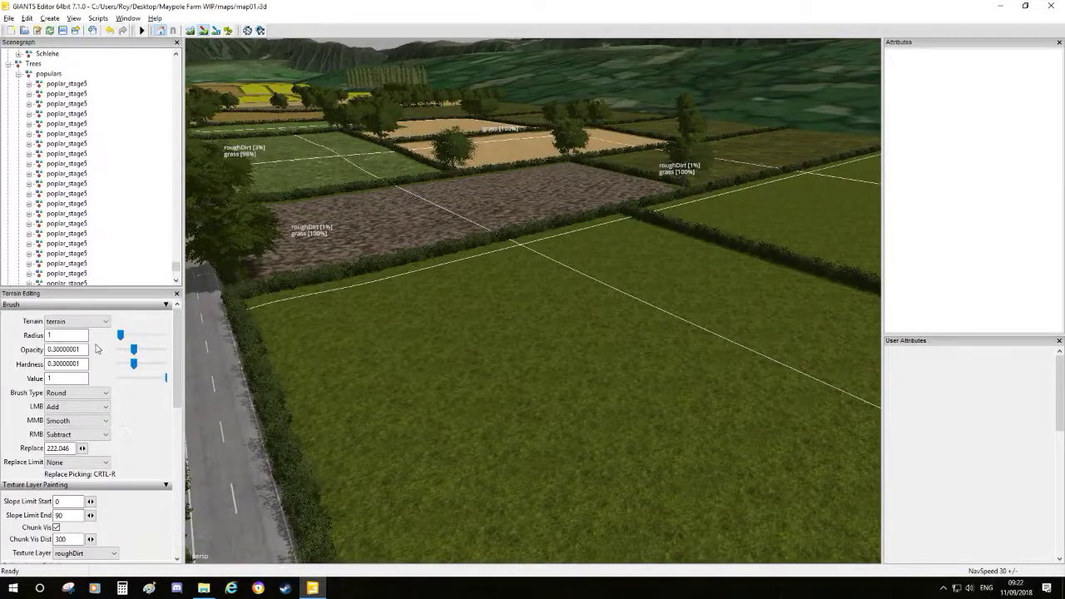
{"action": "left_click", "coordinate": [77, 392]}
{"action": "left_click", "coordinate": [66, 411]}
{"action": "scroll", "coordinate": [141, 516], "scroll_direction": "down", "scroll_amount": 1}
{"action": "left_click", "coordinate": [91, 515]}
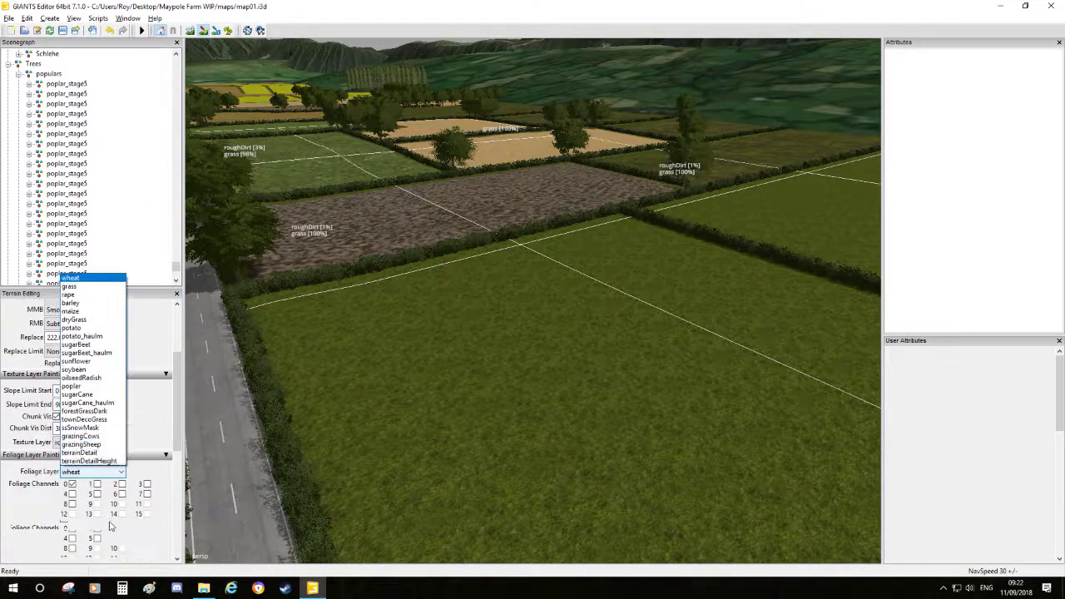
{"action": "left_click", "coordinate": [87, 472]}
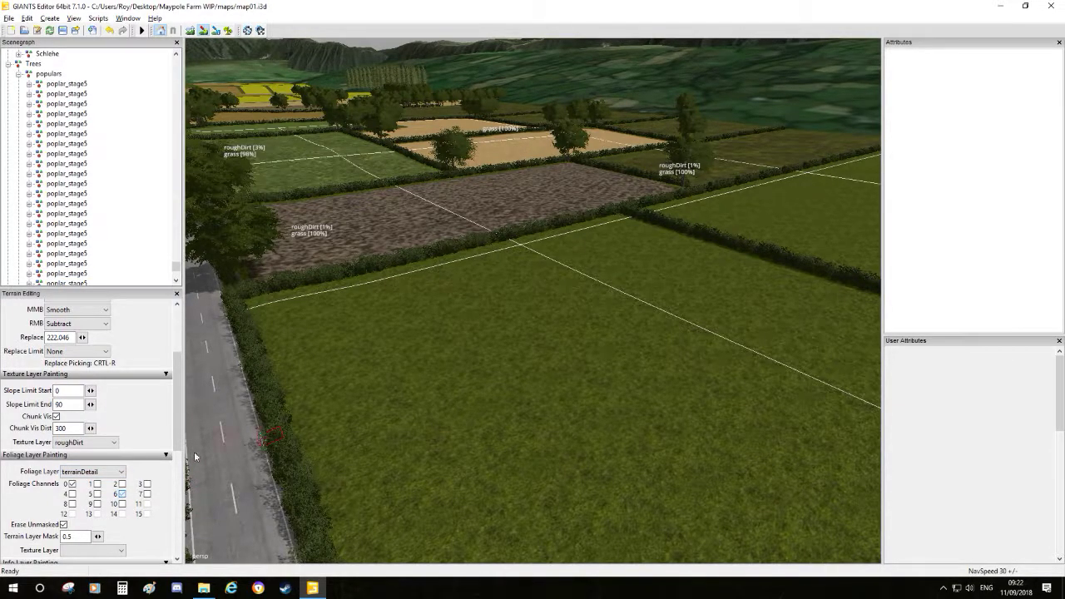
{"action": "left_click_drag", "start_coordinate": [383, 420], "coordinate": [471, 442], "text": "alt"}
{"action": "scroll", "coordinate": [523, 407], "scroll_direction": "up", "scroll_amount": 3}
{"action": "left_click_drag", "start_coordinate": [558, 438], "coordinate": [533, 426]}
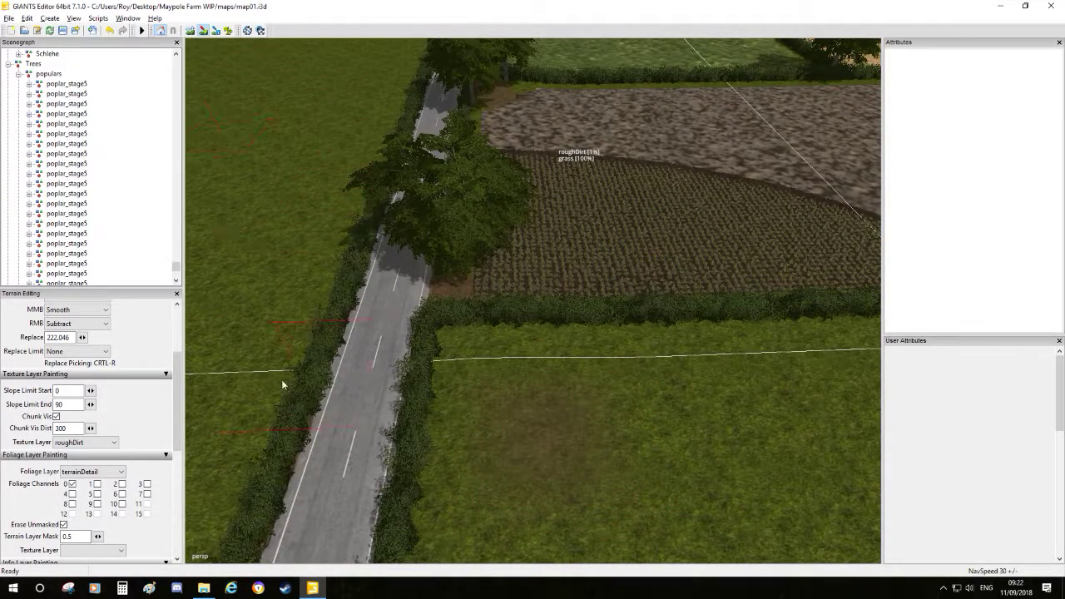
{"action": "left_click", "coordinate": [105, 444]}
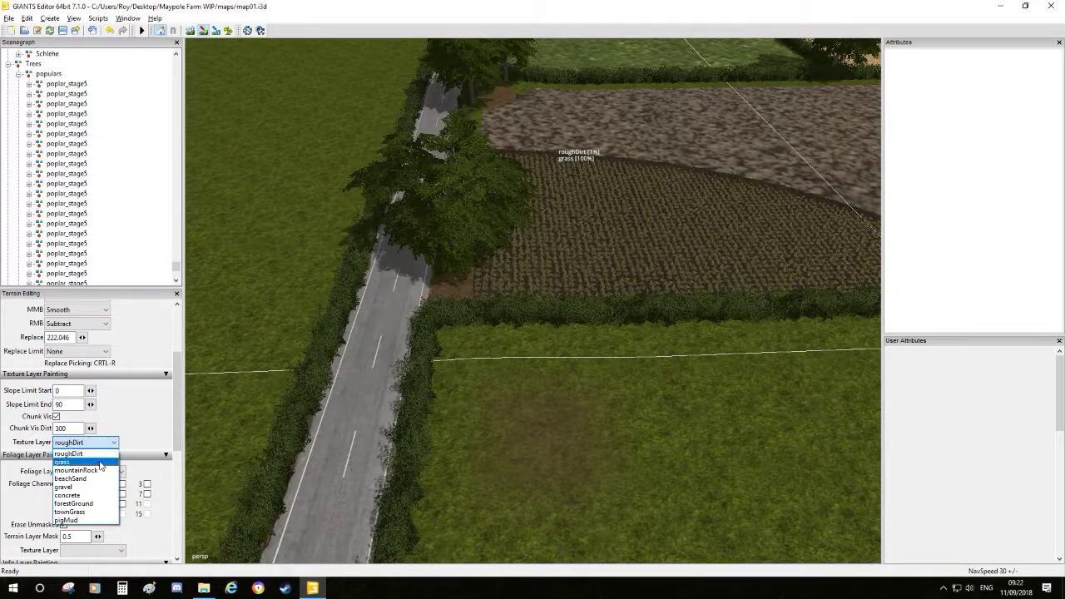
{"action": "left_click", "coordinate": [75, 453]}
{"action": "left_click", "coordinate": [100, 443]}
{"action": "left_click", "coordinate": [74, 464]}
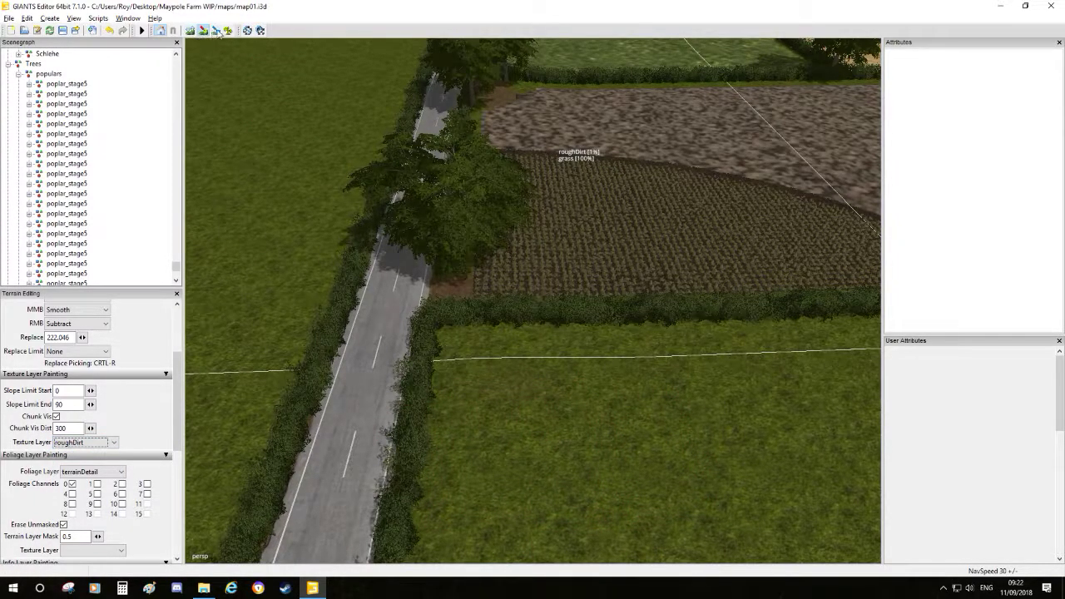
- Switch to foliage painting and paint a terrainDetail strip along the hedge bordering the neighbouring crop field, starting near the road
{"action": "left_click", "coordinate": [228, 30]}
{"action": "left_click", "coordinate": [543, 416]}
{"action": "mouse_move", "coordinate": [599, 432]}
{"action": "left_mouse_down", "text": "alt"}
{"action": "mouse_move", "coordinate": [746, 459]}
{"action": "mouse_move", "coordinate": [636, 348]}
{"action": "left_mouse_up", "text": "alt"}
{"action": "left_click", "coordinate": [582, 283]}
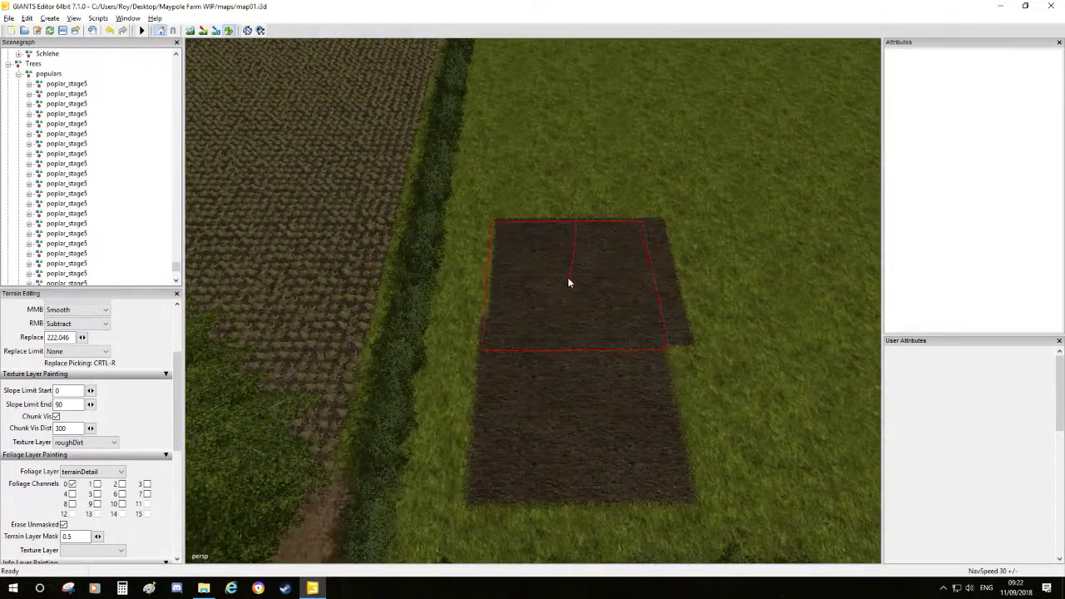
{"action": "left_click", "coordinate": [563, 188]}
{"action": "mouse_move", "coordinate": [563, 185]}
{"action": "left_mouse_down", "text": "alt"}
{"action": "mouse_move", "coordinate": [616, 331]}
{"action": "mouse_move", "coordinate": [616, 390]}
{"action": "left_mouse_up", "text": "alt"}
{"action": "left_click", "coordinate": [632, 341]}
{"action": "mouse_move", "coordinate": [631, 337]}
{"action": "left_mouse_down"}
{"action": "mouse_move", "coordinate": [610, 331]}
{"action": "mouse_move", "coordinate": [614, 314]}
{"action": "mouse_move", "coordinate": [628, 375]}
{"action": "mouse_move", "coordinate": [585, 354]}
{"action": "mouse_move", "coordinate": [581, 225]}
{"action": "left_mouse_up"}
- Paint terrainDetail around the field's far corner and undo the last two strokes
{"action": "middle_click_drag", "start_coordinate": [582, 223], "coordinate": [555, 435], "text": "alt"}
{"action": "mouse_move", "coordinate": [554, 441]}
{"action": "left_mouse_down"}
{"action": "mouse_move", "coordinate": [539, 445]}
{"action": "mouse_move", "coordinate": [723, 431]}
{"action": "mouse_move", "coordinate": [782, 395]}
{"action": "left_mouse_up"}
{"action": "left_click_drag", "start_coordinate": [617, 323], "coordinate": [560, 314]}
{"action": "key", "text": "ctrl+z"}
{"action": "key", "text": "ctrl+z"}
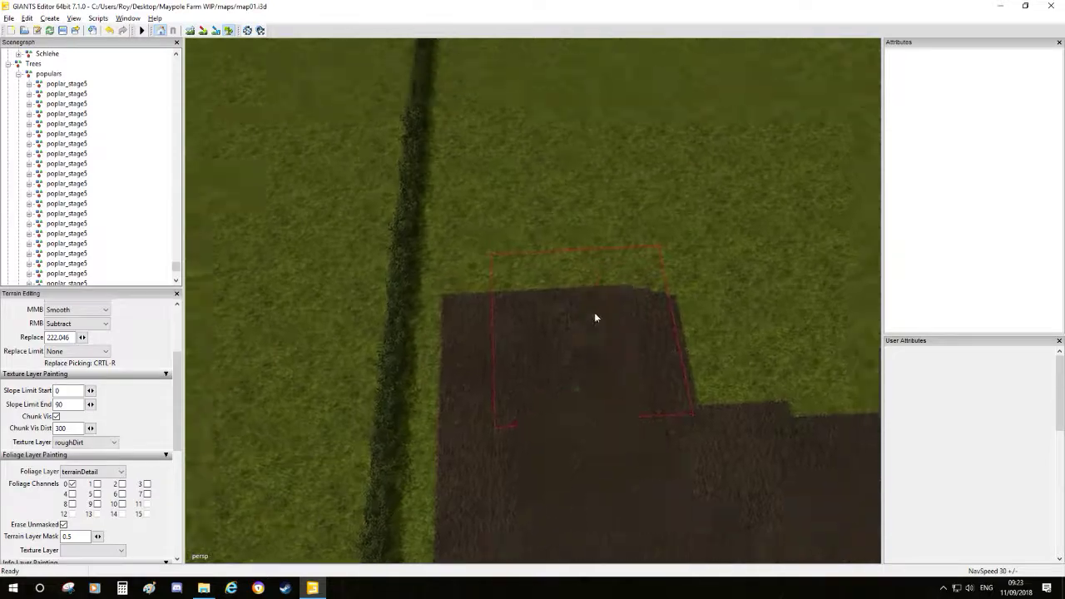
- Extend the terrainDetail strip along the hedge on the field's far side
{"action": "left_click_drag", "start_coordinate": [566, 404], "coordinate": [516, 398]}
{"action": "mouse_move", "coordinate": [539, 280]}
{"action": "left_mouse_down"}
{"action": "mouse_move", "coordinate": [513, 255]}
{"action": "mouse_move", "coordinate": [533, 250]}
{"action": "left_mouse_up"}
{"action": "middle_click_drag", "start_coordinate": [533, 248], "coordinate": [578, 287], "text": "alt"}
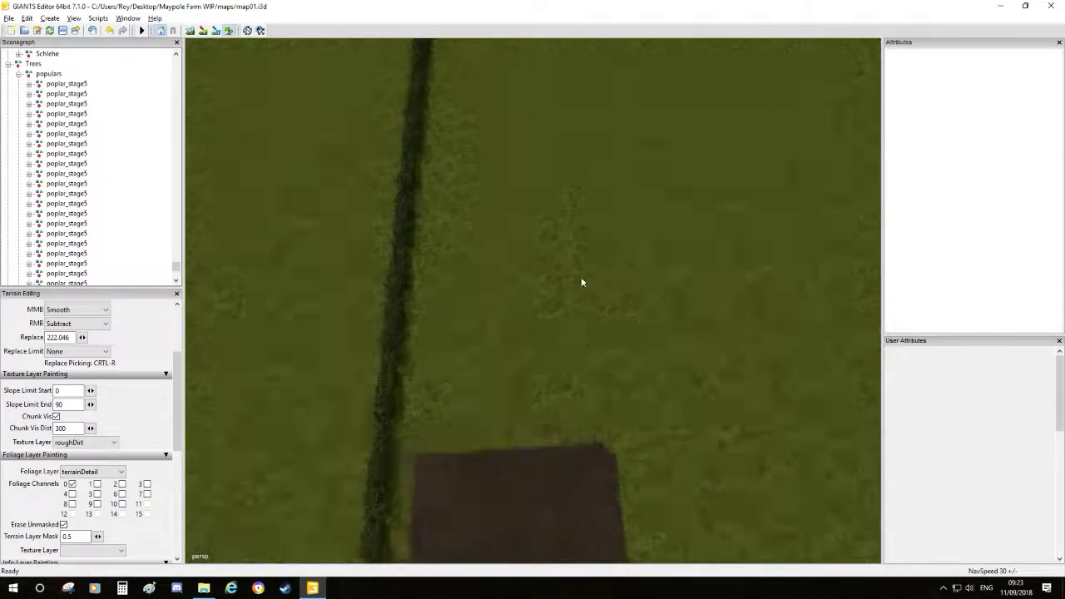
{"action": "scroll", "coordinate": [579, 288], "scroll_direction": "up", "scroll_amount": 2}
{"action": "left_click_drag", "start_coordinate": [531, 395], "coordinate": [494, 405]}
{"action": "left_click_drag", "start_coordinate": [509, 253], "coordinate": [491, 241]}
{"action": "mouse_move", "coordinate": [493, 243]}
{"action": "middle_mouse_down", "text": "alt"}
{"action": "mouse_move", "coordinate": [540, 376]}
{"action": "mouse_move", "coordinate": [545, 341]}
{"action": "middle_mouse_up", "text": "alt"}
{"action": "left_click_drag", "start_coordinate": [539, 337], "coordinate": [522, 325]}
{"action": "left_click_drag", "start_coordinate": [531, 216], "coordinate": [524, 194]}
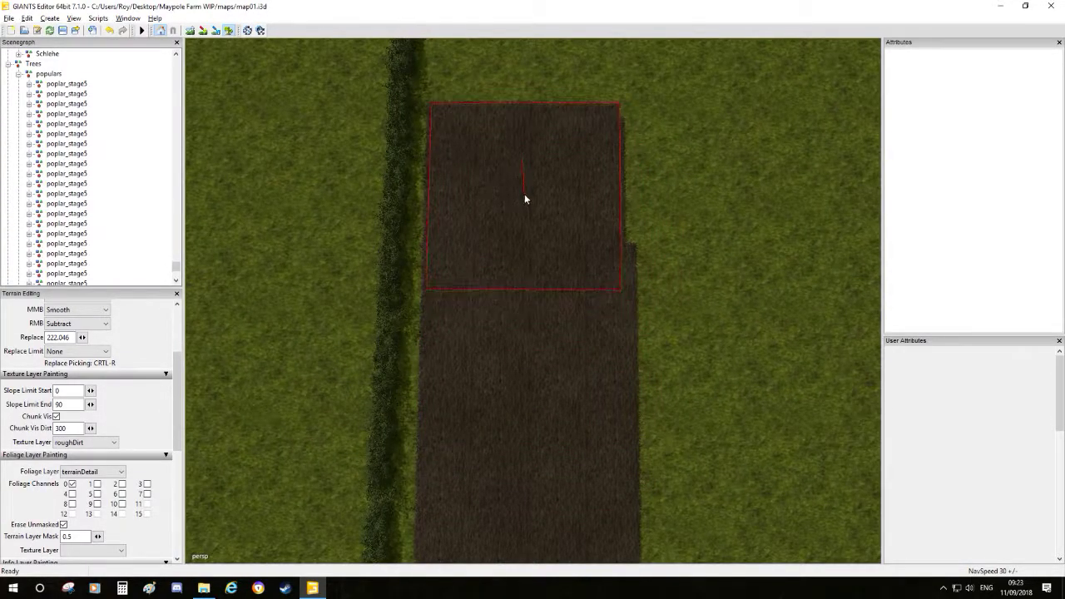
- Carry the terrainDetail strip around the angled corner and along the hedge beside the dirt lane
{"action": "middle_click_drag", "start_coordinate": [524, 194], "coordinate": [548, 293], "text": "alt"}
{"action": "mouse_move", "coordinate": [580, 349]}
{"action": "left_mouse_down"}
{"action": "mouse_move", "coordinate": [566, 353]}
{"action": "mouse_move", "coordinate": [587, 315]}
{"action": "mouse_move", "coordinate": [660, 230]}
{"action": "mouse_move", "coordinate": [662, 257]}
{"action": "left_mouse_up"}
{"action": "mouse_move", "coordinate": [663, 257]}
{"action": "middle_mouse_down", "text": "alt"}
{"action": "mouse_move", "coordinate": [599, 199]}
{"action": "mouse_move", "coordinate": [587, 357]}
{"action": "middle_mouse_up", "text": "alt"}
{"action": "left_click_drag", "start_coordinate": [529, 375], "coordinate": [513, 368]}
{"action": "mouse_move", "coordinate": [543, 271]}
{"action": "left_mouse_down"}
{"action": "mouse_move", "coordinate": [541, 247]}
{"action": "mouse_move", "coordinate": [558, 250]}
{"action": "left_mouse_up"}
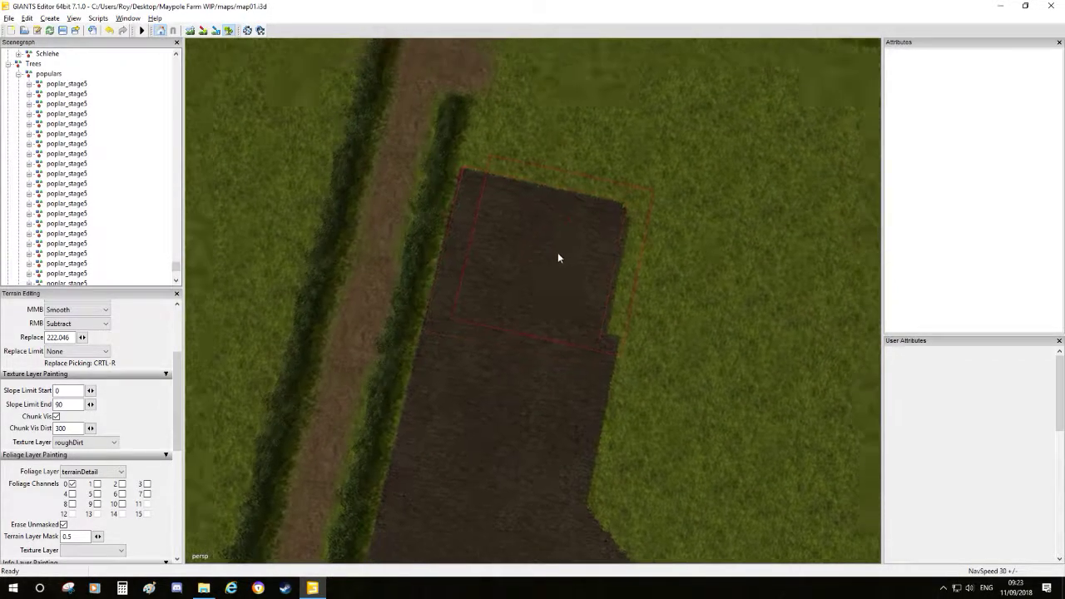
{"action": "middle_click_drag", "start_coordinate": [558, 250], "coordinate": [505, 397], "text": "alt"}
{"action": "left_click_drag", "start_coordinate": [463, 442], "coordinate": [595, 298]}
- Paint terrainDetail from the lane end of the field along the roadside hedge, leaving a grass margin
{"action": "left_click_drag", "start_coordinate": [654, 318], "coordinate": [744, 309], "text": "alt"}
{"action": "middle_click_drag", "start_coordinate": [651, 284], "coordinate": [684, 366], "text": "alt"}
{"action": "scroll", "coordinate": [680, 322], "scroll_direction": "up", "scroll_amount": 3}
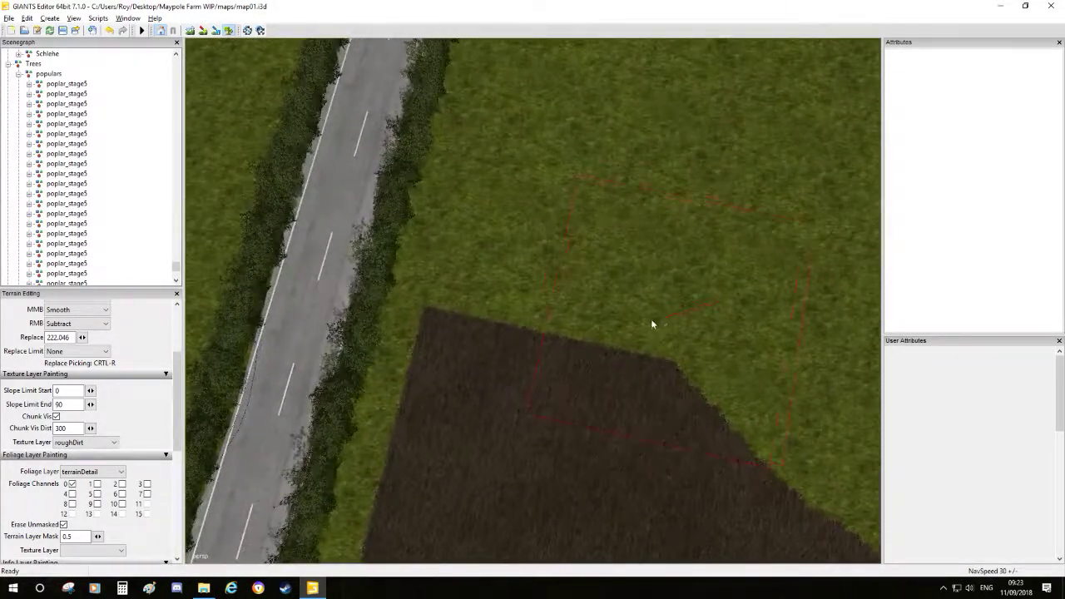
{"action": "middle_click_drag", "start_coordinate": [652, 324], "coordinate": [645, 399], "text": "alt"}
{"action": "left_click_drag", "start_coordinate": [592, 327], "coordinate": [553, 309]}
{"action": "middle_click_drag", "start_coordinate": [596, 271], "coordinate": [575, 379], "text": "alt"}
{"action": "left_click_drag", "start_coordinate": [575, 381], "coordinate": [525, 342]}
{"action": "mouse_move", "coordinate": [562, 281]}
{"action": "left_mouse_down"}
{"action": "mouse_move", "coordinate": [559, 206]}
{"action": "mouse_move", "coordinate": [544, 194]}
{"action": "left_mouse_up"}
{"action": "mouse_move", "coordinate": [544, 194]}
{"action": "middle_mouse_down", "text": "alt"}
{"action": "mouse_move", "coordinate": [588, 197]}
{"action": "mouse_move", "coordinate": [602, 332]}
{"action": "mouse_move", "coordinate": [649, 341]}
{"action": "middle_mouse_up", "text": "alt"}
{"action": "scroll", "coordinate": [649, 341], "scroll_direction": "down", "scroll_amount": 2}
{"action": "middle_click_drag", "start_coordinate": [637, 465], "coordinate": [621, 276], "text": "alt"}
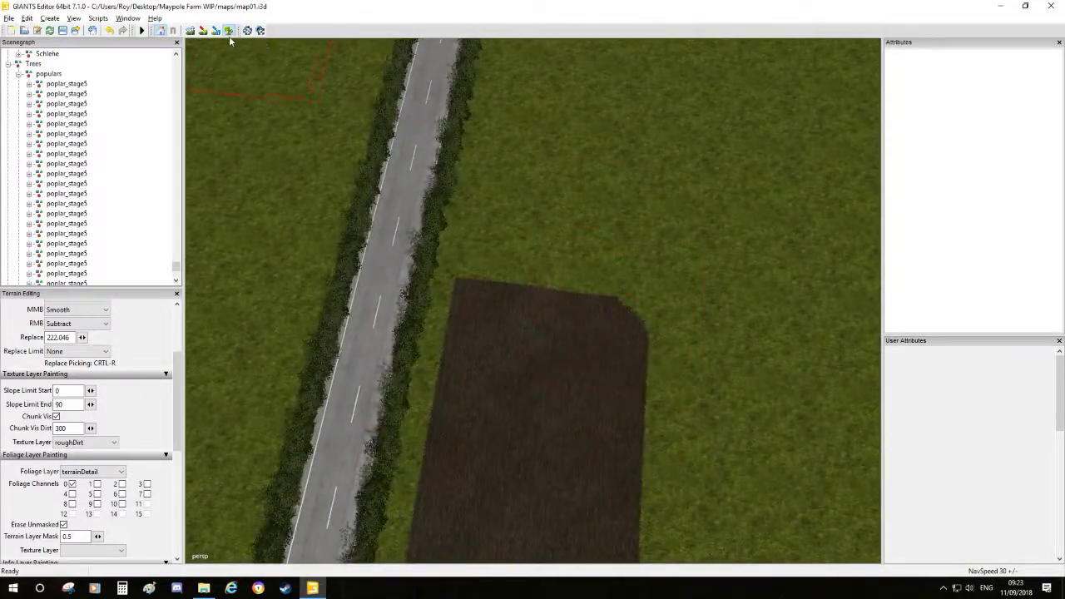
{"action": "mouse_move", "coordinate": [638, 309]}
{"action": "right_mouse_down"}
{"action": "mouse_move", "coordinate": [587, 304]}
{"action": "mouse_move", "coordinate": [574, 533]}
{"action": "right_mouse_up"}
{"action": "middle_click_drag", "start_coordinate": [674, 358], "coordinate": [617, 226], "text": "alt"}
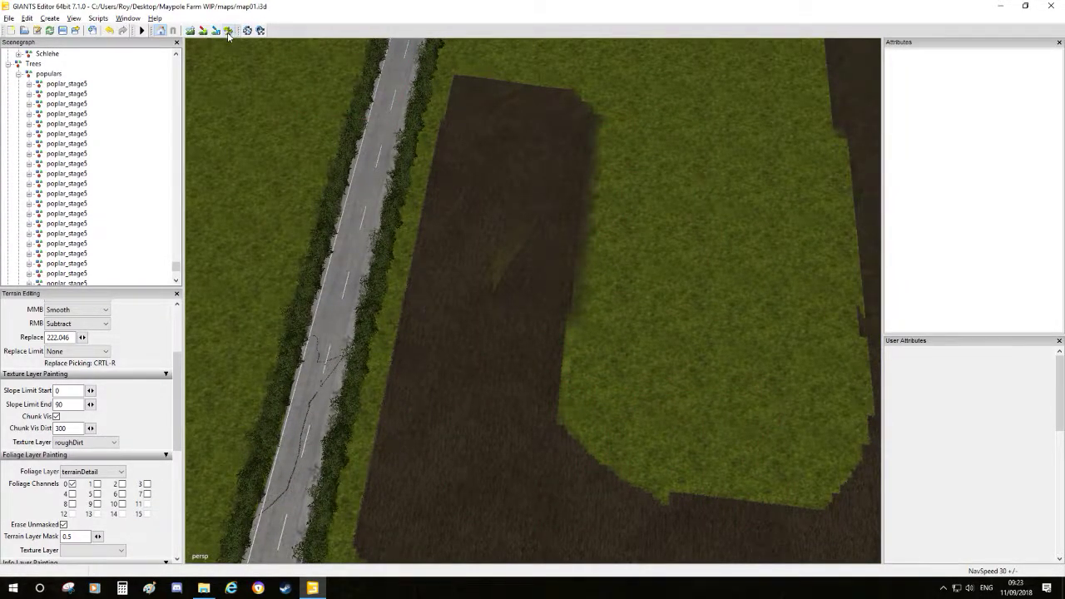
- Continue the terrainDetail strip along the roadside hedge and widen it into the middle of the field
{"action": "middle_click_drag", "start_coordinate": [522, 136], "coordinate": [513, 239], "text": "alt"}
{"action": "scroll", "coordinate": [512, 233], "scroll_direction": "up", "scroll_amount": 3}
{"action": "mouse_move", "coordinate": [509, 346]}
{"action": "left_mouse_down"}
{"action": "mouse_move", "coordinate": [502, 239]}
{"action": "mouse_move", "coordinate": [481, 230]}
{"action": "left_mouse_up"}
{"action": "mouse_move", "coordinate": [481, 230]}
{"action": "middle_mouse_down", "text": "alt"}
{"action": "mouse_move", "coordinate": [508, 266]}
{"action": "mouse_move", "coordinate": [506, 308]}
{"action": "middle_mouse_up", "text": "alt"}
{"action": "left_click_drag", "start_coordinate": [506, 308], "coordinate": [476, 302]}
{"action": "scroll", "coordinate": [532, 265], "scroll_direction": "down", "scroll_amount": 4}
{"action": "mouse_move", "coordinate": [596, 289]}
{"action": "middle_mouse_down", "text": "alt"}
{"action": "mouse_move", "coordinate": [564, 262]}
{"action": "mouse_move", "coordinate": [608, 199]}
{"action": "middle_mouse_up", "text": "alt"}
{"action": "scroll", "coordinate": [607, 198], "scroll_direction": "up", "scroll_amount": 4}
{"action": "left_click_drag", "start_coordinate": [607, 199], "coordinate": [620, 215]}
{"action": "mouse_move", "coordinate": [702, 242]}
{"action": "left_mouse_down"}
{"action": "mouse_move", "coordinate": [622, 202]}
{"action": "mouse_move", "coordinate": [593, 249]}
{"action": "mouse_move", "coordinate": [582, 233]}
{"action": "left_mouse_up"}
{"action": "mouse_move", "coordinate": [582, 233]}
{"action": "middle_mouse_down", "text": "alt"}
{"action": "mouse_move", "coordinate": [559, 178]}
{"action": "mouse_move", "coordinate": [230, 25]}
{"action": "middle_mouse_up", "text": "alt"}
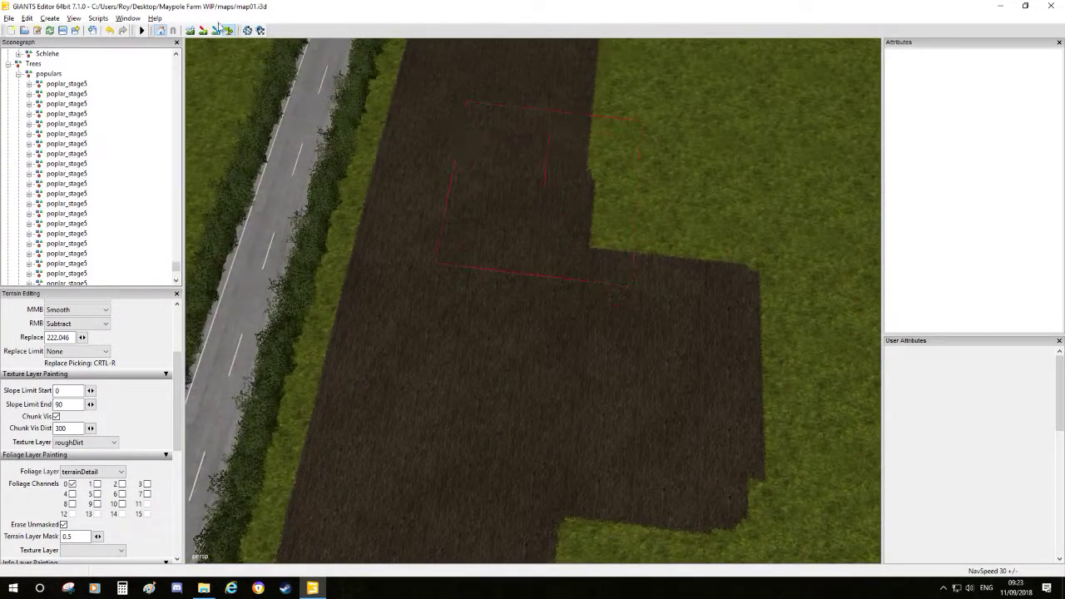
- Resume foliage painting and cover the grass gap between the painted areas beside the roadside hedge with terrainDetail
{"action": "middle_click_drag", "start_coordinate": [354, 178], "coordinate": [454, 334], "text": "alt"}
{"action": "left_click", "coordinate": [229, 30]}
{"action": "left_click", "coordinate": [514, 309]}
{"action": "mouse_move", "coordinate": [503, 329]}
{"action": "middle_mouse_down", "text": "alt"}
{"action": "mouse_move", "coordinate": [538, 316]}
{"action": "mouse_move", "coordinate": [511, 435]}
{"action": "mouse_move", "coordinate": [554, 311]}
{"action": "mouse_move", "coordinate": [565, 384]}
{"action": "middle_mouse_up", "text": "alt"}
{"action": "left_click_drag", "start_coordinate": [565, 384], "coordinate": [503, 284]}
{"action": "middle_click_drag", "start_coordinate": [503, 283], "coordinate": [563, 275], "text": "alt"}
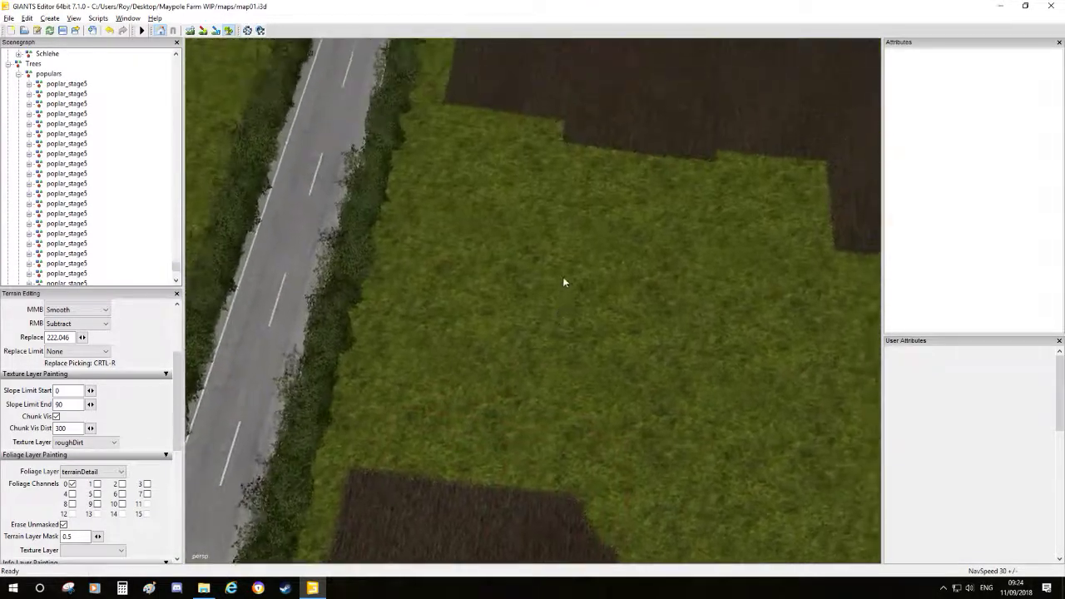
{"action": "mouse_move", "coordinate": [525, 382]}
{"action": "left_mouse_down"}
{"action": "mouse_move", "coordinate": [499, 380]}
{"action": "mouse_move", "coordinate": [541, 288]}
{"action": "mouse_move", "coordinate": [518, 214]}
{"action": "left_mouse_up"}
{"action": "middle_click_drag", "start_coordinate": [518, 214], "coordinate": [539, 404], "text": "alt"}
{"action": "mouse_move", "coordinate": [539, 404]}
{"action": "left_mouse_down"}
{"action": "mouse_move", "coordinate": [507, 405]}
{"action": "mouse_move", "coordinate": [510, 378]}
{"action": "left_mouse_up"}
- Fill the remaining grass in the middle of the field with terrainDetail
{"action": "mouse_move", "coordinate": [508, 364]}
{"action": "middle_mouse_down", "text": "alt"}
{"action": "mouse_move", "coordinate": [558, 388]}
{"action": "mouse_move", "coordinate": [724, 363]}
{"action": "mouse_move", "coordinate": [682, 330]}
{"action": "mouse_move", "coordinate": [704, 372]}
{"action": "mouse_move", "coordinate": [404, 330]}
{"action": "middle_mouse_up", "text": "alt"}
{"action": "mouse_move", "coordinate": [404, 330]}
{"action": "left_mouse_down"}
{"action": "mouse_move", "coordinate": [442, 285]}
{"action": "mouse_move", "coordinate": [739, 268]}
{"action": "mouse_move", "coordinate": [573, 185]}
{"action": "mouse_move", "coordinate": [344, 186]}
{"action": "mouse_move", "coordinate": [287, 162]}
{"action": "left_mouse_up"}
{"action": "middle_click_drag", "start_coordinate": [287, 162], "coordinate": [585, 423], "text": "alt"}
{"action": "mouse_move", "coordinate": [585, 423]}
{"action": "left_mouse_down"}
{"action": "mouse_move", "coordinate": [457, 403]}
{"action": "mouse_move", "coordinate": [563, 303]}
{"action": "mouse_move", "coordinate": [782, 324]}
{"action": "left_mouse_up"}
{"action": "mouse_move", "coordinate": [654, 391]}
{"action": "middle_mouse_down", "text": "alt"}
{"action": "mouse_move", "coordinate": [409, 357]}
{"action": "mouse_move", "coordinate": [340, 249]}
{"action": "middle_mouse_up", "text": "alt"}
{"action": "mouse_move", "coordinate": [340, 249]}
{"action": "left_mouse_down"}
{"action": "mouse_move", "coordinate": [508, 221]}
{"action": "mouse_move", "coordinate": [720, 248]}
{"action": "mouse_move", "coordinate": [791, 359]}
{"action": "mouse_move", "coordinate": [757, 467]}
{"action": "mouse_move", "coordinate": [678, 332]}
{"action": "mouse_move", "coordinate": [493, 306]}
{"action": "left_mouse_up"}
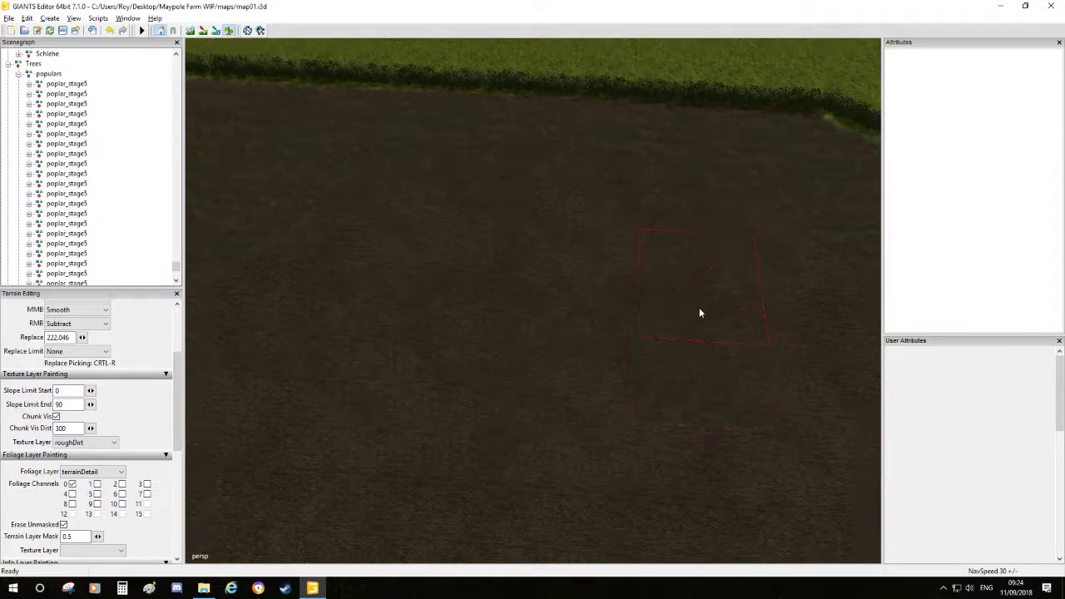
- Set the foliage layer to wheat with channels 0 and 5 enabled, and paint a first patch on the new field
{"action": "scroll", "coordinate": [700, 300], "scroll_direction": "down", "scroll_amount": 5}
{"action": "middle_click_drag", "start_coordinate": [541, 382], "coordinate": [572, 327], "text": "alt"}
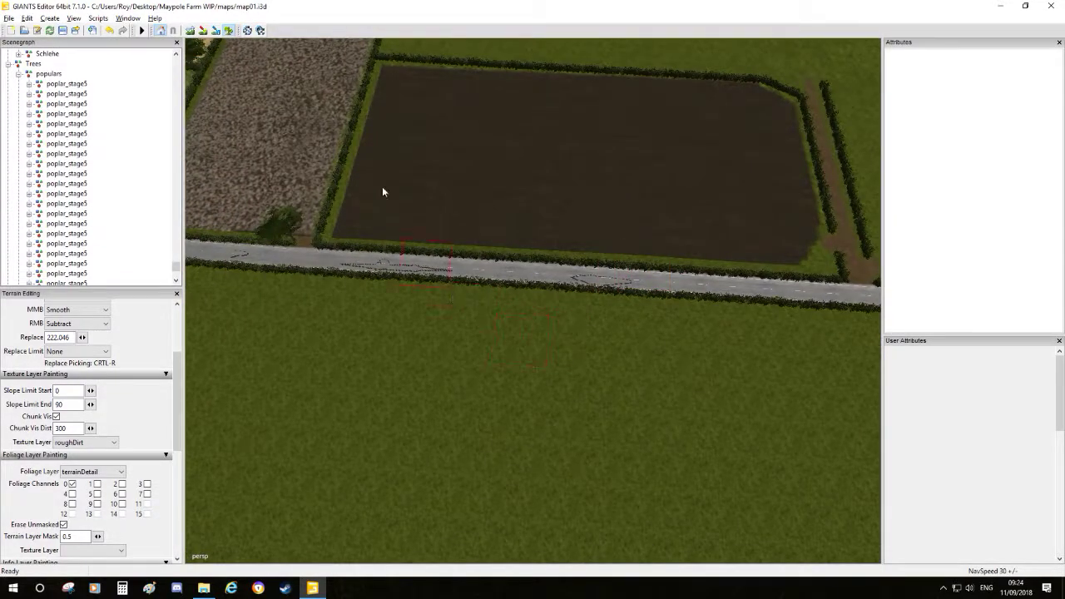
{"action": "left_click", "coordinate": [94, 473]}
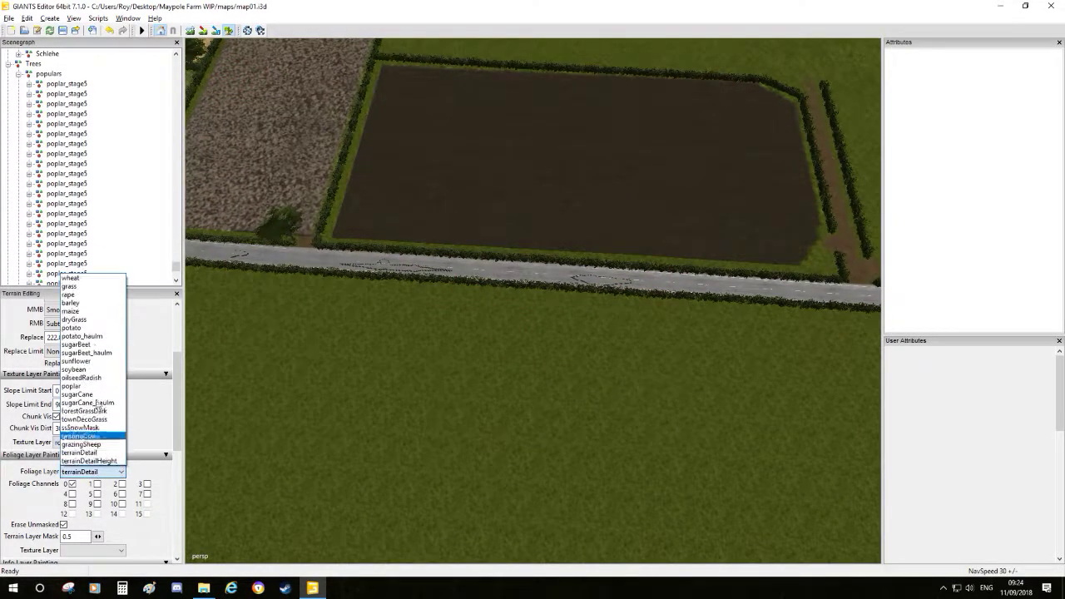
{"action": "left_click", "coordinate": [92, 285]}
{"action": "middle_click_drag", "start_coordinate": [470, 199], "coordinate": [580, 268], "text": "alt"}
{"action": "scroll", "coordinate": [493, 287], "scroll_direction": "up", "scroll_amount": 5}
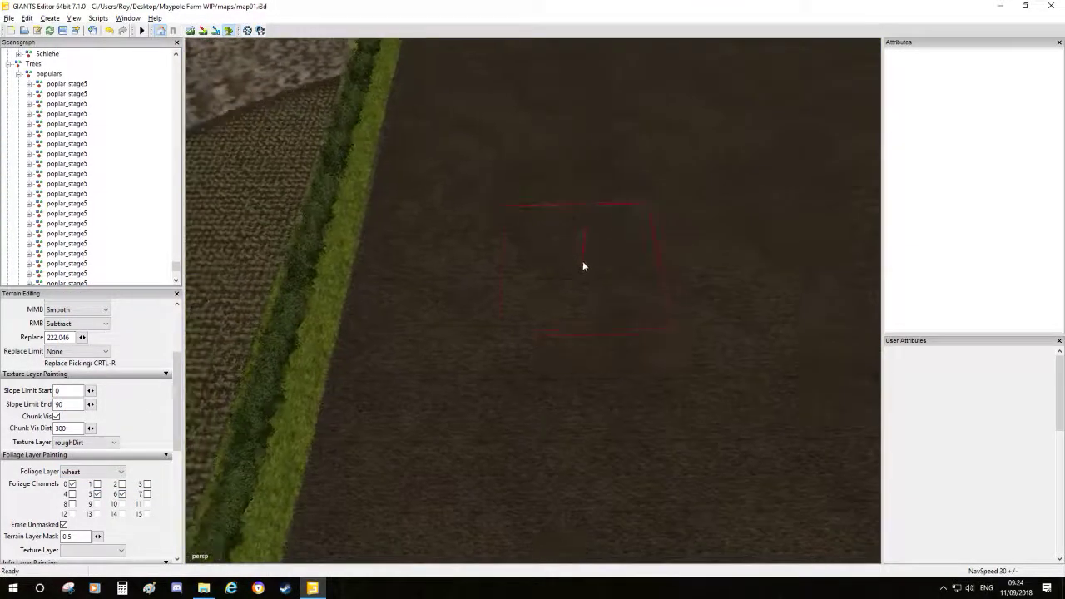
{"action": "scroll", "coordinate": [581, 268], "scroll_direction": "down", "scroll_amount": 3}
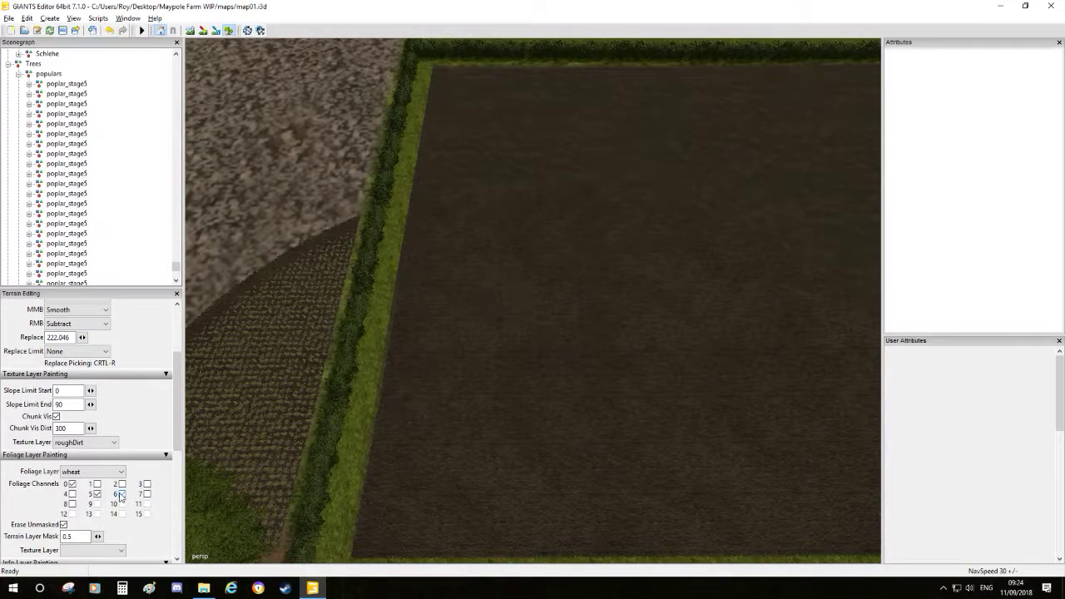
{"action": "scroll", "coordinate": [578, 420], "scroll_direction": "up", "scroll_amount": 5}
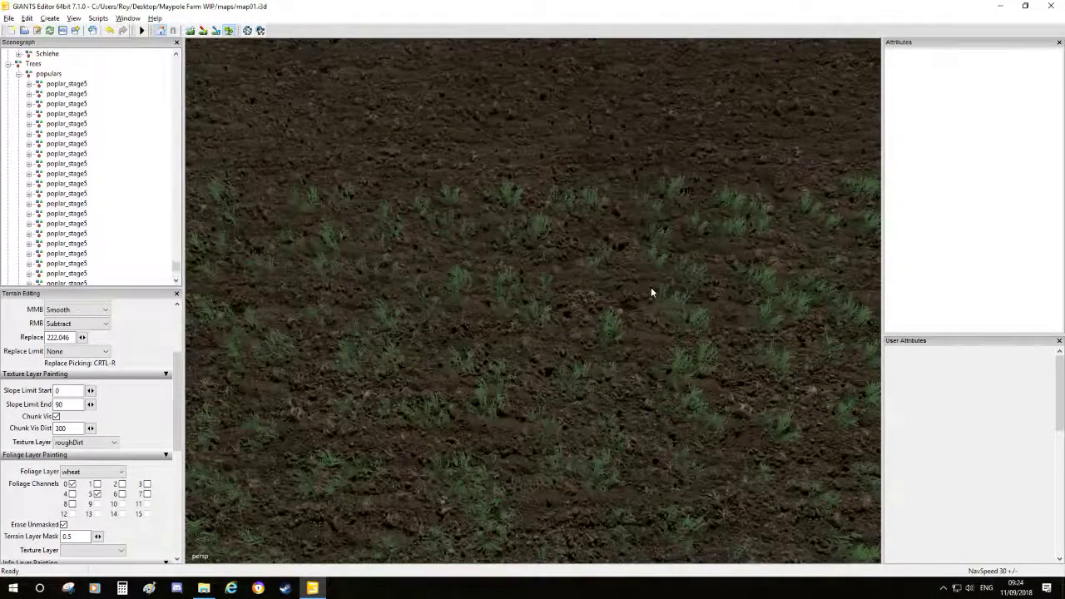
- Paint wheat along the field edge beside the neighbouring crop field and around the far corner
{"action": "scroll", "coordinate": [651, 290], "scroll_direction": "down", "scroll_amount": 6}
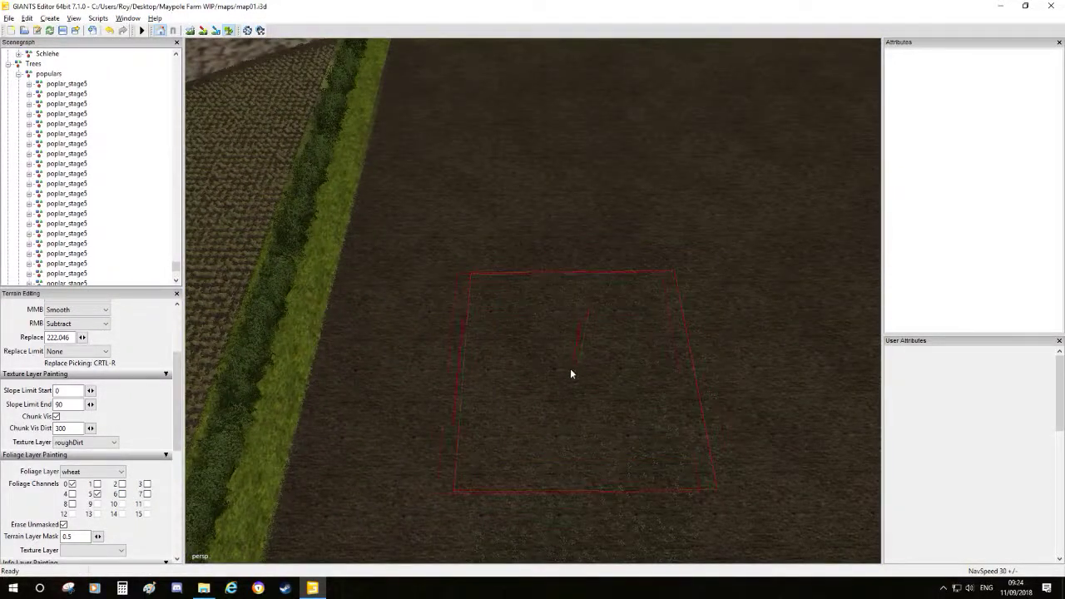
{"action": "scroll", "coordinate": [429, 369], "scroll_direction": "down", "scroll_amount": 3}
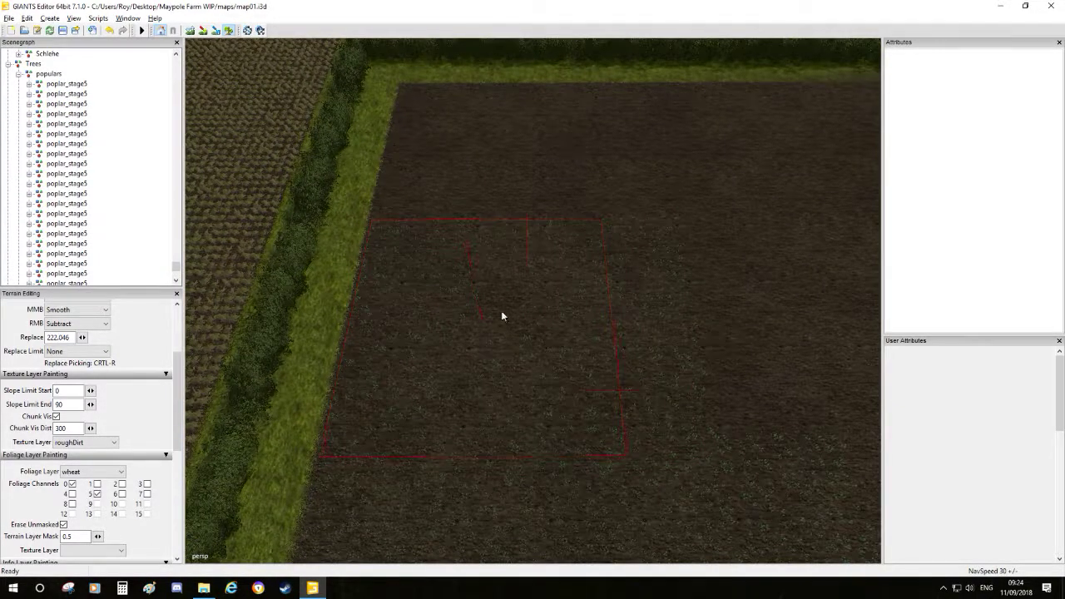
{"action": "scroll", "coordinate": [499, 323], "scroll_direction": "up", "scroll_amount": 3}
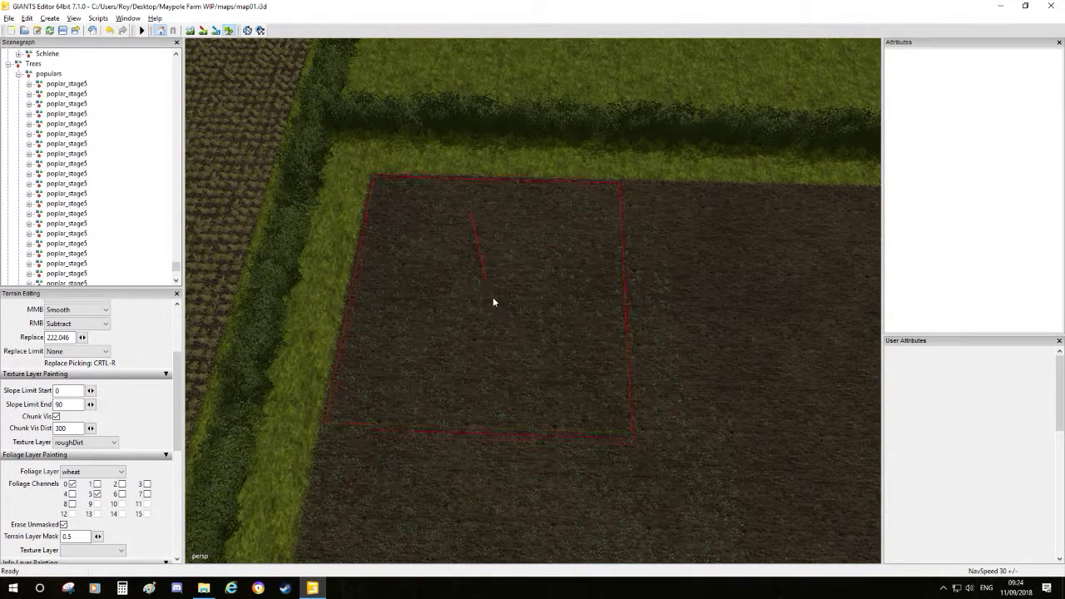
{"action": "scroll", "coordinate": [492, 296], "scroll_direction": "up", "scroll_amount": 5}
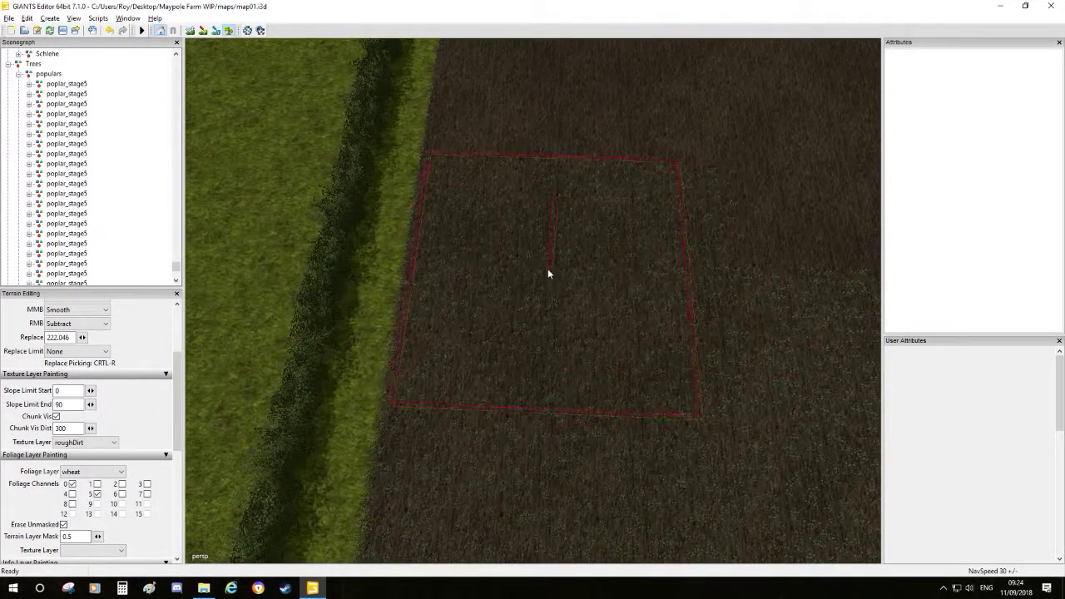
- Extend the wheat along the field's far hedge up to the angled corner near the dirt lane
{"action": "scroll", "coordinate": [575, 291], "scroll_direction": "down", "scroll_amount": 2}
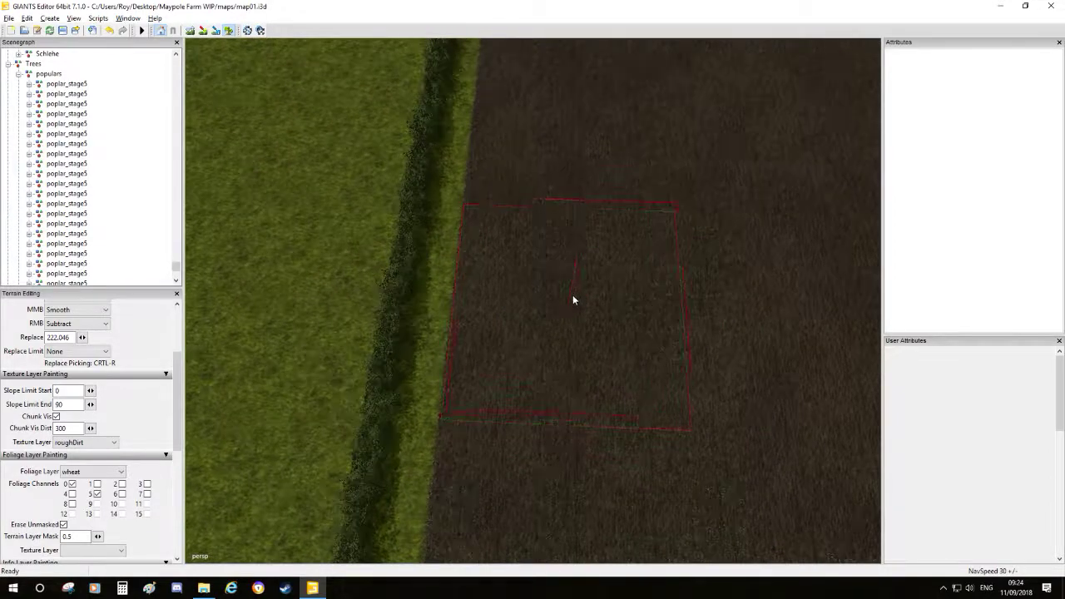
{"action": "scroll", "coordinate": [572, 301], "scroll_direction": "up", "scroll_amount": 2}
{"action": "scroll", "coordinate": [588, 324], "scroll_direction": "down", "scroll_amount": 2}
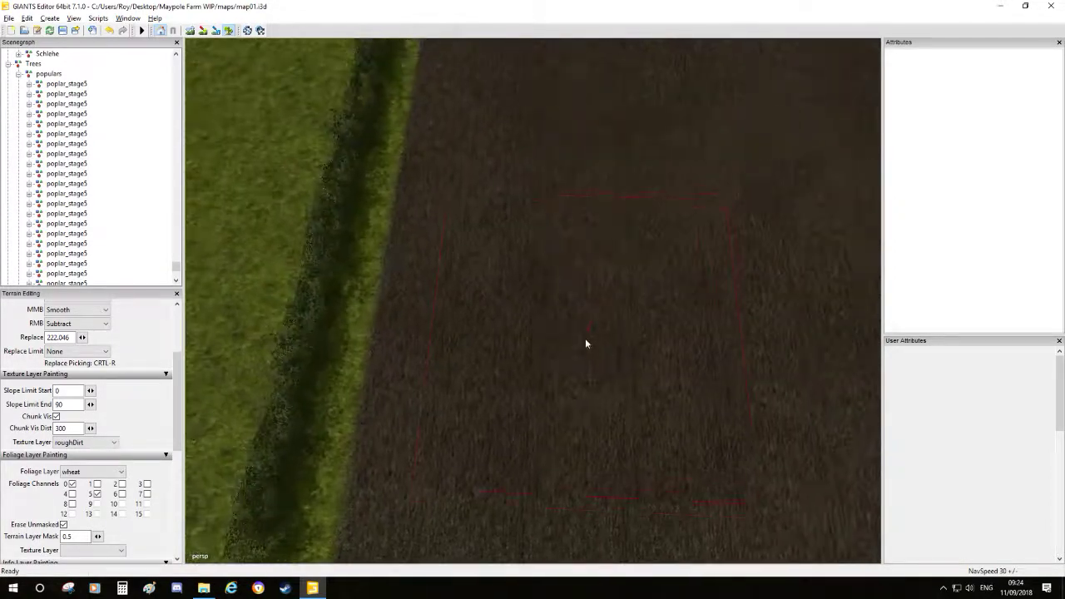
{"action": "scroll", "coordinate": [562, 345], "scroll_direction": "down", "scroll_amount": 2}
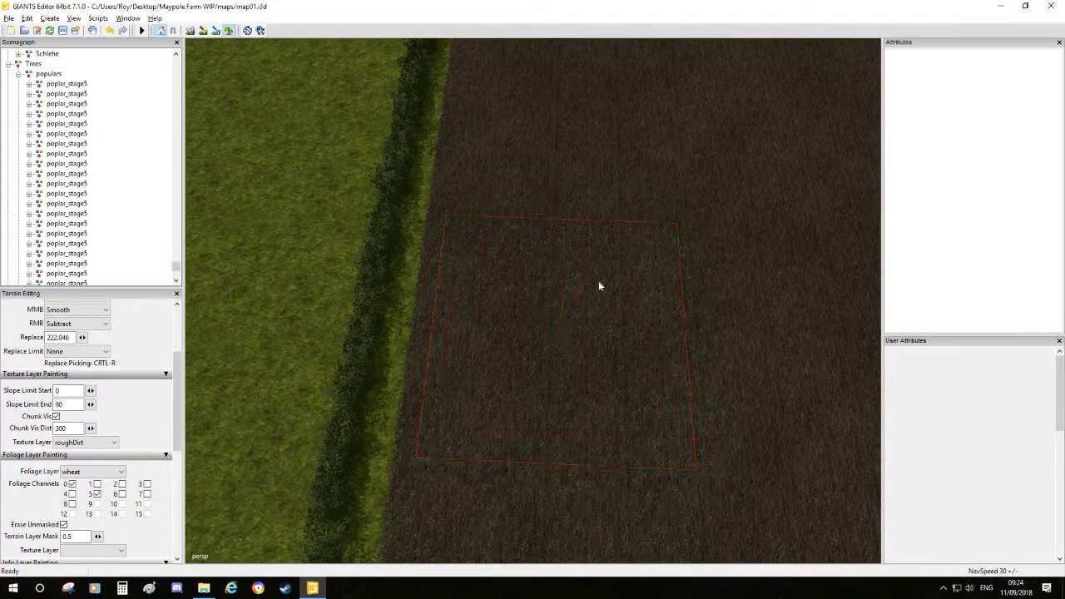
{"action": "scroll", "coordinate": [631, 198], "scroll_direction": "up", "scroll_amount": 2}
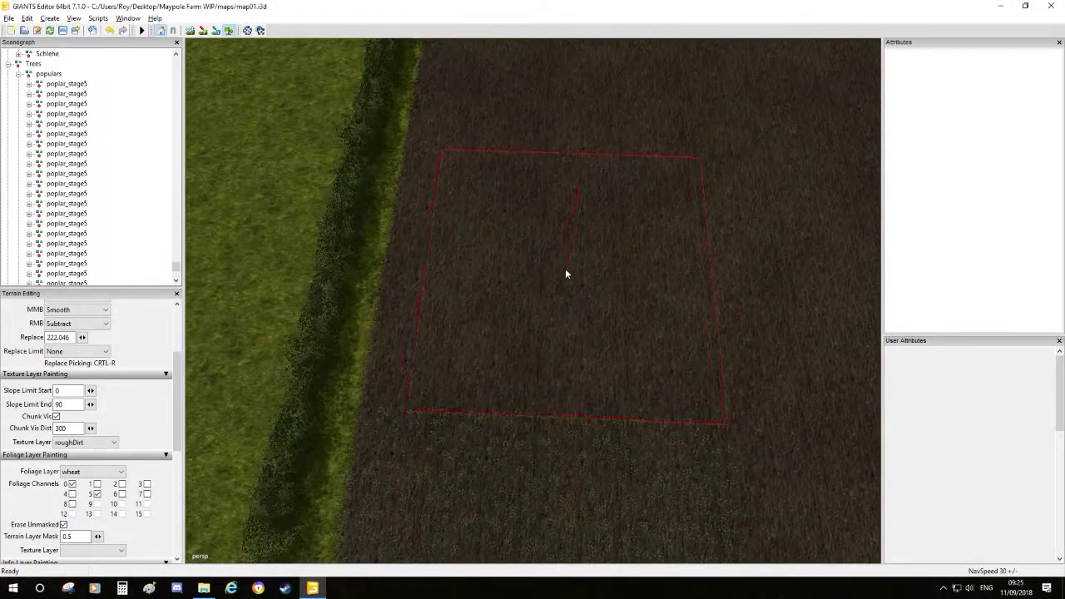
{"action": "scroll", "coordinate": [537, 276], "scroll_direction": "up", "scroll_amount": 2}
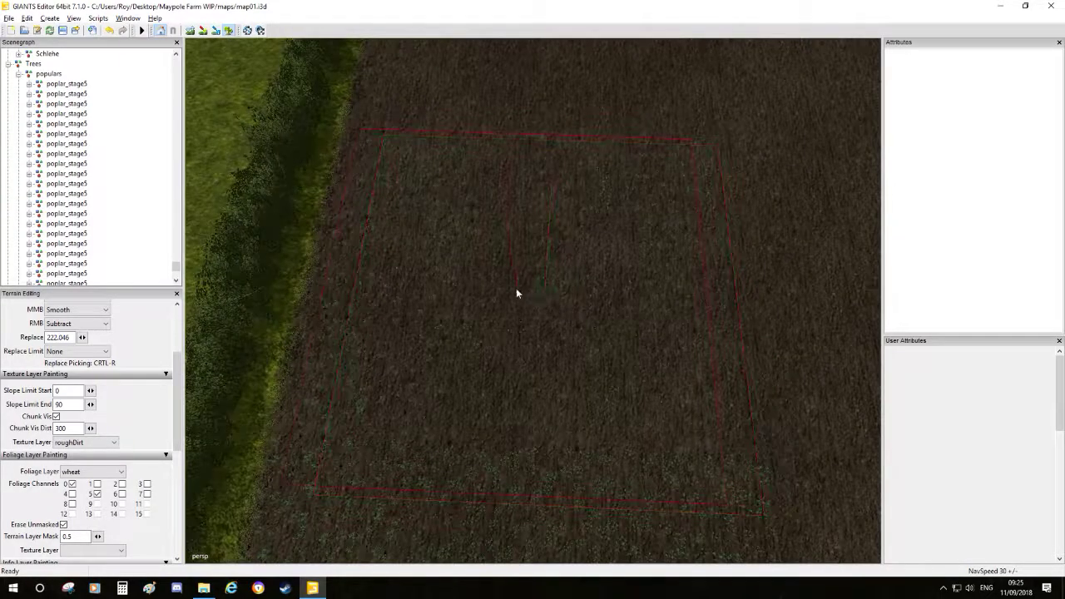
{"action": "scroll", "coordinate": [522, 299], "scroll_direction": "down", "scroll_amount": 3}
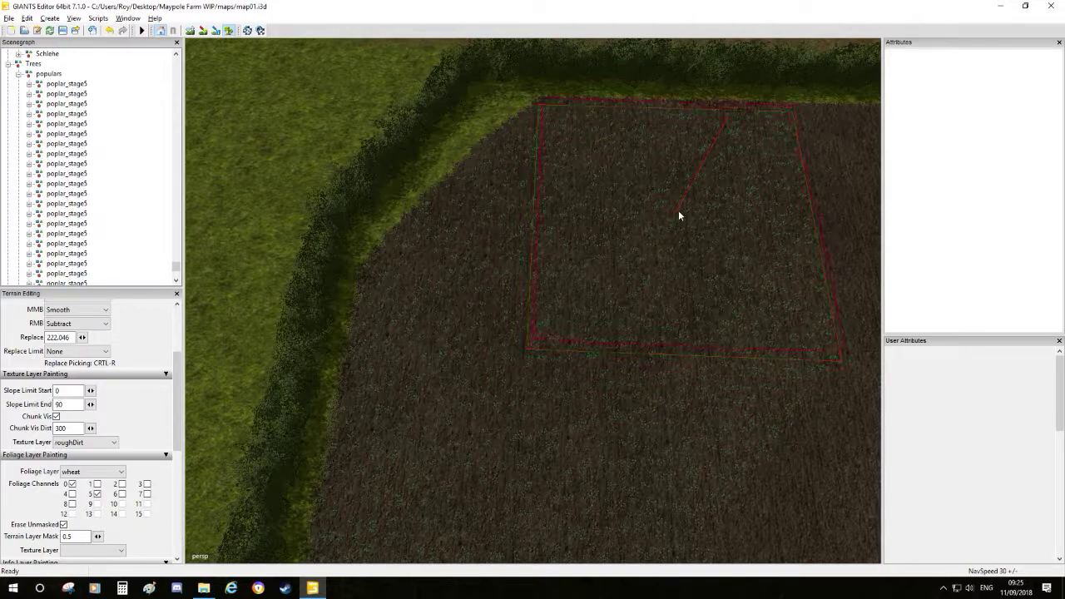
- Paint wheat foliage along the track-side and roadside edges of the ploughed field, up to its far corner
{"action": "mouse_move", "coordinate": [587, 307]}
{"action": "left_mouse_down", "text": "alt"}
{"action": "mouse_move", "coordinate": [658, 338]}
{"action": "mouse_move", "coordinate": [637, 314]}
{"action": "mouse_move", "coordinate": [694, 334]}
{"action": "mouse_move", "coordinate": [634, 338]}
{"action": "mouse_move", "coordinate": [616, 304]}
{"action": "left_mouse_up", "text": "alt"}
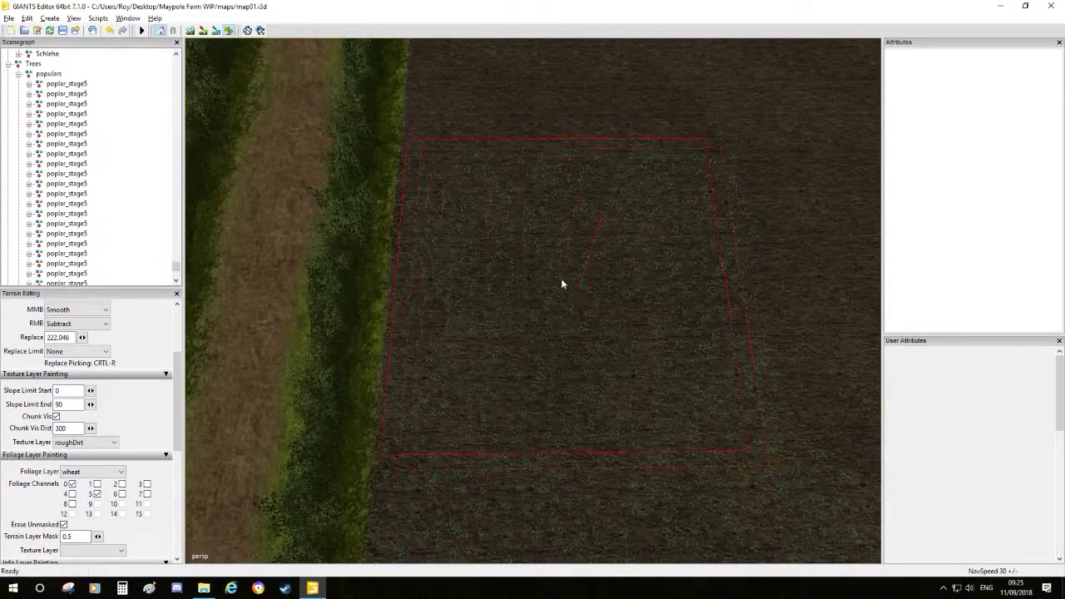
{"action": "scroll", "coordinate": [574, 250], "scroll_direction": "down", "scroll_amount": 5}
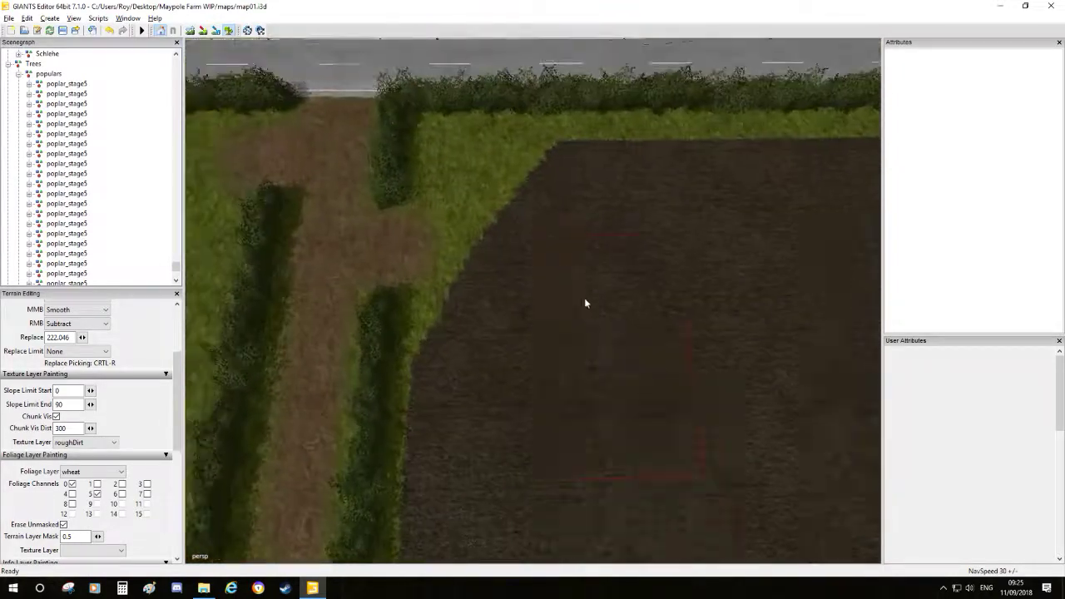
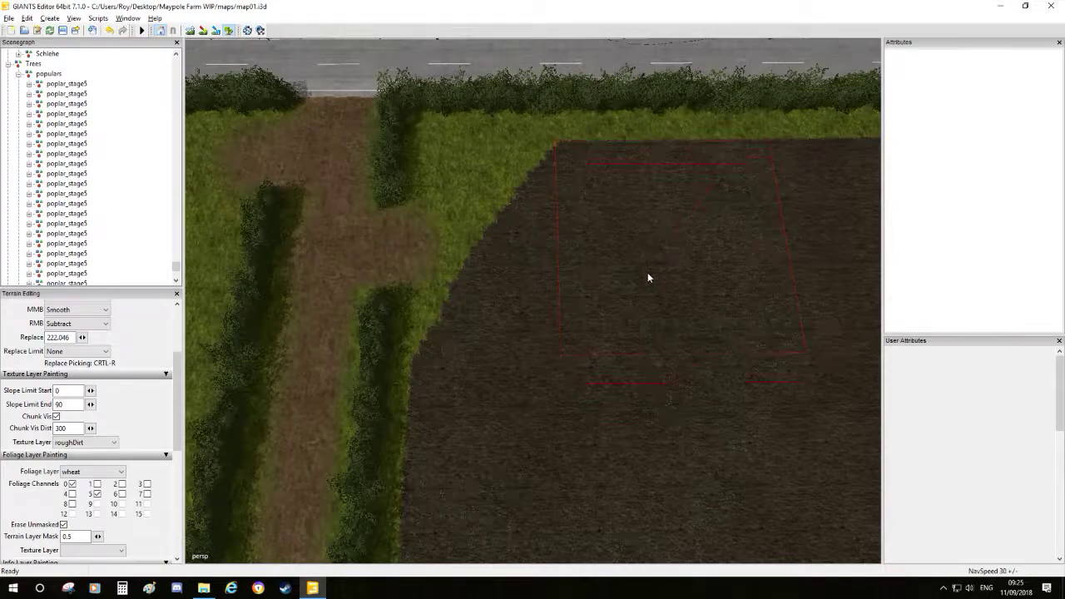
{"action": "right_click_drag", "start_coordinate": [658, 276], "coordinate": [787, 249]}
{"action": "mouse_move", "coordinate": [787, 248]}
{"action": "left_mouse_down", "text": "alt"}
{"action": "mouse_move", "coordinate": [695, 297]}
{"action": "mouse_move", "coordinate": [671, 256]}
{"action": "mouse_move", "coordinate": [632, 274]}
{"action": "mouse_move", "coordinate": [543, 280]}
{"action": "mouse_move", "coordinate": [563, 278]}
{"action": "mouse_move", "coordinate": [554, 318]}
{"action": "left_mouse_up", "text": "alt"}
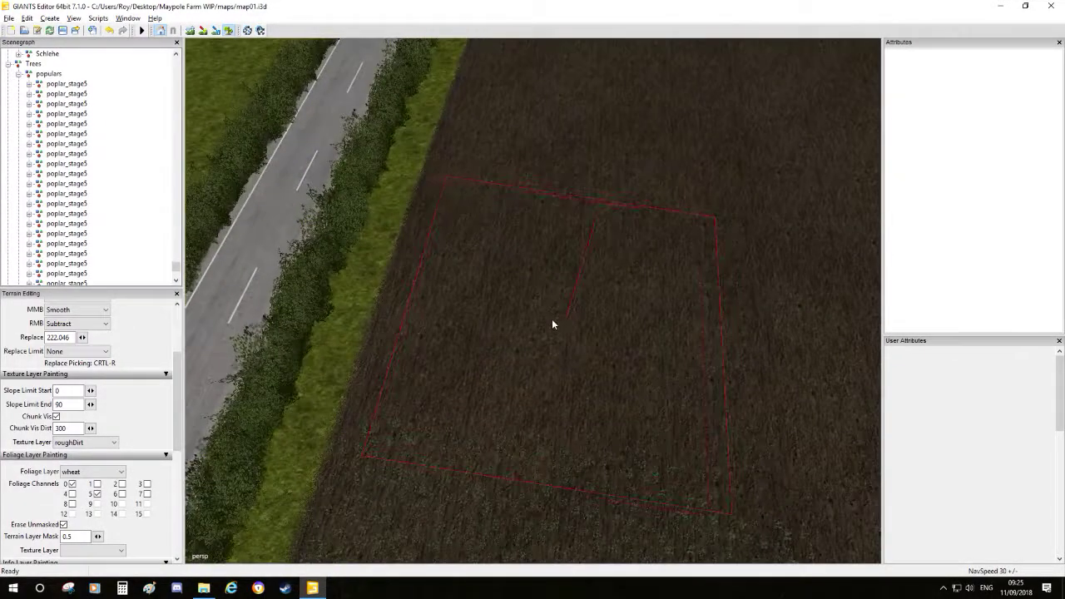
{"action": "left_click_drag", "start_coordinate": [572, 137], "coordinate": [500, 386], "text": "alt"}
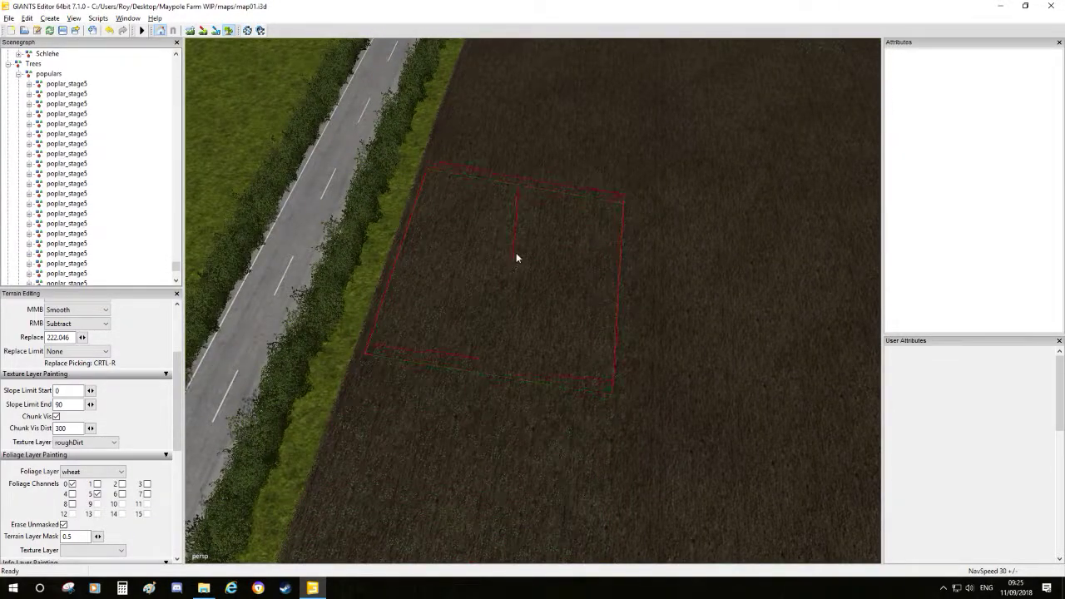
{"action": "mouse_move", "coordinate": [533, 128]}
{"action": "left_mouse_down", "text": "alt"}
{"action": "mouse_move", "coordinate": [528, 196]}
{"action": "mouse_move", "coordinate": [566, 292]}
{"action": "mouse_move", "coordinate": [549, 326]}
{"action": "left_mouse_up", "text": "alt"}
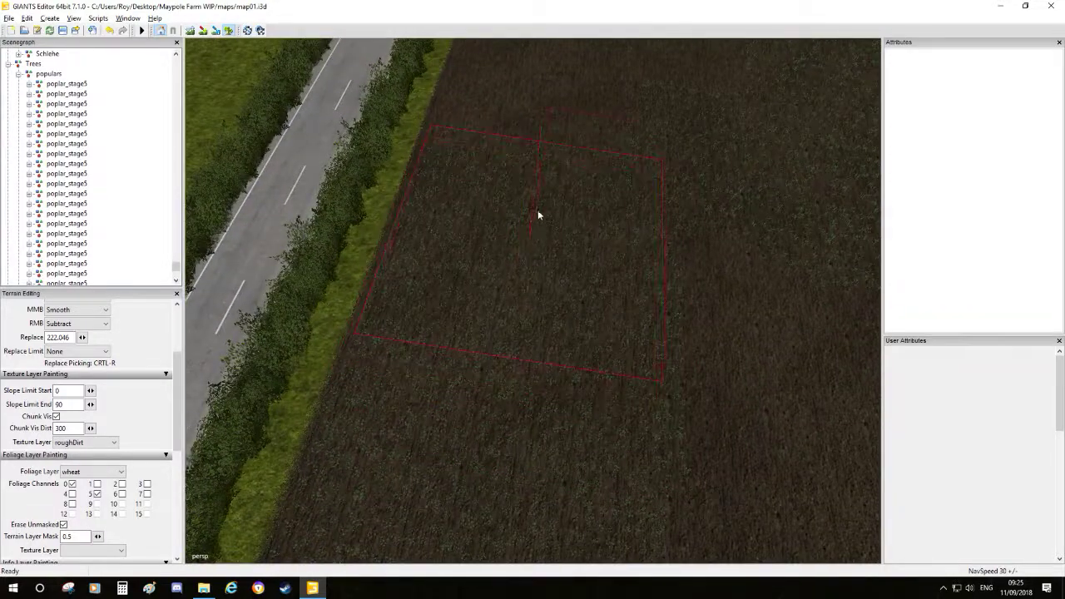
{"action": "mouse_move", "coordinate": [542, 143]}
{"action": "left_mouse_down", "text": "alt"}
{"action": "mouse_move", "coordinate": [546, 234]}
{"action": "mouse_move", "coordinate": [519, 401]}
{"action": "left_mouse_up", "text": "alt"}
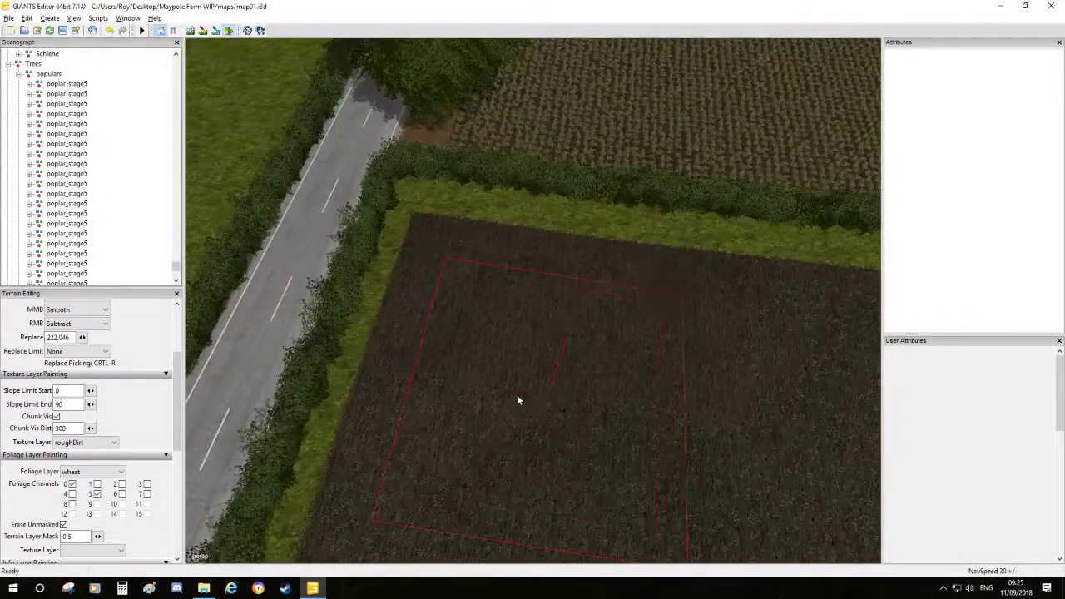
- Fill the remaining interior of the ploughed field with wheat foliage, out to the inner boundary hedge
{"action": "mouse_move", "coordinate": [691, 361]}
{"action": "left_mouse_down", "text": "alt"}
{"action": "mouse_move", "coordinate": [692, 438]}
{"action": "mouse_move", "coordinate": [616, 249]}
{"action": "mouse_move", "coordinate": [604, 235]}
{"action": "mouse_move", "coordinate": [660, 324]}
{"action": "mouse_move", "coordinate": [575, 296]}
{"action": "mouse_move", "coordinate": [560, 266]}
{"action": "left_mouse_up", "text": "alt"}
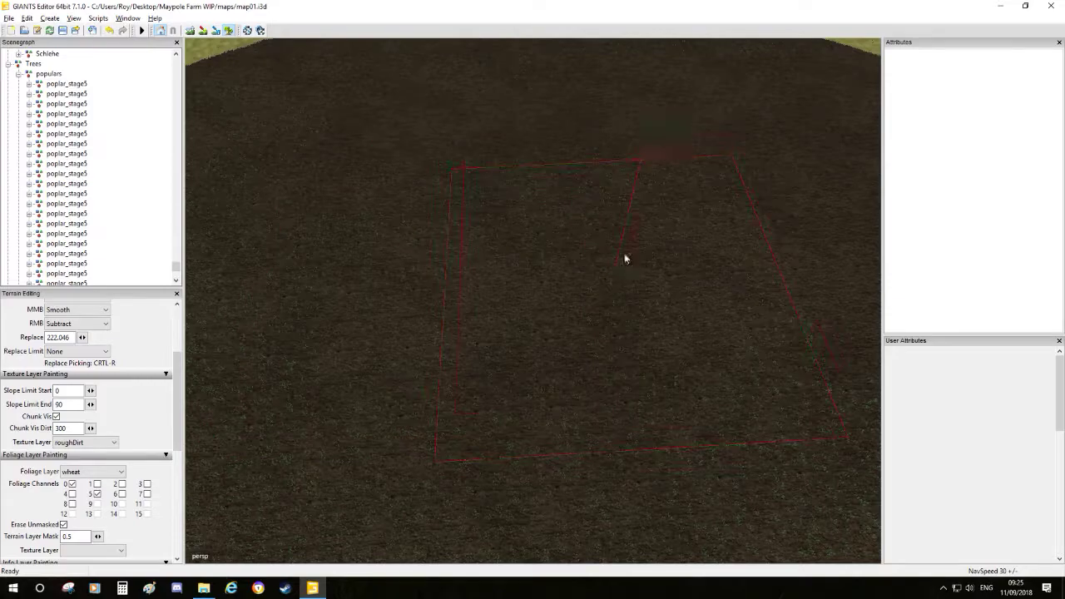
{"action": "scroll", "coordinate": [433, 210], "scroll_direction": "up", "scroll_amount": 5}
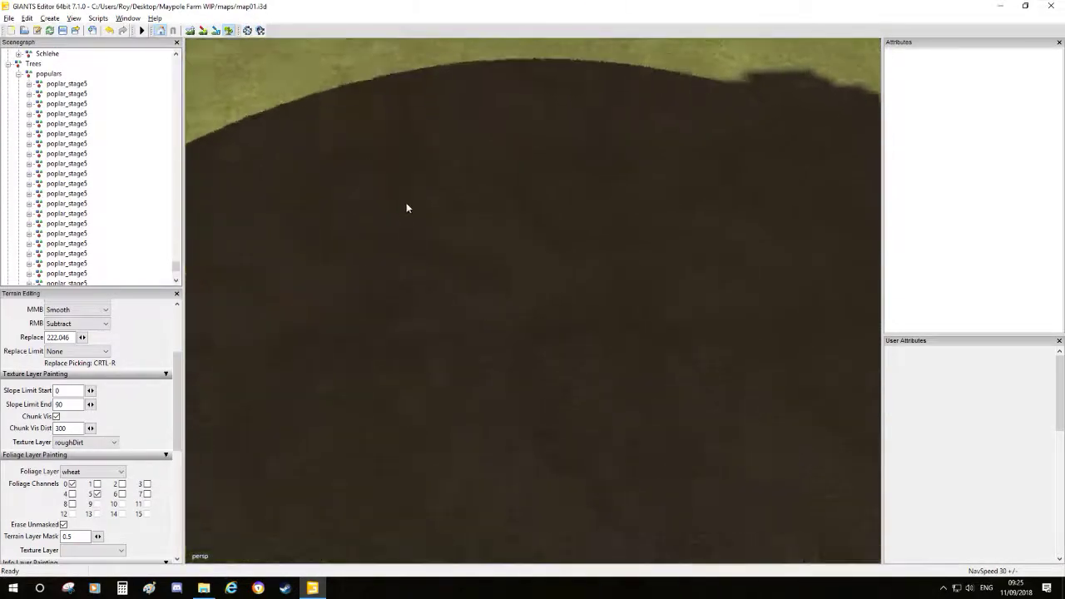
{"action": "left_click_drag", "start_coordinate": [335, 108], "coordinate": [330, 230], "text": "alt"}
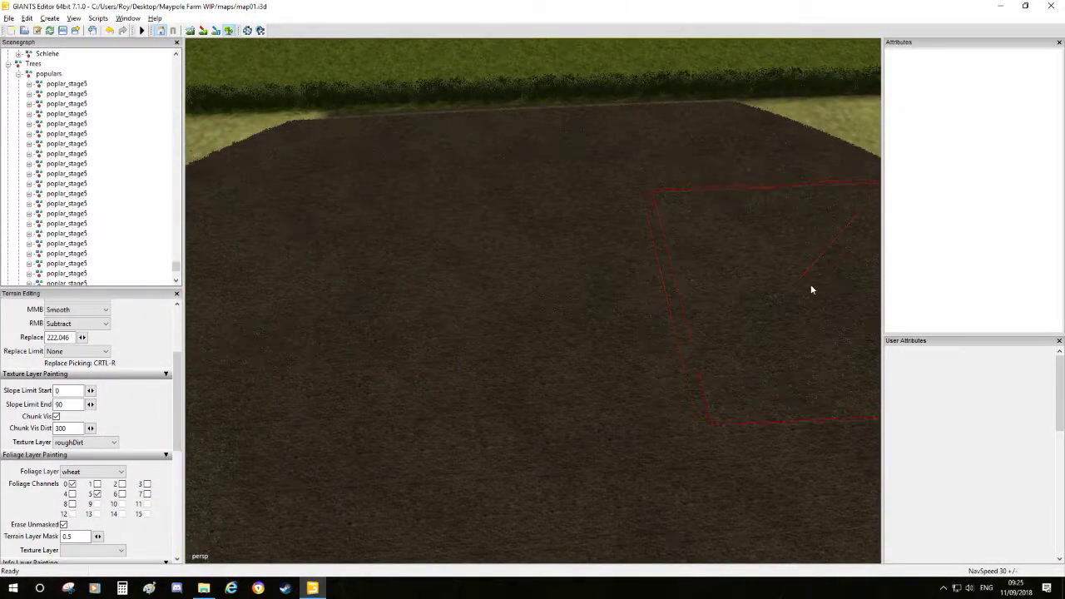
{"action": "mouse_move", "coordinate": [338, 459]}
{"action": "left_mouse_down", "text": "alt"}
{"action": "mouse_move", "coordinate": [448, 379]}
{"action": "mouse_move", "coordinate": [385, 274]}
{"action": "mouse_move", "coordinate": [540, 288]}
{"action": "mouse_move", "coordinate": [352, 287]}
{"action": "left_mouse_up", "text": "alt"}
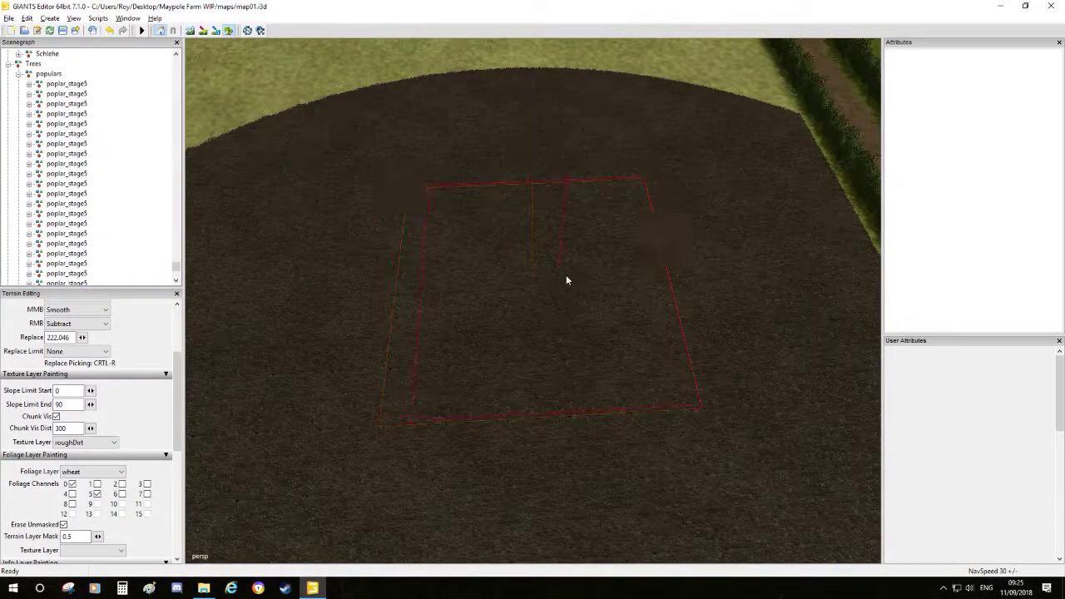
{"action": "mouse_move", "coordinate": [590, 155]}
{"action": "left_mouse_down", "text": "alt"}
{"action": "mouse_move", "coordinate": [468, 124]}
{"action": "mouse_move", "coordinate": [444, 242]}
{"action": "mouse_move", "coordinate": [427, 192]}
{"action": "mouse_move", "coordinate": [479, 130]}
{"action": "mouse_move", "coordinate": [540, 173]}
{"action": "mouse_move", "coordinate": [578, 280]}
{"action": "mouse_move", "coordinate": [543, 355]}
{"action": "mouse_move", "coordinate": [577, 266]}
{"action": "mouse_move", "coordinate": [429, 313]}
{"action": "mouse_move", "coordinate": [535, 197]}
{"action": "mouse_move", "coordinate": [553, 105]}
{"action": "left_mouse_up", "text": "alt"}
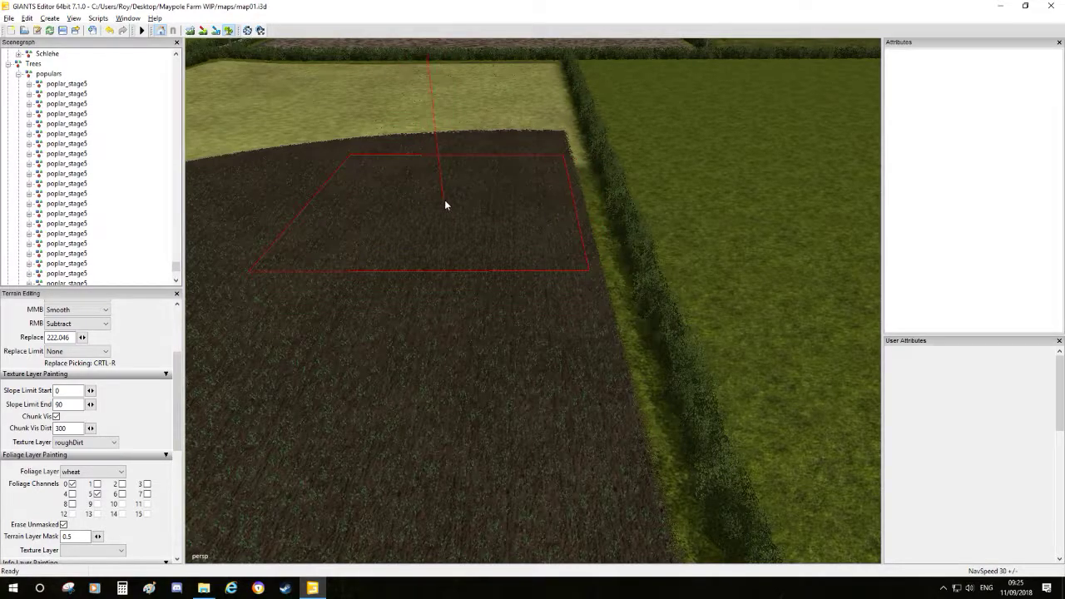
{"action": "mouse_move", "coordinate": [456, 202]}
{"action": "left_mouse_down", "text": "alt"}
{"action": "mouse_move", "coordinate": [442, 236]}
{"action": "mouse_move", "coordinate": [430, 236]}
{"action": "mouse_move", "coordinate": [433, 285]}
{"action": "mouse_move", "coordinate": [444, 268]}
{"action": "mouse_move", "coordinate": [468, 278]}
{"action": "left_mouse_up", "text": "alt"}
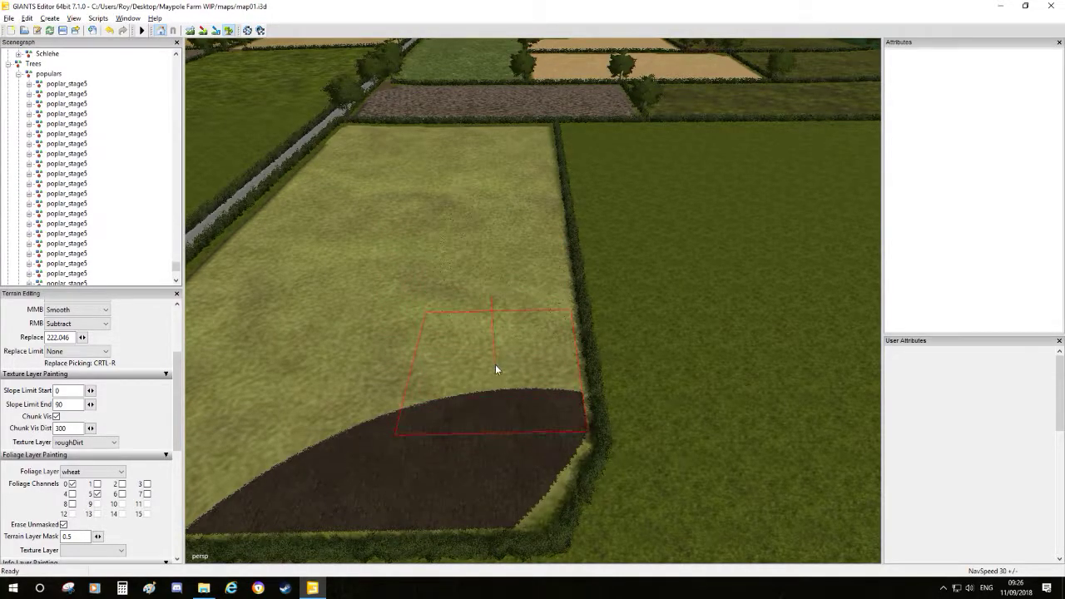
- Inspect the sown field, the surrounding farmland and the end of the dirt track beside it
{"action": "left_click_drag", "start_coordinate": [489, 376], "coordinate": [529, 385], "text": "alt"}
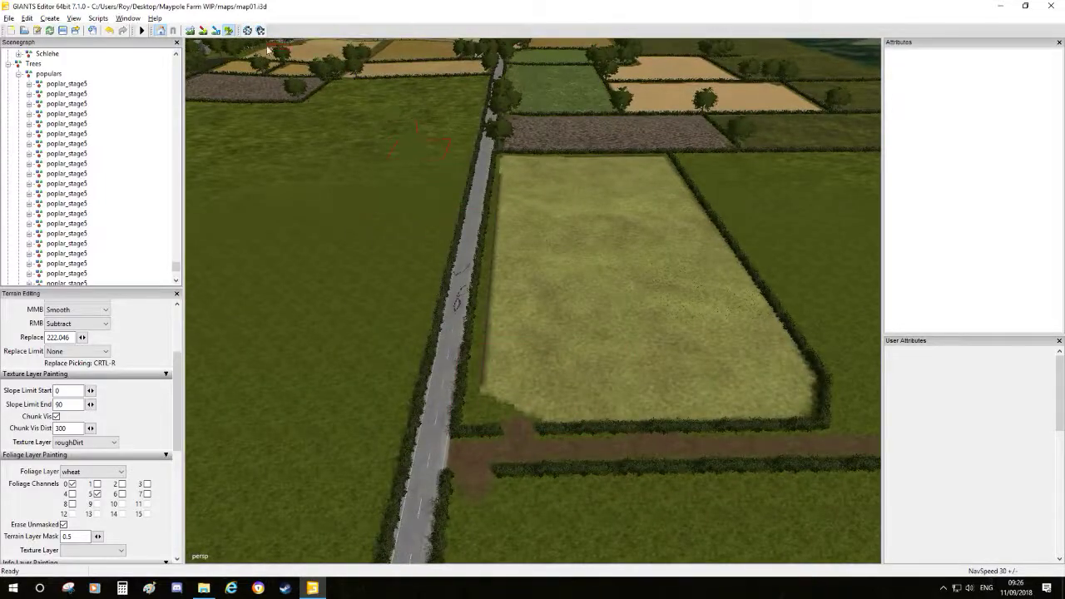
{"action": "mouse_move", "coordinate": [362, 115]}
{"action": "left_mouse_down", "text": "alt"}
{"action": "mouse_move", "coordinate": [776, 278]}
{"action": "mouse_move", "coordinate": [603, 207]}
{"action": "mouse_move", "coordinate": [565, 238]}
{"action": "mouse_move", "coordinate": [507, 361]}
{"action": "mouse_move", "coordinate": [507, 333]}
{"action": "mouse_move", "coordinate": [662, 239]}
{"action": "mouse_move", "coordinate": [583, 335]}
{"action": "mouse_move", "coordinate": [510, 347]}
{"action": "mouse_move", "coordinate": [537, 304]}
{"action": "mouse_move", "coordinate": [516, 316]}
{"action": "mouse_move", "coordinate": [593, 347]}
{"action": "mouse_move", "coordinate": [605, 341]}
{"action": "mouse_move", "coordinate": [403, 323]}
{"action": "mouse_move", "coordinate": [348, 277]}
{"action": "left_mouse_up", "text": "alt"}
{"action": "left_click_drag", "start_coordinate": [423, 206], "coordinate": [548, 307], "text": "alt"}
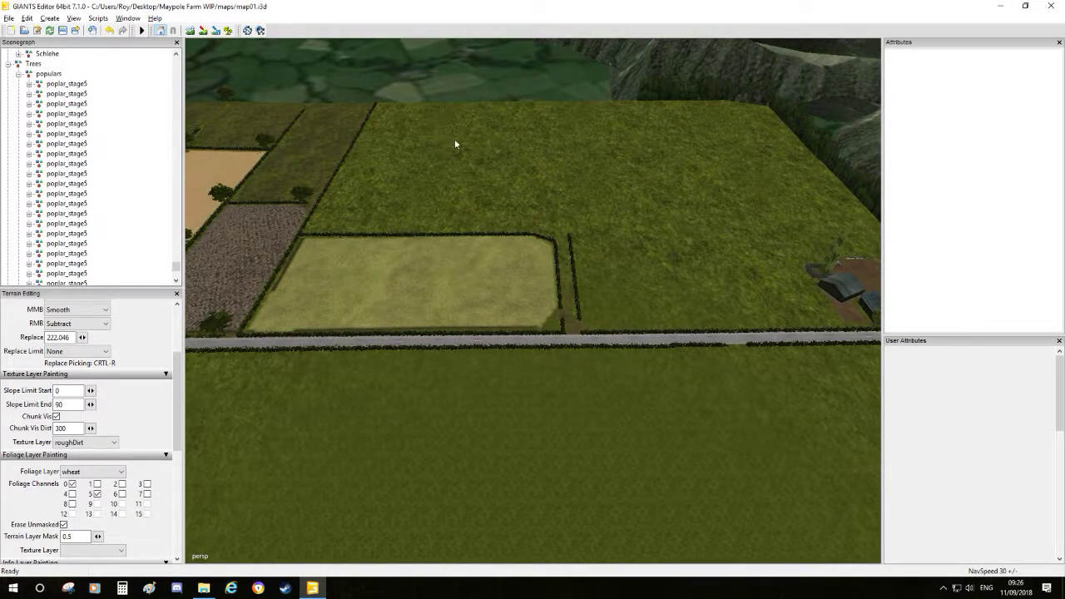
{"action": "left_click_drag", "start_coordinate": [482, 179], "coordinate": [335, 95], "text": "alt"}
{"action": "left_click_drag", "start_coordinate": [509, 258], "coordinate": [558, 292], "text": "alt"}
{"action": "scroll", "coordinate": [558, 292], "scroll_direction": "up", "scroll_amount": 3}
{"action": "left_click_drag", "start_coordinate": [527, 340], "coordinate": [441, 318], "text": "alt"}
{"action": "left_click_drag", "start_coordinate": [515, 266], "coordinate": [419, 402], "text": "alt"}
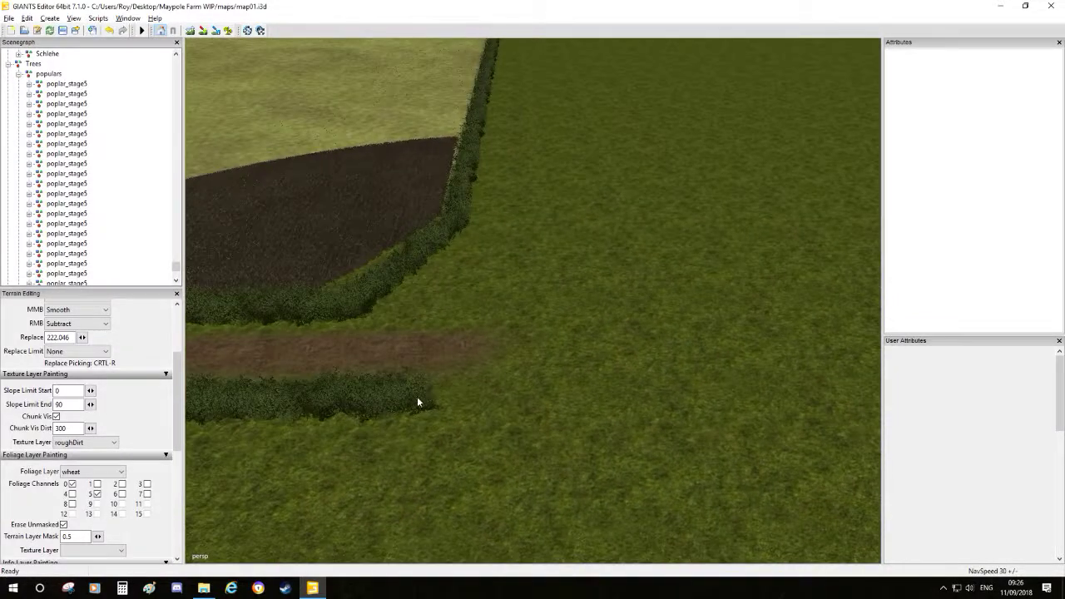
- Duplicate the Schlehe hedge at the track's end and place the copy beyond the opposite side, at about X 813.18, Z 802.23
{"action": "left_click", "coordinate": [352, 395]}
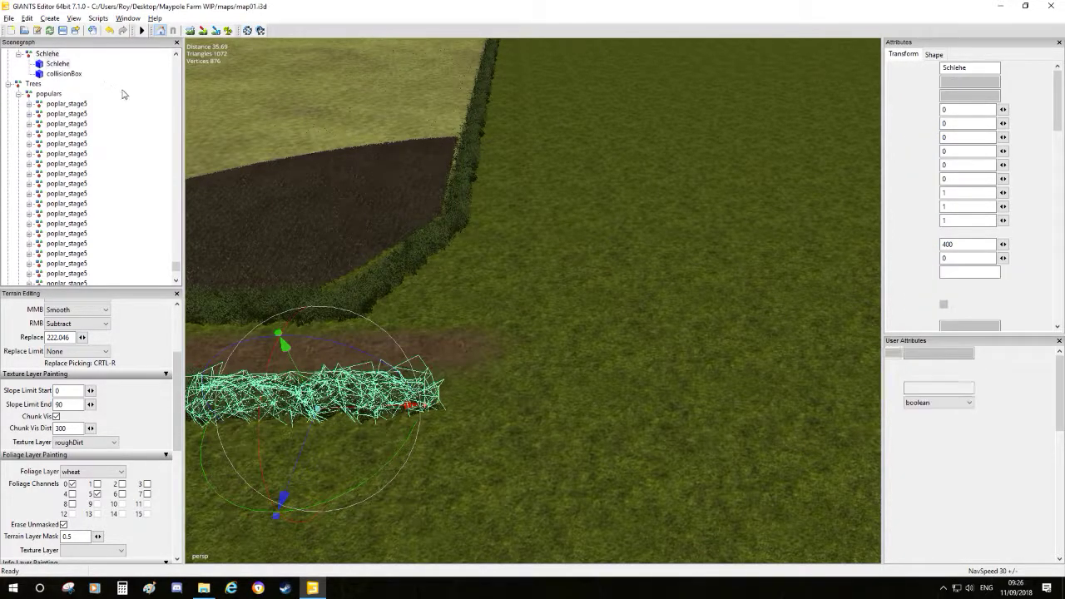
{"action": "key", "text": "Left"}
{"action": "key", "text": "Left"}
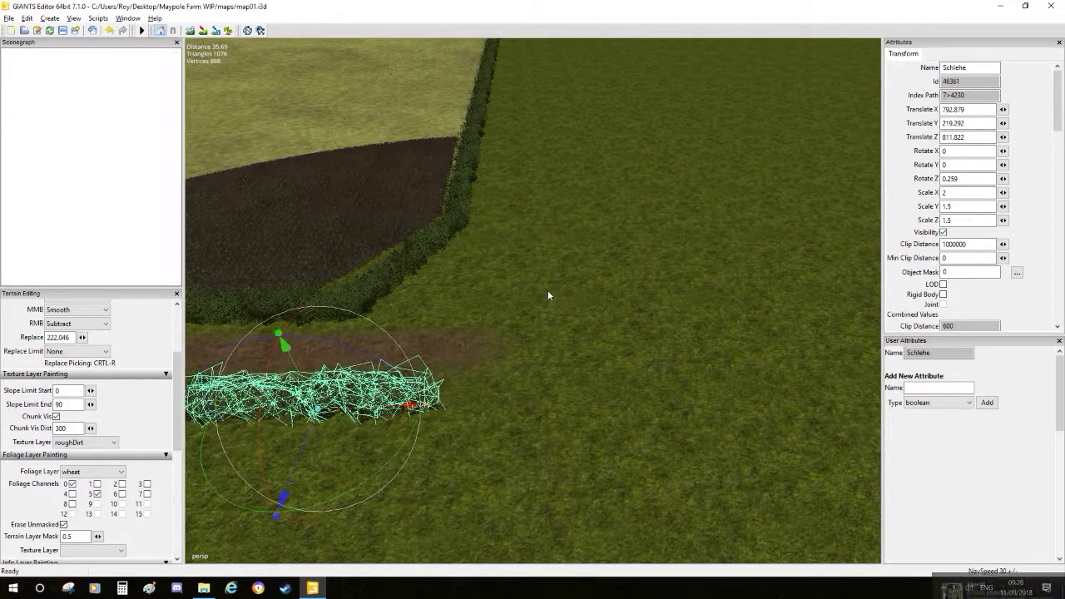
{"action": "key", "text": "ctrl+b"}
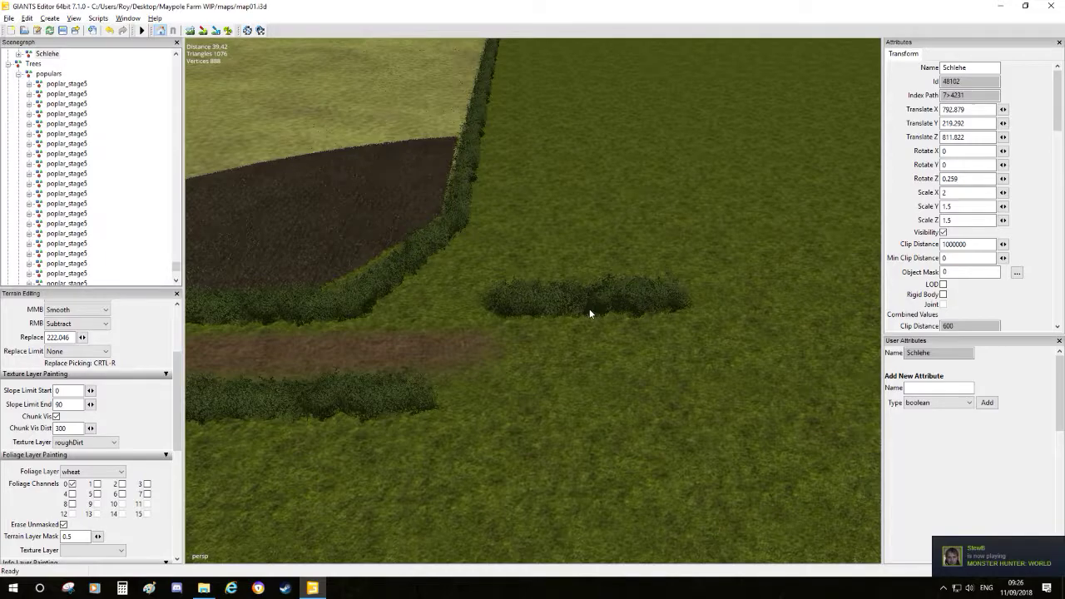
{"action": "left_click", "coordinate": [593, 309]}
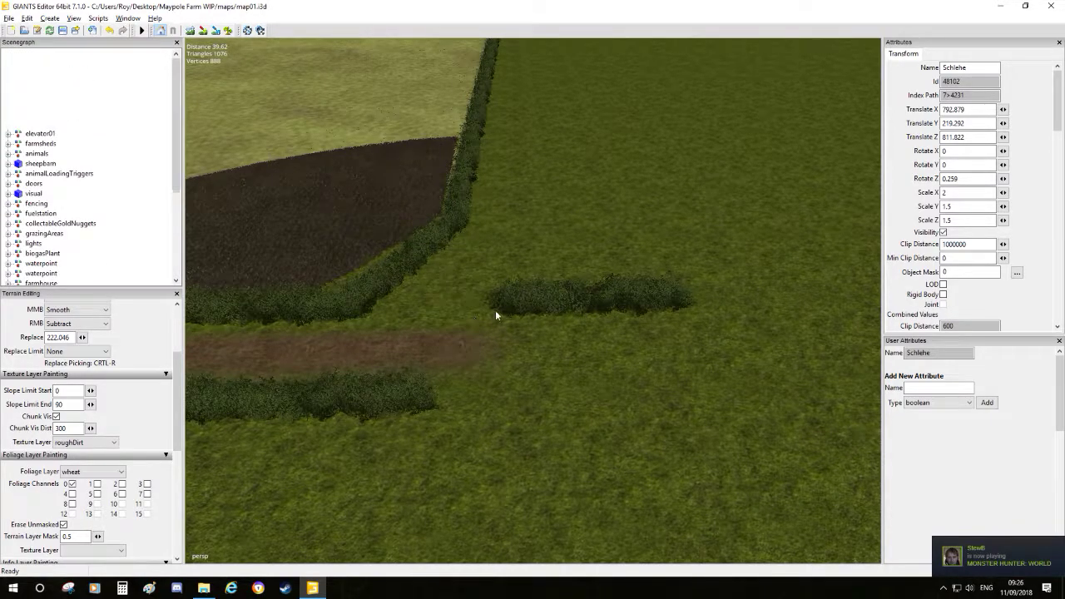
{"action": "left_click_drag", "start_coordinate": [519, 303], "coordinate": [572, 250], "text": "alt"}
{"action": "middle_click_drag", "start_coordinate": [573, 249], "coordinate": [602, 211], "text": "alt"}
{"action": "scroll", "coordinate": [446, 282], "scroll_direction": "up", "scroll_amount": 3}
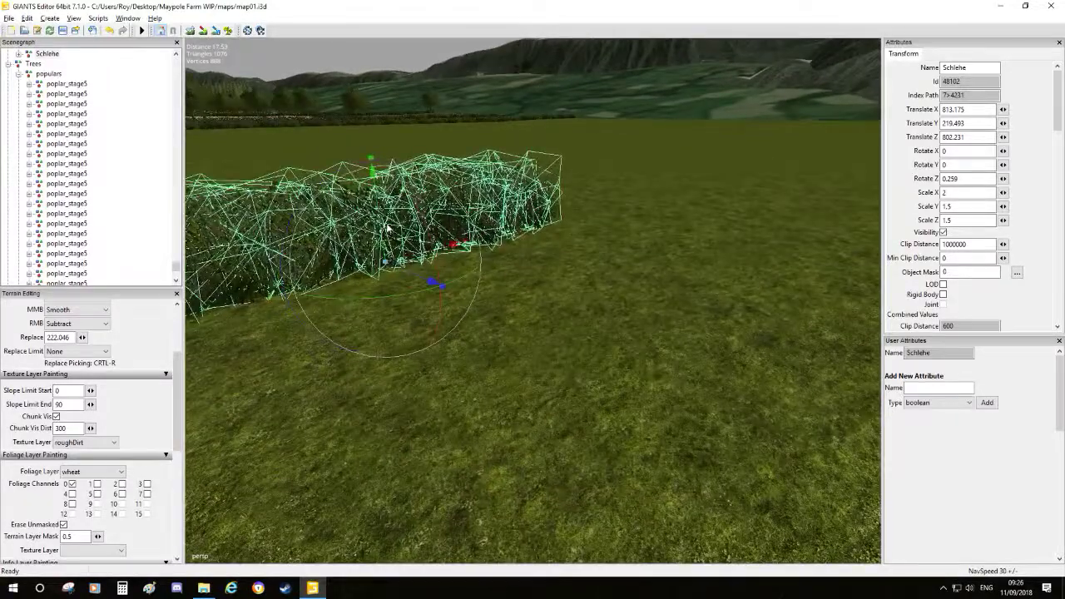
{"action": "left_click_drag", "start_coordinate": [386, 233], "coordinate": [495, 300], "text": "alt"}
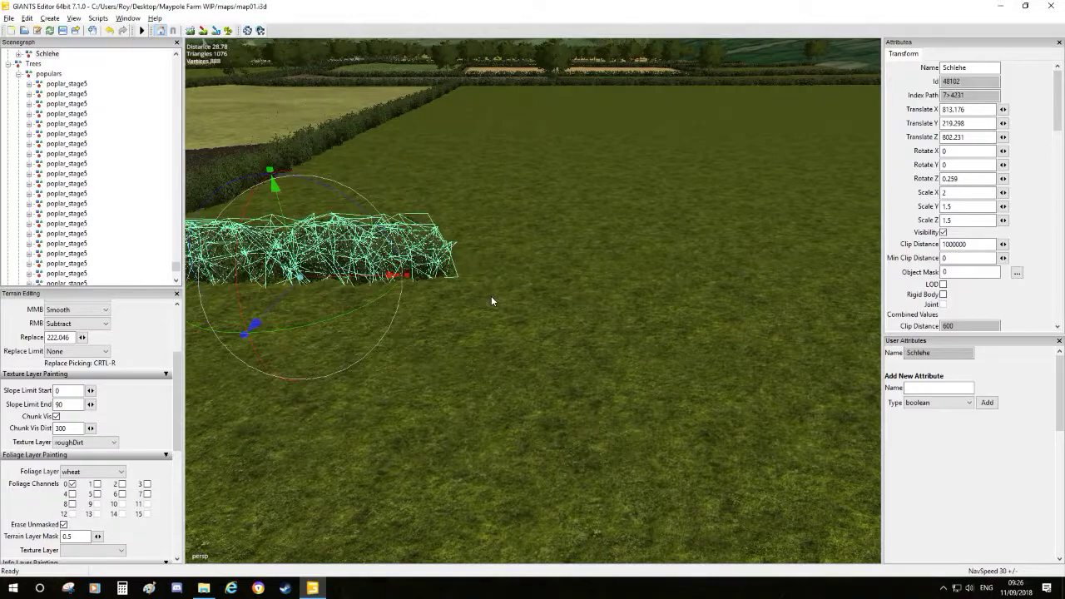
- Duplicate the new hedge piece and move the copy along its line to X 828.388, lowering it to Y 219.014
{"action": "key", "text": "ctrl+d"}
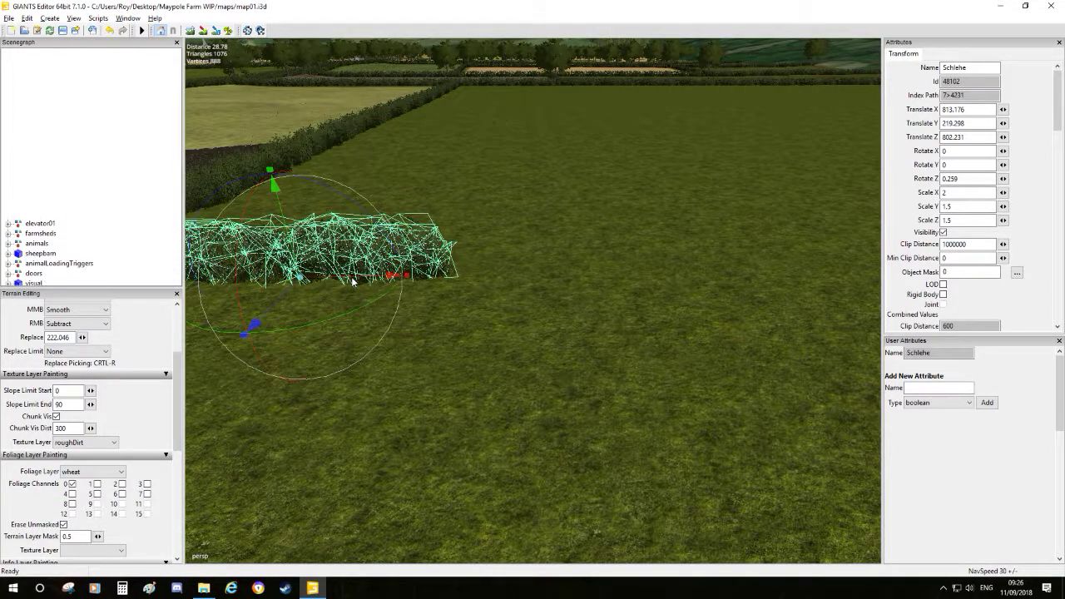
{"action": "left_click_drag", "start_coordinate": [388, 282], "coordinate": [645, 279]}
{"action": "left_click_drag", "start_coordinate": [571, 240], "coordinate": [573, 249]}
- Examine how the new hedge line sits relative to the dirt track, field, road and nearby farm buildings
{"action": "scroll", "coordinate": [581, 269], "scroll_direction": "down", "scroll_amount": 5}
{"action": "middle_click_drag", "start_coordinate": [582, 271], "coordinate": [642, 312], "text": "alt"}
{"action": "mouse_move", "coordinate": [641, 312]}
{"action": "left_mouse_down", "text": "alt"}
{"action": "mouse_move", "coordinate": [622, 325]}
{"action": "mouse_move", "coordinate": [647, 307]}
{"action": "mouse_move", "coordinate": [759, 292]}
{"action": "mouse_move", "coordinate": [611, 342]}
{"action": "mouse_move", "coordinate": [650, 294]}
{"action": "mouse_move", "coordinate": [640, 296]}
{"action": "left_mouse_up", "text": "alt"}
{"action": "left_click_drag", "start_coordinate": [562, 216], "coordinate": [520, 301], "text": "alt"}
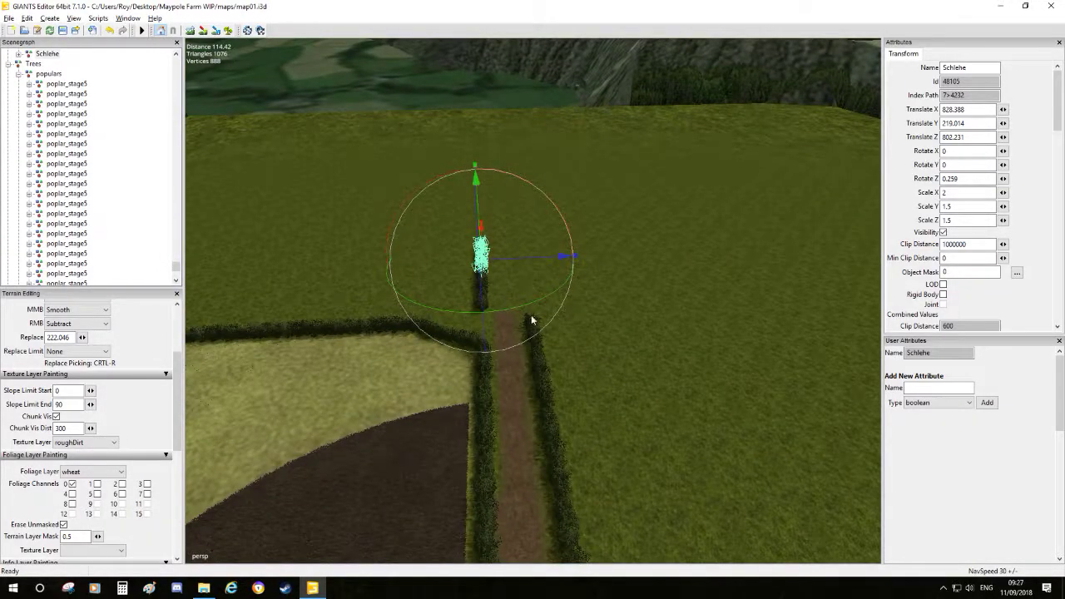
{"action": "left_click_drag", "start_coordinate": [514, 317], "coordinate": [576, 224], "text": "alt"}
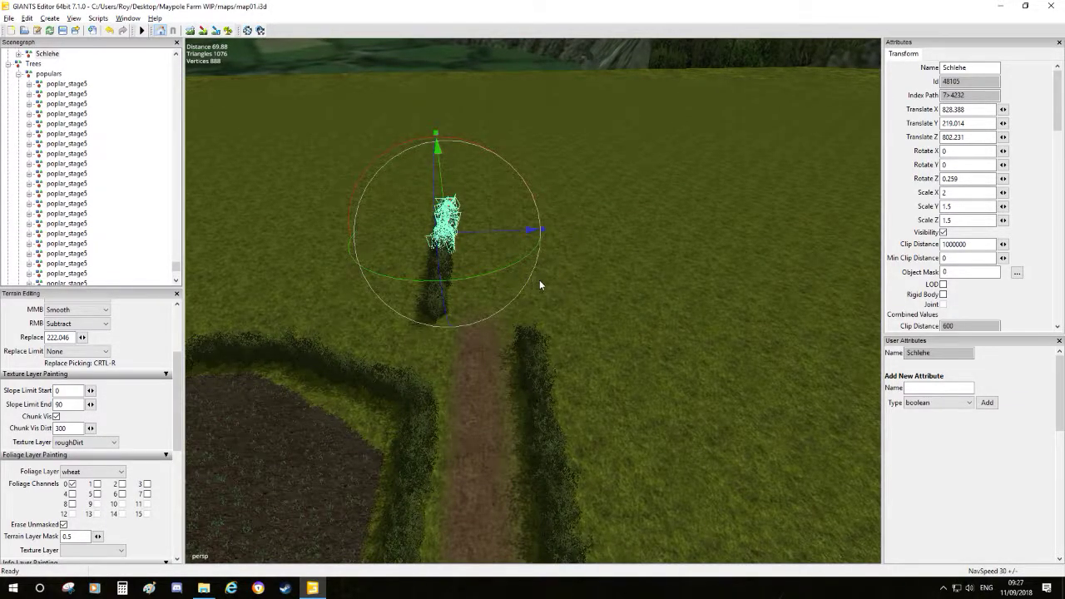
{"action": "left_click_drag", "start_coordinate": [632, 262], "coordinate": [610, 460], "text": "alt"}
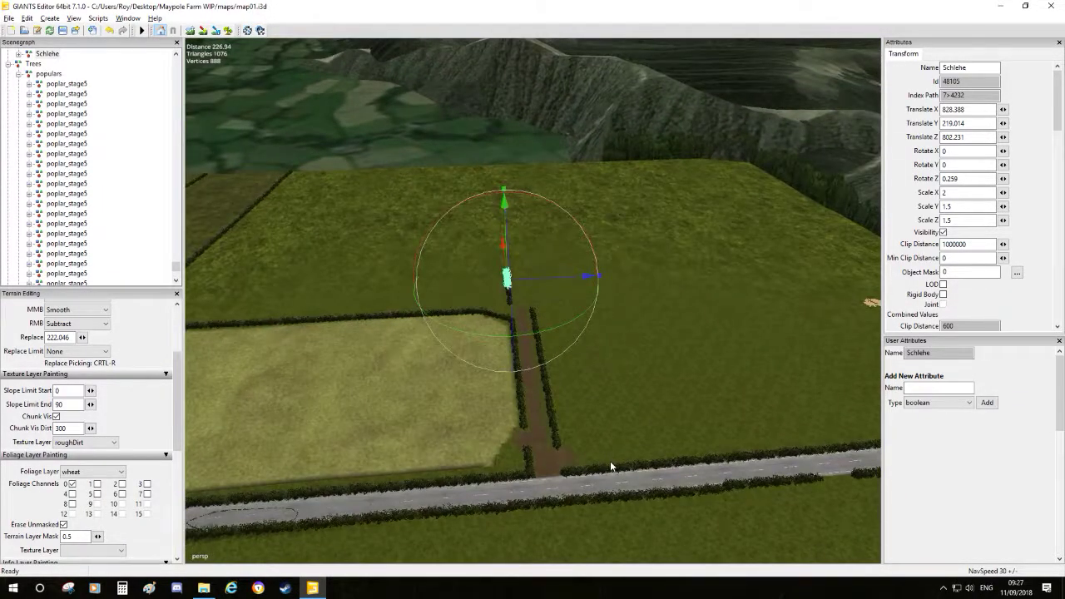
{"action": "left_click_drag", "start_coordinate": [526, 292], "coordinate": [465, 338], "text": "alt"}
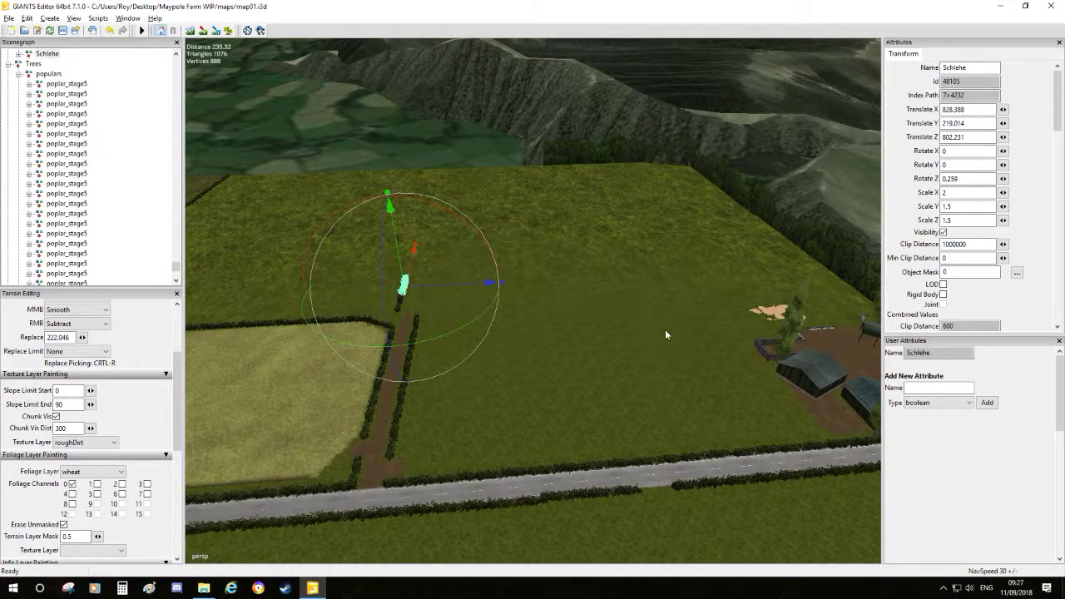
{"action": "left_click_drag", "start_coordinate": [481, 316], "coordinate": [532, 289], "text": "alt"}
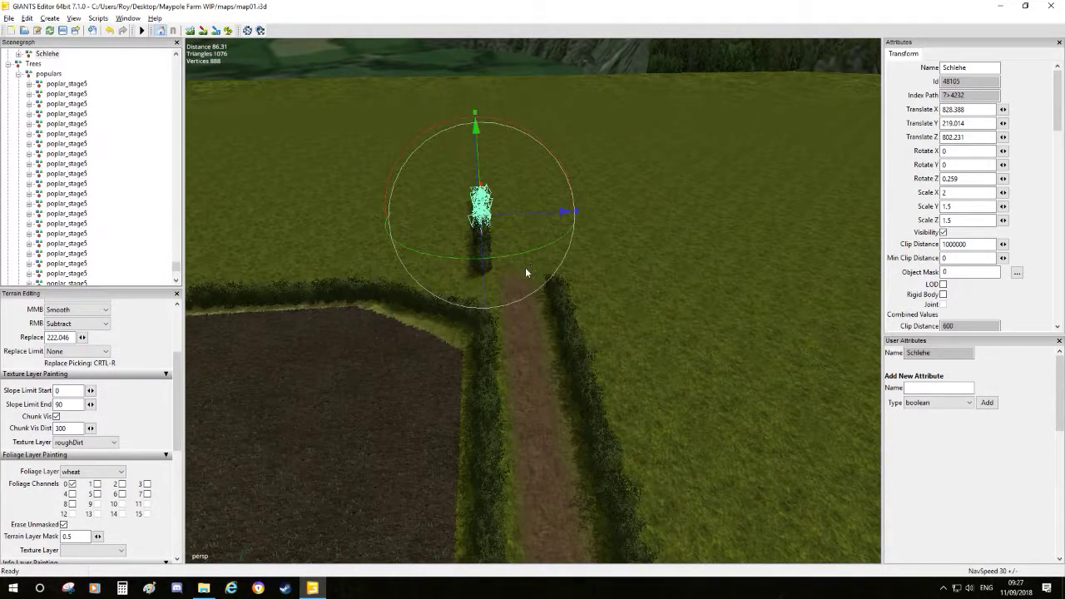
{"action": "left_click", "coordinate": [537, 315]}
{"action": "left_click_drag", "start_coordinate": [537, 363], "coordinate": [481, 312], "text": "alt"}
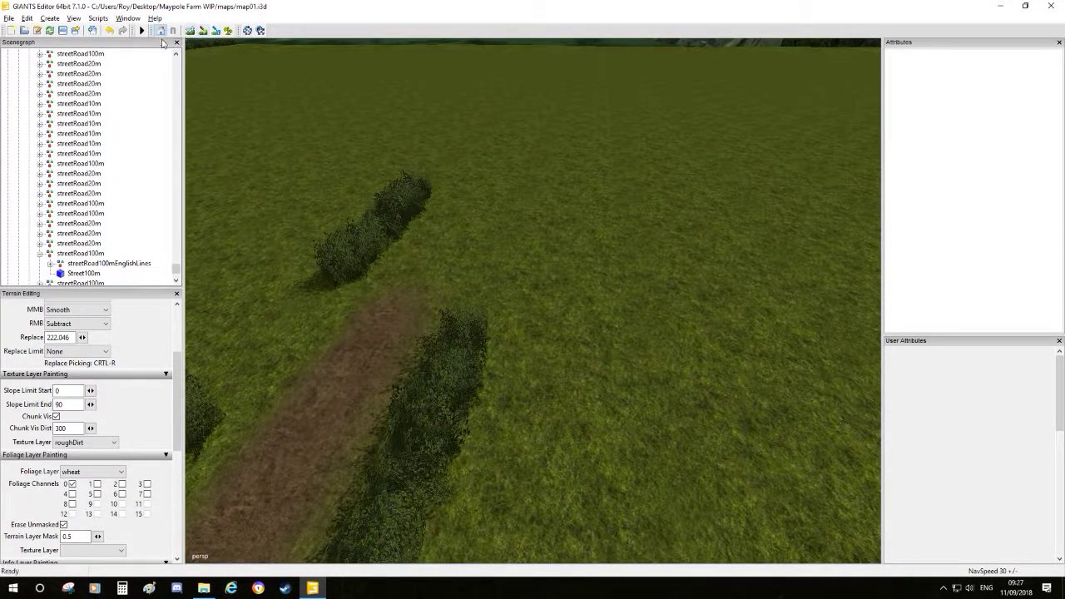
- Undo the last change to the hedge line and prepare roughDirt texture painting with a brush radius of 1
{"action": "left_click", "coordinate": [108, 33]}
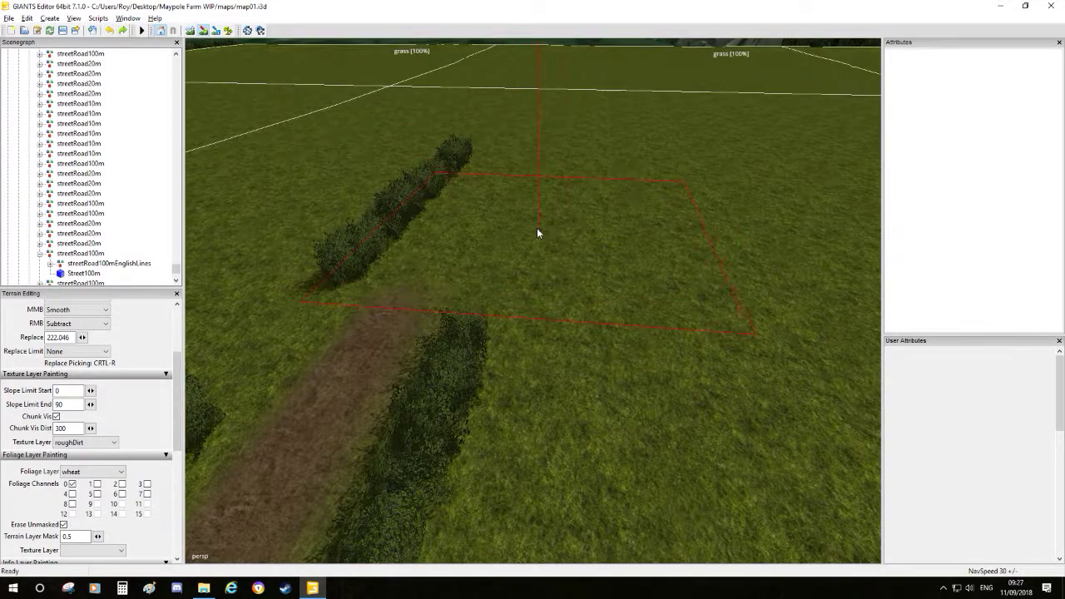
{"action": "scroll", "coordinate": [150, 369], "scroll_direction": "up", "scroll_amount": 3}
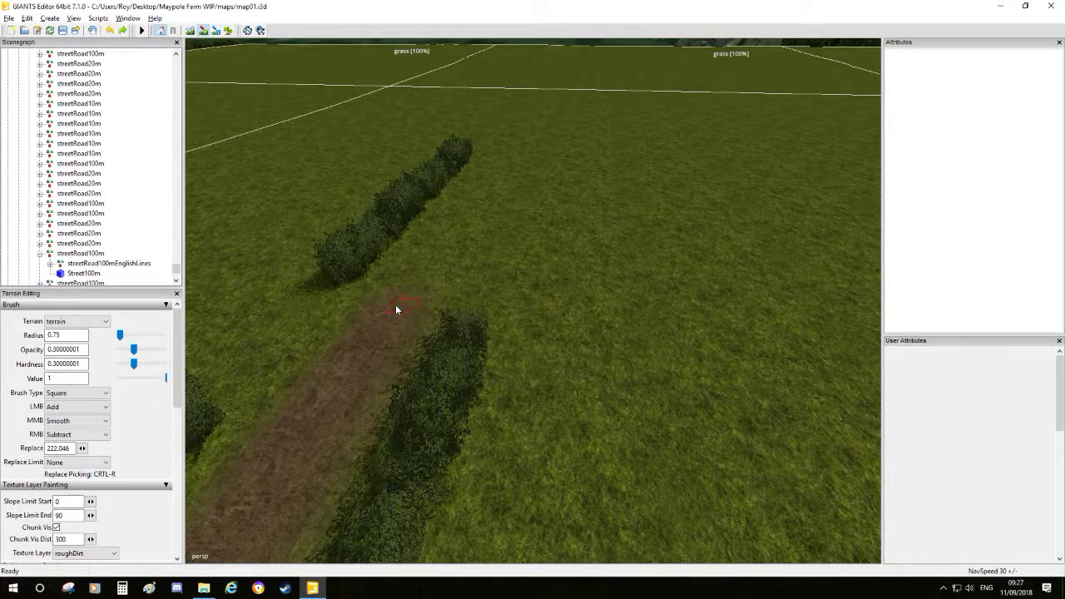
{"action": "scroll", "coordinate": [384, 309], "scroll_direction": "up", "scroll_amount": 1, "text": "shift"}
- Paint roughDirt from the track's end around the near end of the new hedge and along its field side
{"action": "left_click_drag", "start_coordinate": [574, 226], "coordinate": [618, 227], "text": "alt"}
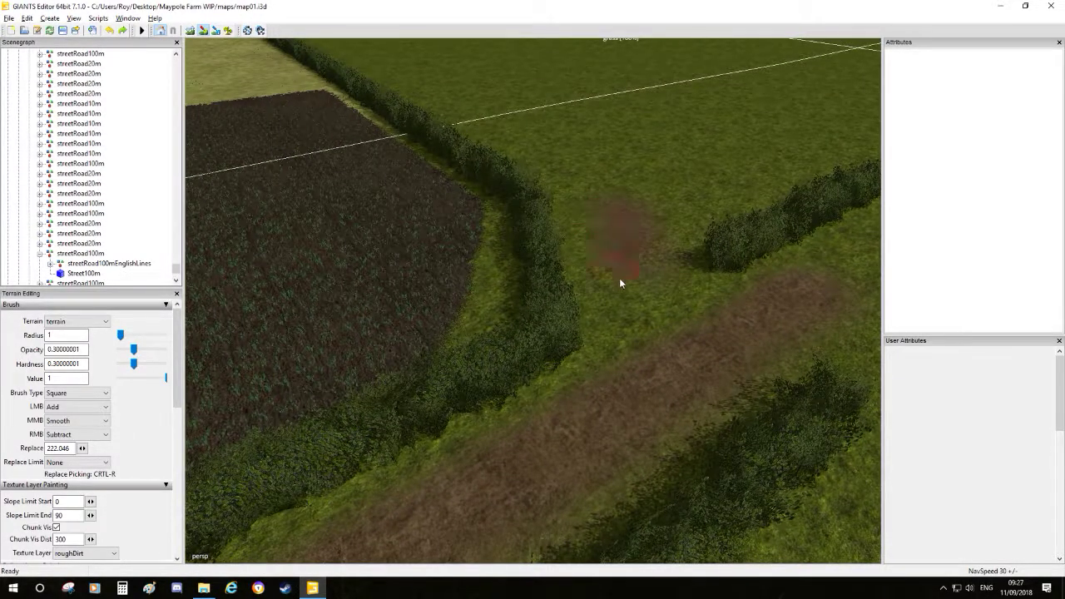
{"action": "left_click_drag", "start_coordinate": [611, 238], "coordinate": [480, 384], "text": "alt"}
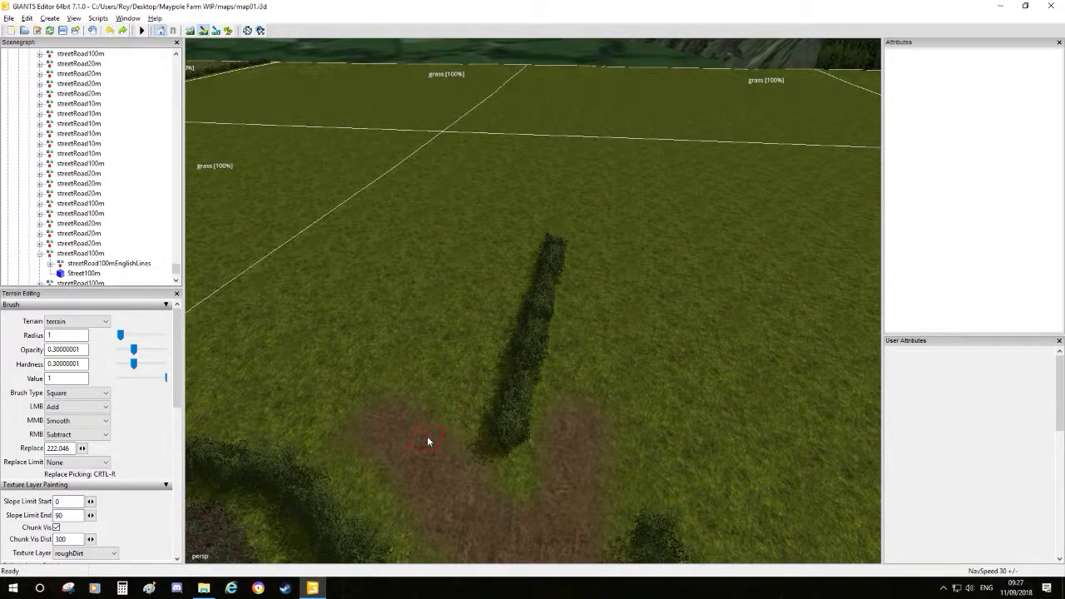
{"action": "left_click_drag", "start_coordinate": [486, 301], "coordinate": [506, 249]}
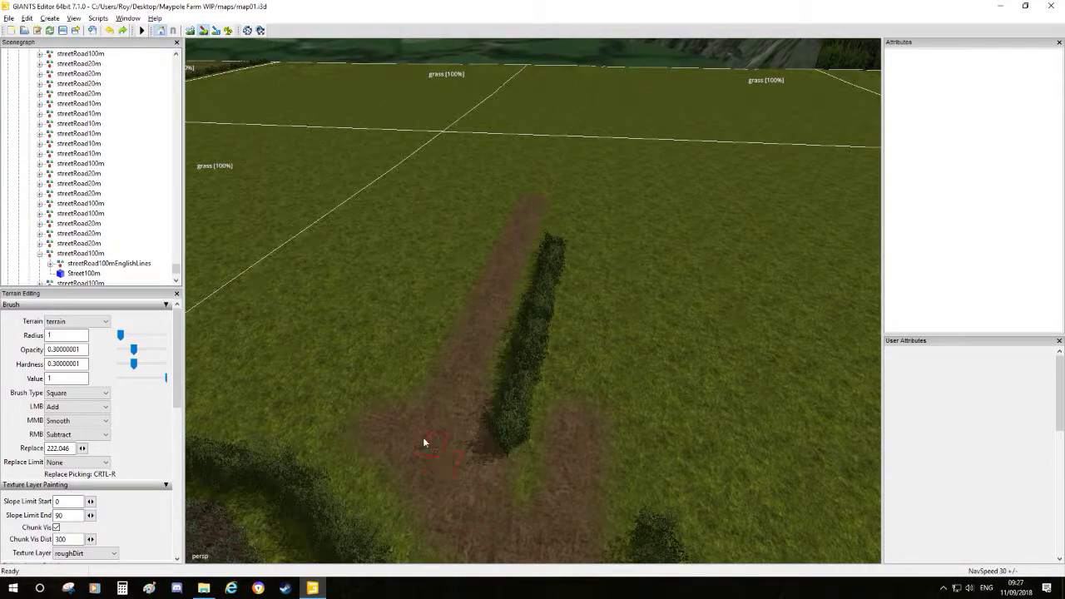
{"action": "left_click_drag", "start_coordinate": [390, 434], "coordinate": [536, 392], "text": "alt"}
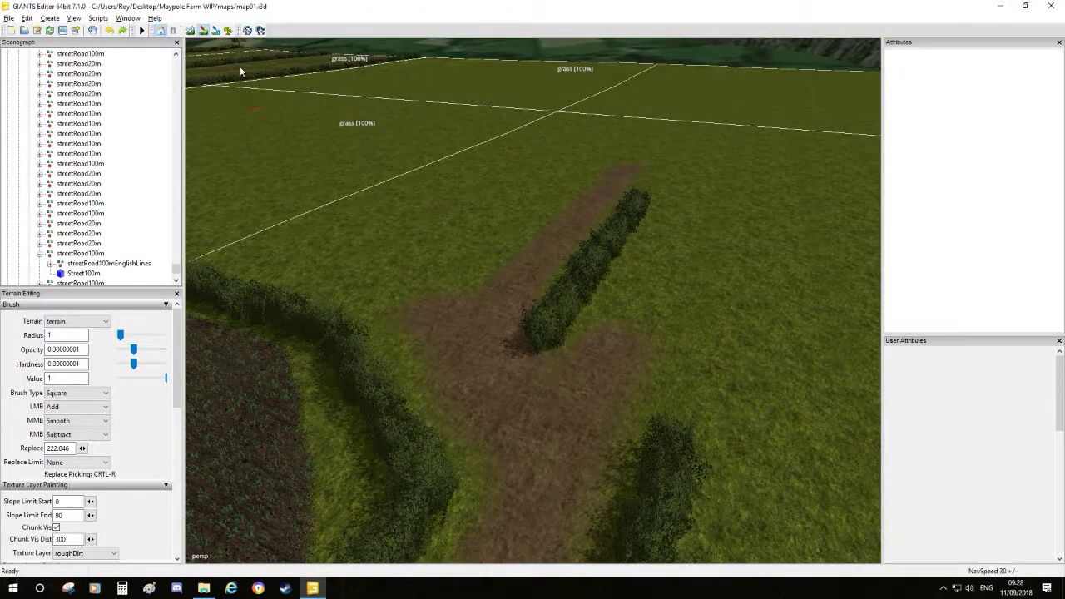
- Leave texture painting and duplicate the last piece of the new hedge, moving the copy along the line to X 844.636, Y 219.088
{"action": "left_click", "coordinate": [203, 32]}
{"action": "mouse_move", "coordinate": [492, 222]}
{"action": "left_mouse_down", "text": "alt"}
{"action": "mouse_move", "coordinate": [539, 231]}
{"action": "mouse_move", "coordinate": [461, 259]}
{"action": "mouse_move", "coordinate": [536, 282]}
{"action": "mouse_move", "coordinate": [214, 295]}
{"action": "left_mouse_up", "text": "alt"}
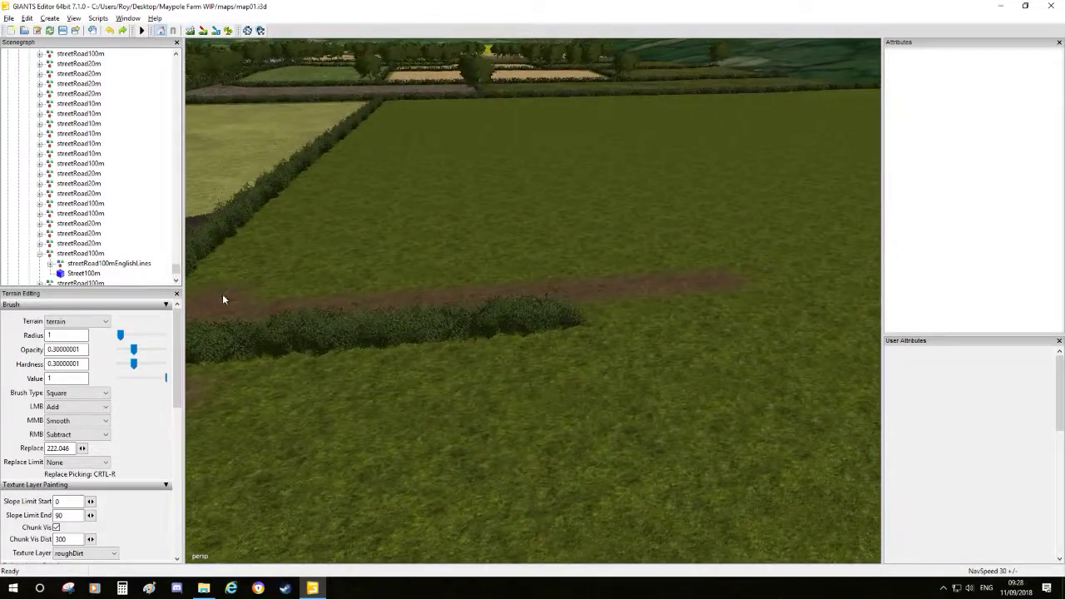
{"action": "left_click", "coordinate": [526, 334]}
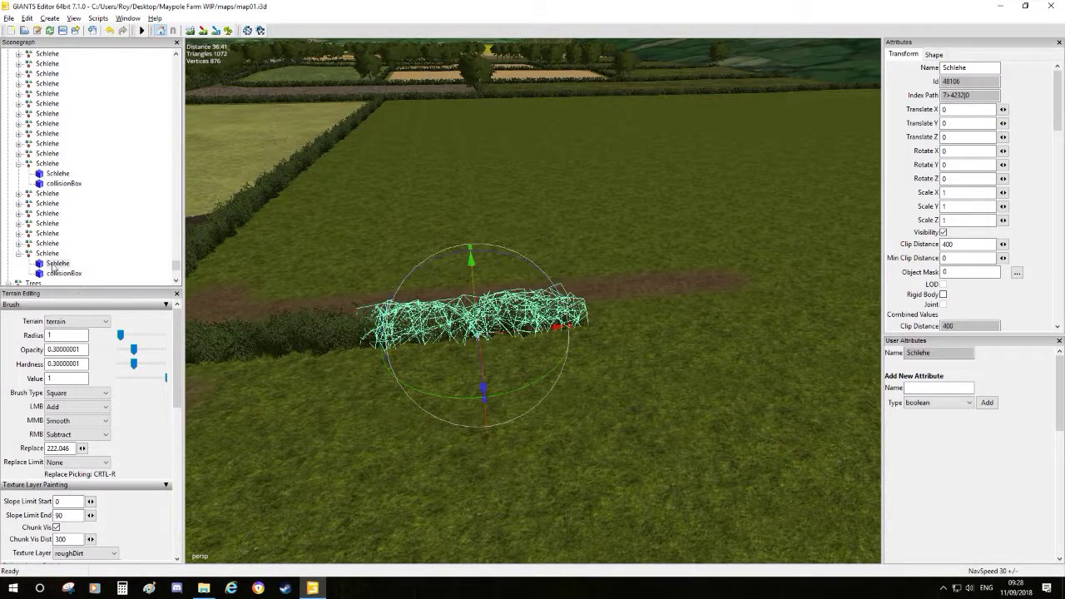
{"action": "left_click", "coordinate": [18, 253]}
{"action": "left_click_drag", "start_coordinate": [607, 290], "coordinate": [582, 263], "text": "alt"}
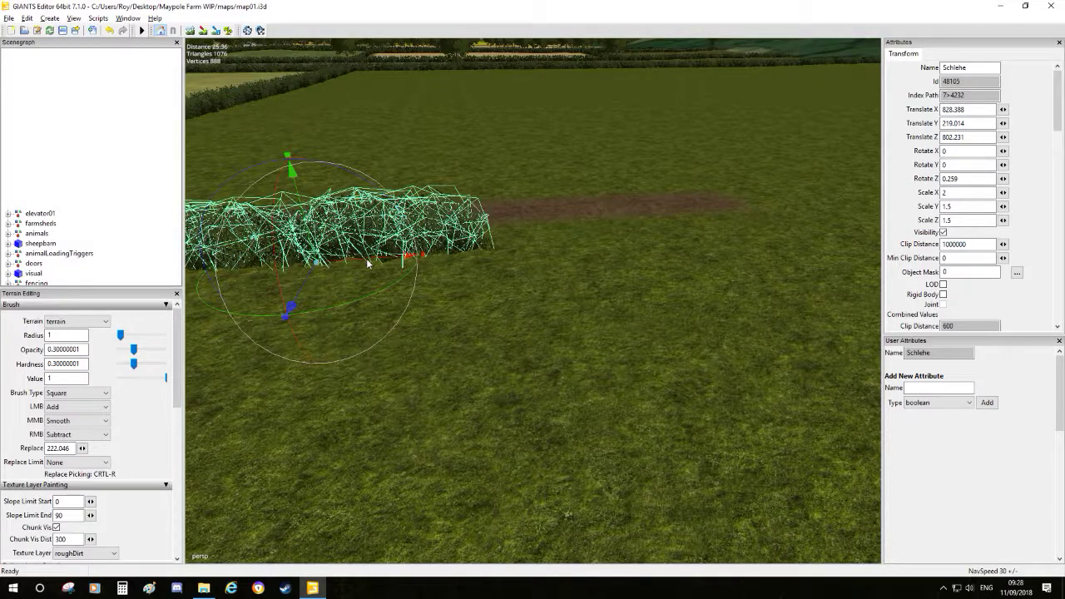
{"action": "left_click_drag", "start_coordinate": [368, 263], "coordinate": [623, 283]}
{"action": "scroll", "coordinate": [665, 279], "scroll_direction": "up", "scroll_amount": 3}
{"action": "middle_click_drag", "start_coordinate": [682, 279], "coordinate": [635, 273], "text": "alt"}
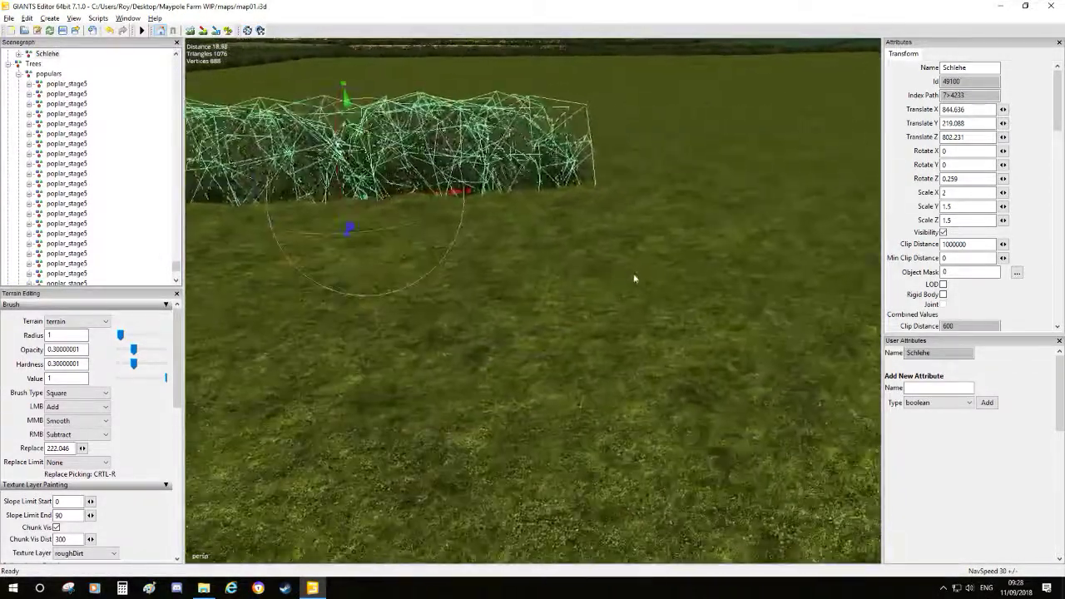
{"action": "scroll", "coordinate": [587, 335], "scroll_direction": "down", "scroll_amount": 5}
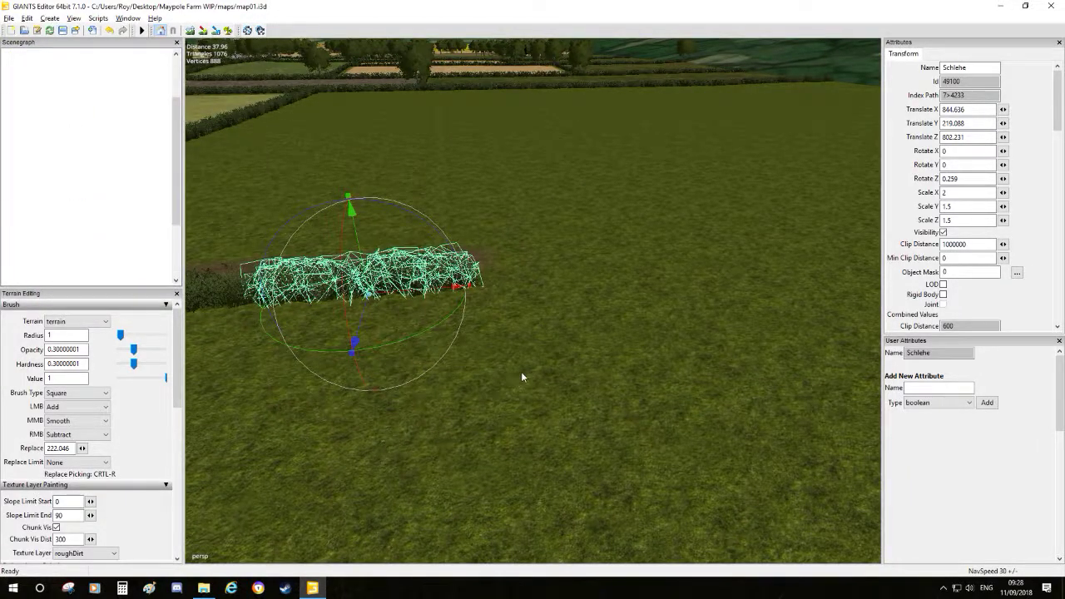
- Duplicate the end hedge piece, move the copy to X 860.465, tilt it to Rotate Z -0.631 and lower it to Y 218.987
{"action": "key", "text": "ctrl+d"}
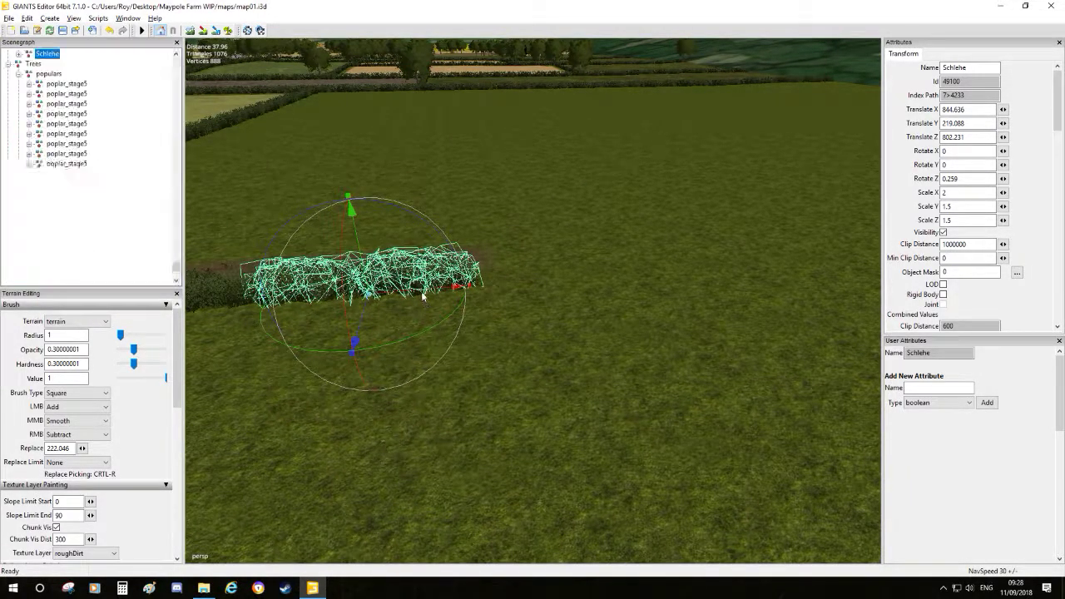
{"action": "left_click_drag", "start_coordinate": [463, 294], "coordinate": [595, 315]}
{"action": "scroll", "coordinate": [594, 314], "scroll_direction": "up", "scroll_amount": 5}
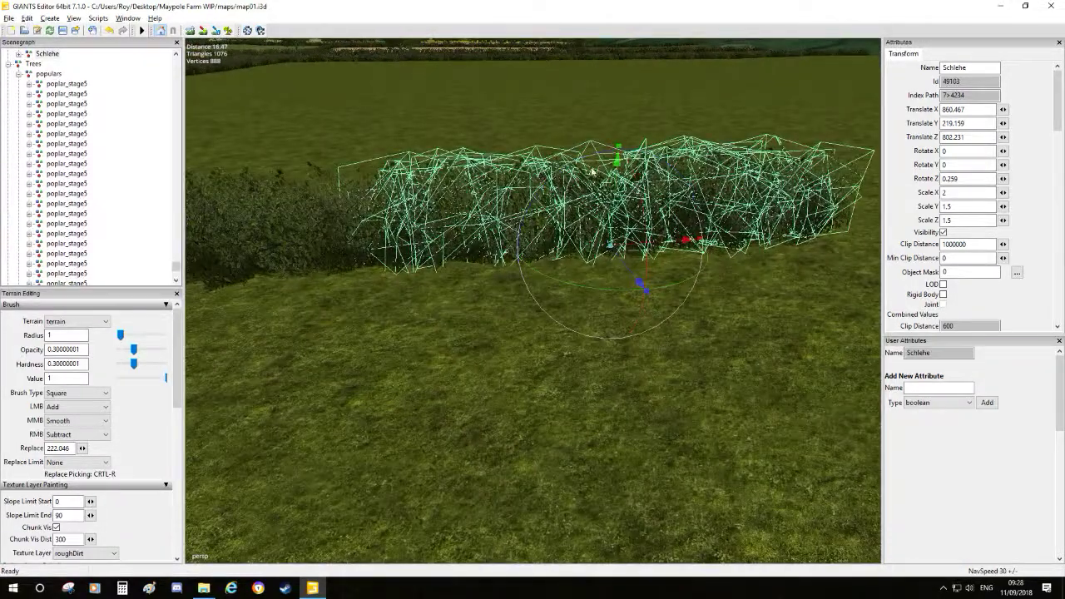
{"action": "left_click_drag", "start_coordinate": [591, 162], "coordinate": [615, 194]}
{"action": "scroll", "coordinate": [518, 272], "scroll_direction": "down", "scroll_amount": 5}
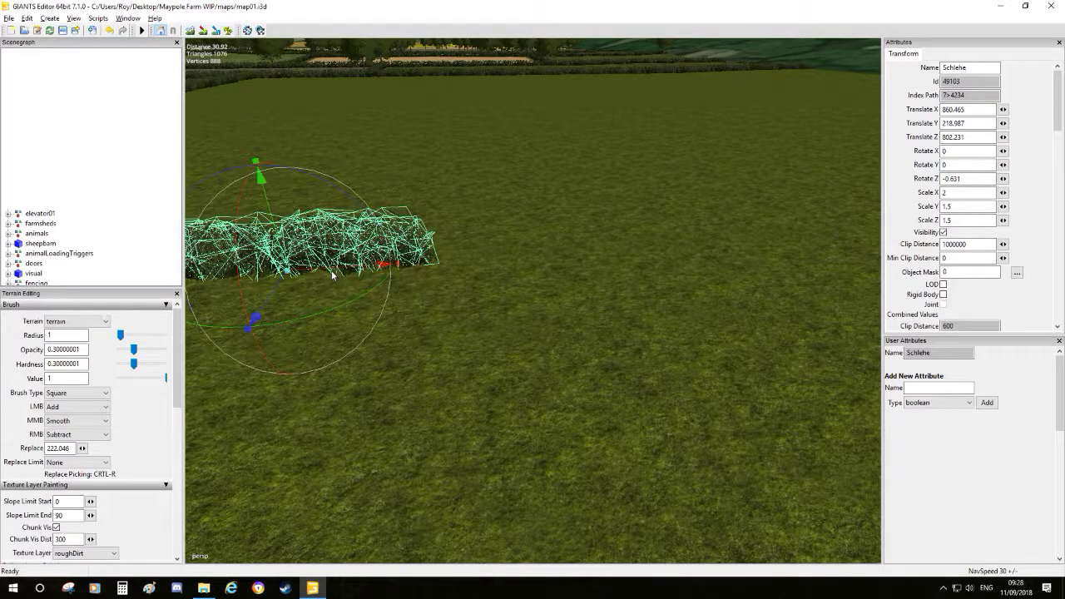
- Add another copy of the tilted hedge piece along the line at X 875.767, lowered to Y 218.619
{"action": "left_click_drag", "start_coordinate": [363, 272], "coordinate": [560, 274]}
{"action": "scroll", "coordinate": [562, 273], "scroll_direction": "up", "scroll_amount": 4}
{"action": "scroll", "coordinate": [582, 372], "scroll_direction": "down", "scroll_amount": 5}
{"action": "scroll", "coordinate": [529, 356], "scroll_direction": "down", "scroll_amount": 5}
{"action": "middle_click_drag", "start_coordinate": [530, 356], "coordinate": [819, 253], "text": "alt"}
{"action": "scroll", "coordinate": [524, 330], "scroll_direction": "down", "scroll_amount": 1}
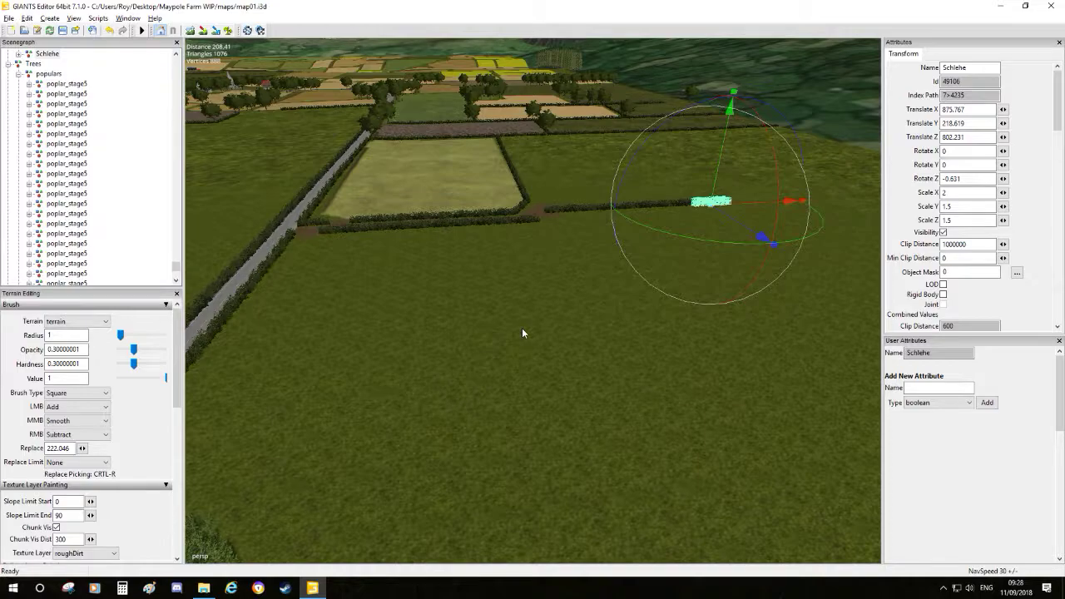
{"action": "middle_click_drag", "start_coordinate": [531, 288], "coordinate": [416, 431], "text": "alt"}
{"action": "scroll", "coordinate": [416, 431], "scroll_direction": "up", "scroll_amount": 7}
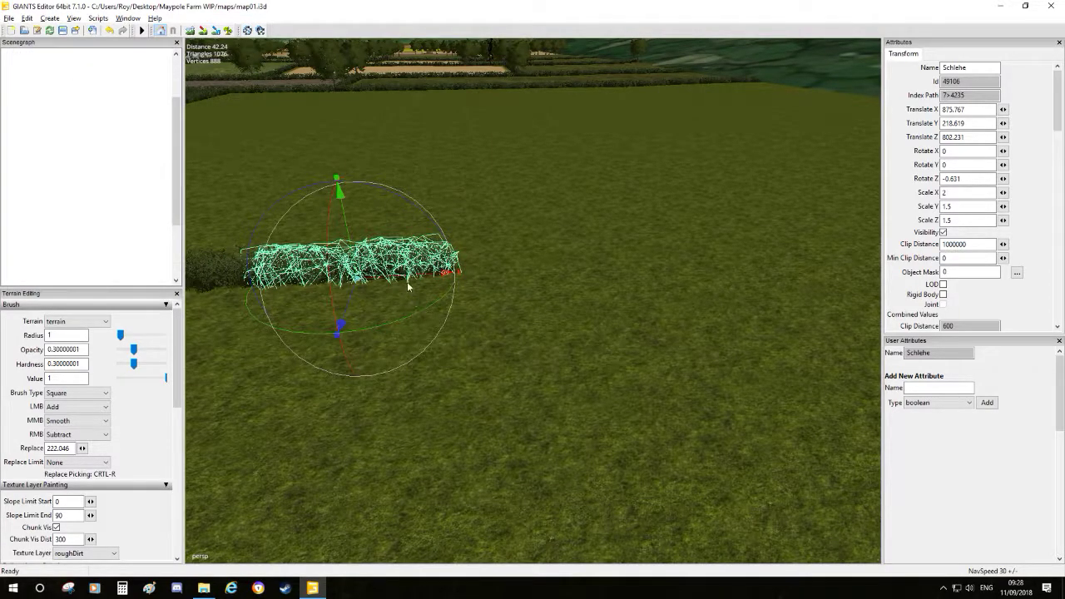
- Duplicate the end hedge piece and move the copy along its line to X 890.933, Y 218.452
{"action": "key", "text": "ctrl+d"}
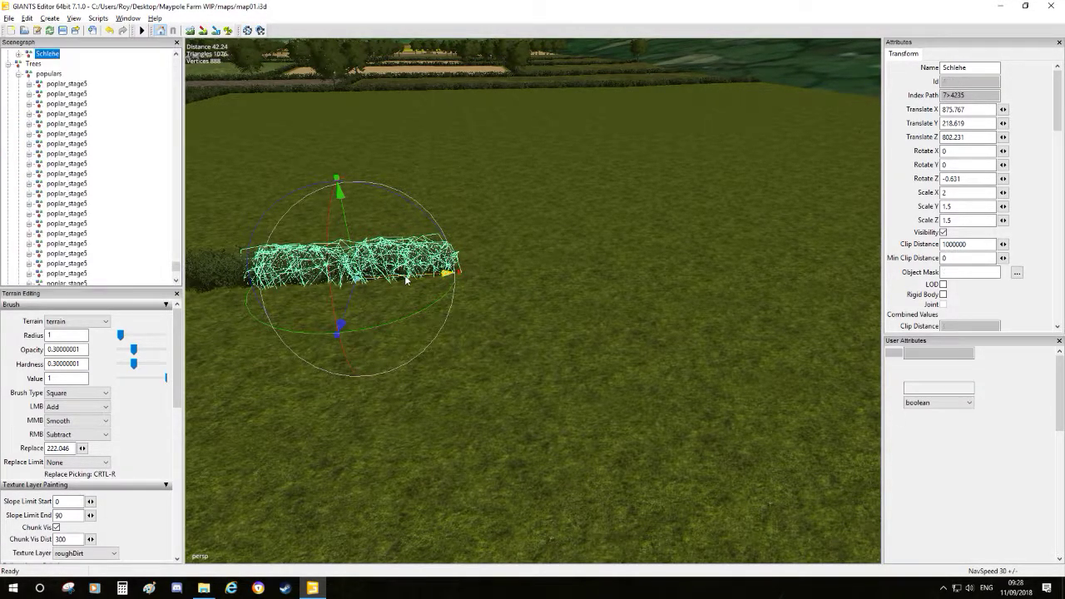
{"action": "middle_click_drag", "start_coordinate": [418, 275], "coordinate": [540, 269]}
{"action": "left_click_drag", "start_coordinate": [540, 268], "coordinate": [568, 264]}
{"action": "middle_click_drag", "start_coordinate": [567, 263], "coordinate": [485, 259], "text": "alt"}
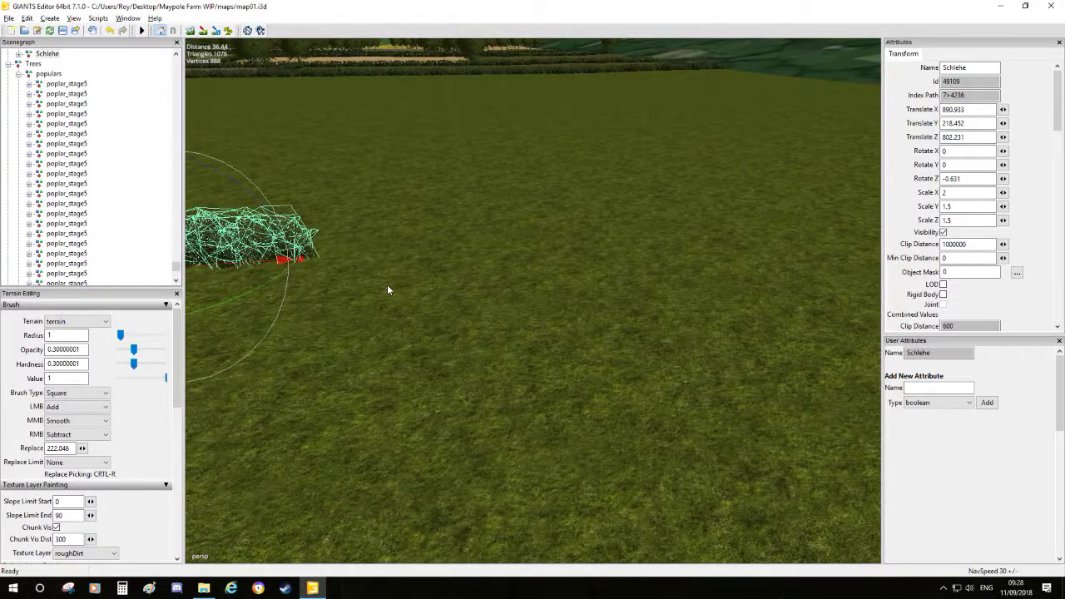
- Extend the hedge line with one more copy at X 906.651, Y 218.279
{"action": "left_click", "coordinate": [235, 262]}
{"action": "left_click_drag", "start_coordinate": [275, 266], "coordinate": [441, 255]}
{"action": "middle_click_drag", "start_coordinate": [465, 262], "coordinate": [437, 271], "text": "alt"}
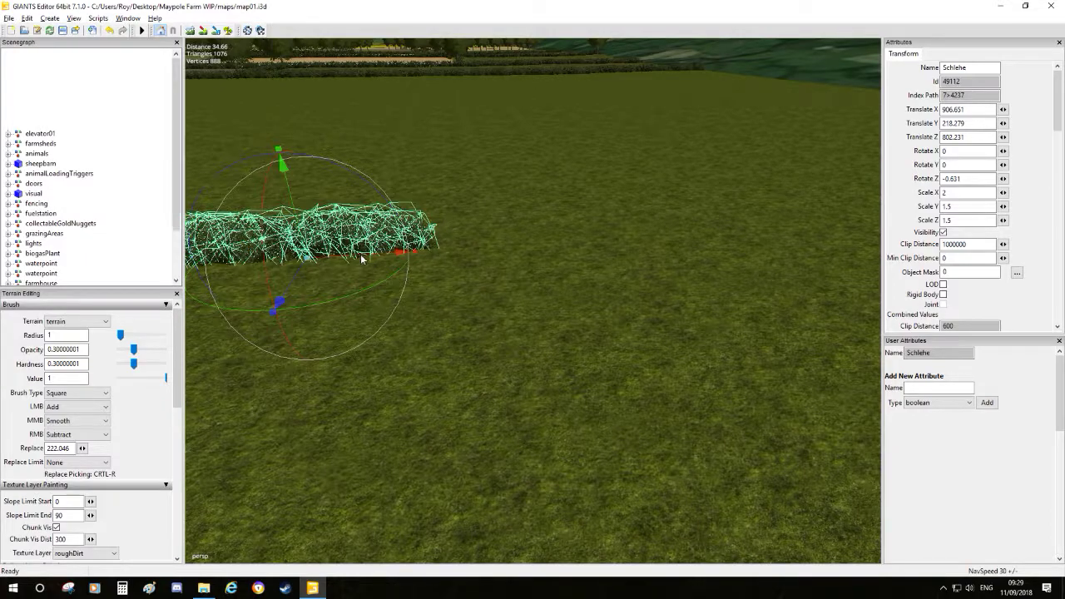
- Duplicate the end hedge piece, set Rotate Y to 90 and fit the copy as a corner at X 913.907, Z 809.387
{"action": "left_click_drag", "start_coordinate": [367, 253], "coordinate": [564, 235]}
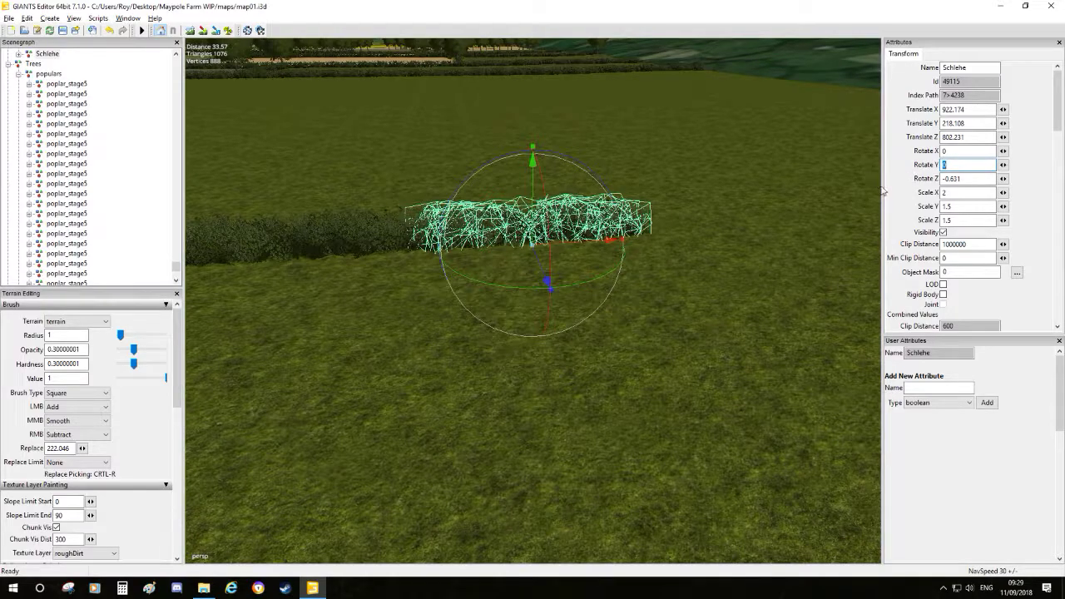
{"action": "type", "text": "90"}
{"action": "key", "text": "Return"}
{"action": "left_click_drag", "start_coordinate": [598, 247], "coordinate": [482, 263]}
{"action": "left_click_drag", "start_coordinate": [532, 276], "coordinate": [681, 265], "text": "alt"}
{"action": "left_click_drag", "start_coordinate": [398, 219], "coordinate": [549, 266]}
{"action": "left_click_drag", "start_coordinate": [519, 232], "coordinate": [521, 259]}
{"action": "left_click_drag", "start_coordinate": [595, 257], "coordinate": [623, 320], "text": "alt"}
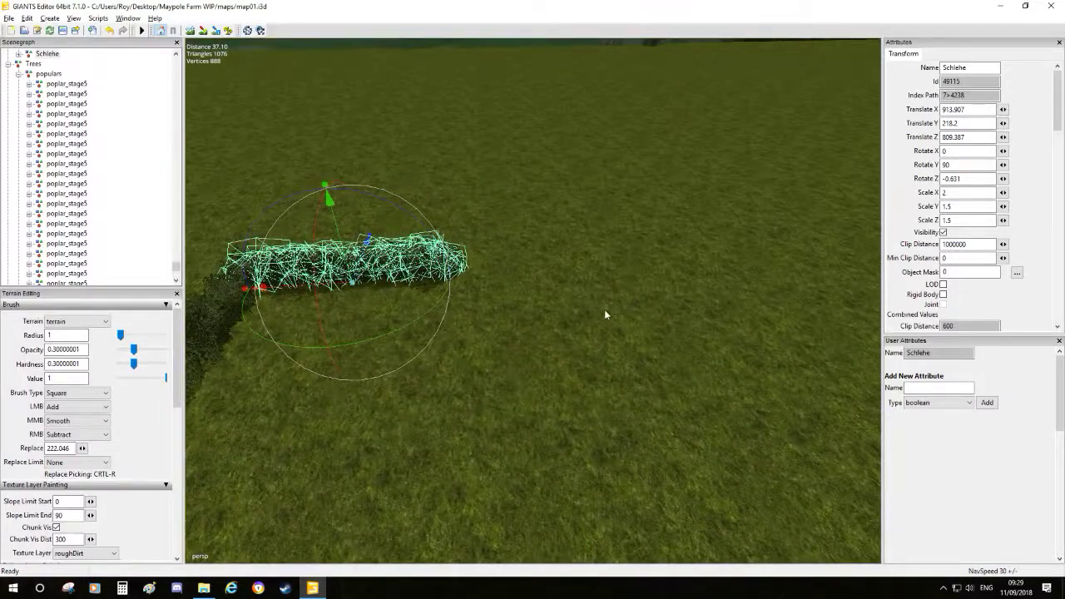
- Duplicate the turned hedge piece and move the copy along the new direction to Z 824.645
{"action": "left_click", "coordinate": [333, 285]}
{"action": "middle_click_drag", "start_coordinate": [378, 286], "coordinate": [538, 277], "text": "alt"}
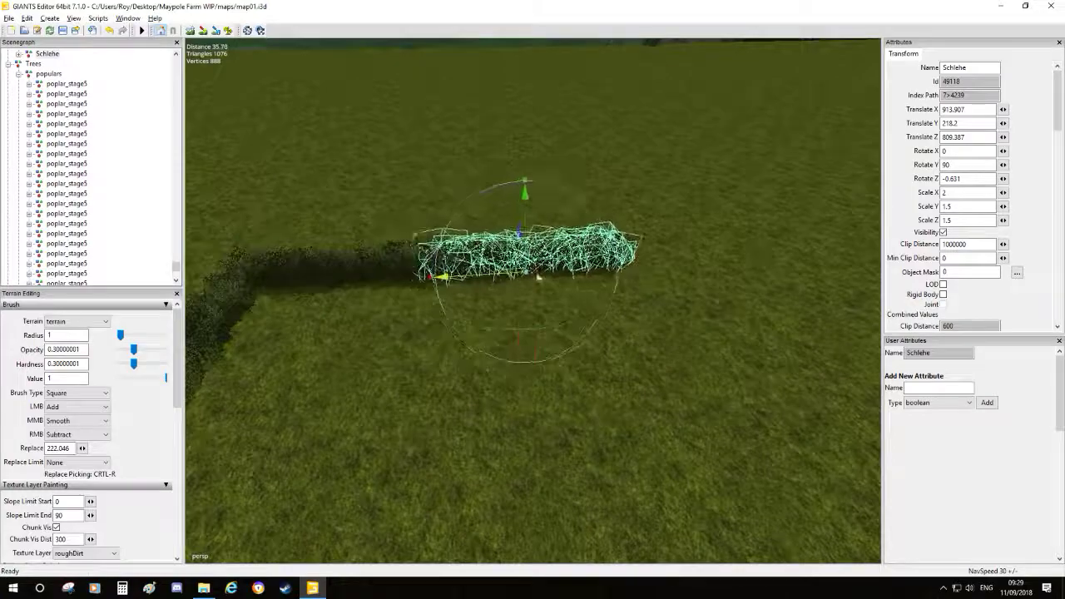
{"action": "left_click_drag", "start_coordinate": [538, 276], "coordinate": [567, 277]}
{"action": "middle_click_drag", "start_coordinate": [567, 276], "coordinate": [471, 271], "text": "alt"}
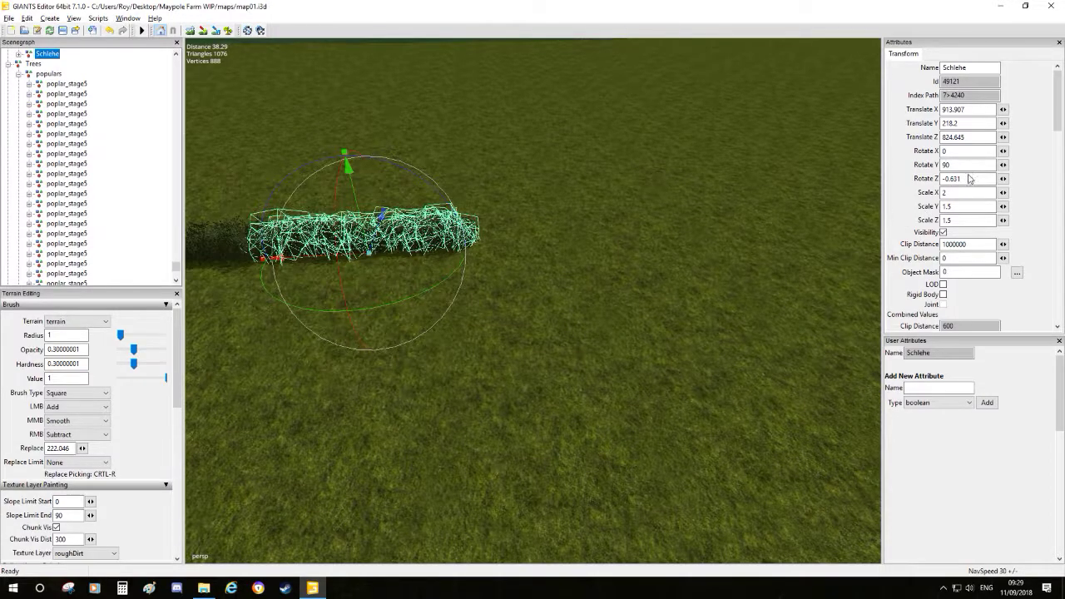
- Set a further copy's Rotate Y to 0 and move it to X 921.745, Z 832.753 to form the second hedge corner
{"action": "type", "text": "0"}
{"action": "key", "text": "Return"}
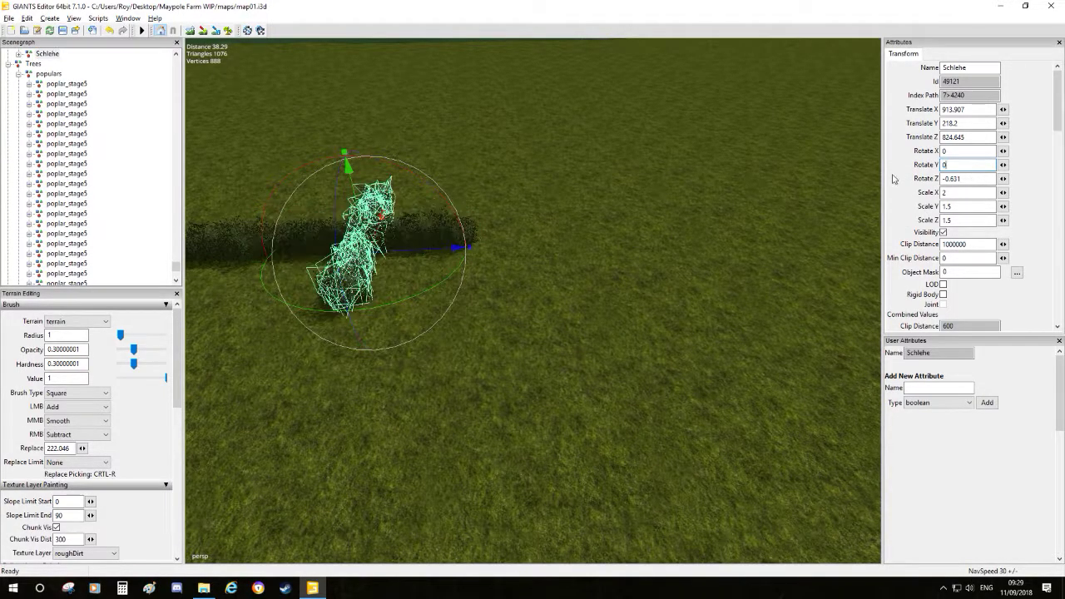
{"action": "left_click_drag", "start_coordinate": [435, 253], "coordinate": [675, 280]}
{"action": "scroll", "coordinate": [675, 277], "scroll_direction": "down", "scroll_amount": 2}
{"action": "middle_click_drag", "start_coordinate": [674, 278], "coordinate": [652, 300], "text": "alt"}
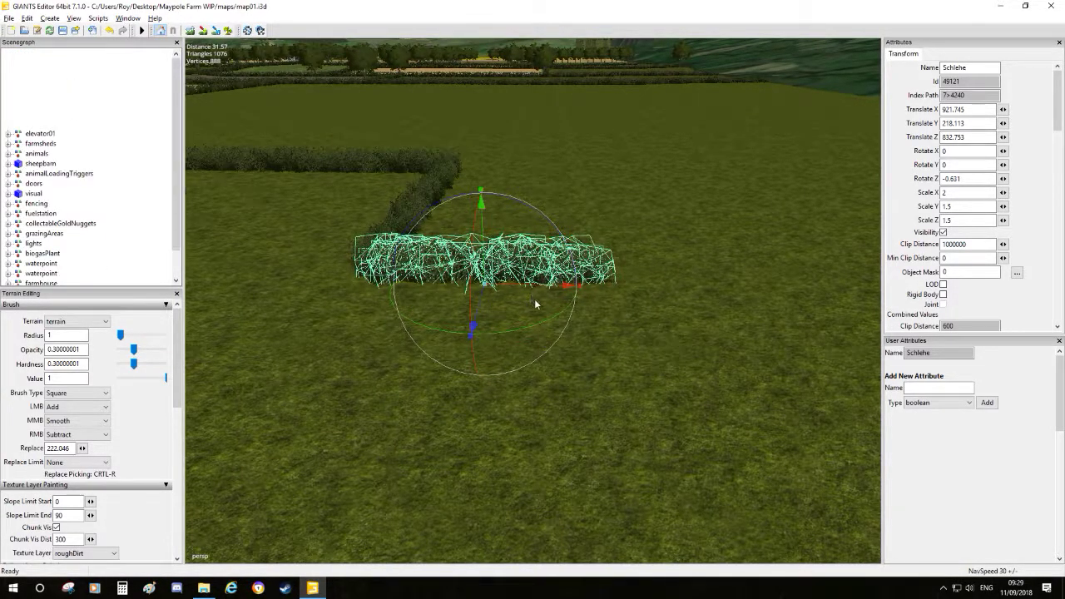
- Add two hedge copies beyond the second corner at X 936.777 and X 952.114, tilting the last to Rotate Z 0.185 at Y 218.424
{"action": "left_click_drag", "start_coordinate": [529, 288], "coordinate": [786, 286]}
{"action": "middle_click_drag", "start_coordinate": [695, 267], "coordinate": [693, 267], "text": "alt"}
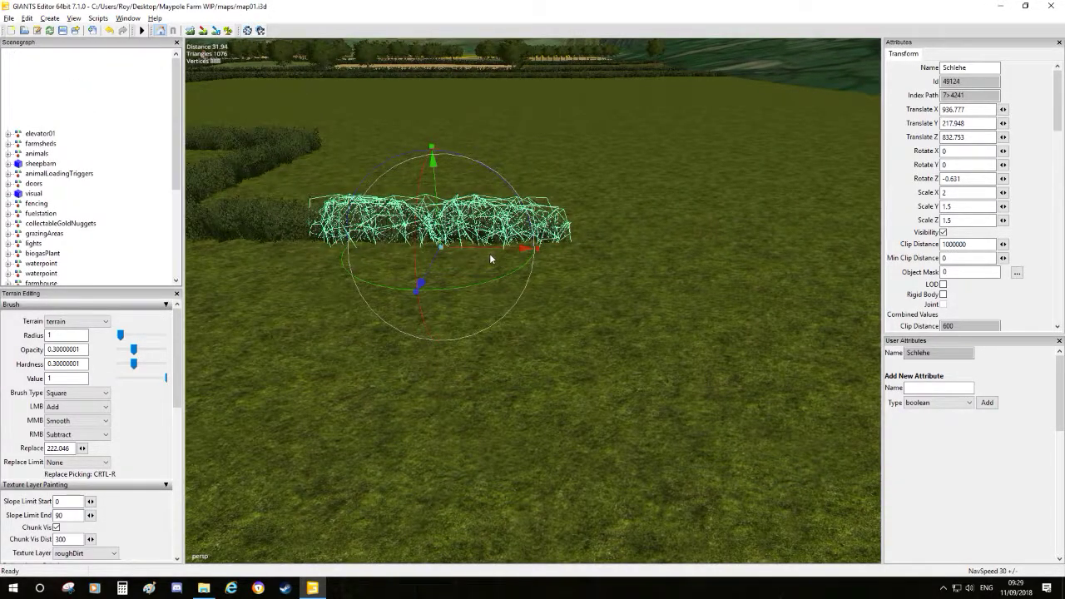
{"action": "left_click_drag", "start_coordinate": [487, 250], "coordinate": [595, 206]}
{"action": "left_click_drag", "start_coordinate": [579, 161], "coordinate": [605, 198]}
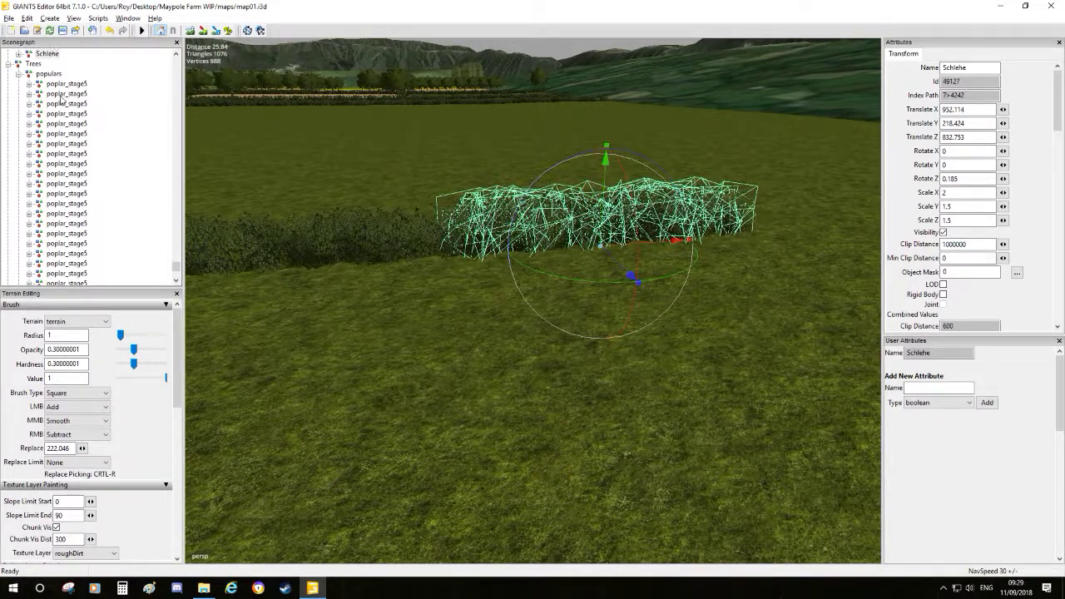
{"action": "scroll", "coordinate": [60, 100], "scroll_direction": "up", "scroll_amount": 2}
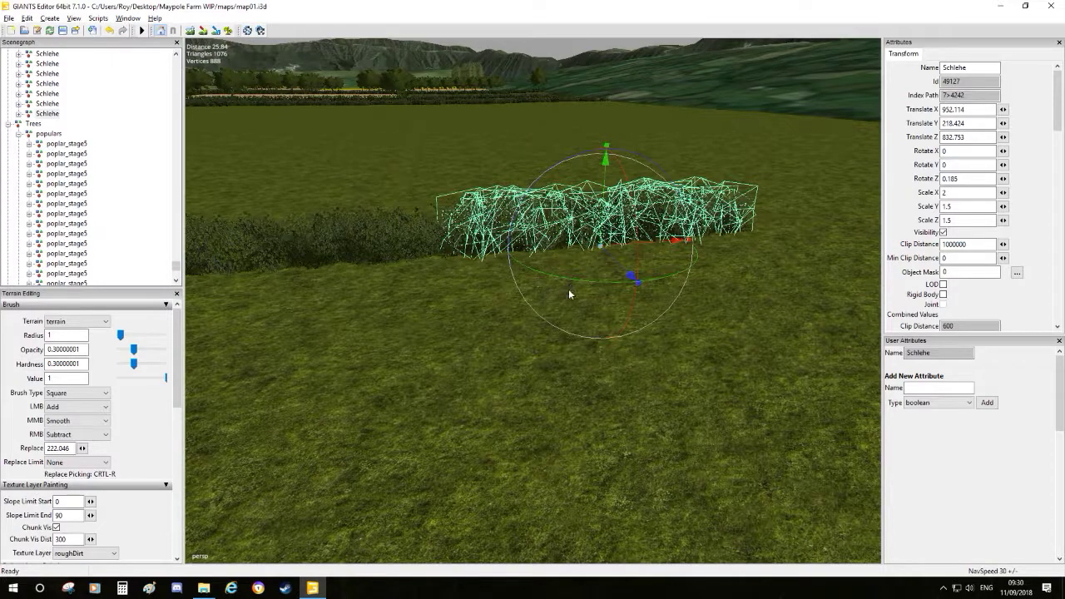
- Tilt the middle hedge piece beyond the second corner to Rotate Z 0.657 and raise it to Y 218.34
{"action": "left_click_drag", "start_coordinate": [527, 291], "coordinate": [493, 280], "text": "alt"}
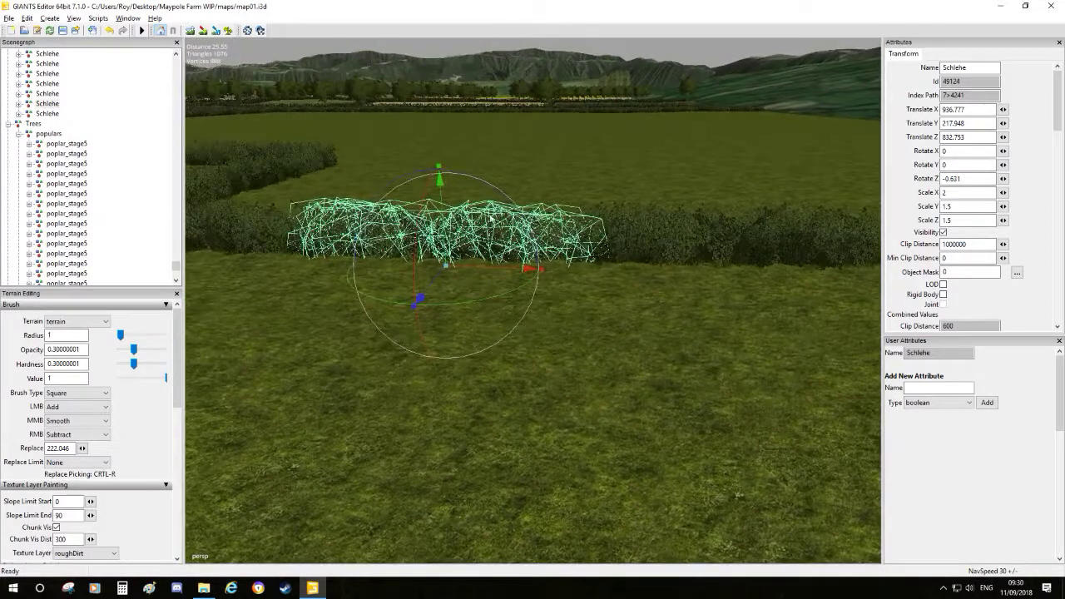
{"action": "left_click_drag", "start_coordinate": [485, 189], "coordinate": [482, 188]}
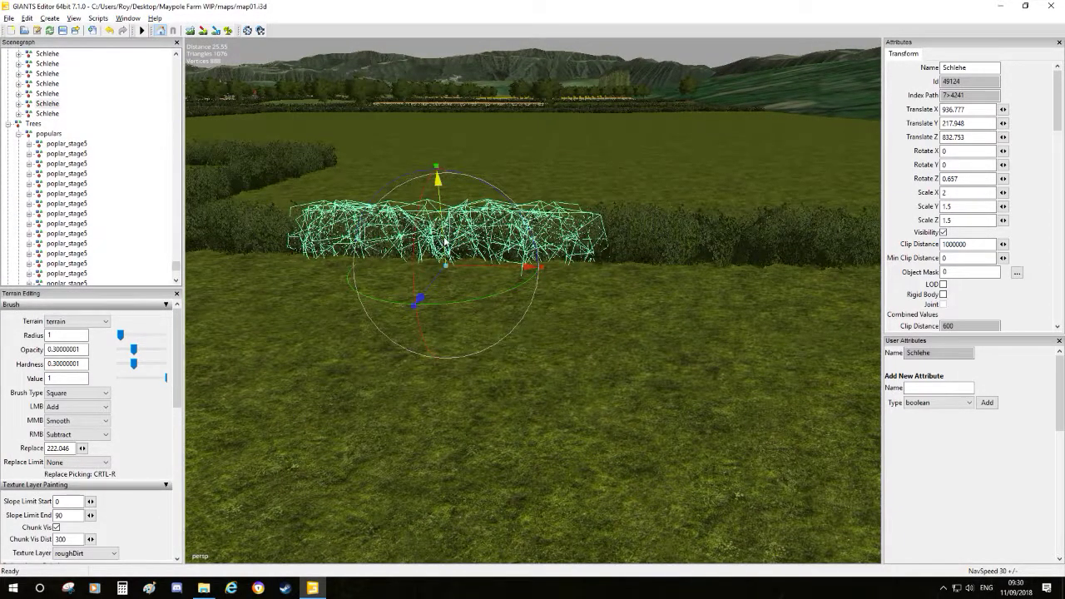
{"action": "left_click_drag", "start_coordinate": [445, 241], "coordinate": [494, 240], "text": "alt"}
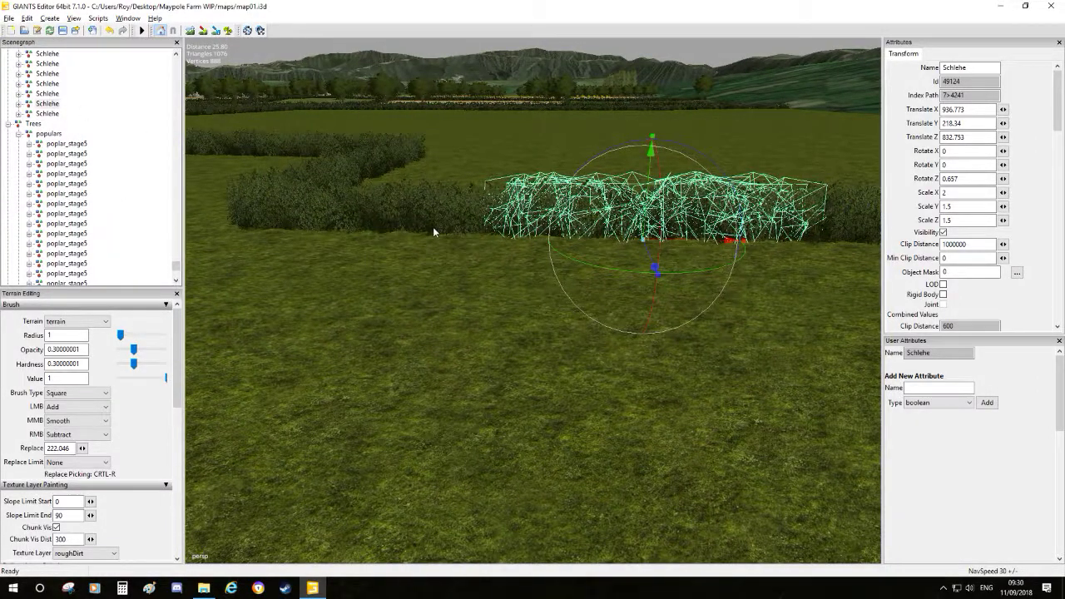
- Tilt the hedge piece at the second corner to Rotate Z 1.024 and raise it to Y 218.423
{"action": "left_click", "coordinate": [388, 185]}
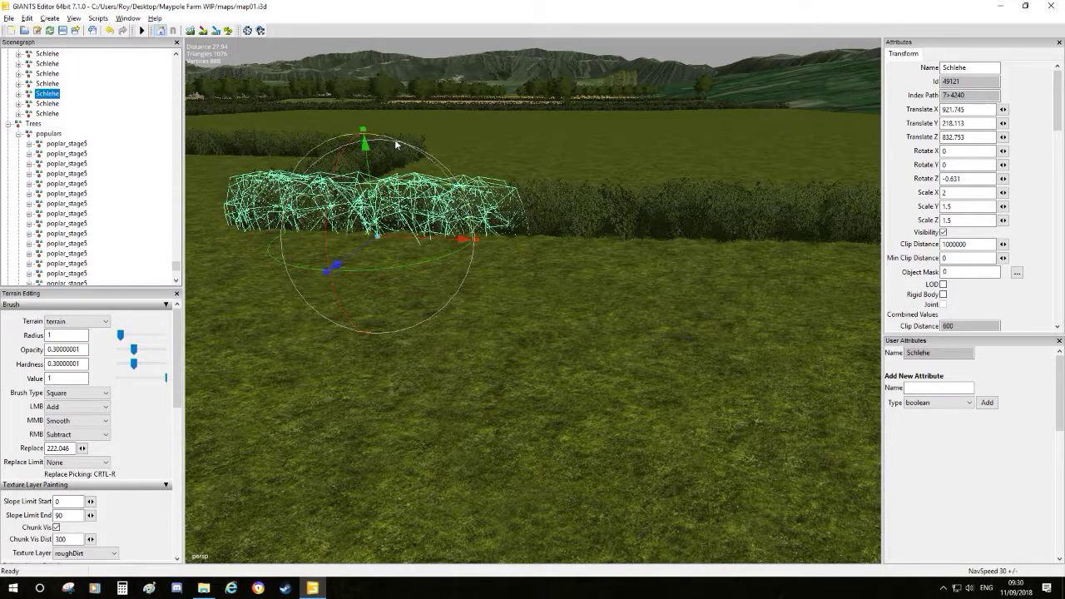
{"action": "left_click_drag", "start_coordinate": [395, 142], "coordinate": [391, 142]}
{"action": "left_click_drag", "start_coordinate": [373, 198], "coordinate": [371, 190]}
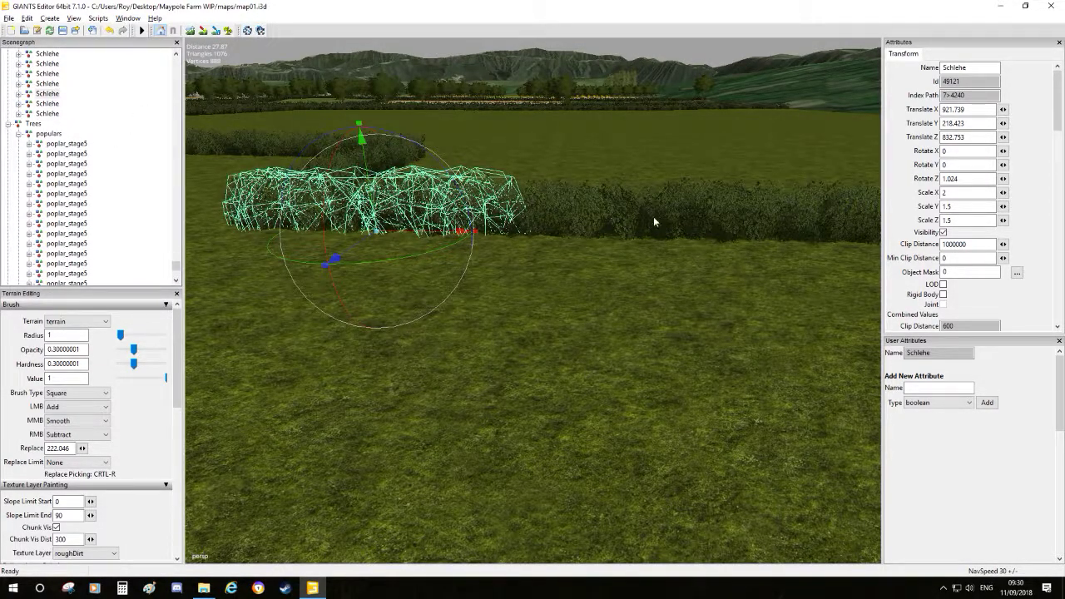
- Duplicate the end hedge piece and move the copy outward along the line to X 967.896, Y 218.474
{"action": "left_click", "coordinate": [631, 252]}
{"action": "middle_click_drag", "start_coordinate": [676, 252], "coordinate": [527, 266], "text": "alt"}
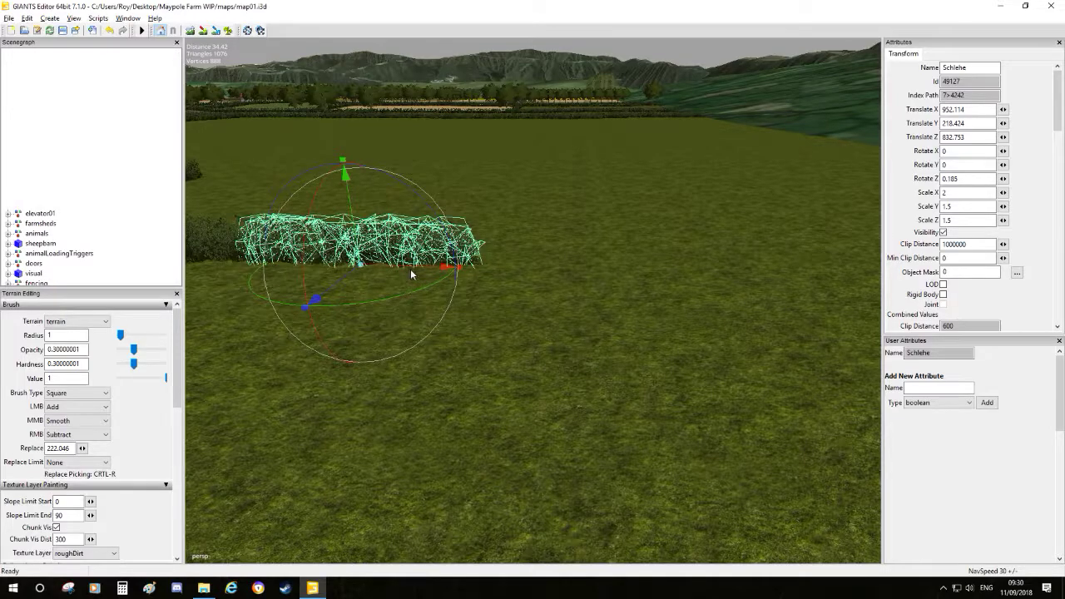
{"action": "left_click_drag", "start_coordinate": [410, 265], "coordinate": [687, 263]}
{"action": "scroll", "coordinate": [665, 291], "scroll_direction": "down", "scroll_amount": 4}
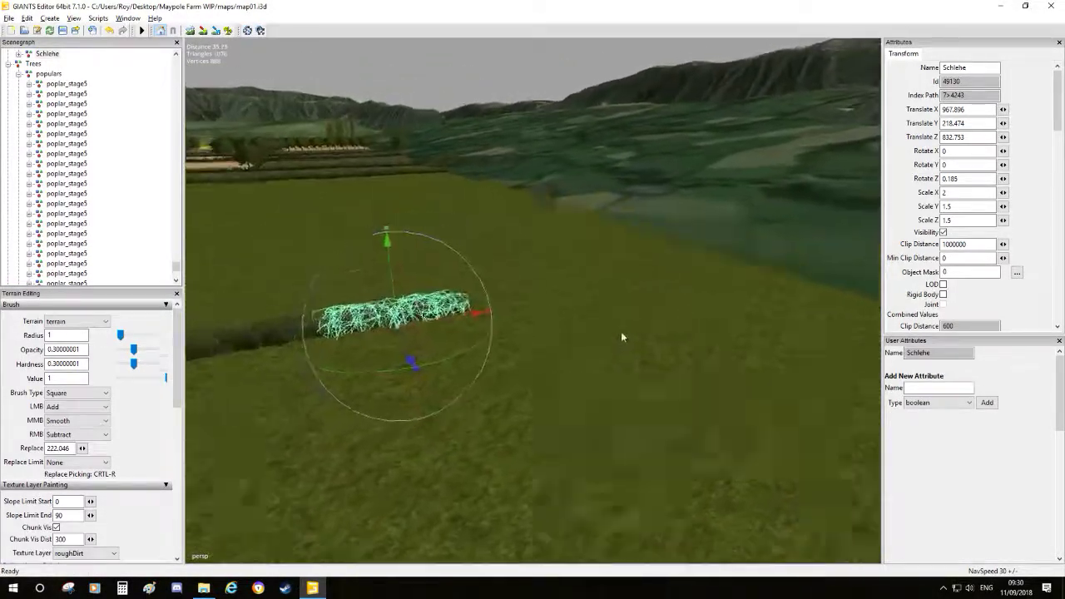
- Duplicate the end hedge piece outward to X 982.909 and tilt the copy to Rotate Z 1.298 at Y 218.923
{"action": "left_click_drag", "start_coordinate": [625, 334], "coordinate": [454, 304], "text": "alt"}
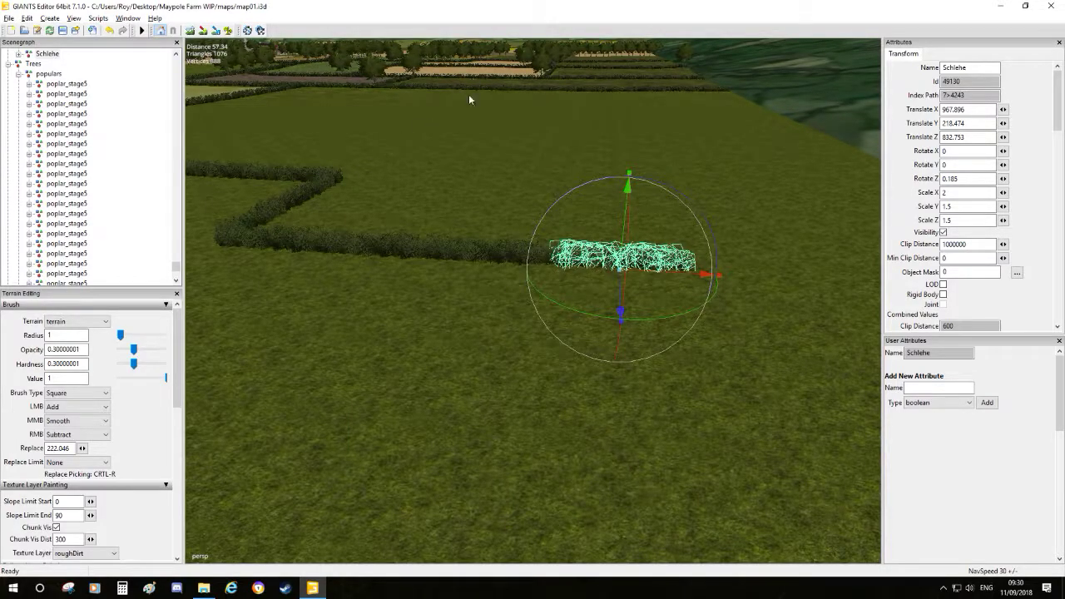
{"action": "left_click_drag", "start_coordinate": [471, 85], "coordinate": [503, 165], "text": "alt"}
{"action": "scroll", "coordinate": [490, 257], "scroll_direction": "down", "scroll_amount": 4}
{"action": "left_click_drag", "start_coordinate": [490, 257], "coordinate": [383, 178], "text": "alt"}
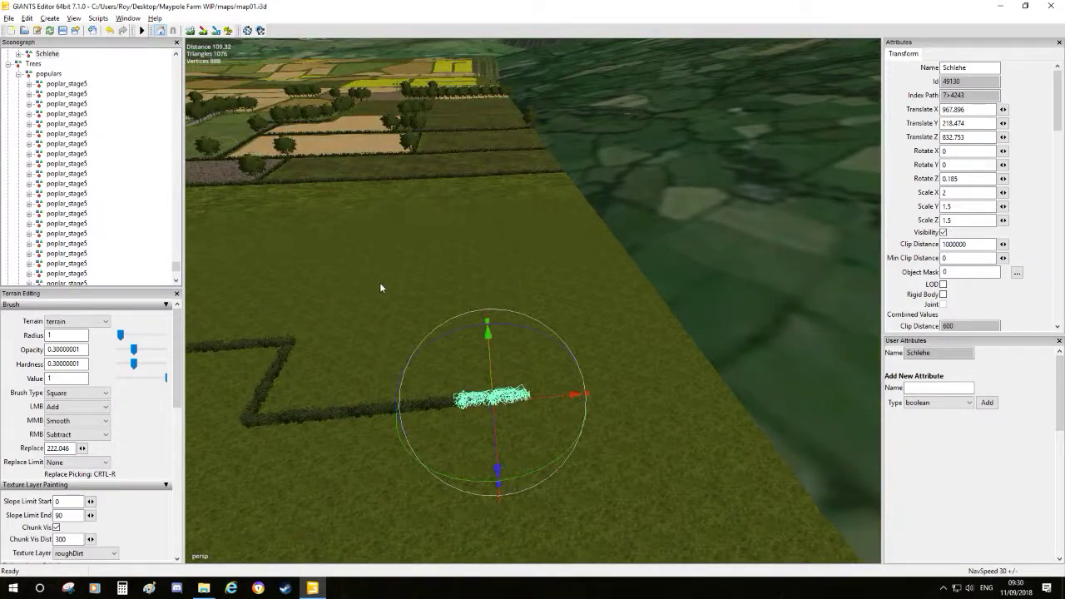
{"action": "left_click_drag", "start_coordinate": [372, 283], "coordinate": [451, 217], "text": "alt"}
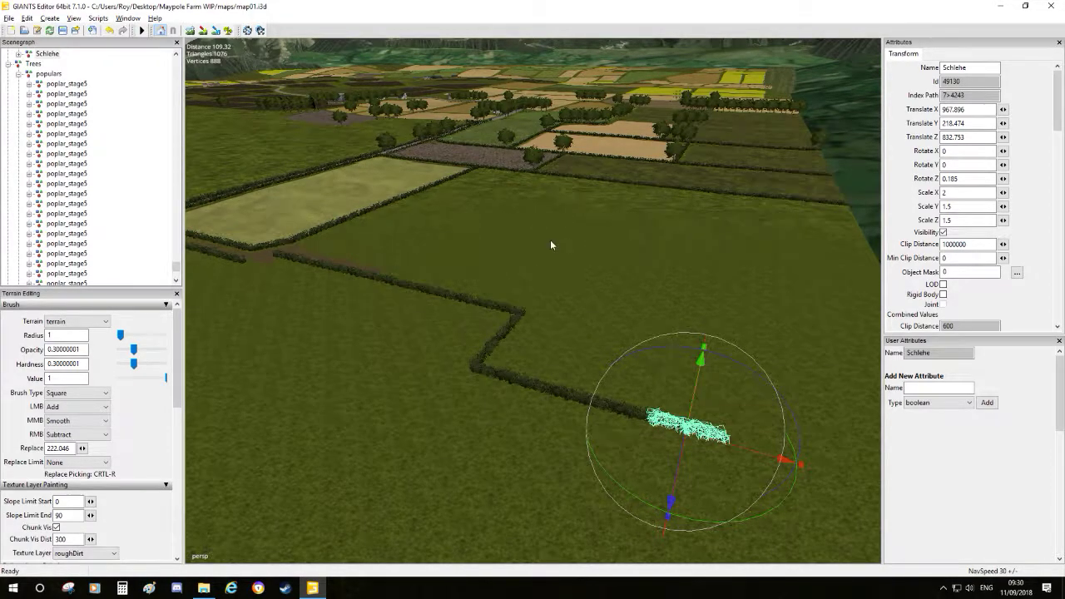
{"action": "scroll", "coordinate": [550, 244], "scroll_direction": "up", "scroll_amount": 5}
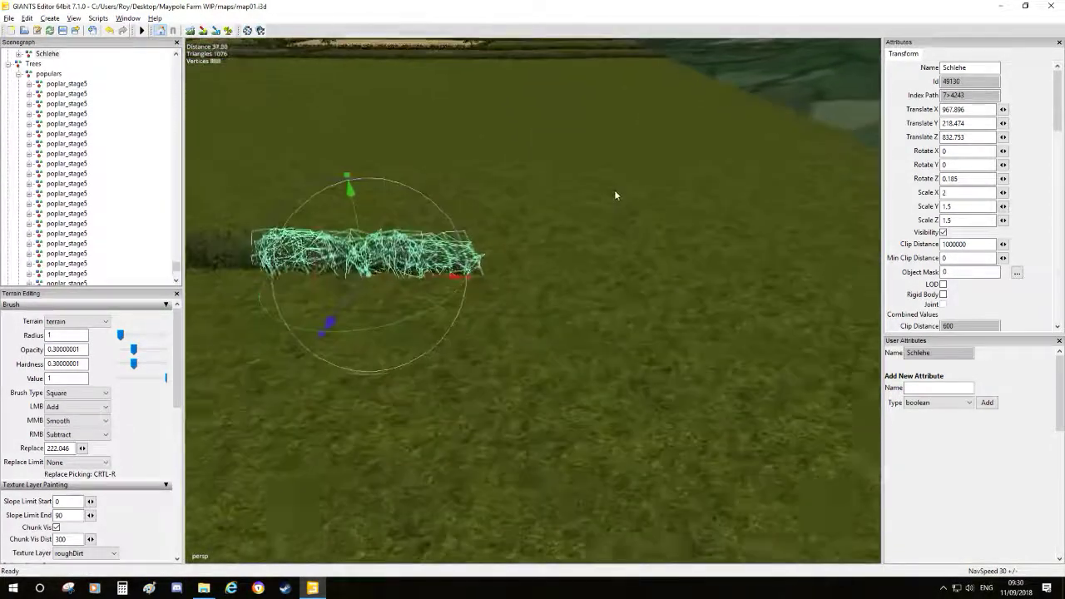
{"action": "scroll", "coordinate": [626, 195], "scroll_direction": "up", "scroll_amount": 1}
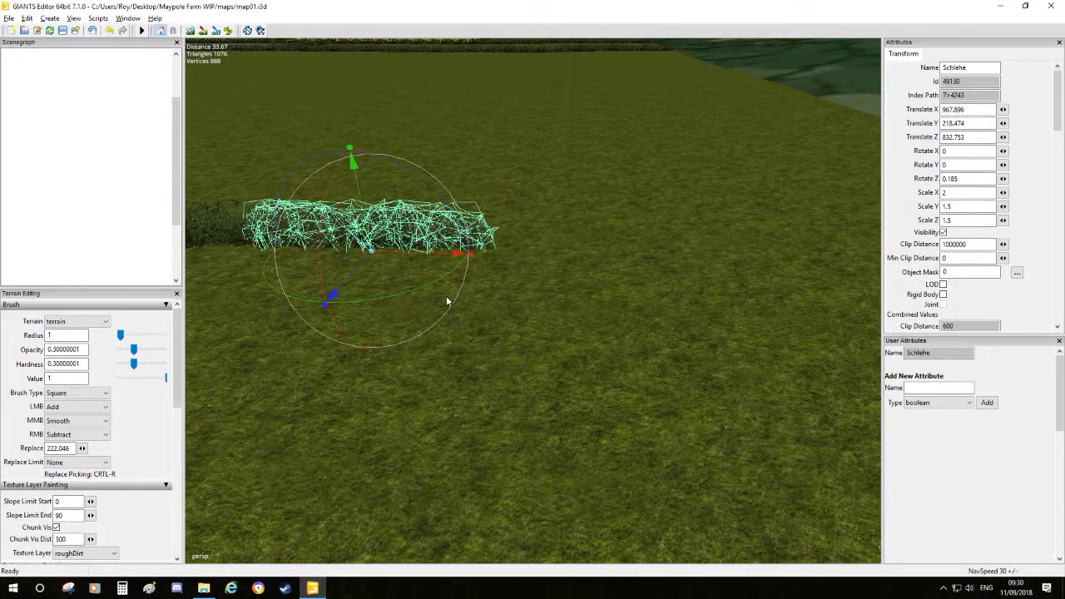
{"action": "key", "text": "ctrl+d"}
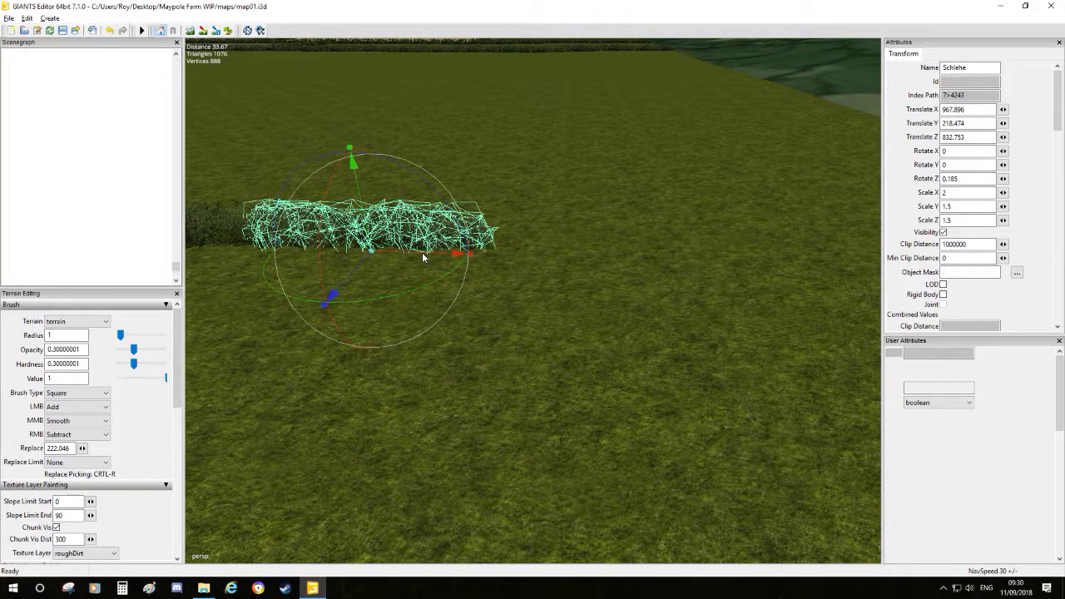
{"action": "left_click_drag", "start_coordinate": [423, 258], "coordinate": [645, 260]}
{"action": "left_click_drag", "start_coordinate": [632, 223], "coordinate": [585, 218]}
{"action": "left_click_drag", "start_coordinate": [581, 213], "coordinate": [552, 188], "text": "alt"}
{"action": "scroll", "coordinate": [599, 218], "scroll_direction": "up", "scroll_amount": 4}
{"action": "left_click_drag", "start_coordinate": [495, 227], "coordinate": [714, 218]}
{"action": "scroll", "coordinate": [713, 218], "scroll_direction": "down", "scroll_amount": 3}
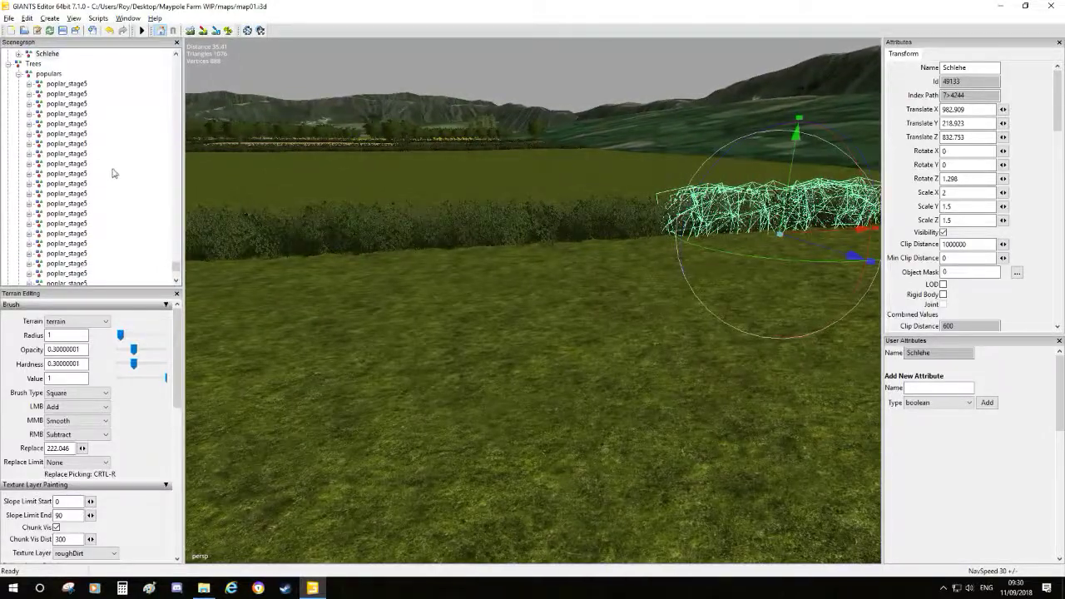
- Tilt the hedge piece just before the end one to Rotate Z 1.596 and raise it to Y 218.765
{"action": "scroll", "coordinate": [90, 144], "scroll_direction": "up", "scroll_amount": 3}
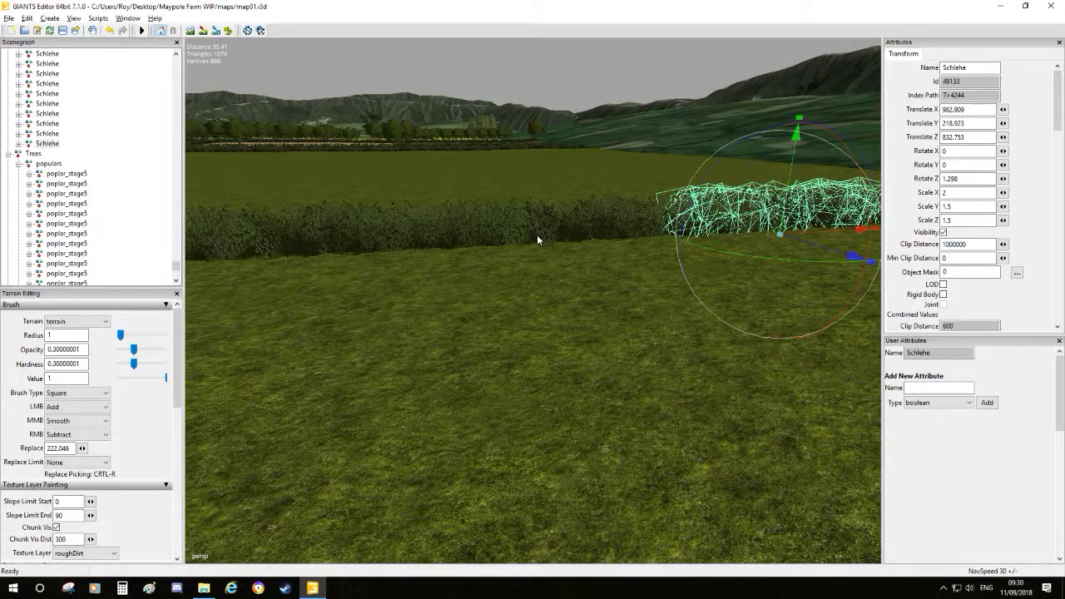
{"action": "left_click", "coordinate": [456, 216]}
{"action": "left_click_drag", "start_coordinate": [524, 167], "coordinate": [561, 201]}
{"action": "middle_click_drag", "start_coordinate": [649, 219], "coordinate": [499, 227], "text": "alt"}
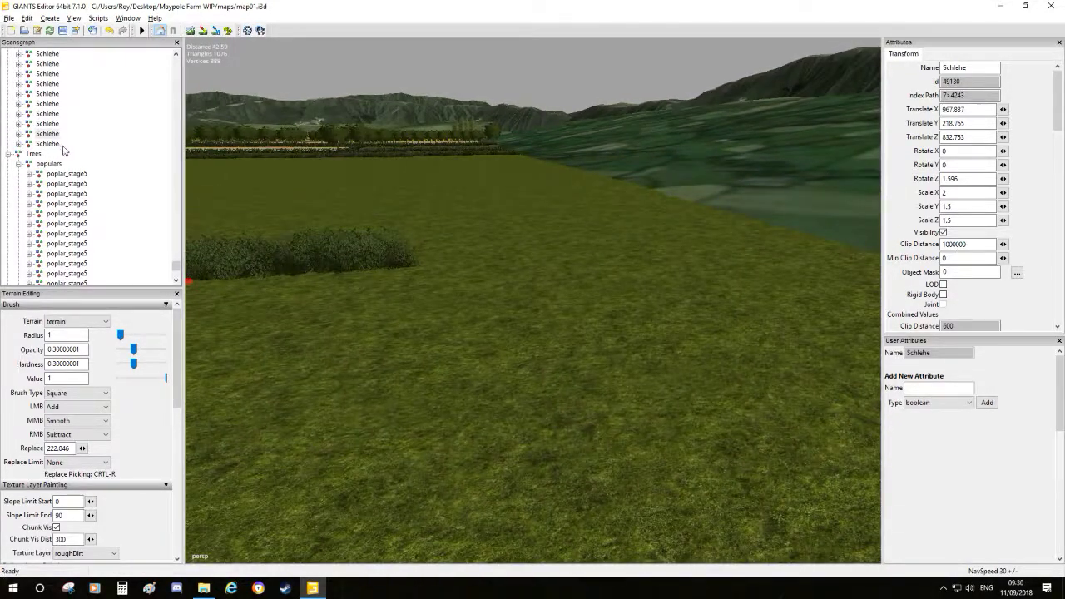
- Duplicate the end hedge piece and move the copy outward along the line to X 997.92, Y 219.263
{"action": "key", "text": "ctrl+z"}
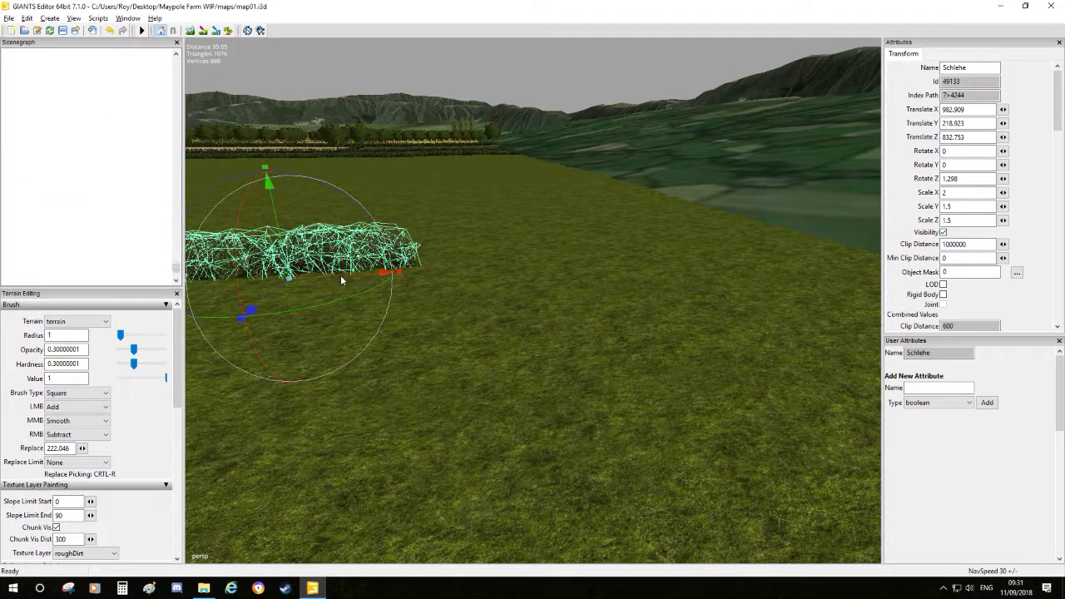
{"action": "key", "text": "ctrl+d"}
{"action": "left_click_drag", "start_coordinate": [367, 272], "coordinate": [518, 242]}
{"action": "middle_click_drag", "start_coordinate": [518, 242], "coordinate": [494, 258]}
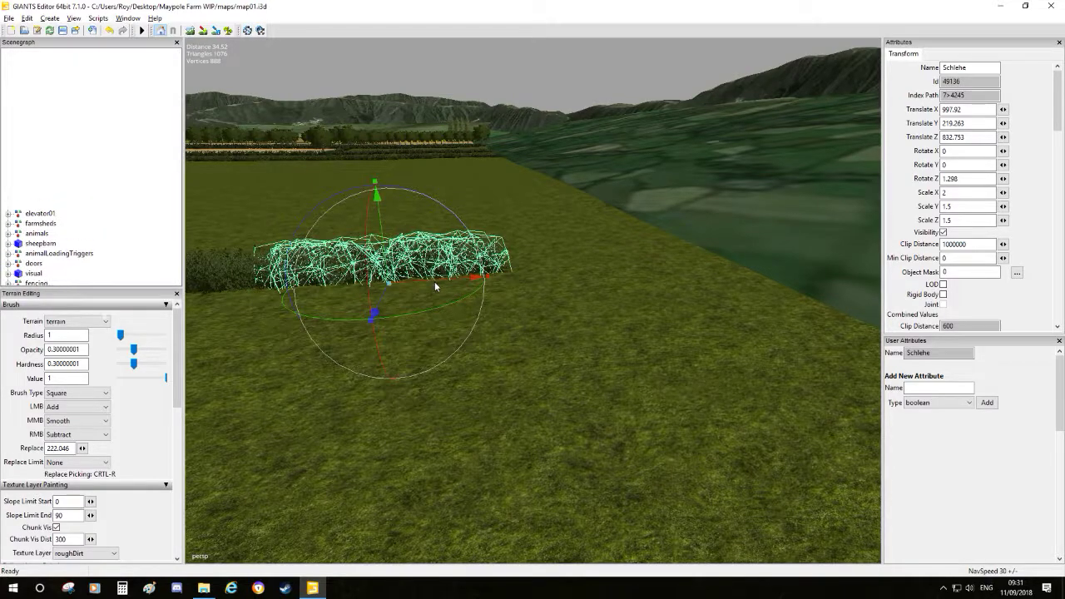
- Add a final hedge copy at the map edge at X 1014.895, Y 219.648 and set its Scale X to 2.2
{"action": "left_click_drag", "start_coordinate": [436, 281], "coordinate": [627, 247]}
{"action": "middle_click_drag", "start_coordinate": [627, 247], "coordinate": [486, 331]}
{"action": "mouse_move", "coordinate": [491, 333]}
{"action": "left_mouse_down"}
{"action": "mouse_move", "coordinate": [539, 323]}
{"action": "mouse_move", "coordinate": [508, 329]}
{"action": "left_mouse_up"}
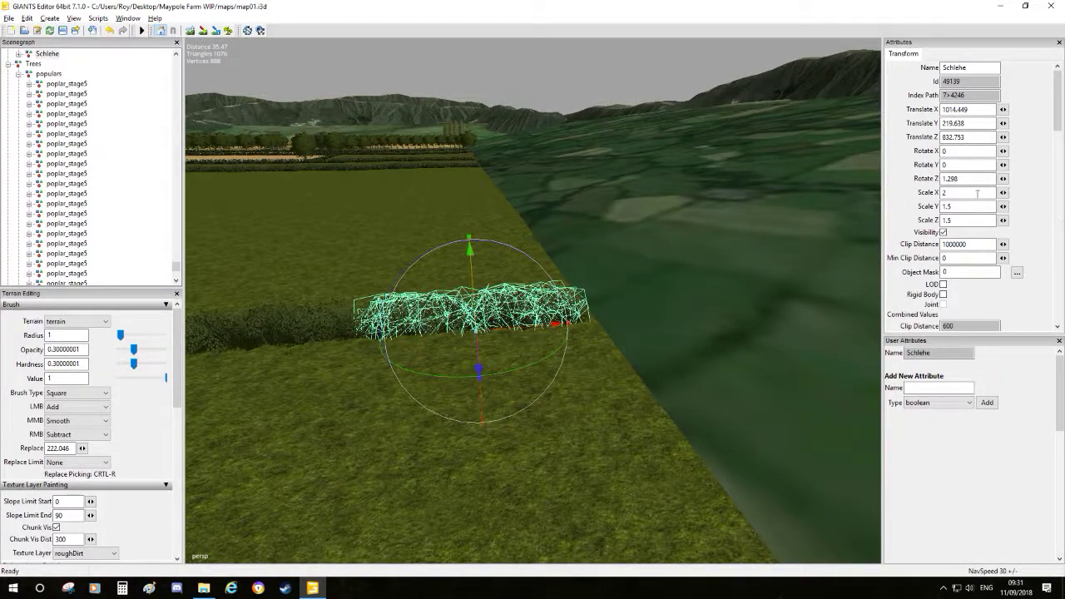
{"action": "type", "text": "2,2"}
{"action": "left_click_drag", "start_coordinate": [529, 330], "coordinate": [534, 330]}
- Duplicate the whole hedge piece at the first corner and move the copy across to Z 785.552, leaving a gateway gap
{"action": "middle_click_drag", "start_coordinate": [611, 174], "coordinate": [740, 249], "text": "alt"}
{"action": "middle_click_drag", "start_coordinate": [529, 190], "coordinate": [834, 332], "text": "alt"}
{"action": "left_click_drag", "start_coordinate": [549, 287], "coordinate": [351, 277], "text": "alt"}
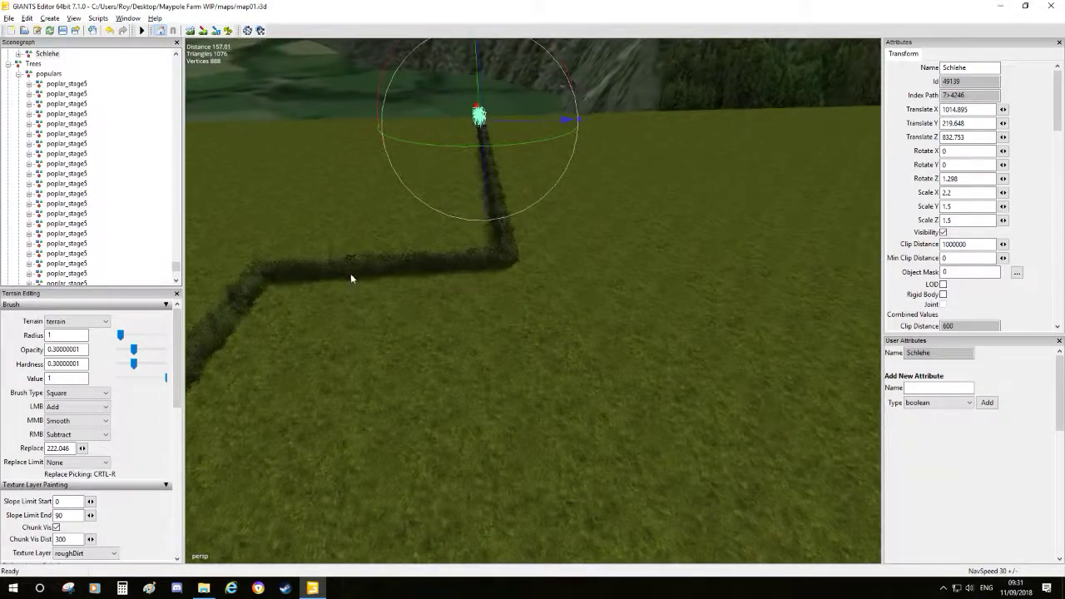
{"action": "left_click", "coordinate": [376, 315]}
{"action": "key", "text": "f"}
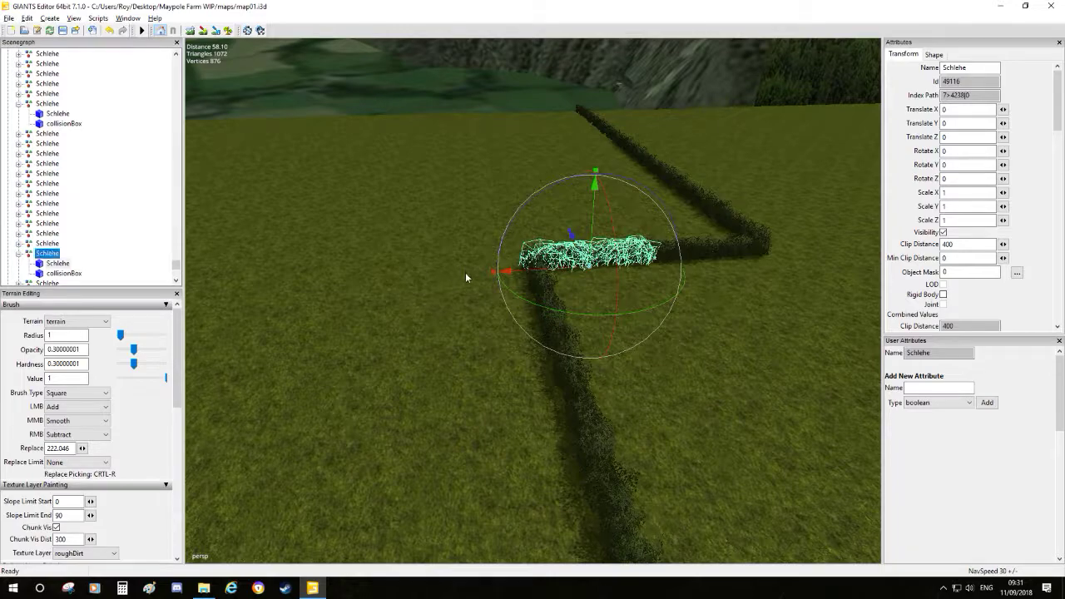
{"action": "key", "text": "Left"}
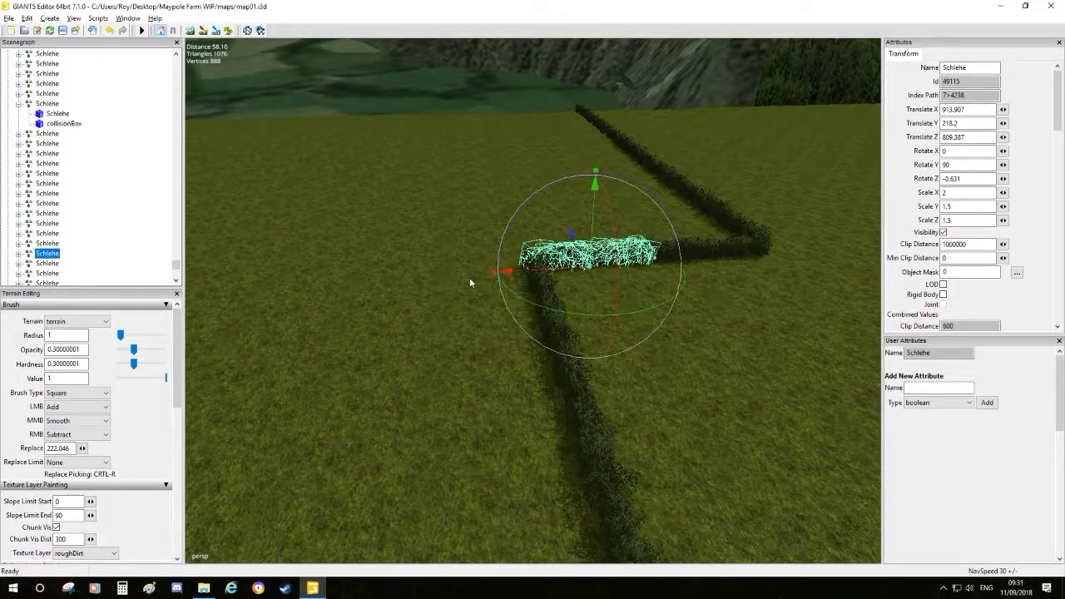
{"action": "key", "text": "Left"}
{"action": "key", "text": "Left"}
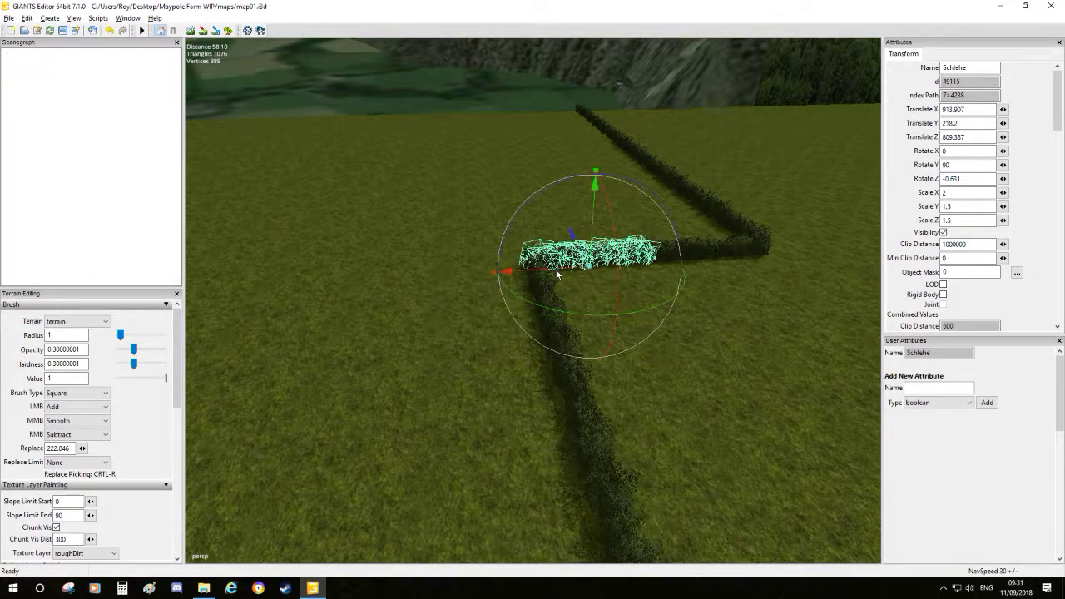
{"action": "key", "text": "ctrl+d"}
{"action": "left_click_drag", "start_coordinate": [478, 284], "coordinate": [372, 280]}
{"action": "middle_click_drag", "start_coordinate": [372, 280], "coordinate": [559, 243]}
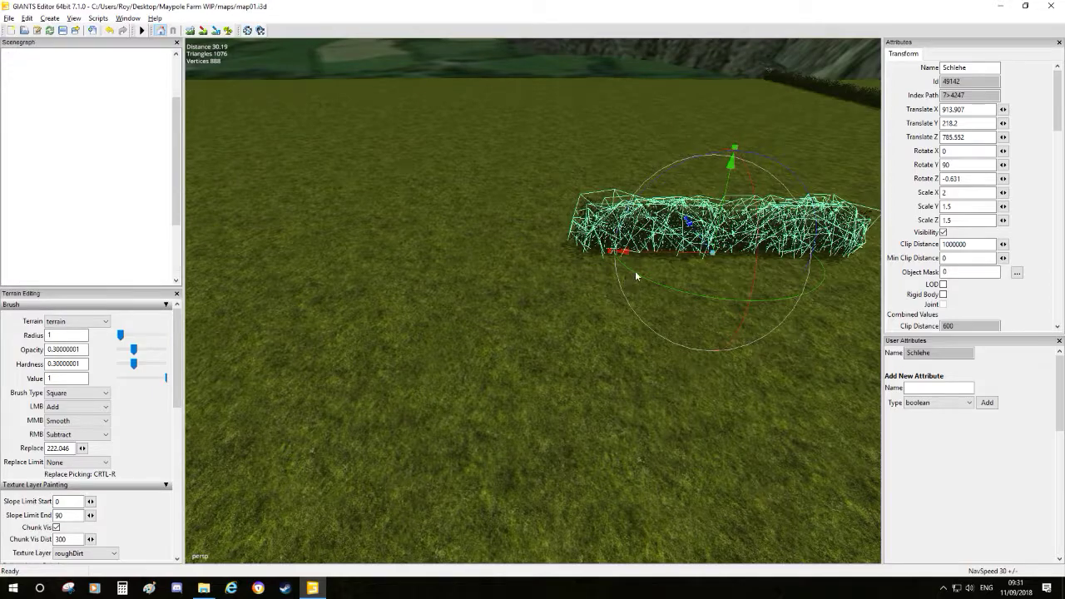
- Duplicate the hedge piece beyond the gap to Z 770.111 and tilt the copy to Rotate Y 89.532
{"action": "key", "text": "ctrl+d"}
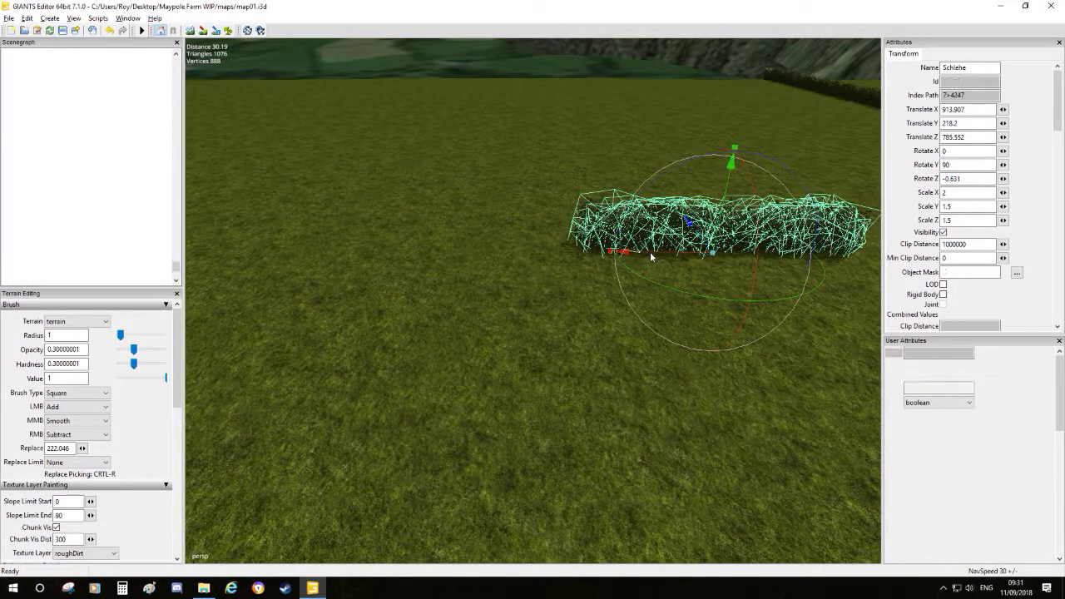
{"action": "left_click_drag", "start_coordinate": [650, 252], "coordinate": [434, 252]}
{"action": "middle_click_drag", "start_coordinate": [434, 252], "coordinate": [556, 268], "text": "alt"}
{"action": "mouse_move", "coordinate": [555, 268]}
{"action": "left_mouse_down", "text": "alt"}
{"action": "mouse_move", "coordinate": [542, 215]}
{"action": "mouse_move", "coordinate": [537, 260]}
{"action": "left_mouse_up", "text": "alt"}
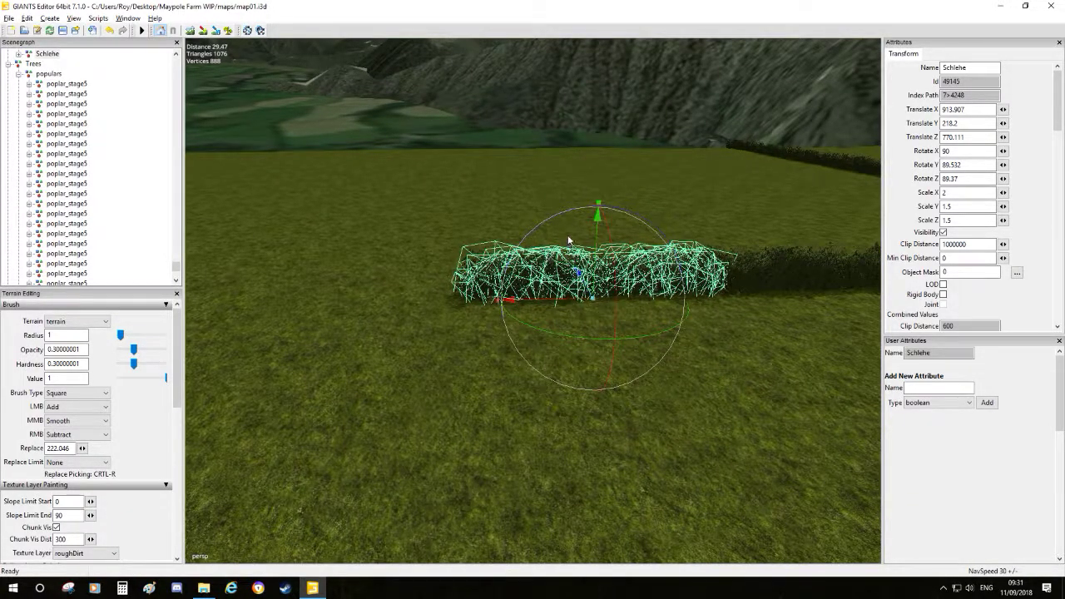
{"action": "left_click_drag", "start_coordinate": [565, 219], "coordinate": [551, 263]}
- Continue the hedge with two copies at Z 754.513 and Z 738.422, setting the second at Y 218.372
{"action": "key", "text": "ctrl+d"}
{"action": "left_click_drag", "start_coordinate": [567, 299], "coordinate": [333, 309]}
{"action": "middle_click_drag", "start_coordinate": [333, 309], "coordinate": [636, 273], "text": "alt"}
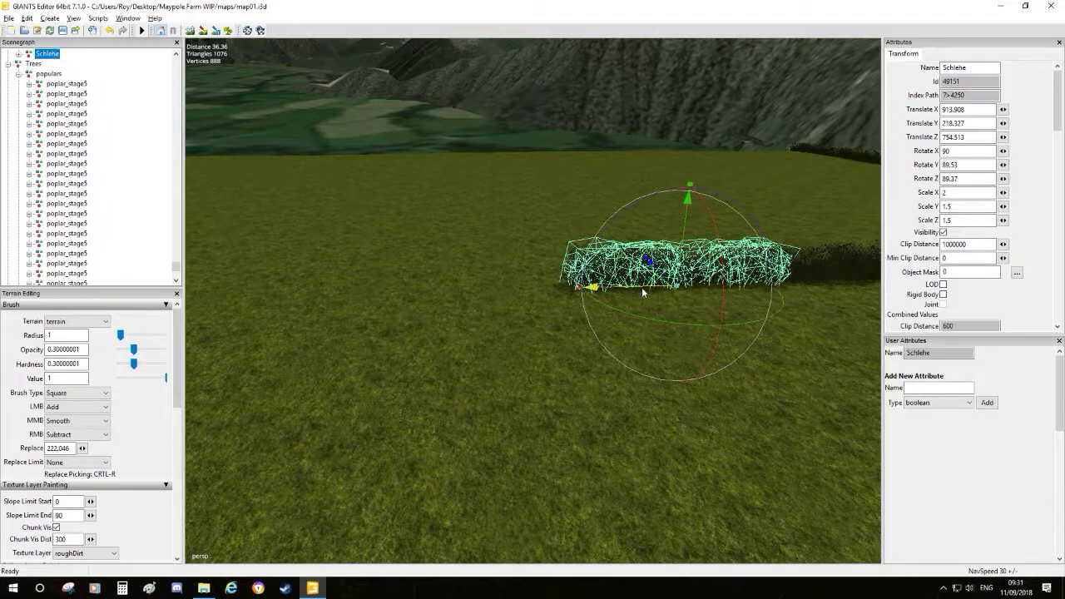
{"action": "left_click_drag", "start_coordinate": [641, 287], "coordinate": [454, 299]}
{"action": "middle_click_drag", "start_coordinate": [453, 299], "coordinate": [547, 285], "text": "alt"}
{"action": "left_click_drag", "start_coordinate": [627, 241], "coordinate": [580, 268]}
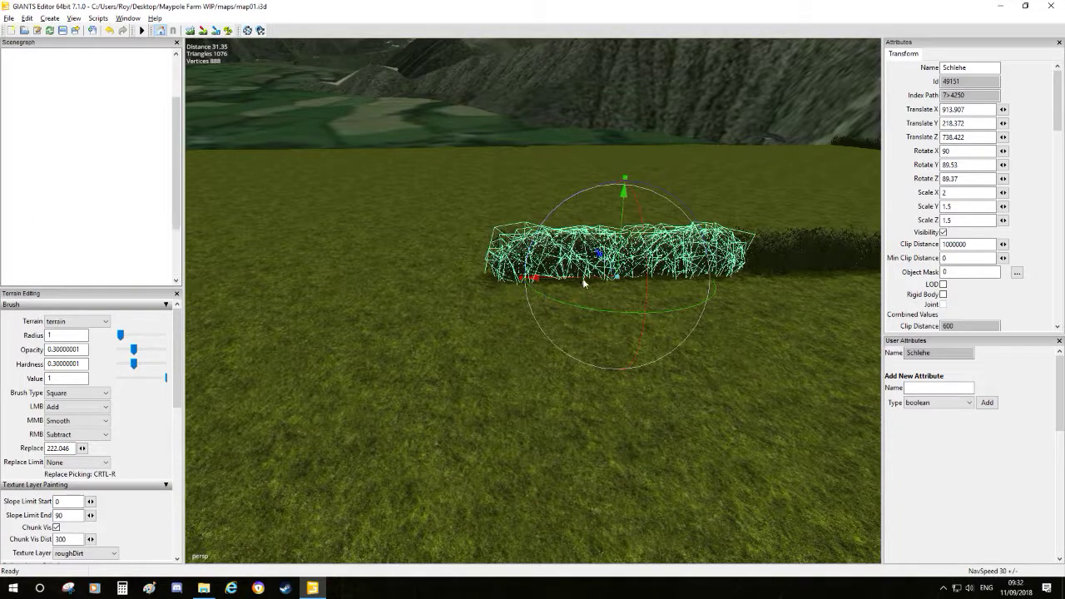
- Add hedge copies at Z 723.077 and Z 707.288, tilting the first to Rotate Y 89.323 at Y 218.343 before duplicating it
{"action": "left_click_drag", "start_coordinate": [582, 277], "coordinate": [399, 260]}
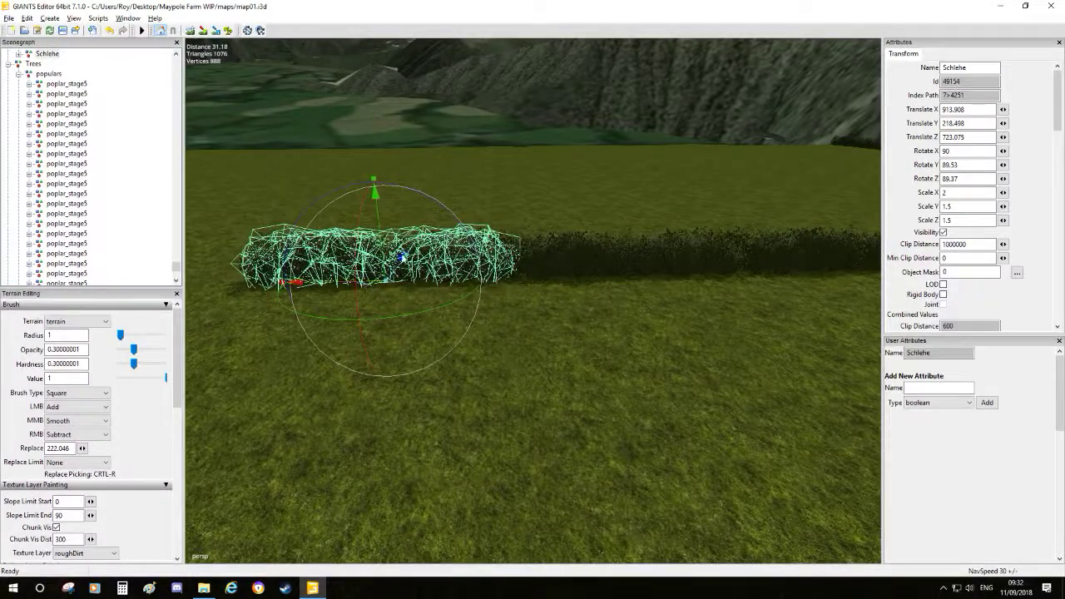
{"action": "left_click_drag", "start_coordinate": [420, 200], "coordinate": [392, 224]}
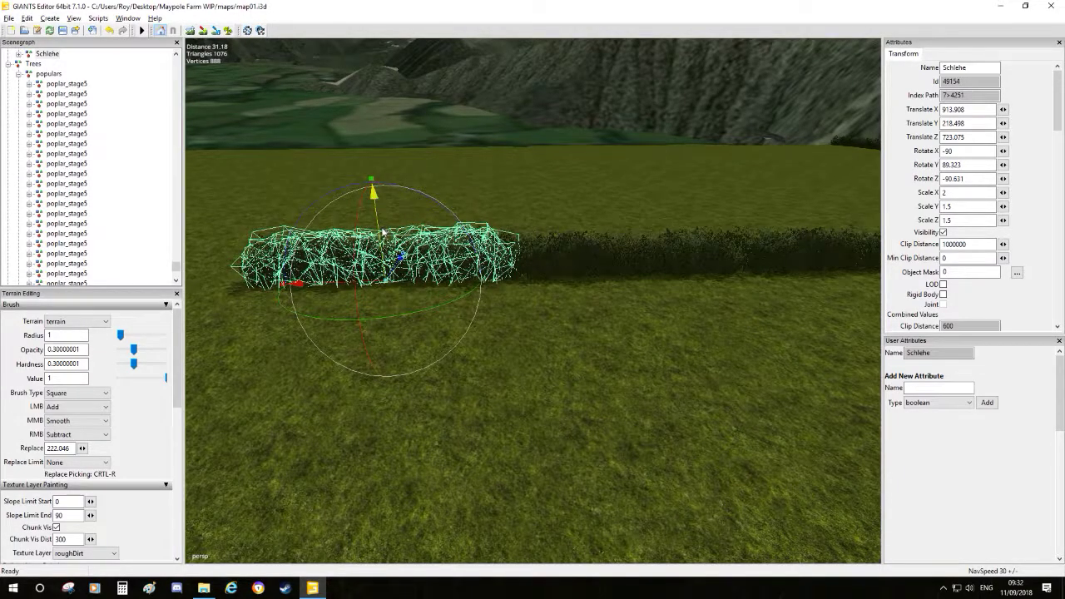
{"action": "middle_click_drag", "start_coordinate": [384, 234], "coordinate": [507, 238]}
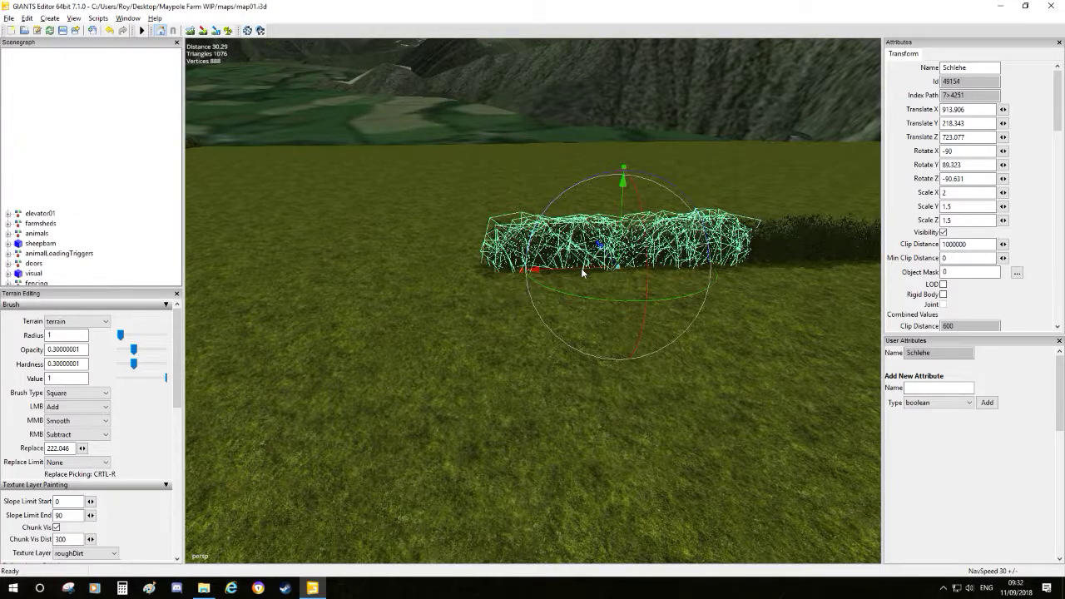
{"action": "left_click_drag", "start_coordinate": [472, 272], "coordinate": [347, 273]}
{"action": "middle_click_drag", "start_coordinate": [346, 273], "coordinate": [609, 267], "text": "alt"}
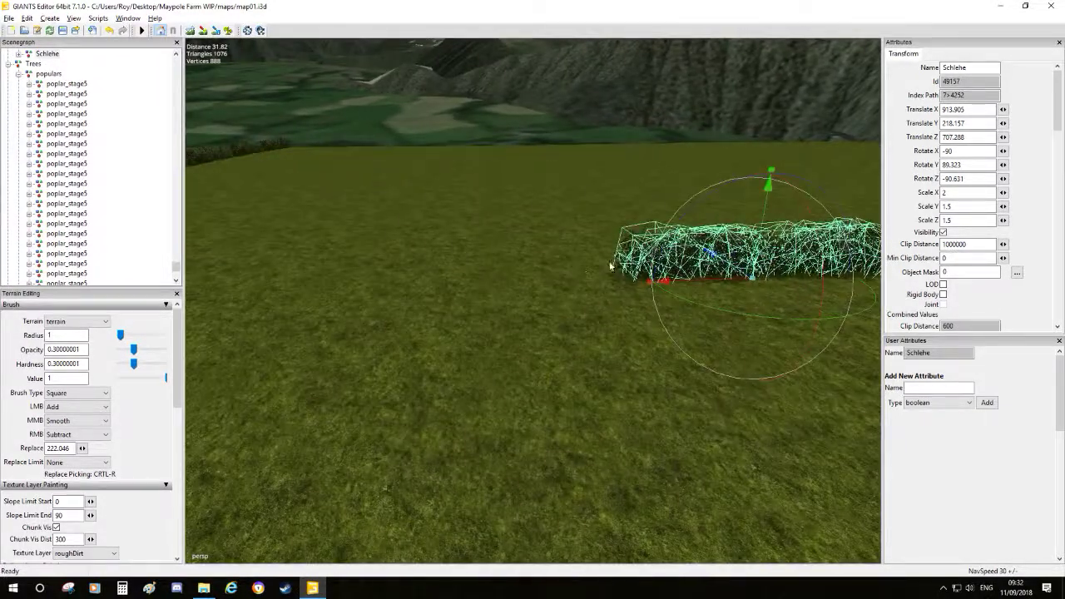
- Duplicate the end hedge piece to Z 691.437 and tilt the copy to Rotate Y 89.527, raising it to Y 218.202
{"action": "key", "text": "ctrl+d"}
{"action": "key", "text": "ctrl+d"}
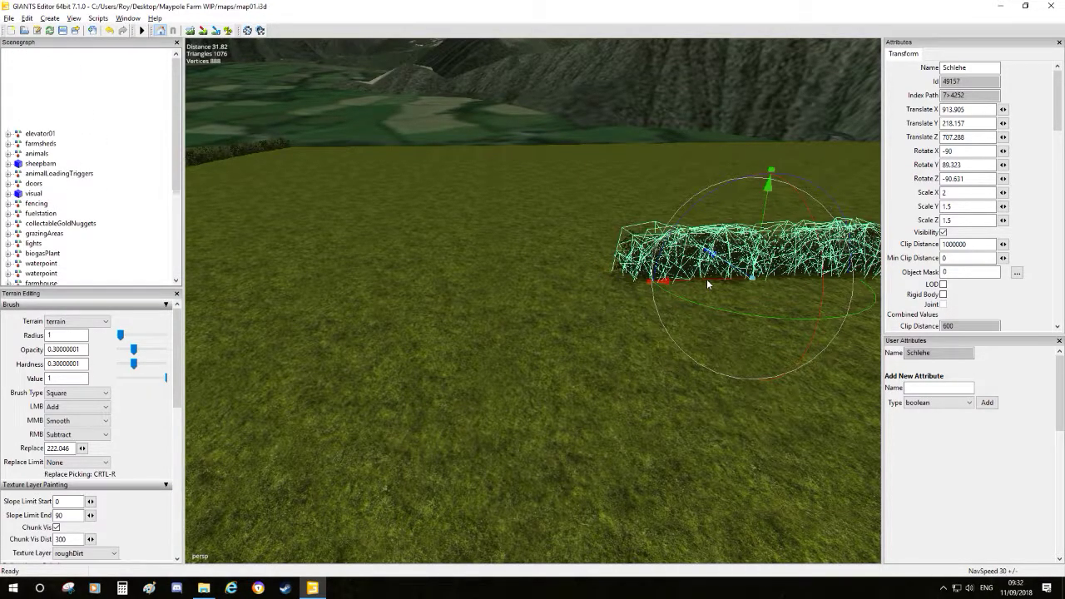
{"action": "left_click_drag", "start_coordinate": [708, 278], "coordinate": [470, 291]}
{"action": "middle_click_drag", "start_coordinate": [470, 294], "coordinate": [615, 283]}
{"action": "left_click_drag", "start_coordinate": [606, 218], "coordinate": [600, 206]}
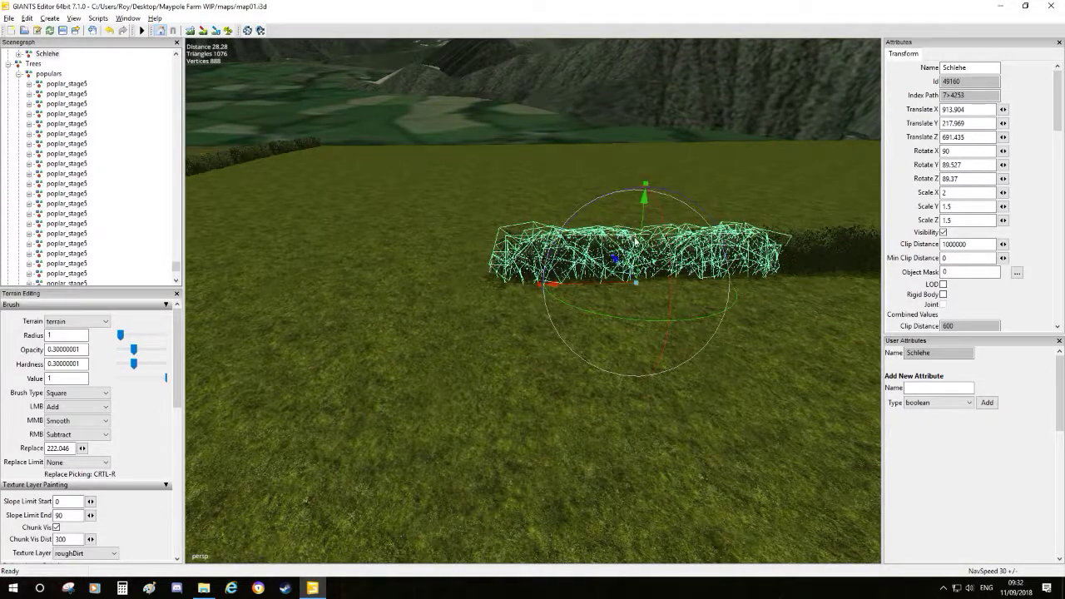
{"action": "left_click_drag", "start_coordinate": [641, 243], "coordinate": [641, 239]}
{"action": "middle_click_drag", "start_coordinate": [642, 239], "coordinate": [651, 236]}
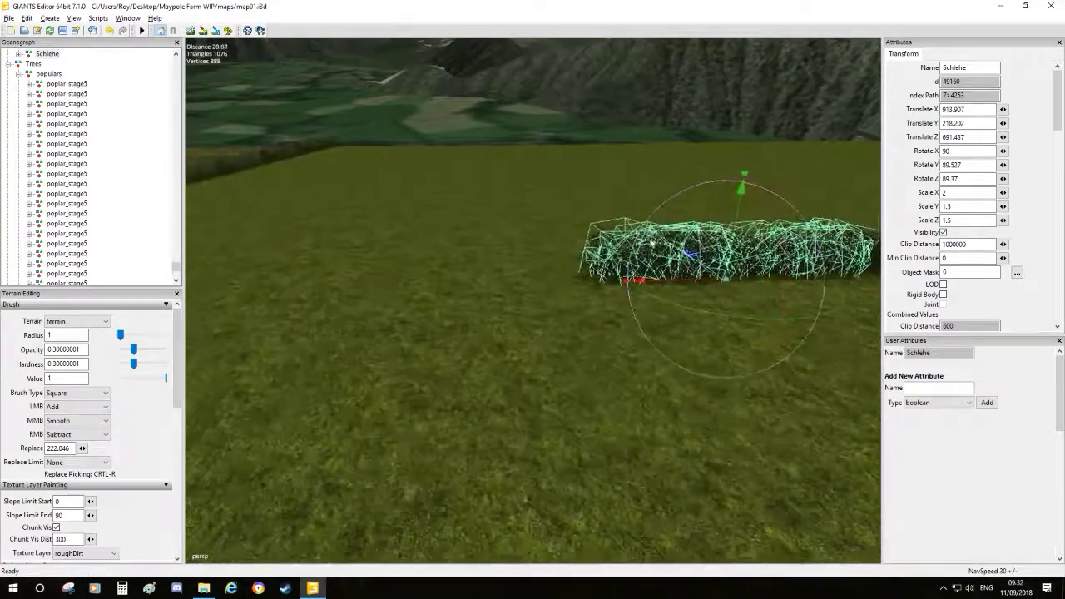
- Duplicate the end hedge piece and move the copy along the line to Z 675.518, Y 218.333
{"action": "key", "text": "ctrl+d"}
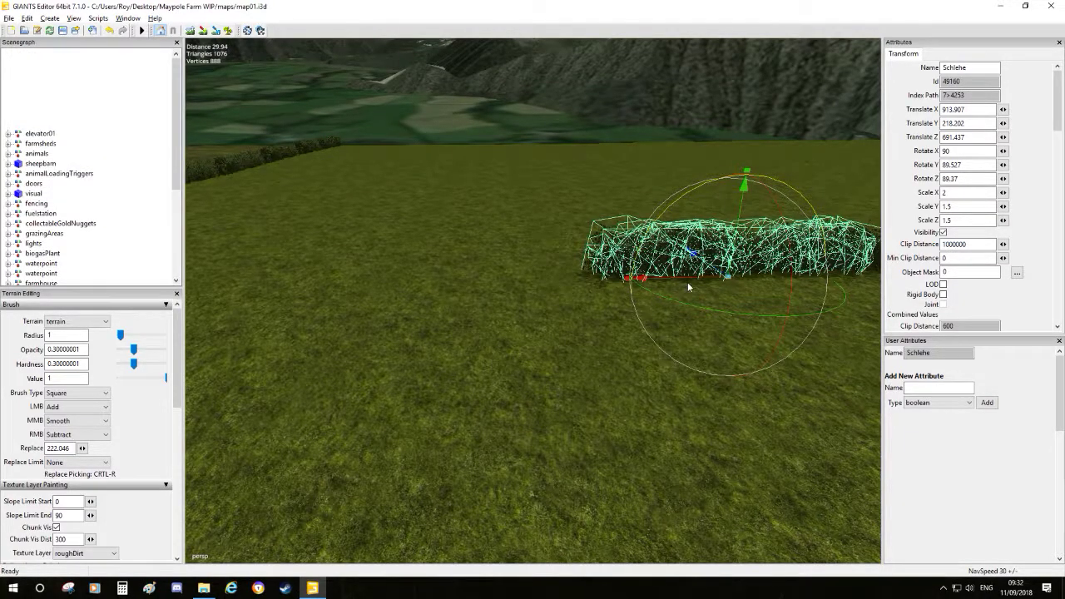
{"action": "left_click_drag", "start_coordinate": [670, 279], "coordinate": [434, 279]}
{"action": "middle_click_drag", "start_coordinate": [434, 280], "coordinate": [549, 266], "text": "alt"}
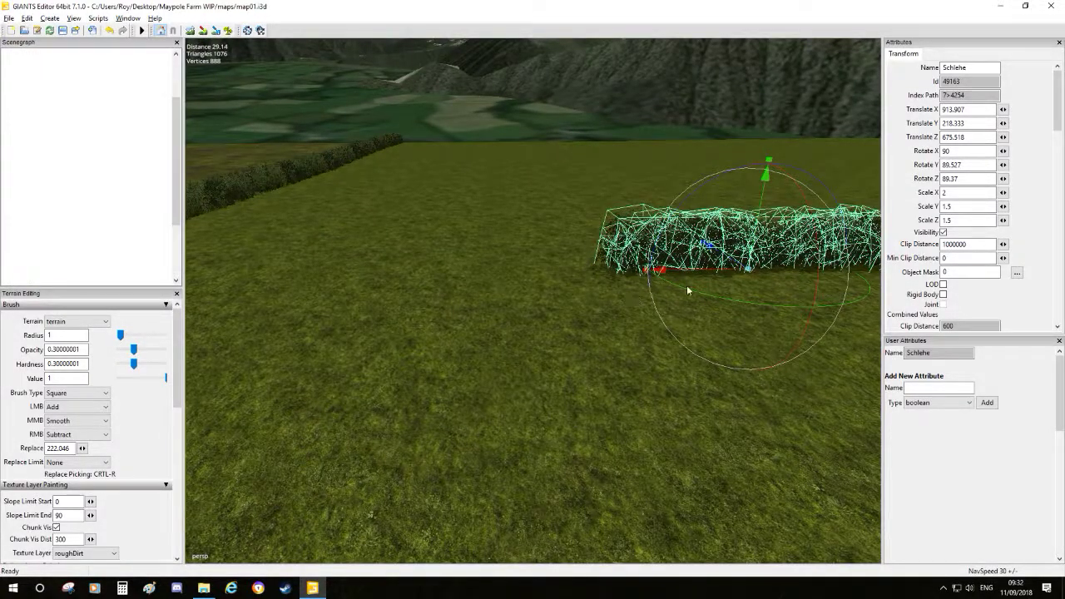
- Extend the hedge to the existing field boundary with copies at Z 660.17 and Z 643.922, tilted to Rotate Y 89.676
{"action": "key", "text": "ctrl+d"}
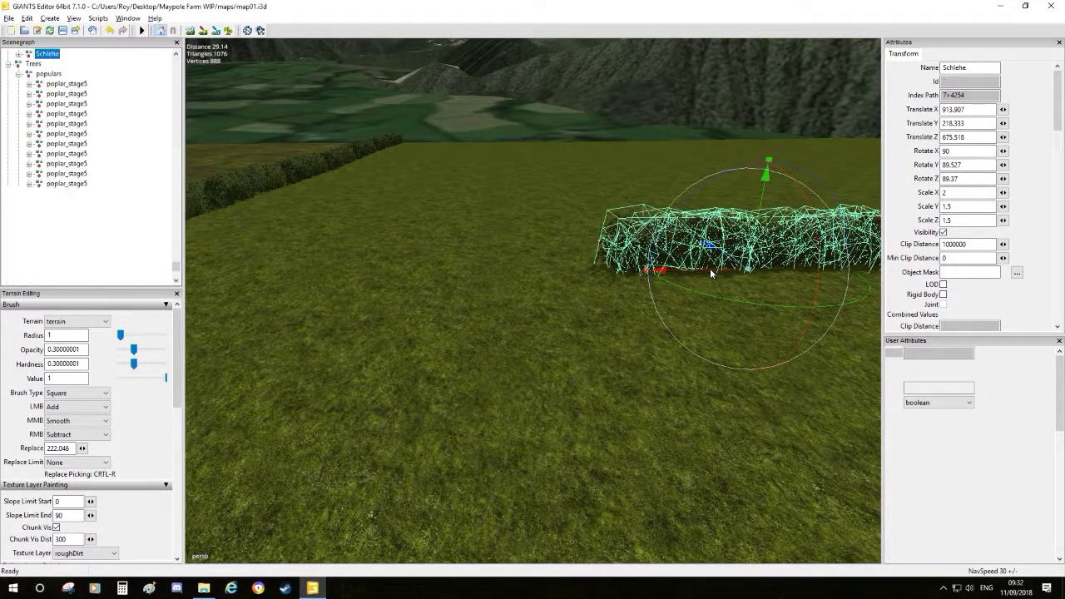
{"action": "left_click_drag", "start_coordinate": [696, 270], "coordinate": [433, 276]}
{"action": "left_click_drag", "start_coordinate": [512, 189], "coordinate": [491, 219]}
{"action": "middle_click_drag", "start_coordinate": [491, 219], "coordinate": [616, 244]}
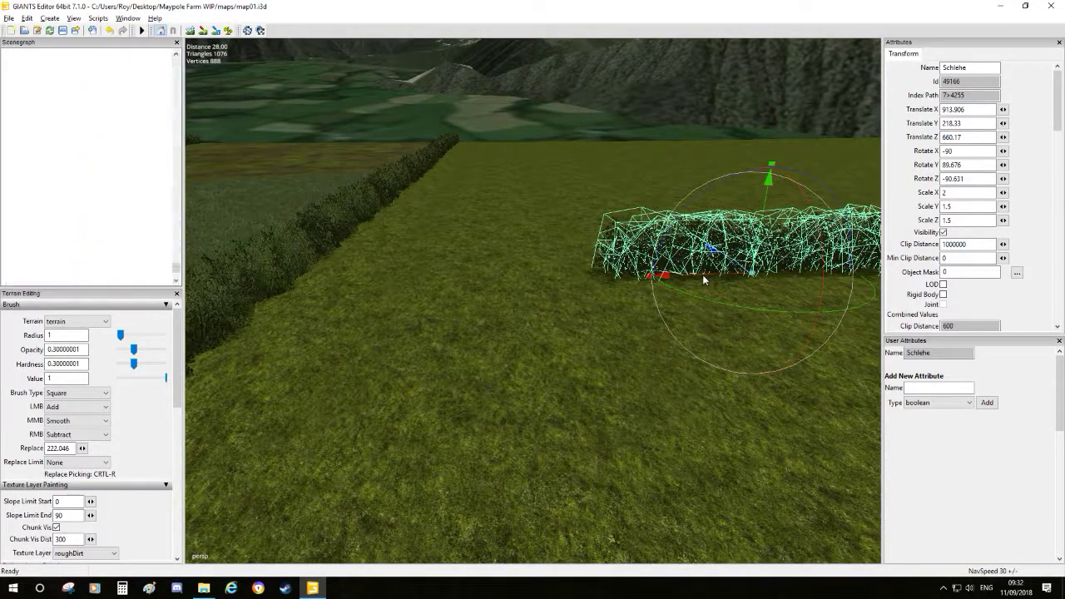
{"action": "left_click_drag", "start_coordinate": [702, 274], "coordinate": [421, 287]}
{"action": "left_click_drag", "start_coordinate": [455, 253], "coordinate": [455, 257]}
- Extend the roughDirt track alongside the hedge and through the gateway into the newly enclosed field
{"action": "scroll", "coordinate": [532, 299], "scroll_direction": "down", "scroll_amount": 5}
{"action": "left_click_drag", "start_coordinate": [765, 333], "coordinate": [539, 277], "text": "alt"}
{"action": "scroll", "coordinate": [564, 307], "scroll_direction": "down", "scroll_amount": 5}
{"action": "scroll", "coordinate": [531, 275], "scroll_direction": "up", "scroll_amount": 1}
{"action": "left_click_drag", "start_coordinate": [574, 207], "coordinate": [584, 245], "text": "alt"}
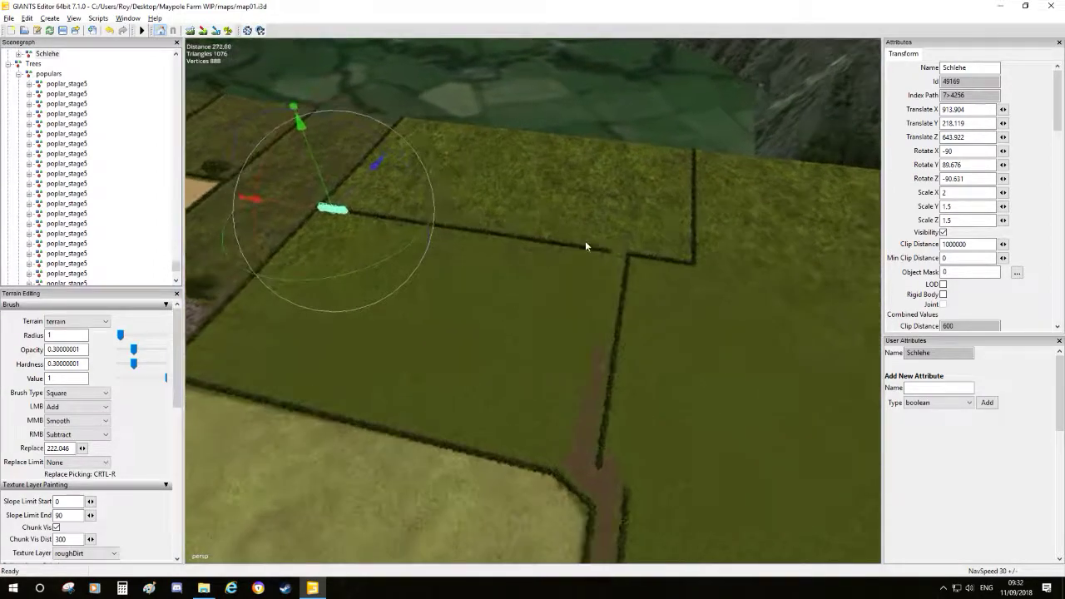
{"action": "scroll", "coordinate": [613, 304], "scroll_direction": "up", "scroll_amount": 1}
{"action": "left_click_drag", "start_coordinate": [613, 305], "coordinate": [509, 243], "text": "alt"}
{"action": "left_click", "coordinate": [207, 32]}
{"action": "middle_click_drag", "start_coordinate": [517, 275], "coordinate": [508, 275], "text": "alt"}
{"action": "scroll", "coordinate": [508, 275], "scroll_direction": "up", "scroll_amount": 1}
{"action": "mouse_move", "coordinate": [495, 295]}
{"action": "left_mouse_down"}
{"action": "mouse_move", "coordinate": [490, 313]}
{"action": "mouse_move", "coordinate": [489, 285]}
{"action": "left_mouse_up"}
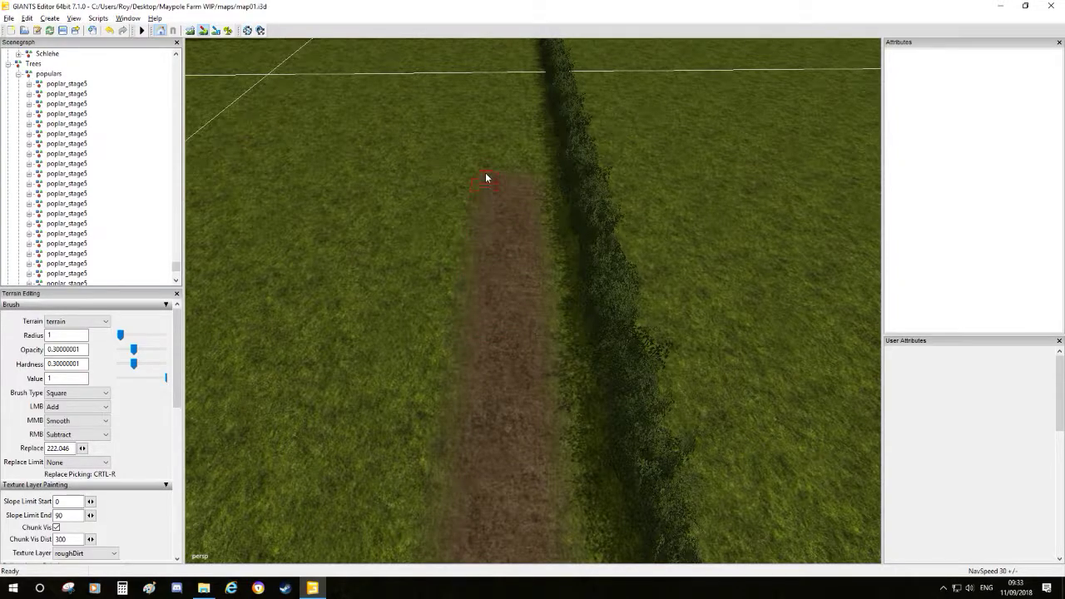
{"action": "scroll", "coordinate": [491, 166], "scroll_direction": "down", "scroll_amount": 2}
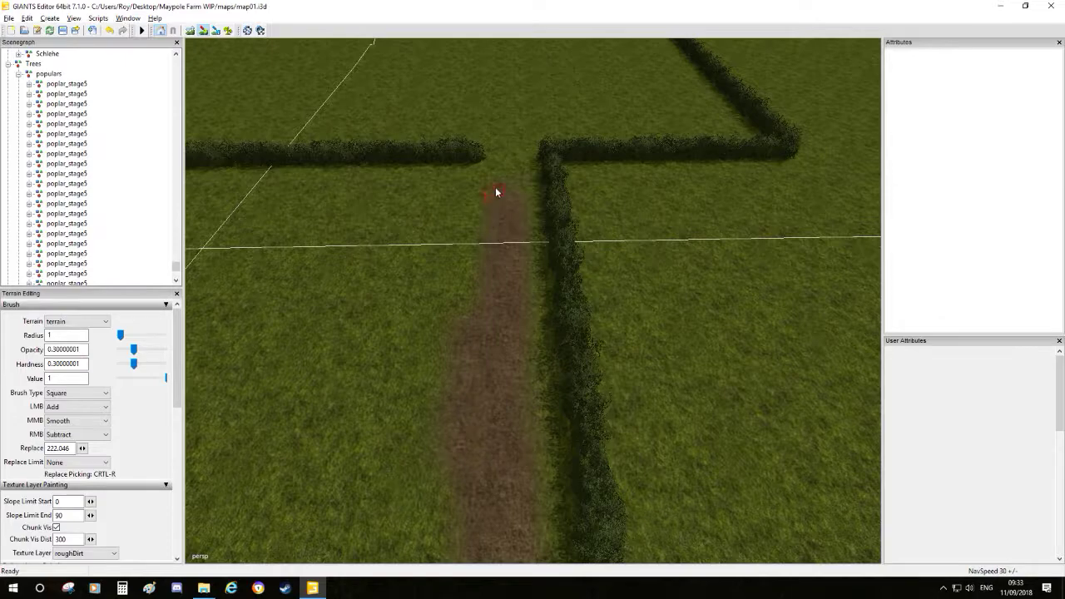
{"action": "scroll", "coordinate": [497, 202], "scroll_direction": "down", "scroll_amount": 2}
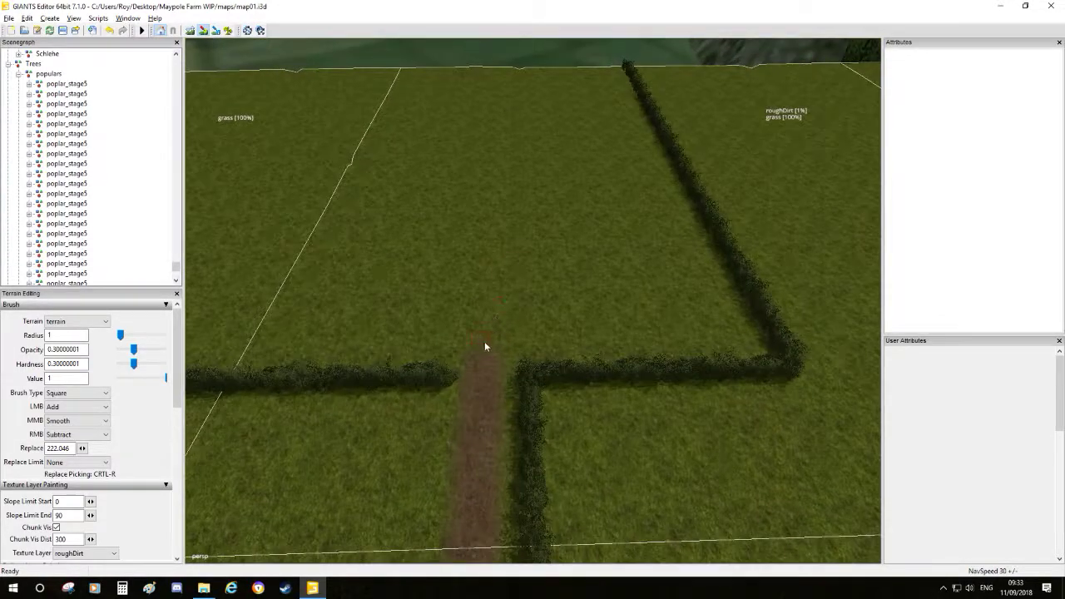
{"action": "scroll", "coordinate": [639, 197], "scroll_direction": "down", "scroll_amount": 2}
- Paint roughDirt across the gap between the hedge ends at the track junction to form a field entrance
{"action": "scroll", "coordinate": [639, 197], "scroll_direction": "up", "scroll_amount": 5}
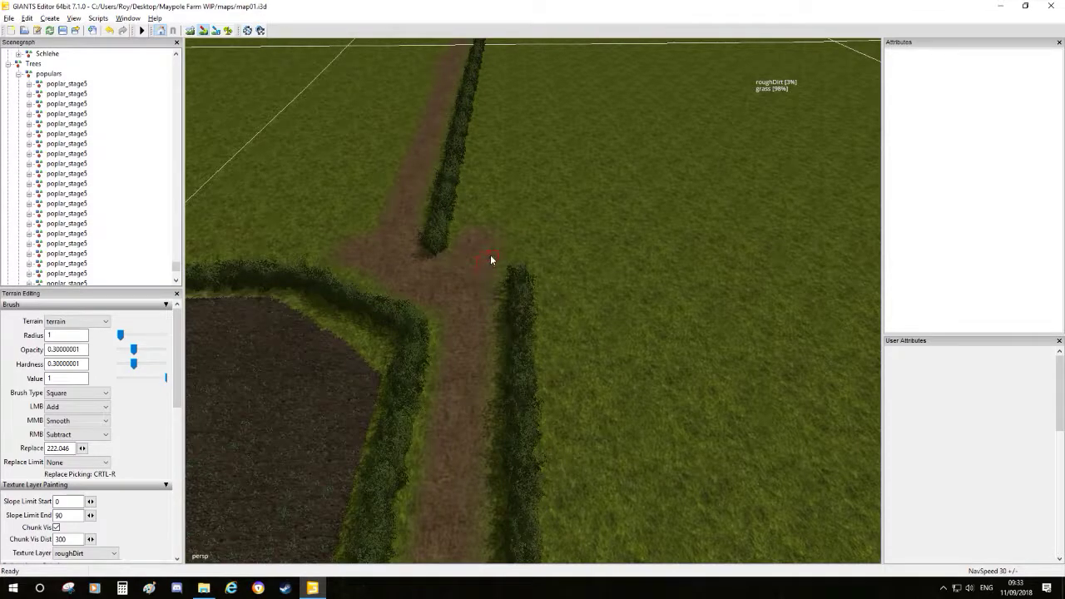
{"action": "mouse_move", "coordinate": [488, 248]}
{"action": "left_mouse_down"}
{"action": "mouse_move", "coordinate": [583, 269]}
{"action": "mouse_move", "coordinate": [526, 264]}
{"action": "mouse_move", "coordinate": [511, 321]}
{"action": "mouse_move", "coordinate": [556, 415]}
{"action": "left_mouse_up"}
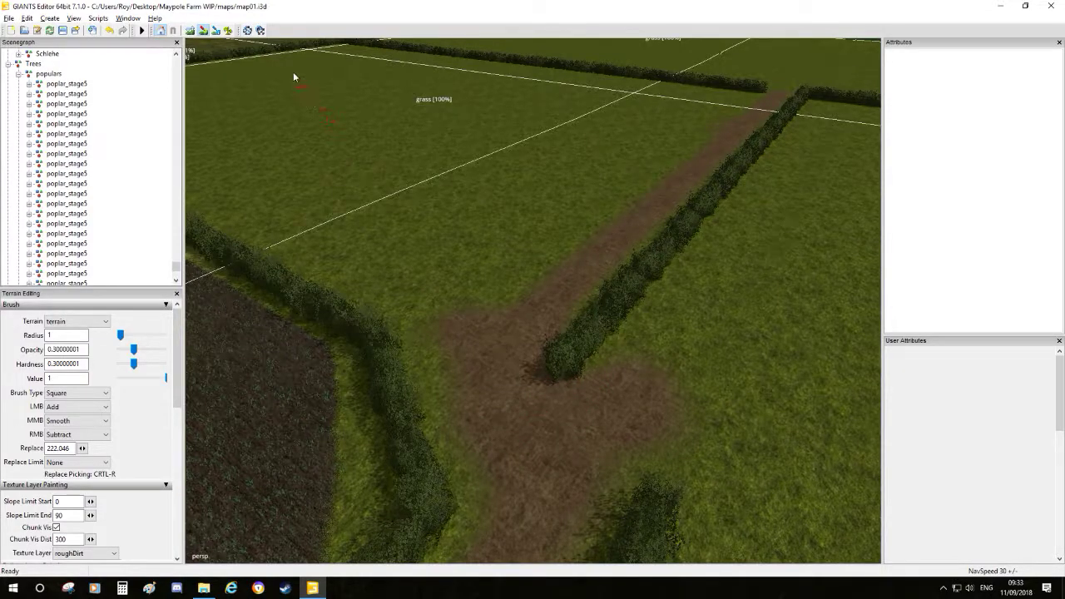
{"action": "left_click", "coordinate": [204, 31]}
- Switch to foliage layer painting and choose terrainDetail as the foliage layer
{"action": "left_click_drag", "start_coordinate": [537, 155], "coordinate": [396, 179], "text": "alt"}
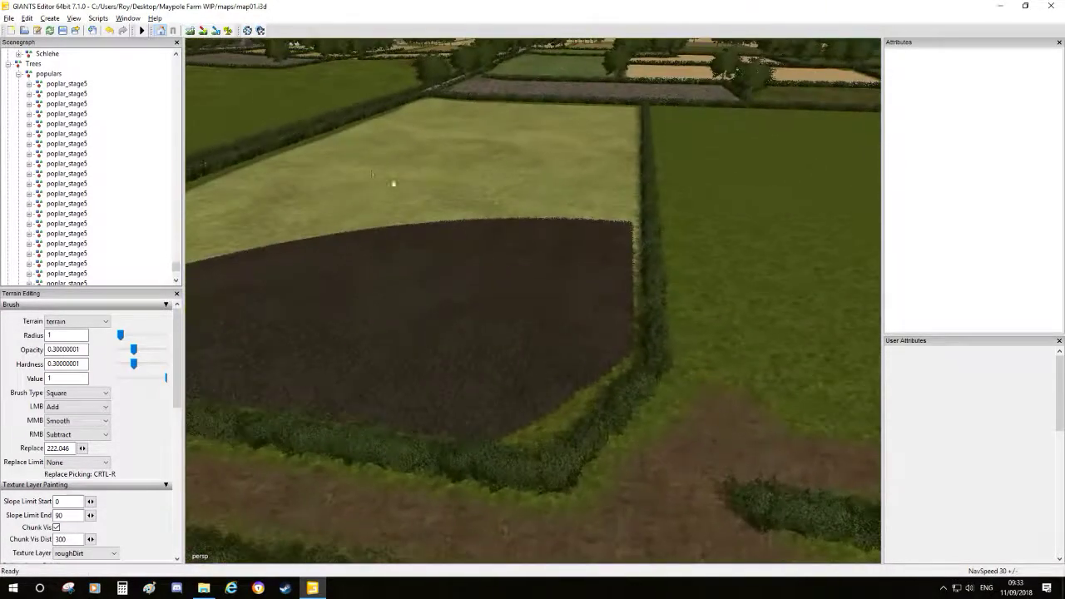
{"action": "left_click", "coordinate": [228, 31]}
{"action": "mouse_move", "coordinate": [554, 211]}
{"action": "left_mouse_down", "text": "alt"}
{"action": "mouse_move", "coordinate": [541, 287]}
{"action": "mouse_move", "coordinate": [622, 299]}
{"action": "mouse_move", "coordinate": [631, 332]}
{"action": "left_mouse_up", "text": "alt"}
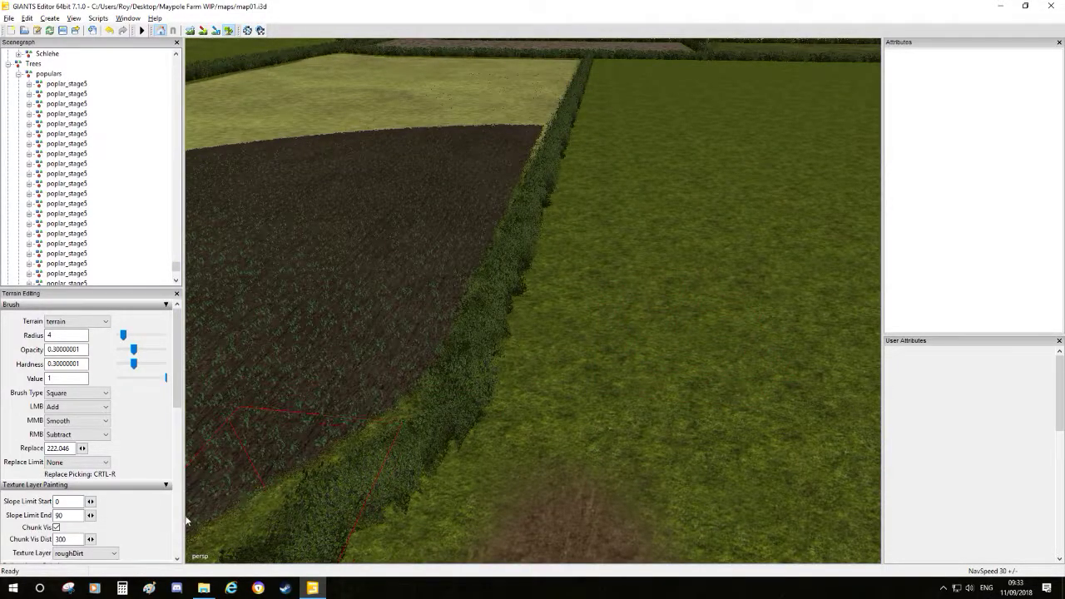
{"action": "scroll", "coordinate": [162, 526], "scroll_direction": "down", "scroll_amount": 3}
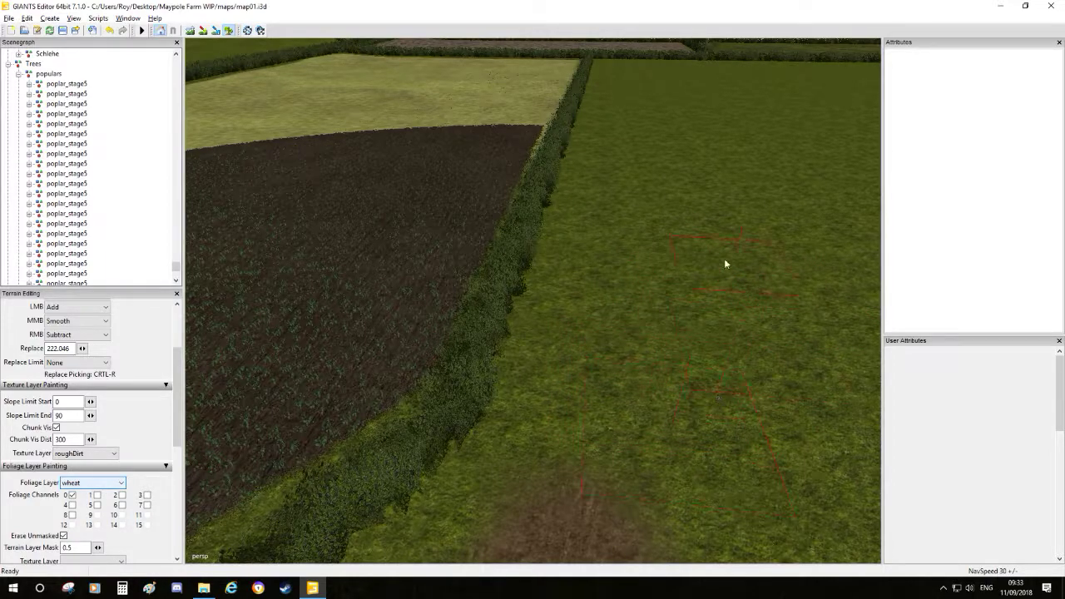
{"action": "left_click", "coordinate": [92, 482]}
{"action": "left_click", "coordinate": [83, 450]}
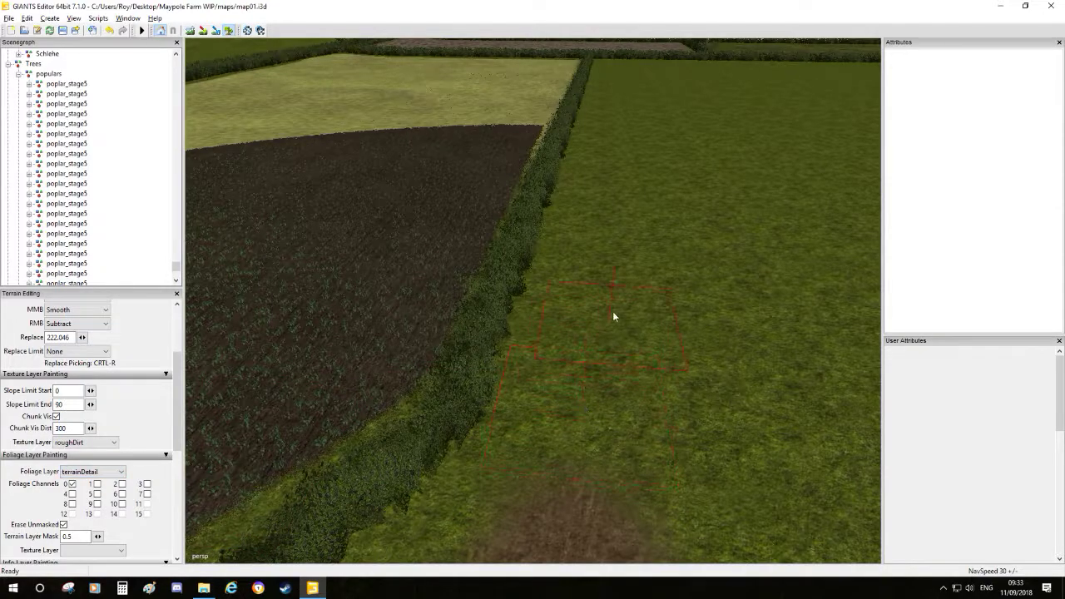
- Paint terrainDetail soil from the field corner at the track junction up alongside the dirt track
{"action": "scroll", "coordinate": [655, 310], "scroll_direction": "down", "scroll_amount": 3}
{"action": "middle_click_drag", "start_coordinate": [656, 312], "coordinate": [525, 290], "text": "alt"}
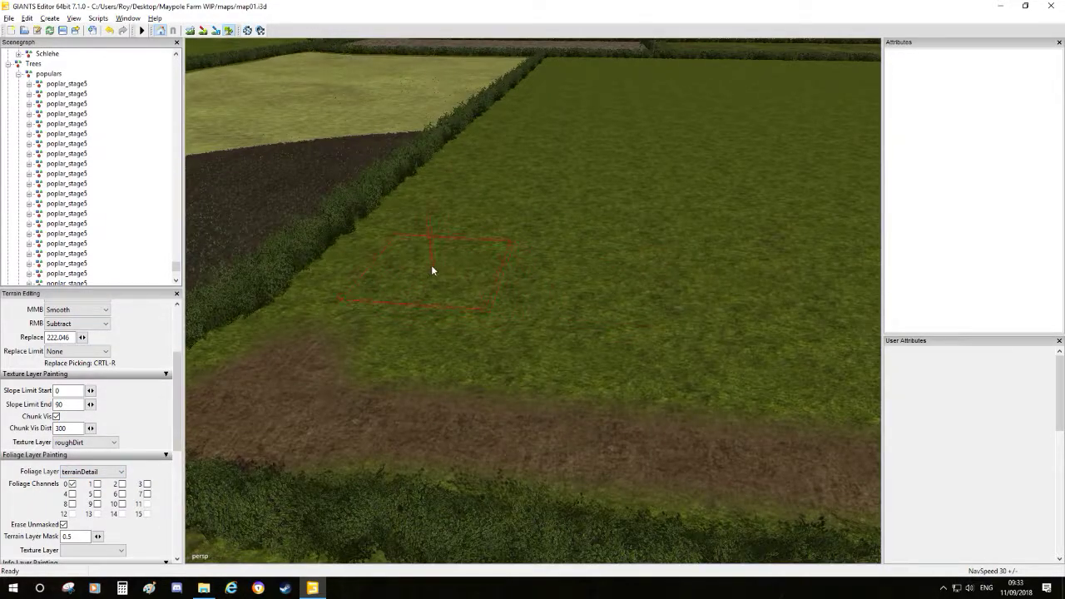
{"action": "mouse_move", "coordinate": [419, 261]}
{"action": "left_mouse_down"}
{"action": "mouse_move", "coordinate": [485, 319]}
{"action": "mouse_move", "coordinate": [632, 309]}
{"action": "left_mouse_up"}
{"action": "middle_click_drag", "start_coordinate": [632, 309], "coordinate": [613, 272], "text": "alt"}
{"action": "scroll", "coordinate": [652, 295], "scroll_direction": "down", "scroll_amount": 2}
{"action": "mouse_move", "coordinate": [652, 295]}
{"action": "left_mouse_down", "text": "alt"}
{"action": "mouse_move", "coordinate": [691, 264]}
{"action": "mouse_move", "coordinate": [667, 318]}
{"action": "left_mouse_up", "text": "alt"}
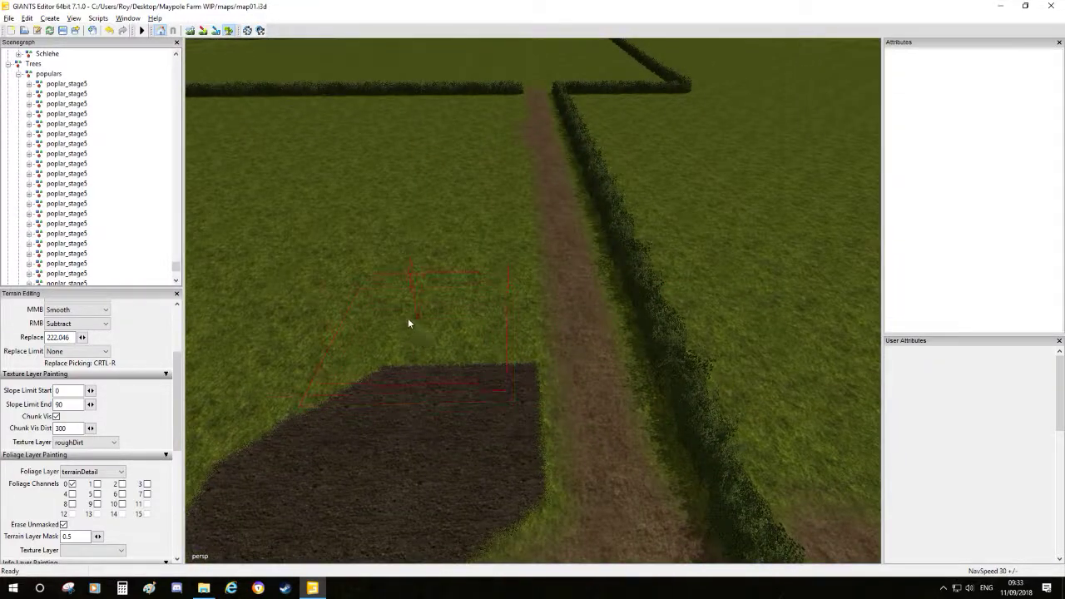
{"action": "mouse_move", "coordinate": [390, 303]}
{"action": "left_mouse_down"}
{"action": "mouse_move", "coordinate": [379, 292]}
{"action": "mouse_move", "coordinate": [404, 287]}
{"action": "left_mouse_up"}
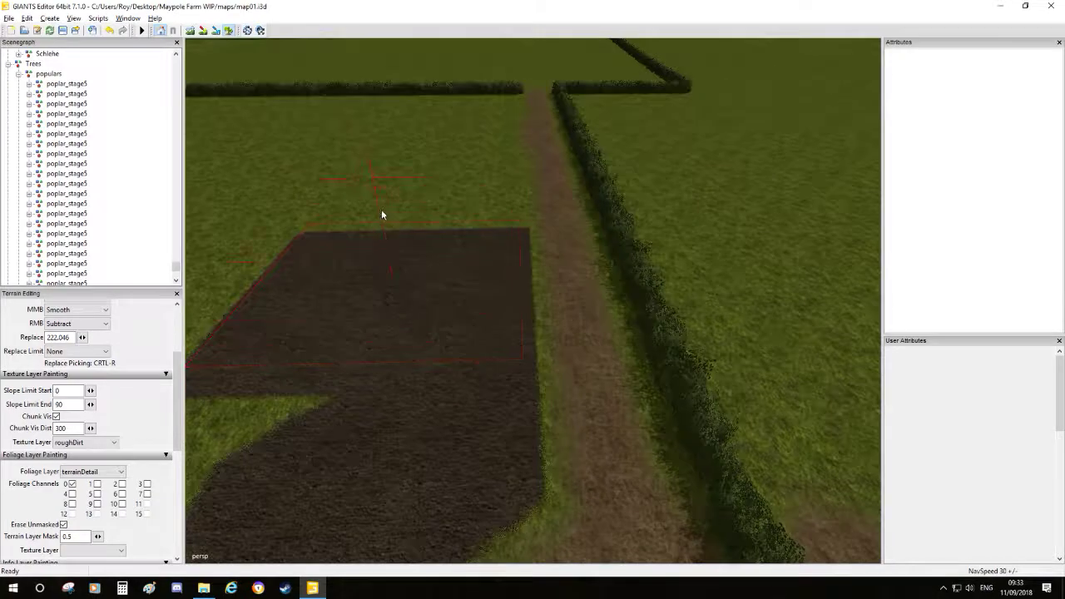
- Continue the terrainDetail soil along the field's upper hedge and undo the last stroke
{"action": "middle_click_drag", "start_coordinate": [381, 209], "coordinate": [464, 223], "text": "alt"}
{"action": "left_click_drag", "start_coordinate": [463, 223], "coordinate": [469, 258], "text": "alt"}
{"action": "middle_click_drag", "start_coordinate": [469, 259], "coordinate": [427, 350], "text": "alt"}
{"action": "mouse_move", "coordinate": [434, 391]}
{"action": "left_mouse_down"}
{"action": "mouse_move", "coordinate": [437, 400]}
{"action": "mouse_move", "coordinate": [477, 397]}
{"action": "mouse_move", "coordinate": [444, 286]}
{"action": "mouse_move", "coordinate": [486, 262]}
{"action": "mouse_move", "coordinate": [475, 235]}
{"action": "mouse_move", "coordinate": [475, 304]}
{"action": "mouse_move", "coordinate": [457, 316]}
{"action": "mouse_move", "coordinate": [446, 344]}
{"action": "mouse_move", "coordinate": [463, 342]}
{"action": "mouse_move", "coordinate": [452, 359]}
{"action": "mouse_move", "coordinate": [451, 292]}
{"action": "mouse_move", "coordinate": [452, 326]}
{"action": "mouse_move", "coordinate": [442, 318]}
{"action": "mouse_move", "coordinate": [475, 319]}
{"action": "mouse_move", "coordinate": [502, 350]}
{"action": "mouse_move", "coordinate": [493, 302]}
{"action": "mouse_move", "coordinate": [492, 313]}
{"action": "mouse_move", "coordinate": [537, 316]}
{"action": "mouse_move", "coordinate": [565, 311]}
{"action": "mouse_move", "coordinate": [564, 297]}
{"action": "mouse_move", "coordinate": [540, 321]}
{"action": "mouse_move", "coordinate": [579, 334]}
{"action": "left_mouse_up"}
{"action": "key", "text": "ctrl+z"}
- Paint a terrainDetail strip down the existing boundary hedge opposite the track to the field's lower corner
{"action": "mouse_move", "coordinate": [499, 335]}
{"action": "left_mouse_down", "text": "alt"}
{"action": "mouse_move", "coordinate": [625, 325]}
{"action": "mouse_move", "coordinate": [556, 328]}
{"action": "mouse_move", "coordinate": [618, 336]}
{"action": "mouse_move", "coordinate": [625, 346]}
{"action": "mouse_move", "coordinate": [525, 340]}
{"action": "mouse_move", "coordinate": [640, 342]}
{"action": "mouse_move", "coordinate": [589, 332]}
{"action": "left_mouse_up", "text": "alt"}
{"action": "key", "text": "Down"}
{"action": "key", "text": "Down"}
{"action": "left_click_drag", "start_coordinate": [579, 284], "coordinate": [569, 291]}
{"action": "key", "text": "Down"}
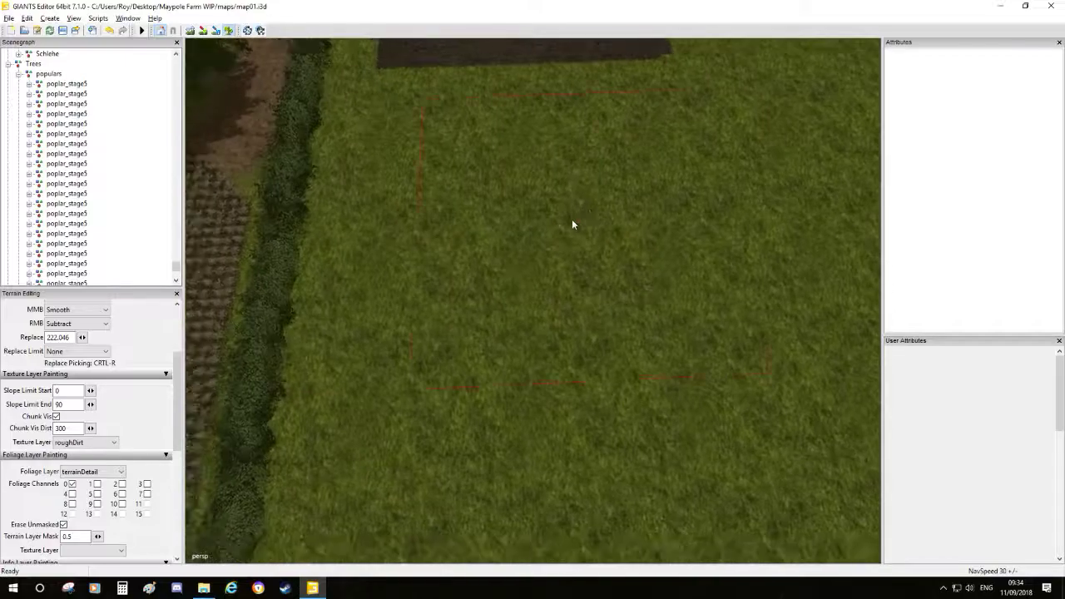
{"action": "left_click_drag", "start_coordinate": [533, 182], "coordinate": [521, 186]}
{"action": "key", "text": "Down"}
{"action": "left_click_drag", "start_coordinate": [556, 240], "coordinate": [529, 339]}
{"action": "key", "text": "Down"}
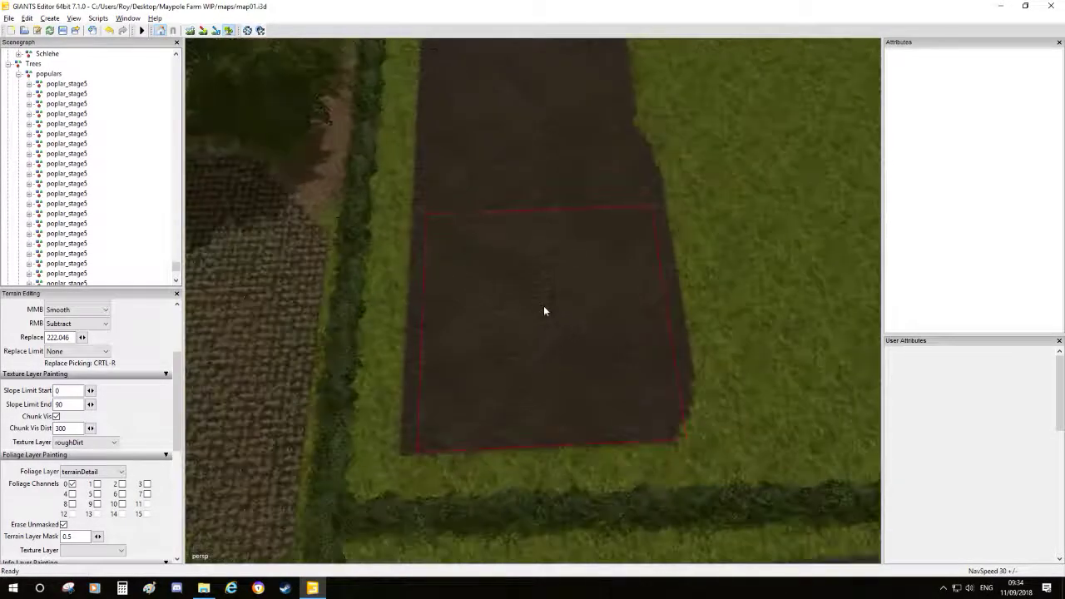
- Widen the soil by the track junction, paint along the lower hedge, and undo the last stroke
{"action": "key", "text": "Down"}
{"action": "mouse_move", "coordinate": [404, 261]}
{"action": "left_mouse_down"}
{"action": "mouse_move", "coordinate": [461, 285]}
{"action": "mouse_move", "coordinate": [475, 321]}
{"action": "left_mouse_up"}
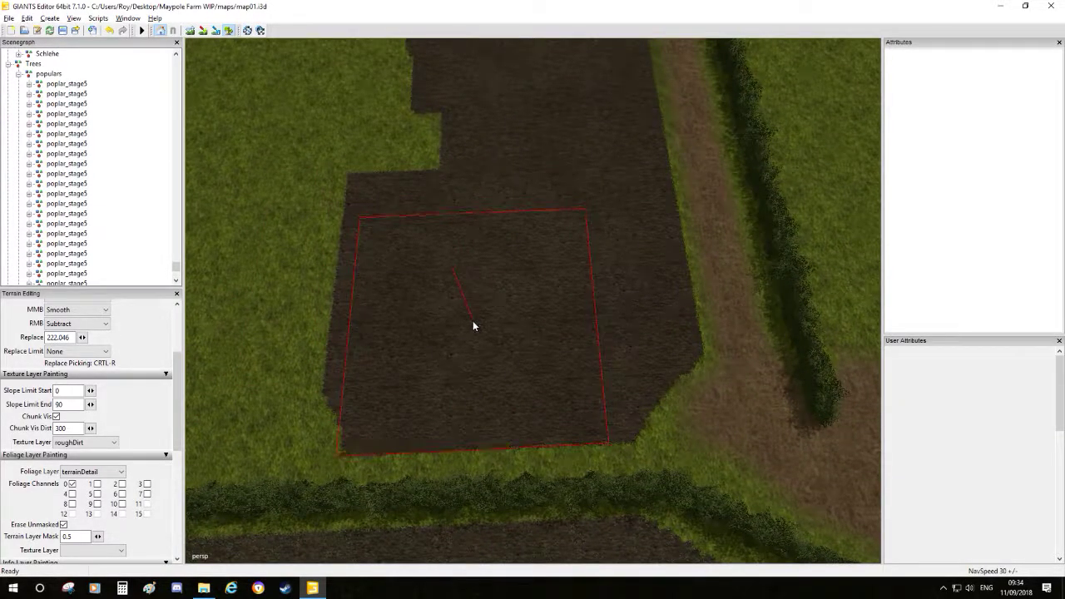
{"action": "key", "text": "Left"}
{"action": "left_click", "coordinate": [597, 249]}
{"action": "mouse_move", "coordinate": [597, 250]}
{"action": "left_mouse_down"}
{"action": "mouse_move", "coordinate": [598, 273]}
{"action": "mouse_move", "coordinate": [487, 249]}
{"action": "mouse_move", "coordinate": [373, 281]}
{"action": "left_mouse_up"}
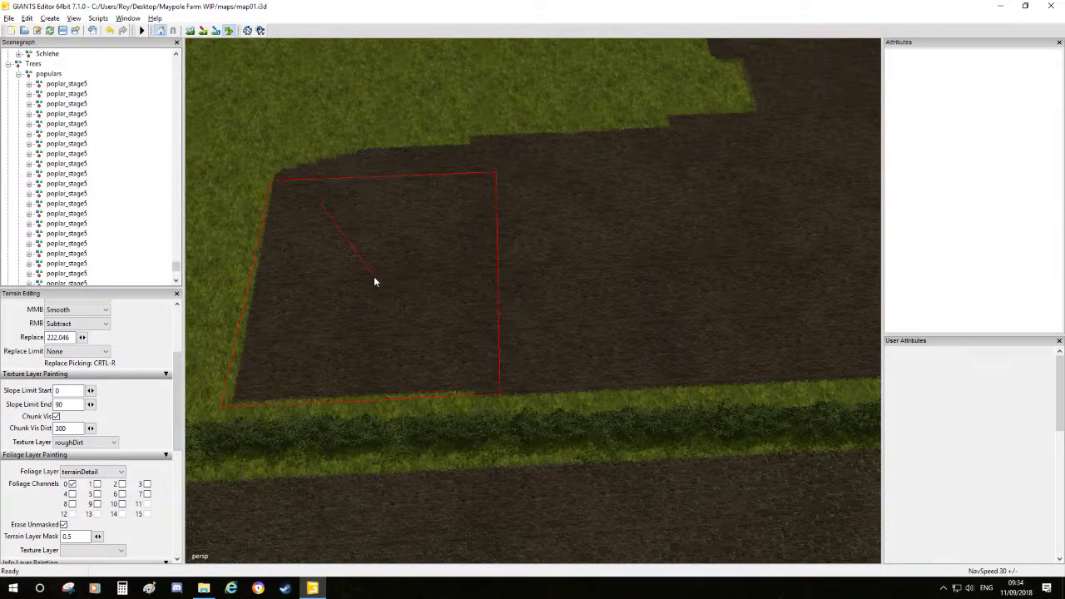
{"action": "key", "text": "ctrl+z"}
- Fill the remaining grass inside the first field with terrainDetail soil
{"action": "key", "text": "Down"}
{"action": "mouse_move", "coordinate": [578, 232]}
{"action": "left_mouse_down"}
{"action": "mouse_move", "coordinate": [587, 247]}
{"action": "mouse_move", "coordinate": [384, 252]}
{"action": "left_mouse_up"}
{"action": "mouse_move", "coordinate": [384, 252]}
{"action": "right_mouse_down"}
{"action": "mouse_move", "coordinate": [442, 268]}
{"action": "mouse_move", "coordinate": [378, 296]}
{"action": "mouse_move", "coordinate": [482, 285]}
{"action": "mouse_move", "coordinate": [527, 208]}
{"action": "mouse_move", "coordinate": [563, 338]}
{"action": "mouse_move", "coordinate": [550, 152]}
{"action": "mouse_move", "coordinate": [561, 95]}
{"action": "mouse_move", "coordinate": [577, 285]}
{"action": "mouse_move", "coordinate": [637, 305]}
{"action": "mouse_move", "coordinate": [640, 287]}
{"action": "mouse_move", "coordinate": [632, 330]}
{"action": "right_mouse_up"}
{"action": "mouse_move", "coordinate": [632, 330]}
{"action": "left_mouse_down"}
{"action": "mouse_move", "coordinate": [633, 373]}
{"action": "mouse_move", "coordinate": [596, 382]}
{"action": "mouse_move", "coordinate": [604, 204]}
{"action": "mouse_move", "coordinate": [589, 280]}
{"action": "mouse_move", "coordinate": [594, 395]}
{"action": "mouse_move", "coordinate": [803, 406]}
{"action": "mouse_move", "coordinate": [613, 304]}
{"action": "mouse_move", "coordinate": [480, 358]}
{"action": "mouse_move", "coordinate": [463, 375]}
{"action": "mouse_move", "coordinate": [460, 247]}
{"action": "left_mouse_up"}
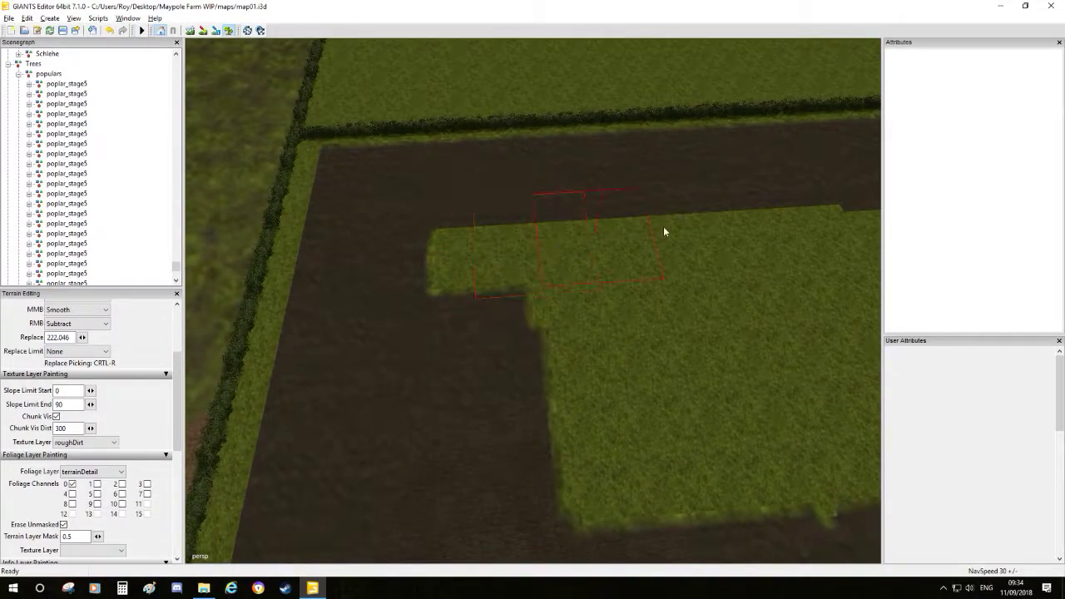
{"action": "left_click_drag", "start_coordinate": [791, 235], "coordinate": [697, 288]}
{"action": "left_click_drag", "start_coordinate": [567, 355], "coordinate": [613, 472]}
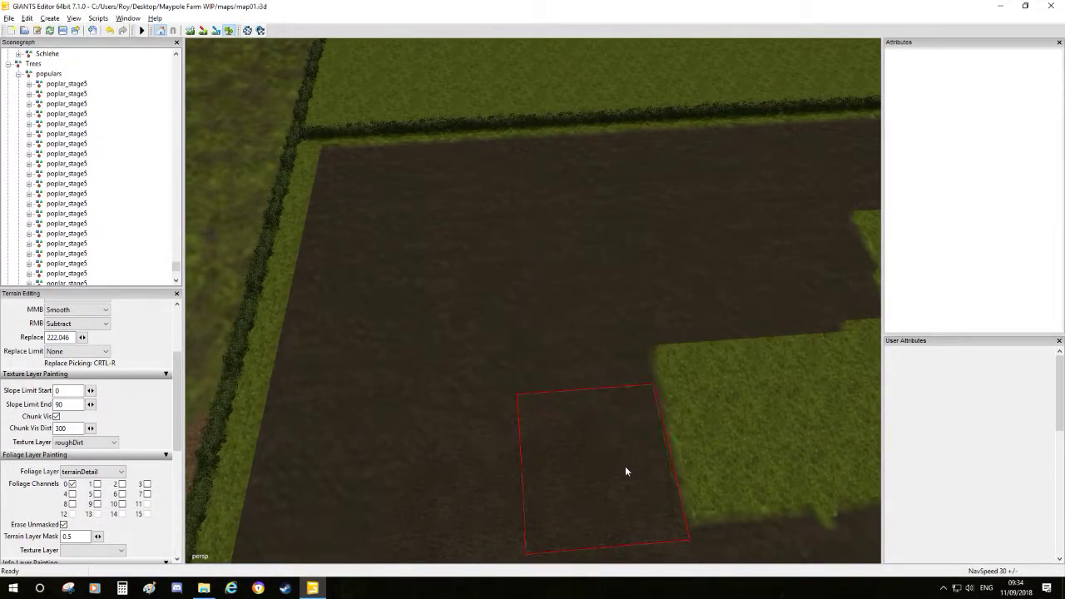
{"action": "left_click_drag", "start_coordinate": [824, 449], "coordinate": [753, 490]}
{"action": "left_click_drag", "start_coordinate": [777, 358], "coordinate": [732, 351]}
{"action": "middle_click_drag", "start_coordinate": [732, 351], "coordinate": [425, 321], "text": "alt"}
{"action": "mouse_move", "coordinate": [428, 379]}
{"action": "left_mouse_down"}
{"action": "mouse_move", "coordinate": [587, 383]}
{"action": "mouse_move", "coordinate": [552, 376]}
{"action": "left_mouse_up"}
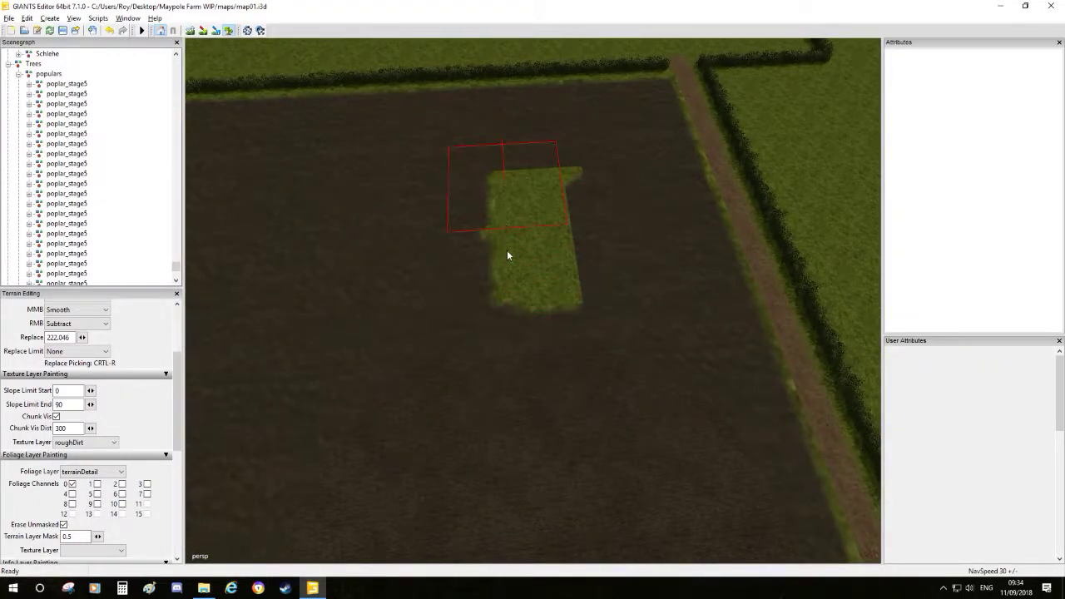
{"action": "left_click_drag", "start_coordinate": [504, 244], "coordinate": [568, 288]}
- Make a diagonal terrain sculpting stroke across the first field's soil, then leave sculpting
{"action": "left_click", "coordinate": [192, 30]}
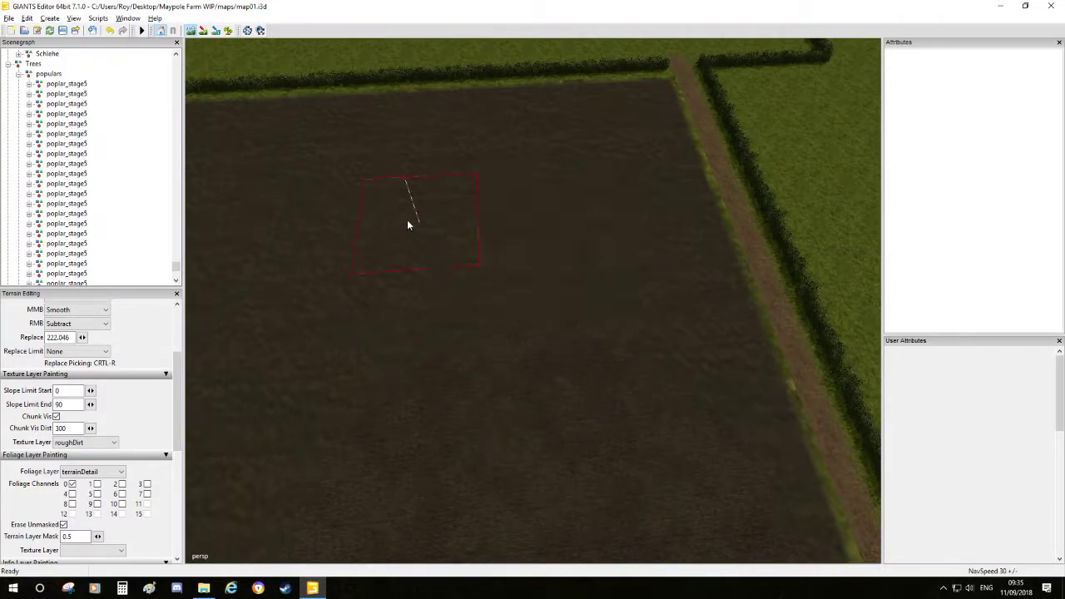
{"action": "mouse_move", "coordinate": [480, 446]}
{"action": "left_mouse_down"}
{"action": "mouse_move", "coordinate": [544, 402]}
{"action": "mouse_move", "coordinate": [561, 421]}
{"action": "mouse_move", "coordinate": [616, 316]}
{"action": "mouse_move", "coordinate": [582, 210]}
{"action": "left_mouse_up"}
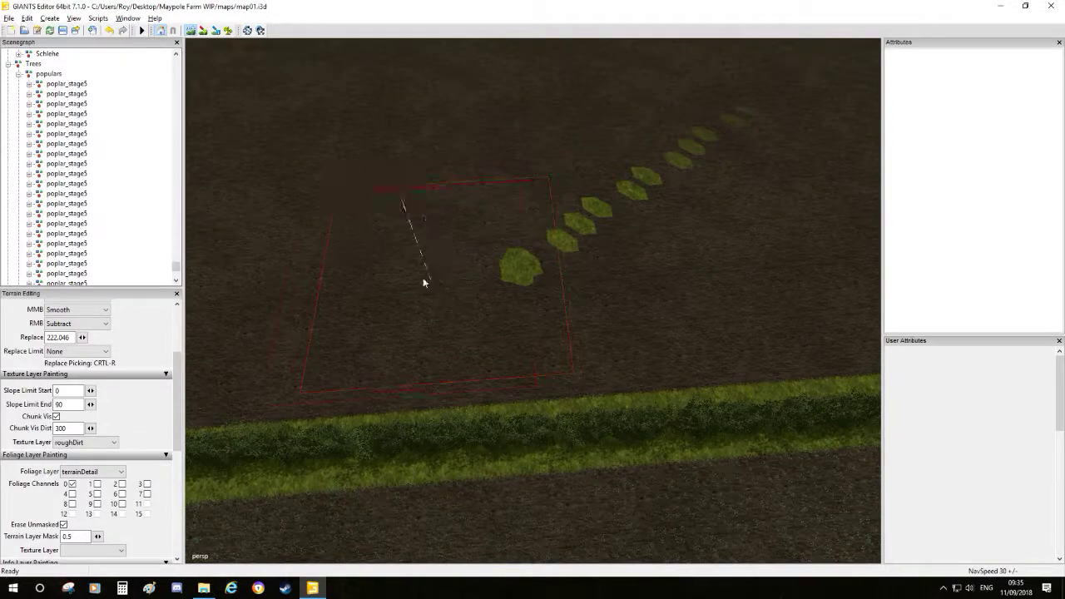
{"action": "mouse_move", "coordinate": [641, 187]}
{"action": "middle_mouse_down", "text": "alt"}
{"action": "mouse_move", "coordinate": [512, 325]}
{"action": "mouse_move", "coordinate": [498, 392]}
{"action": "middle_mouse_up", "text": "alt"}
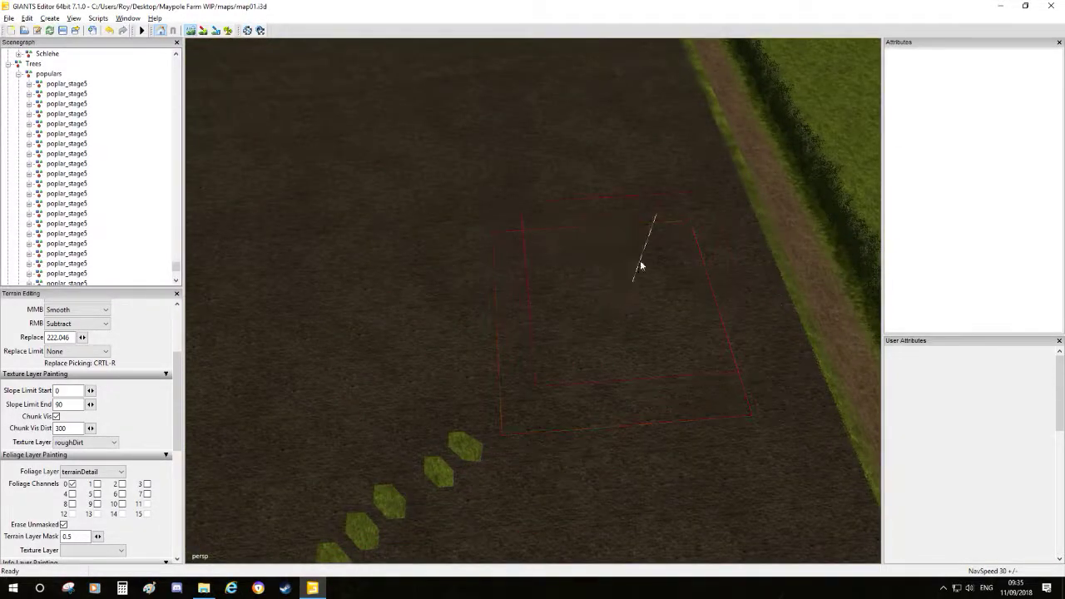
{"action": "left_click", "coordinate": [191, 31]}
- Save the map
{"action": "mouse_move", "coordinate": [632, 283]}
{"action": "right_mouse_down", "text": "alt"}
{"action": "mouse_move", "coordinate": [562, 369]}
{"action": "mouse_move", "coordinate": [342, 552]}
{"action": "mouse_move", "coordinate": [500, 219]}
{"action": "mouse_move", "coordinate": [558, 150]}
{"action": "right_mouse_up", "text": "alt"}
{"action": "right_click_drag", "start_coordinate": [325, 432], "coordinate": [564, 201], "text": "alt"}
{"action": "middle_click_drag", "start_coordinate": [565, 200], "coordinate": [601, 569], "text": "alt"}
{"action": "right_click_drag", "start_coordinate": [520, 208], "coordinate": [449, 278], "text": "alt"}
{"action": "middle_click_drag", "start_coordinate": [449, 279], "coordinate": [565, 348], "text": "alt"}
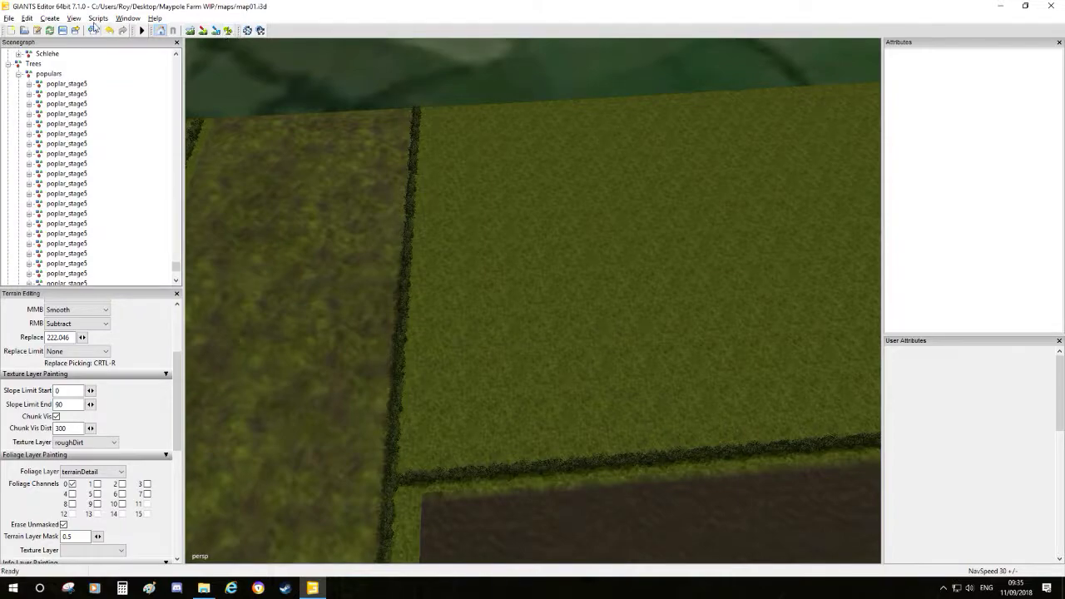
{"action": "left_click", "coordinate": [7, 18]}
{"action": "left_click", "coordinate": [8, 17]}
{"action": "left_click", "coordinate": [8, 18]}
{"action": "left_click", "coordinate": [38, 66]}
- Paint terrainDetail soil in the second field from its hedge corner up along the existing boundary hedge
{"action": "scroll", "coordinate": [532, 296], "scroll_direction": "up", "scroll_amount": 10}
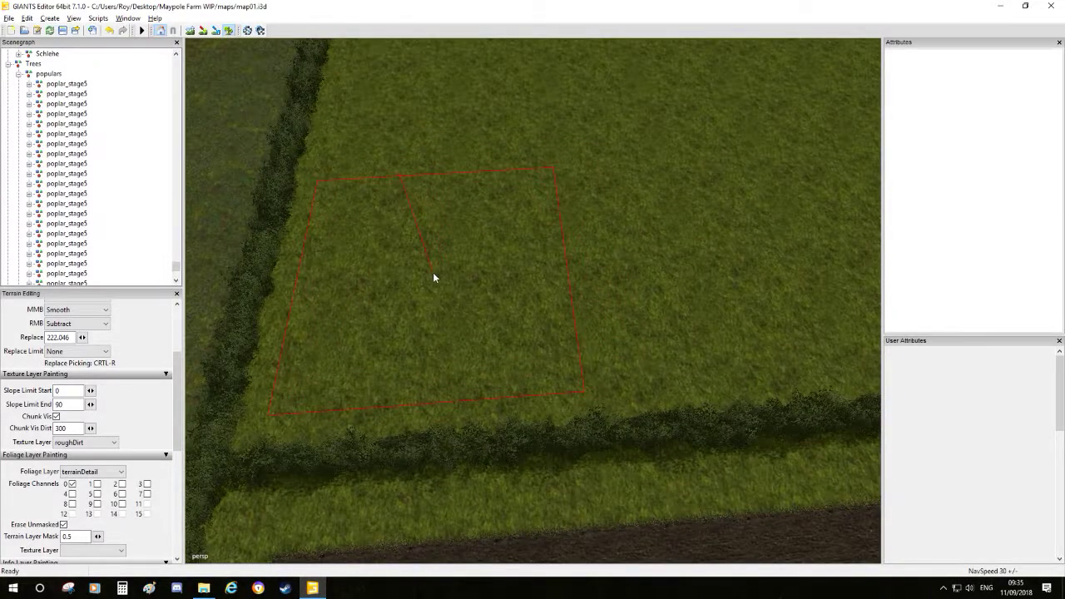
{"action": "left_click", "coordinate": [431, 278]}
{"action": "scroll", "coordinate": [496, 331], "scroll_direction": "up", "scroll_amount": 2}
{"action": "left_click_drag", "start_coordinate": [514, 310], "coordinate": [496, 310]}
{"action": "middle_click_drag", "start_coordinate": [496, 309], "coordinate": [521, 321], "text": "alt"}
{"action": "mouse_move", "coordinate": [521, 353]}
{"action": "left_mouse_down"}
{"action": "mouse_move", "coordinate": [501, 356]}
{"action": "mouse_move", "coordinate": [510, 323]}
{"action": "mouse_move", "coordinate": [494, 206]}
{"action": "left_mouse_up"}
{"action": "middle_click_drag", "start_coordinate": [494, 206], "coordinate": [516, 317], "text": "alt"}
{"action": "scroll", "coordinate": [518, 324], "scroll_direction": "up", "scroll_amount": 2}
{"action": "mouse_move", "coordinate": [525, 383]}
{"action": "left_mouse_down"}
{"action": "mouse_move", "coordinate": [513, 387]}
{"action": "mouse_move", "coordinate": [508, 375]}
{"action": "mouse_move", "coordinate": [507, 311]}
{"action": "mouse_move", "coordinate": [519, 311]}
{"action": "left_mouse_up"}
{"action": "left_click_drag", "start_coordinate": [519, 310], "coordinate": [769, 335], "text": "alt"}
{"action": "middle_click_drag", "start_coordinate": [626, 330], "coordinate": [408, 373], "text": "alt"}
{"action": "scroll", "coordinate": [408, 375], "scroll_direction": "up", "scroll_amount": 3}
{"action": "mouse_move", "coordinate": [406, 359]}
{"action": "left_mouse_down"}
{"action": "mouse_move", "coordinate": [393, 358]}
{"action": "mouse_move", "coordinate": [415, 351]}
{"action": "left_mouse_up"}
{"action": "key", "text": "ctrl+z"}
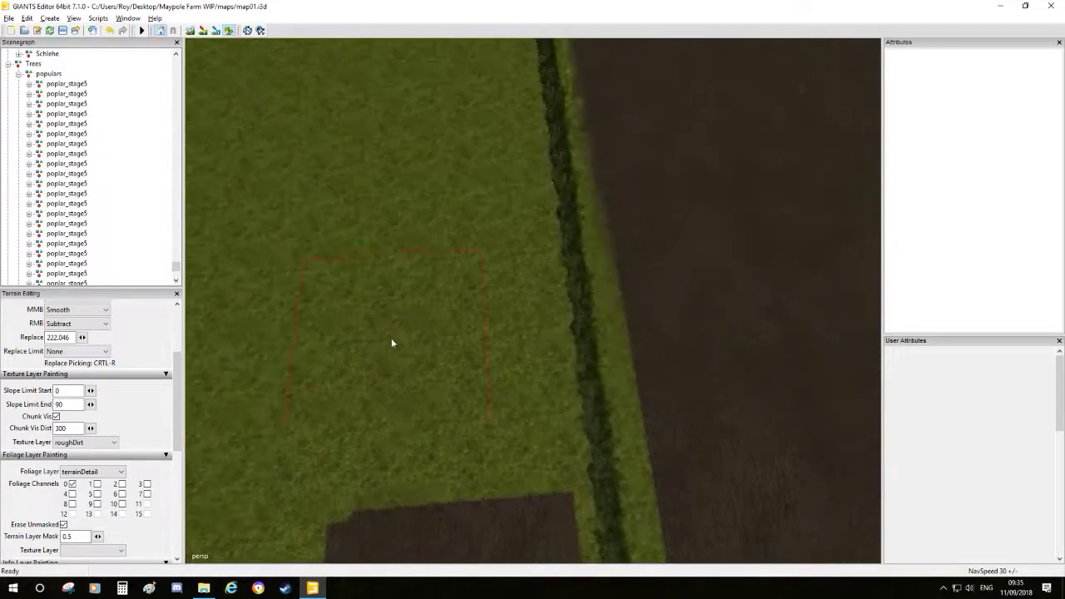
{"action": "key", "text": "ctrl+z"}
{"action": "mouse_move", "coordinate": [415, 396]}
{"action": "left_mouse_down"}
{"action": "mouse_move", "coordinate": [442, 422]}
{"action": "mouse_move", "coordinate": [428, 394]}
{"action": "mouse_move", "coordinate": [437, 108]}
{"action": "left_mouse_up"}
{"action": "key", "text": "ctrl+z"}
{"action": "key", "text": "ctrl+z"}
- Paint a terrainDetail strip in the second field along the hedge shared with the first field
{"action": "mouse_move", "coordinate": [384, 384]}
{"action": "left_mouse_down"}
{"action": "mouse_move", "coordinate": [401, 374]}
{"action": "mouse_move", "coordinate": [378, 249]}
{"action": "mouse_move", "coordinate": [406, 165]}
{"action": "mouse_move", "coordinate": [399, 139]}
{"action": "left_mouse_up"}
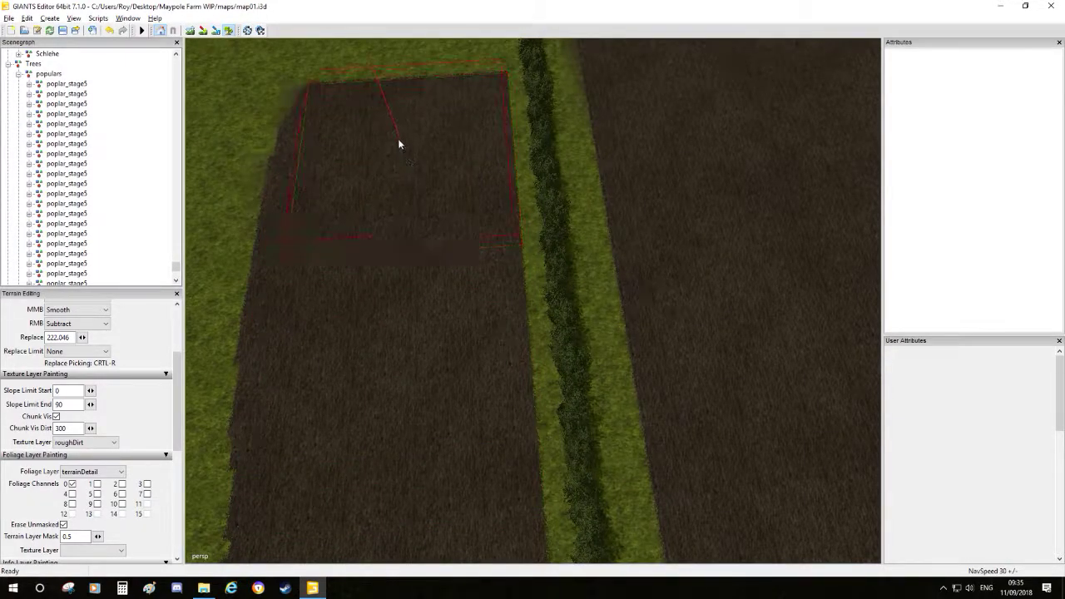
{"action": "middle_click_drag", "start_coordinate": [398, 139], "coordinate": [416, 272], "text": "alt"}
{"action": "scroll", "coordinate": [417, 272], "scroll_direction": "up", "scroll_amount": 2}
{"action": "mouse_move", "coordinate": [395, 409]}
{"action": "left_mouse_down"}
{"action": "mouse_move", "coordinate": [419, 407]}
{"action": "mouse_move", "coordinate": [402, 280]}
{"action": "mouse_move", "coordinate": [421, 257]}
{"action": "left_mouse_up"}
{"action": "mouse_move", "coordinate": [420, 258]}
{"action": "middle_mouse_down", "text": "alt"}
{"action": "mouse_move", "coordinate": [460, 303]}
{"action": "mouse_move", "coordinate": [477, 398]}
{"action": "middle_mouse_up", "text": "alt"}
{"action": "left_click_drag", "start_coordinate": [477, 398], "coordinate": [613, 400], "text": "alt"}
{"action": "middle_click_drag", "start_coordinate": [614, 405], "coordinate": [582, 275], "text": "alt"}
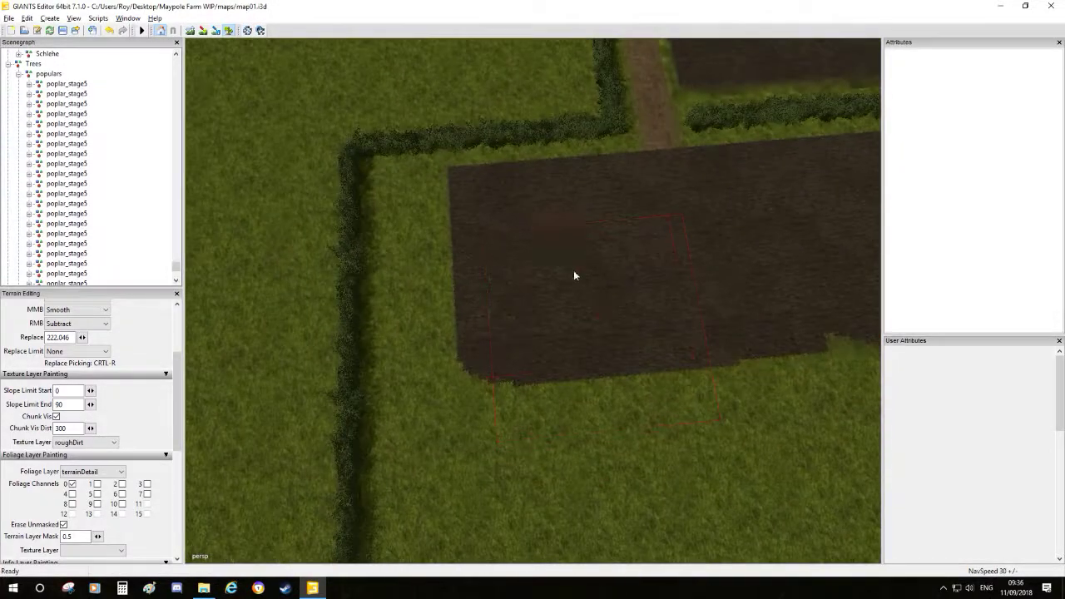
- Paint terrainDetail soil from the gateway-side corner along the end hedge to the map edge
{"action": "mouse_move", "coordinate": [553, 254]}
{"action": "left_mouse_down"}
{"action": "mouse_move", "coordinate": [494, 262]}
{"action": "mouse_move", "coordinate": [521, 394]}
{"action": "mouse_move", "coordinate": [511, 442]}
{"action": "left_mouse_up"}
{"action": "middle_click_drag", "start_coordinate": [511, 442], "coordinate": [510, 303], "text": "alt"}
{"action": "mouse_move", "coordinate": [511, 303]}
{"action": "left_mouse_down"}
{"action": "mouse_move", "coordinate": [487, 236]}
{"action": "mouse_move", "coordinate": [507, 419]}
{"action": "mouse_move", "coordinate": [494, 449]}
{"action": "left_mouse_up"}
{"action": "middle_click_drag", "start_coordinate": [494, 449], "coordinate": [479, 220], "text": "alt"}
{"action": "mouse_move", "coordinate": [478, 220]}
{"action": "left_mouse_down"}
{"action": "mouse_move", "coordinate": [505, 297]}
{"action": "mouse_move", "coordinate": [494, 373]}
{"action": "left_mouse_up"}
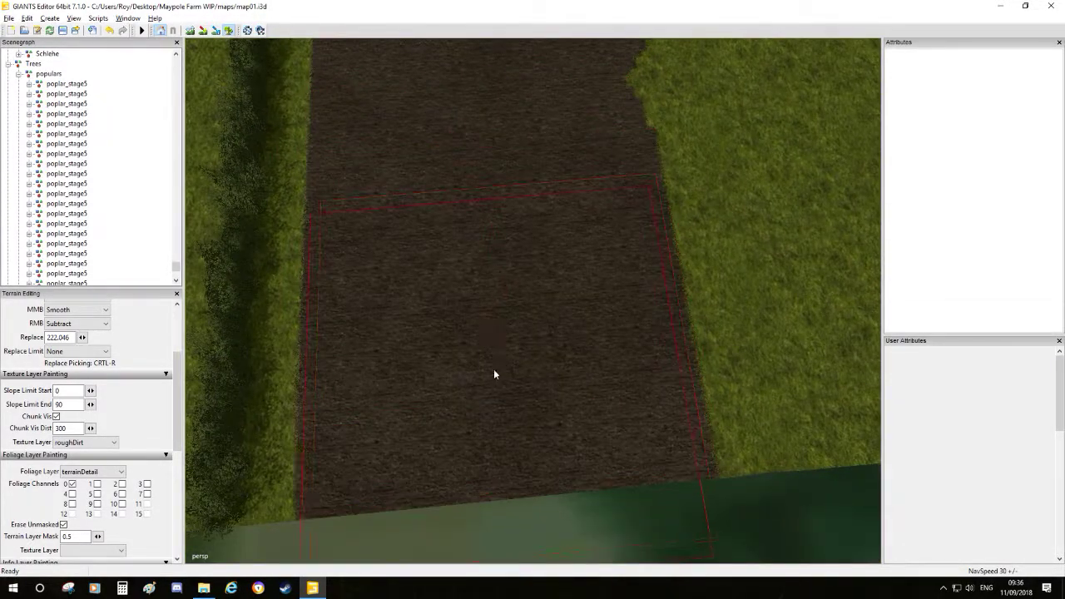
- Paint terrainDetail soil along the map edge between the second field's two side strips
{"action": "middle_click_drag", "start_coordinate": [558, 275], "coordinate": [427, 374], "text": "alt"}
{"action": "mouse_move", "coordinate": [428, 374]}
{"action": "left_mouse_down"}
{"action": "mouse_move", "coordinate": [743, 295]}
{"action": "mouse_move", "coordinate": [570, 231]}
{"action": "mouse_move", "coordinate": [380, 242]}
{"action": "mouse_move", "coordinate": [485, 178]}
{"action": "mouse_move", "coordinate": [295, 110]}
{"action": "mouse_move", "coordinate": [200, 42]}
{"action": "left_mouse_up"}
{"action": "mouse_move", "coordinate": [314, 200]}
{"action": "left_mouse_down"}
{"action": "mouse_move", "coordinate": [379, 337]}
{"action": "mouse_move", "coordinate": [556, 328]}
{"action": "mouse_move", "coordinate": [761, 295]}
{"action": "left_mouse_up"}
{"action": "mouse_move", "coordinate": [762, 295]}
{"action": "middle_mouse_down", "text": "alt"}
{"action": "mouse_move", "coordinate": [524, 315]}
{"action": "mouse_move", "coordinate": [307, 356]}
{"action": "middle_mouse_up", "text": "alt"}
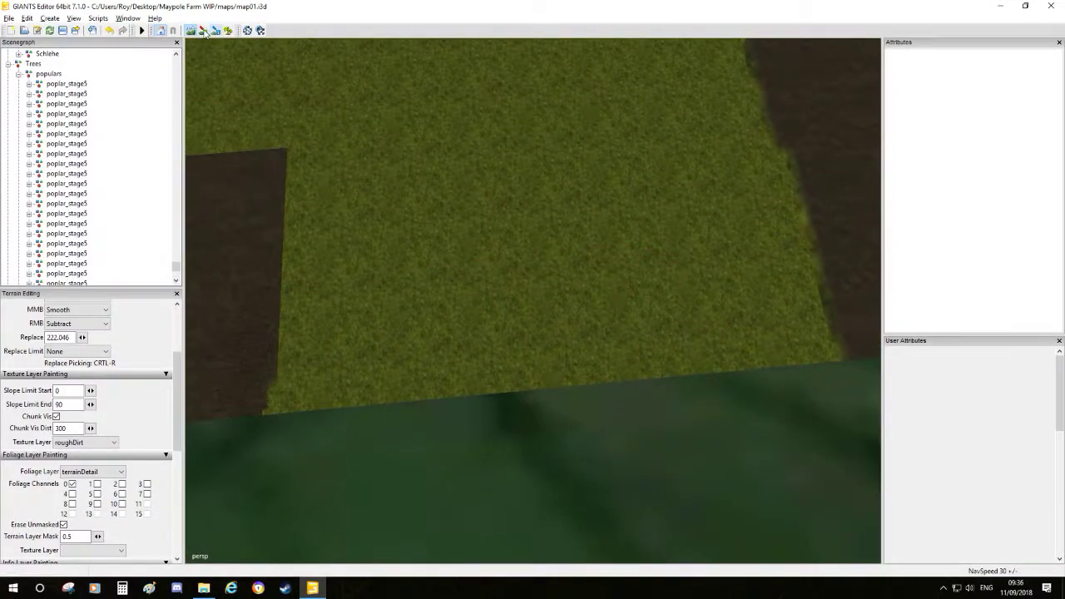
{"action": "mouse_move", "coordinate": [339, 333]}
{"action": "left_mouse_down"}
{"action": "mouse_move", "coordinate": [407, 347]}
{"action": "mouse_move", "coordinate": [741, 311]}
{"action": "mouse_move", "coordinate": [727, 182]}
{"action": "left_mouse_up"}
{"action": "left_click_drag", "start_coordinate": [745, 144], "coordinate": [363, 249]}
- Fill the remaining grass inside the second field with terrainDetail soil
{"action": "mouse_move", "coordinate": [363, 249]}
{"action": "middle_mouse_down", "text": "alt"}
{"action": "mouse_move", "coordinate": [615, 373]}
{"action": "mouse_move", "coordinate": [665, 381]}
{"action": "middle_mouse_up", "text": "alt"}
{"action": "mouse_move", "coordinate": [557, 366]}
{"action": "left_mouse_down"}
{"action": "mouse_move", "coordinate": [458, 224]}
{"action": "mouse_move", "coordinate": [554, 103]}
{"action": "mouse_move", "coordinate": [619, 216]}
{"action": "left_mouse_up"}
{"action": "middle_click_drag", "start_coordinate": [619, 216], "coordinate": [355, 337], "text": "alt"}
{"action": "mouse_move", "coordinate": [408, 322]}
{"action": "left_mouse_down"}
{"action": "mouse_move", "coordinate": [694, 285]}
{"action": "mouse_move", "coordinate": [670, 400]}
{"action": "mouse_move", "coordinate": [363, 432]}
{"action": "left_mouse_up"}
{"action": "middle_click_drag", "start_coordinate": [363, 433], "coordinate": [527, 309], "text": "alt"}
{"action": "mouse_move", "coordinate": [527, 309]}
{"action": "left_mouse_down"}
{"action": "mouse_move", "coordinate": [475, 273]}
{"action": "mouse_move", "coordinate": [380, 361]}
{"action": "mouse_move", "coordinate": [702, 357]}
{"action": "left_mouse_up"}
{"action": "middle_click_drag", "start_coordinate": [702, 357], "coordinate": [328, 340], "text": "alt"}
{"action": "mouse_move", "coordinate": [328, 339]}
{"action": "left_mouse_down"}
{"action": "mouse_move", "coordinate": [261, 333]}
{"action": "mouse_move", "coordinate": [450, 321]}
{"action": "mouse_move", "coordinate": [616, 243]}
{"action": "mouse_move", "coordinate": [641, 107]}
{"action": "left_mouse_up"}
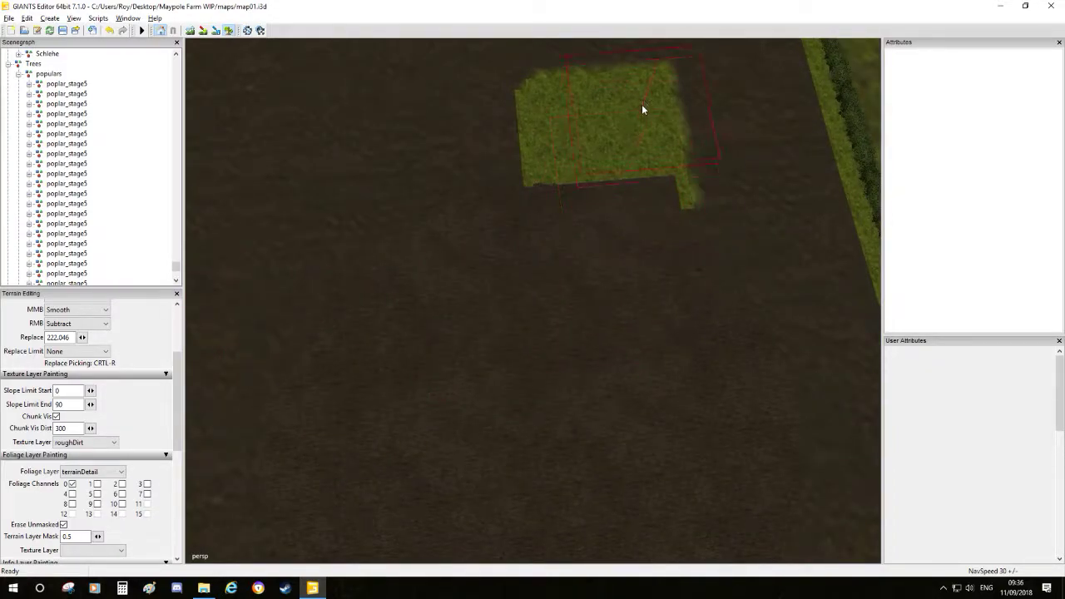
{"action": "left_click_drag", "start_coordinate": [694, 223], "coordinate": [523, 111]}
- Examine the painted fields, their hedges and the boundary at the map edge
{"action": "middle_click_drag", "start_coordinate": [350, 344], "coordinate": [595, 333], "text": "alt"}
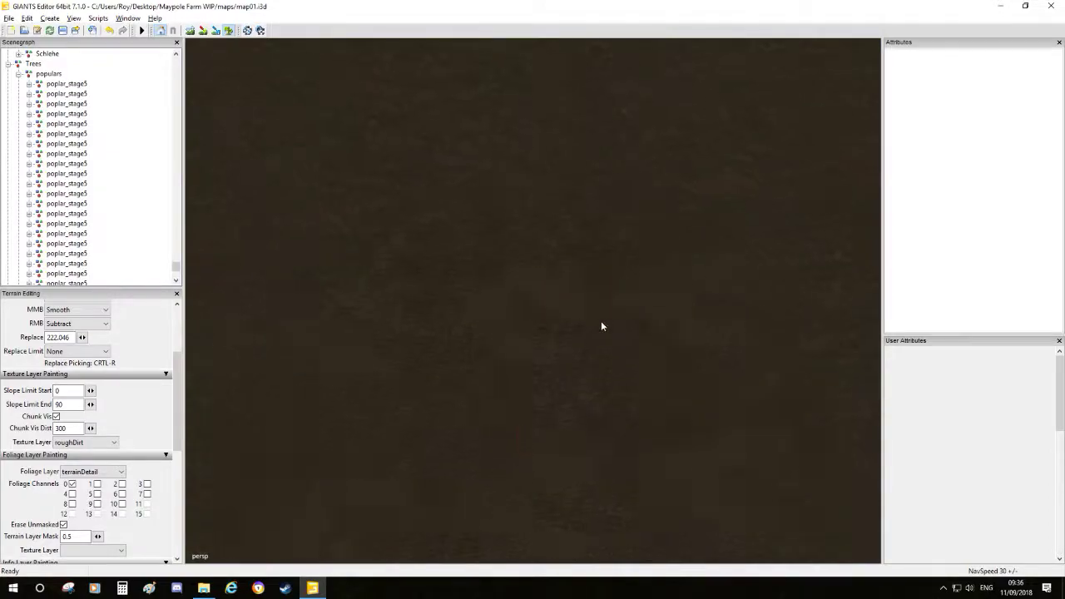
{"action": "left_click_drag", "start_coordinate": [614, 225], "coordinate": [540, 353], "text": "alt"}
{"action": "middle_click_drag", "start_coordinate": [539, 352], "coordinate": [552, 234], "text": "alt"}
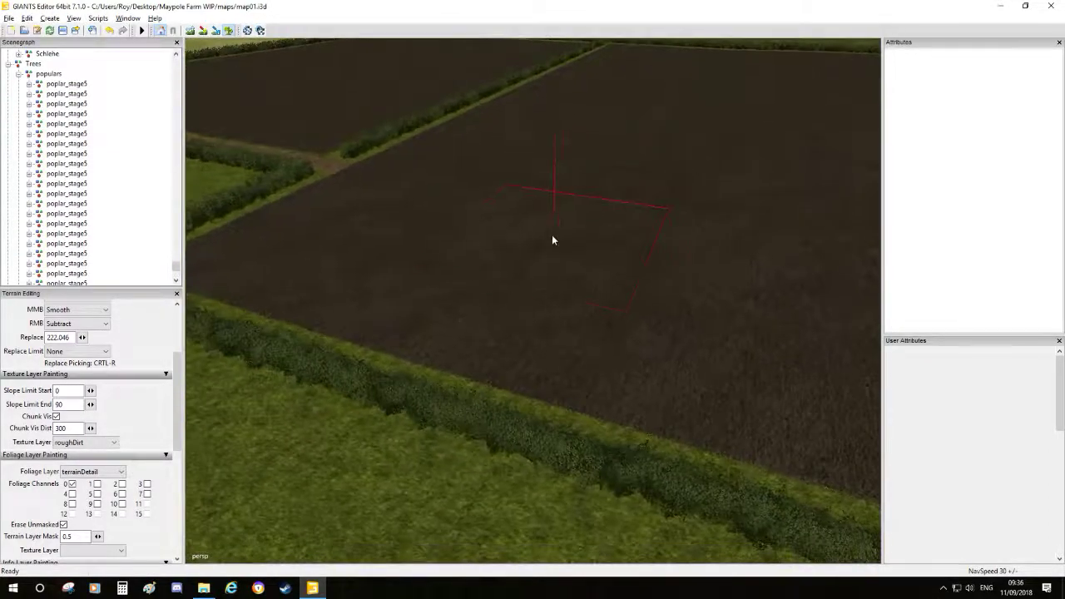
{"action": "left_click_drag", "start_coordinate": [551, 234], "coordinate": [537, 281], "text": "alt"}
{"action": "mouse_move", "coordinate": [537, 281]}
{"action": "right_mouse_down", "text": "alt"}
{"action": "mouse_move", "coordinate": [601, 199]}
{"action": "mouse_move", "coordinate": [560, 365]}
{"action": "mouse_move", "coordinate": [536, 267]}
{"action": "right_mouse_up", "text": "alt"}
{"action": "left_click_drag", "start_coordinate": [537, 273], "coordinate": [254, 77], "text": "alt"}
{"action": "left_click_drag", "start_coordinate": [365, 221], "coordinate": [511, 360], "text": "alt"}
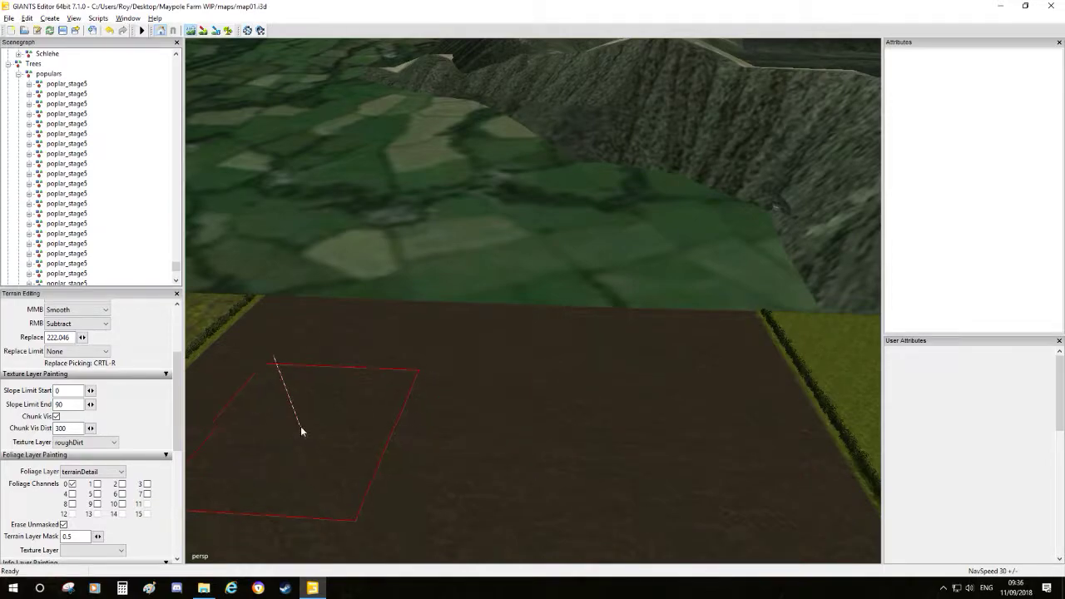
{"action": "scroll", "coordinate": [452, 329], "scroll_direction": "up", "scroll_amount": 5}
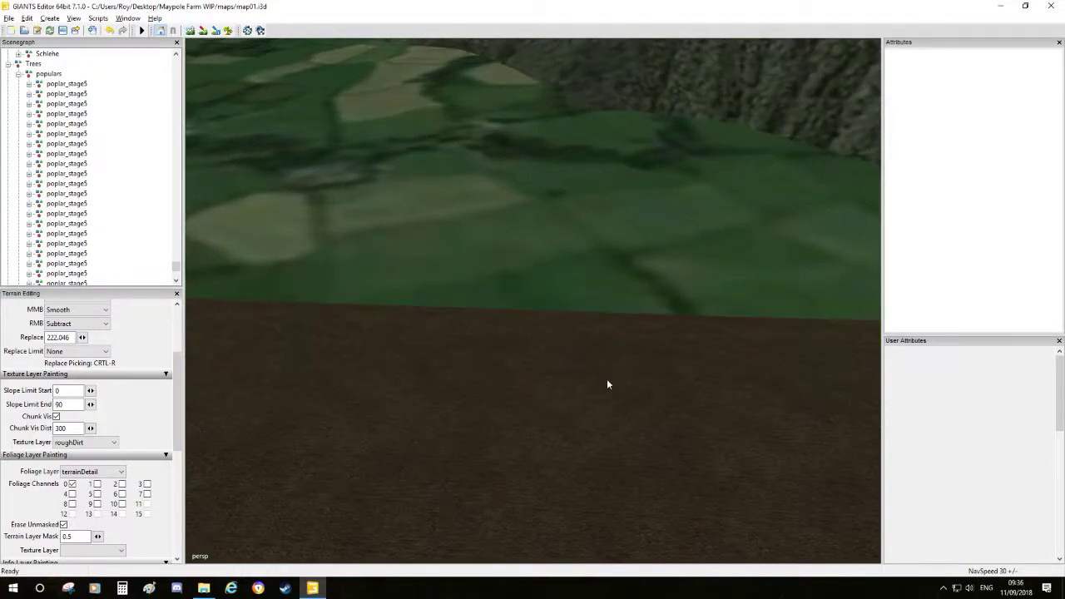
- Set up foliage painting with the wheat layer and channels 0, 5 and 6 for the first field
{"action": "middle_click_drag", "start_coordinate": [560, 286], "coordinate": [515, 300], "text": "alt"}
{"action": "scroll", "coordinate": [515, 305], "scroll_direction": "down", "scroll_amount": 10}
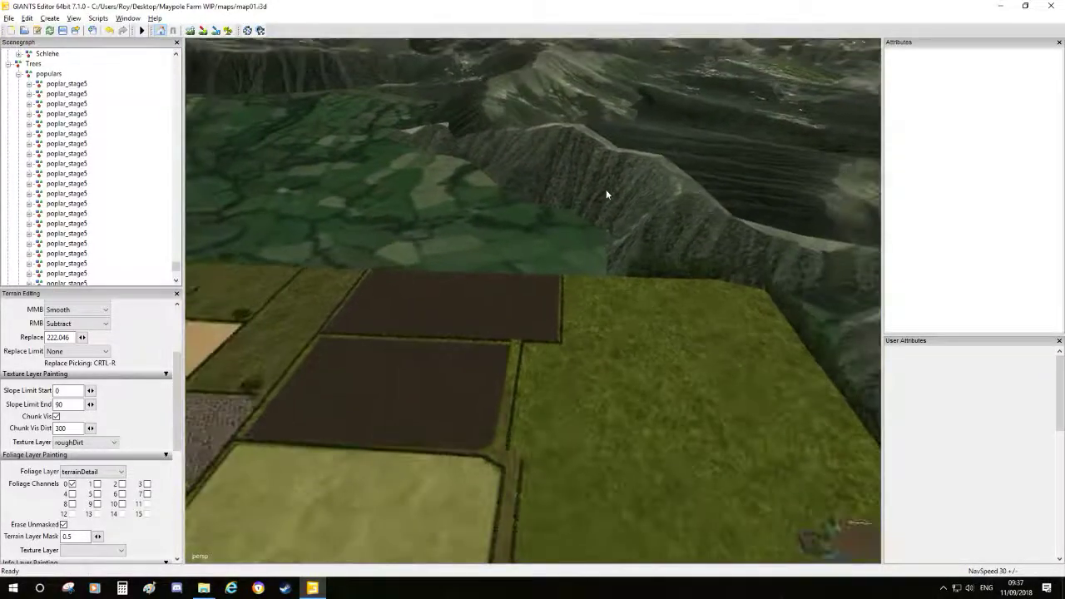
{"action": "scroll", "coordinate": [591, 171], "scroll_direction": "up", "scroll_amount": 10}
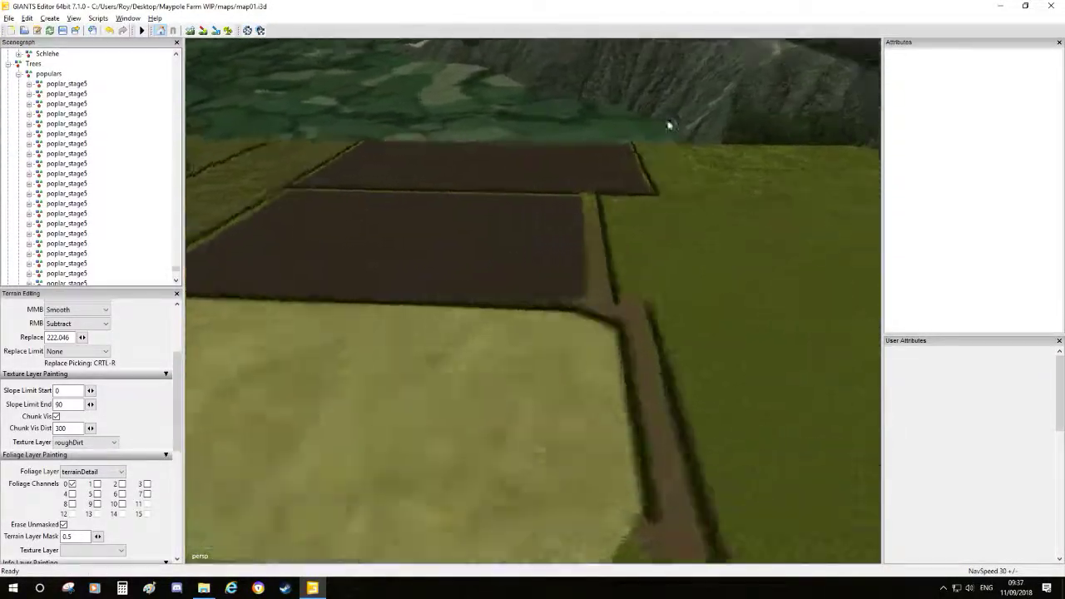
{"action": "scroll", "coordinate": [580, 355], "scroll_direction": "up", "scroll_amount": 3}
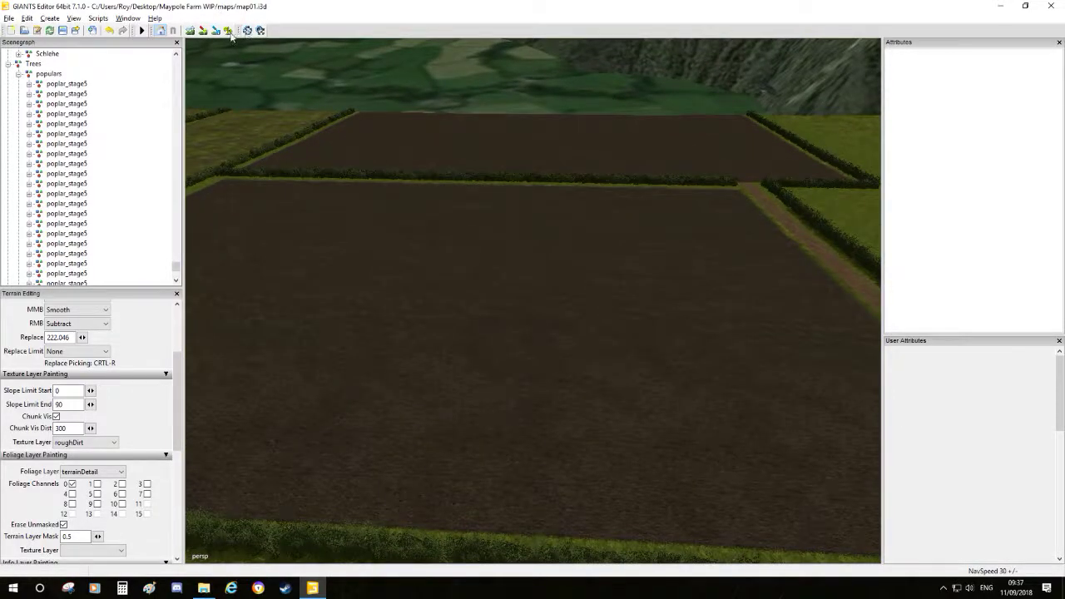
{"action": "scroll", "coordinate": [461, 298], "scroll_direction": "down", "scroll_amount": 7}
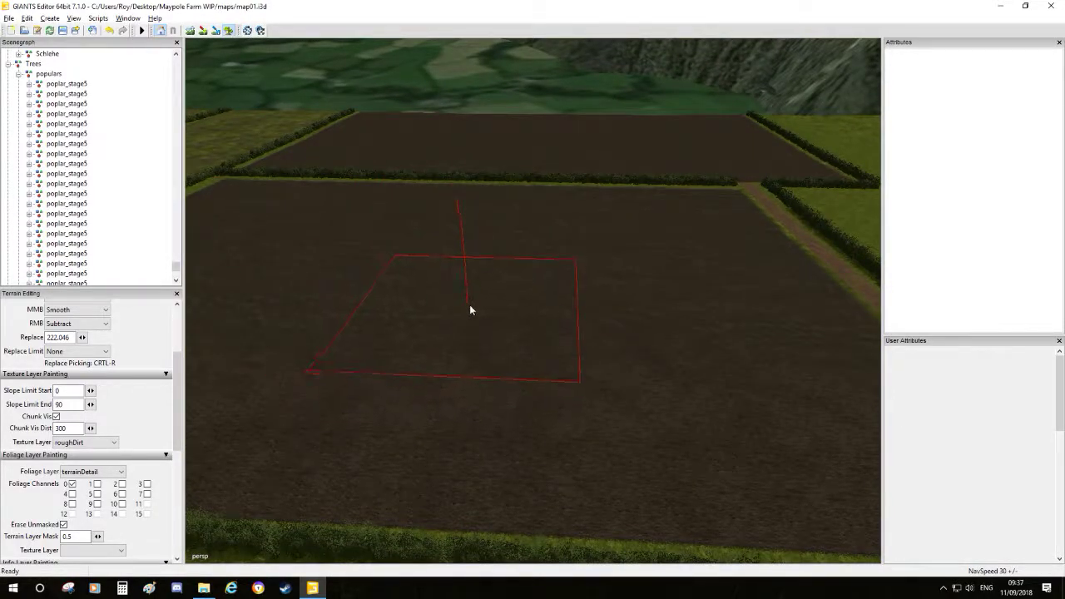
{"action": "scroll", "coordinate": [488, 333], "scroll_direction": "down", "scroll_amount": 5}
{"action": "left_click", "coordinate": [119, 470]}
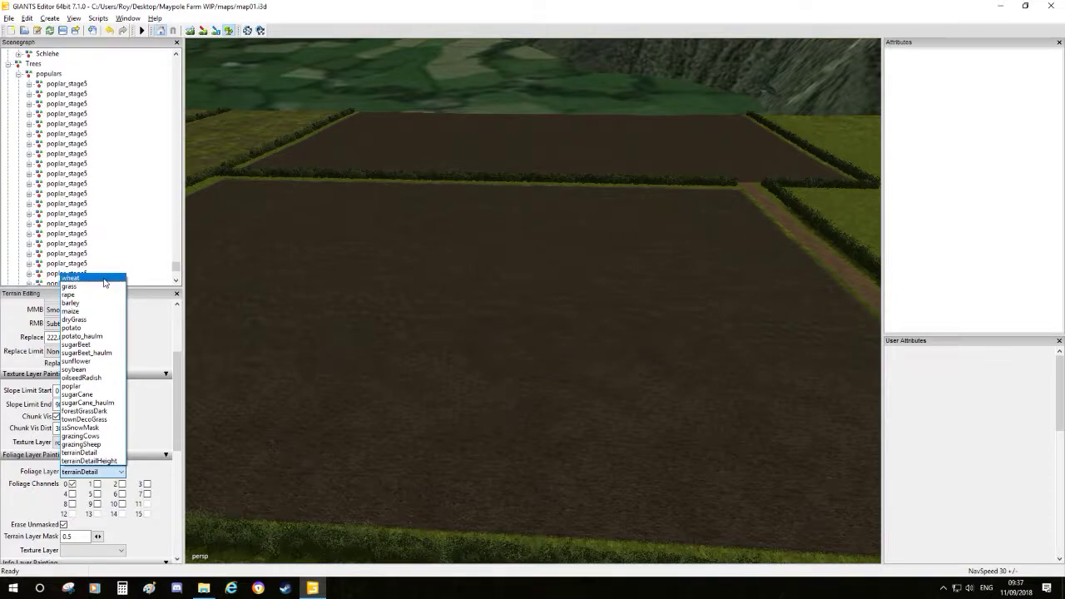
{"action": "left_click", "coordinate": [105, 280]}
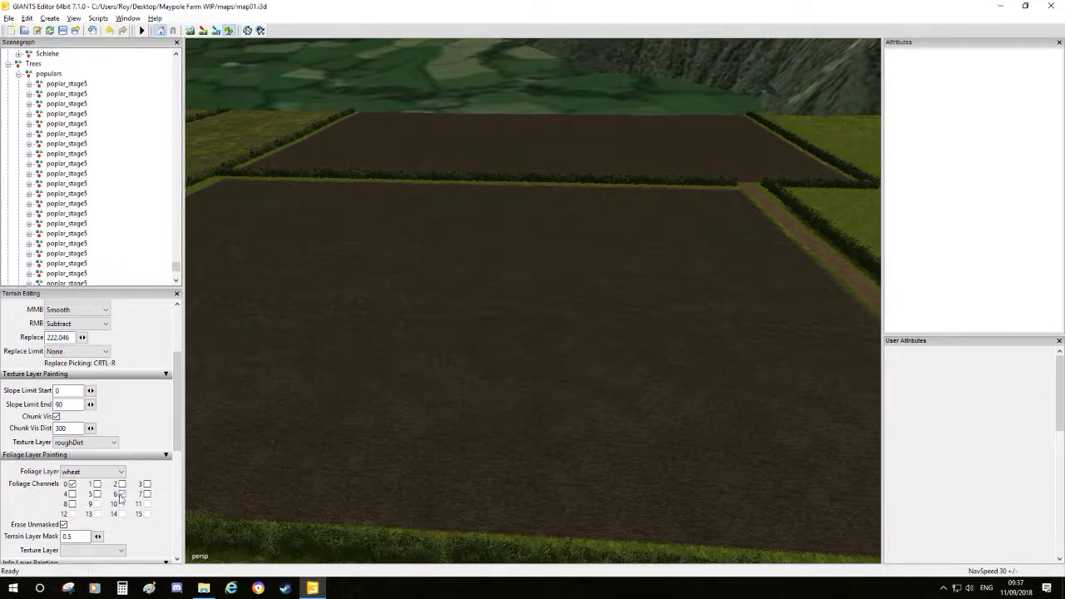
{"action": "left_click", "coordinate": [99, 496]}
- Paint wheat in the first field along the hedge shared with the pale green field, from the far corner towards the track
{"action": "mouse_move", "coordinate": [461, 366]}
{"action": "left_mouse_down", "text": "alt"}
{"action": "mouse_move", "coordinate": [494, 365]}
{"action": "mouse_move", "coordinate": [405, 376]}
{"action": "mouse_move", "coordinate": [304, 481]}
{"action": "mouse_move", "coordinate": [363, 407]}
{"action": "mouse_move", "coordinate": [474, 477]}
{"action": "mouse_move", "coordinate": [524, 491]}
{"action": "left_mouse_up", "text": "alt"}
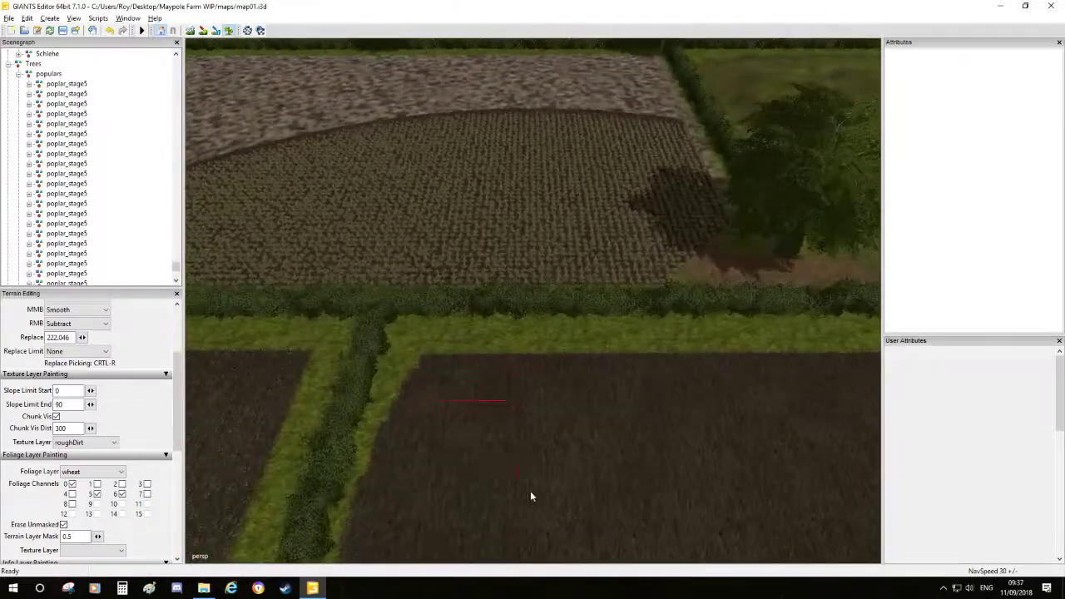
{"action": "left_click", "coordinate": [515, 447]}
{"action": "mouse_move", "coordinate": [512, 434]}
{"action": "left_mouse_down"}
{"action": "mouse_move", "coordinate": [469, 473]}
{"action": "mouse_move", "coordinate": [453, 545]}
{"action": "left_mouse_up"}
{"action": "mouse_move", "coordinate": [462, 508]}
{"action": "left_mouse_down", "text": "alt"}
{"action": "mouse_move", "coordinate": [473, 438]}
{"action": "mouse_move", "coordinate": [567, 321]}
{"action": "left_mouse_up", "text": "alt"}
{"action": "mouse_move", "coordinate": [582, 281]}
{"action": "left_mouse_down"}
{"action": "mouse_move", "coordinate": [577, 254]}
{"action": "mouse_move", "coordinate": [544, 278]}
{"action": "mouse_move", "coordinate": [560, 361]}
{"action": "mouse_move", "coordinate": [552, 454]}
{"action": "mouse_move", "coordinate": [561, 435]}
{"action": "left_mouse_up"}
{"action": "scroll", "coordinate": [565, 412], "scroll_direction": "down", "scroll_amount": 5}
{"action": "mouse_move", "coordinate": [554, 202]}
{"action": "left_mouse_down"}
{"action": "mouse_move", "coordinate": [547, 183]}
{"action": "mouse_move", "coordinate": [549, 373]}
{"action": "left_mouse_up"}
{"action": "key", "text": "ctrl+z"}
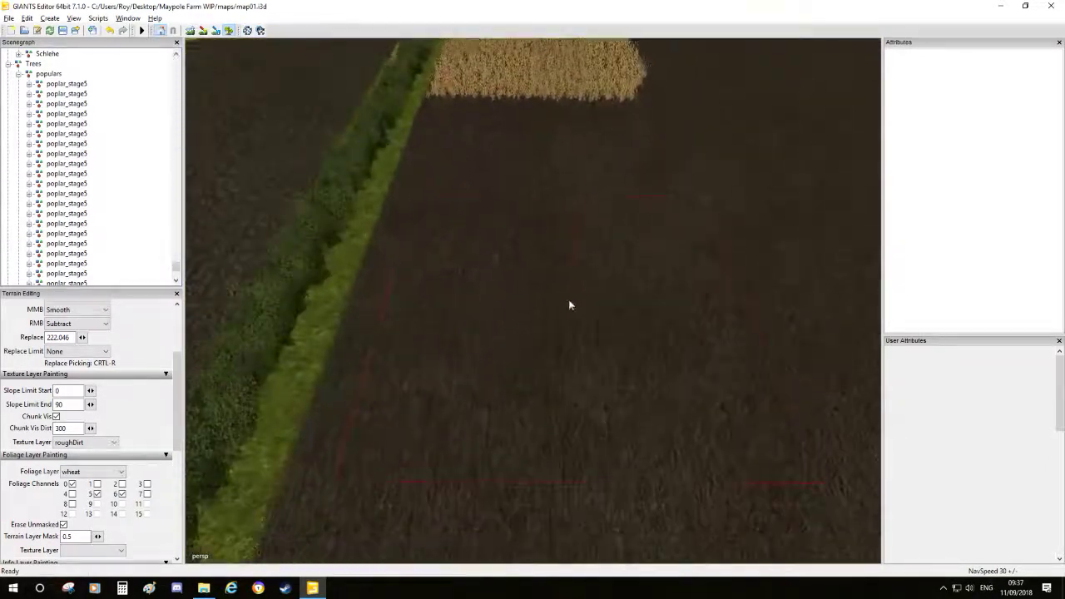
{"action": "mouse_move", "coordinate": [545, 145]}
{"action": "left_mouse_down"}
{"action": "mouse_move", "coordinate": [533, 138]}
{"action": "mouse_move", "coordinate": [555, 242]}
{"action": "mouse_move", "coordinate": [537, 291]}
{"action": "left_mouse_up"}
{"action": "scroll", "coordinate": [578, 363], "scroll_direction": "down", "scroll_amount": 5}
{"action": "key", "text": "ctrl+z"}
- Paint wheat from the end of the side strip along the beginning of the first field's track edge
{"action": "mouse_move", "coordinate": [541, 163]}
{"action": "left_mouse_down"}
{"action": "mouse_move", "coordinate": [528, 161]}
{"action": "mouse_move", "coordinate": [554, 207]}
{"action": "mouse_move", "coordinate": [629, 247]}
{"action": "left_mouse_up"}
{"action": "key", "text": "ctrl+z"}
{"action": "scroll", "coordinate": [527, 249], "scroll_direction": "up", "scroll_amount": 3}
{"action": "mouse_move", "coordinate": [433, 218]}
{"action": "left_mouse_down"}
{"action": "mouse_move", "coordinate": [437, 271]}
{"action": "mouse_move", "coordinate": [513, 249]}
{"action": "mouse_move", "coordinate": [614, 275]}
{"action": "left_mouse_up"}
{"action": "scroll", "coordinate": [589, 297], "scroll_direction": "down", "scroll_amount": 5}
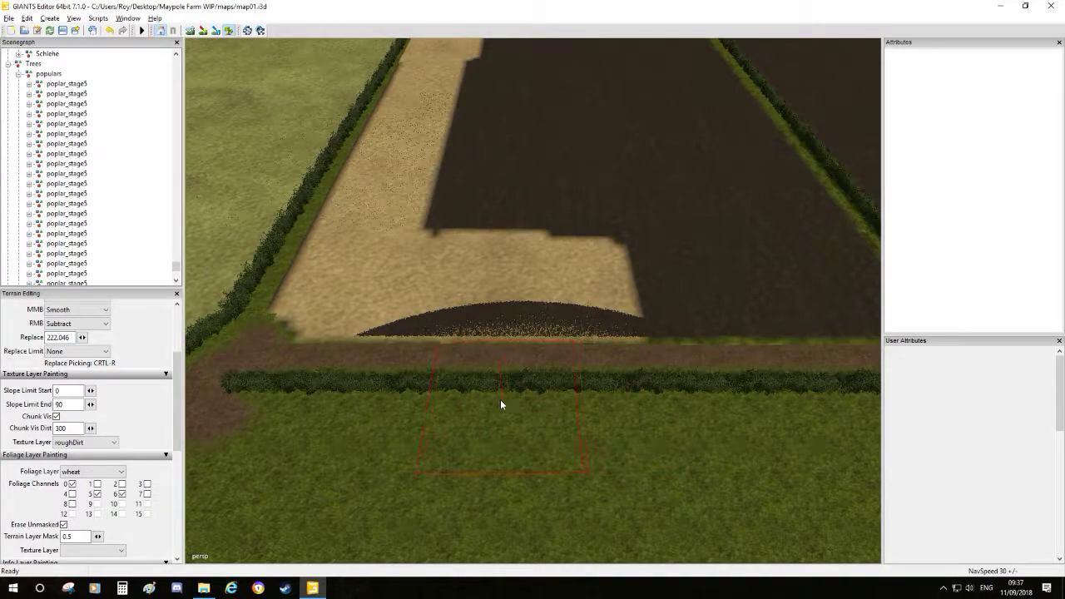
{"action": "scroll", "coordinate": [456, 400], "scroll_direction": "up", "scroll_amount": 5}
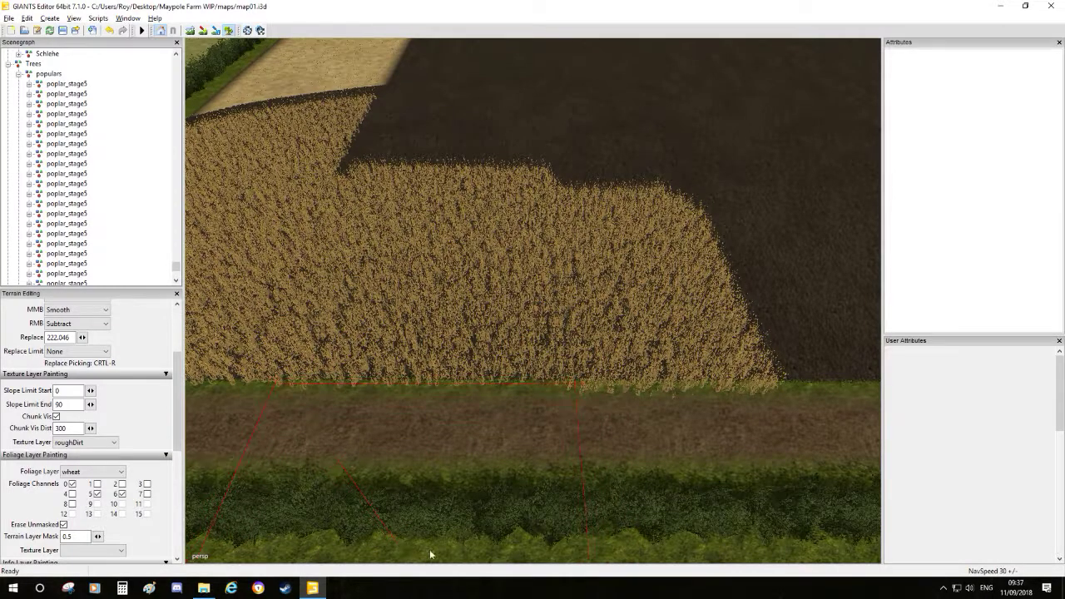
{"action": "scroll", "coordinate": [652, 539], "scroll_direction": "down", "scroll_amount": 5}
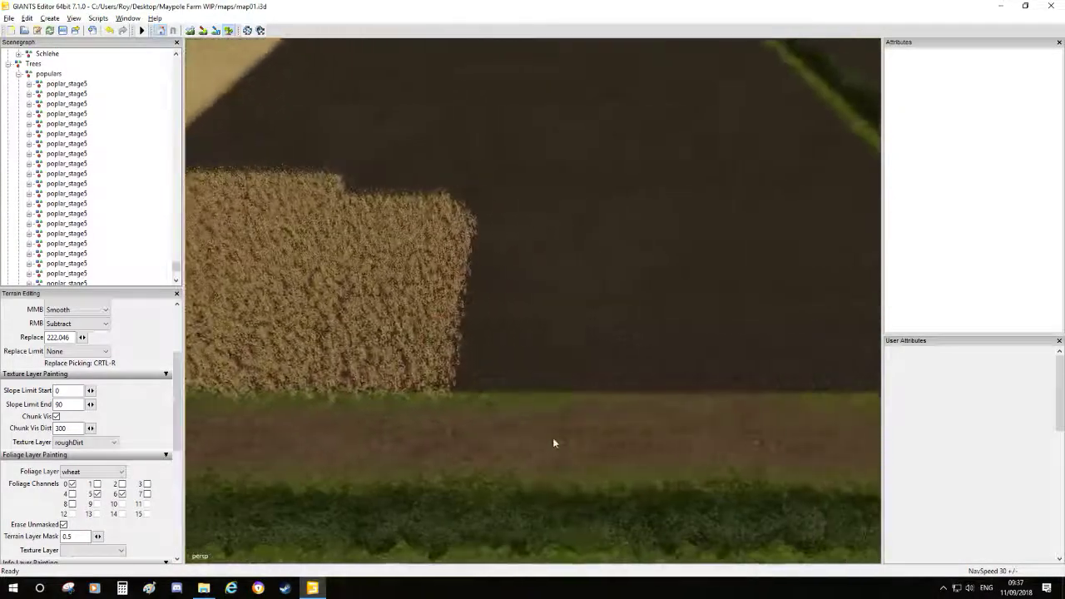
- Extend the wheat along the rest of the track edge to the hedge dividing the two fields
{"action": "left_click_drag", "start_coordinate": [536, 241], "coordinate": [558, 284]}
{"action": "middle_click_drag", "start_coordinate": [557, 285], "coordinate": [403, 290]}
{"action": "mouse_move", "coordinate": [403, 291]}
{"action": "left_mouse_down"}
{"action": "mouse_move", "coordinate": [399, 322]}
{"action": "mouse_move", "coordinate": [437, 316]}
{"action": "mouse_move", "coordinate": [475, 336]}
{"action": "left_mouse_up"}
{"action": "middle_click_drag", "start_coordinate": [435, 307], "coordinate": [444, 342], "text": "alt"}
- Paint wheat along the dividing hedge from the track up to the far hedge
{"action": "mouse_move", "coordinate": [464, 388]}
{"action": "left_mouse_down"}
{"action": "mouse_move", "coordinate": [482, 391]}
{"action": "mouse_move", "coordinate": [485, 252]}
{"action": "left_mouse_up"}
{"action": "middle_click_drag", "start_coordinate": [485, 252], "coordinate": [477, 280], "text": "alt"}
{"action": "mouse_move", "coordinate": [471, 351]}
{"action": "left_mouse_down"}
{"action": "mouse_move", "coordinate": [474, 301]}
{"action": "mouse_move", "coordinate": [489, 273]}
{"action": "left_mouse_up"}
{"action": "mouse_move", "coordinate": [489, 274]}
{"action": "middle_mouse_down", "text": "alt"}
{"action": "mouse_move", "coordinate": [473, 330]}
{"action": "mouse_move", "coordinate": [447, 352]}
{"action": "middle_mouse_up", "text": "alt"}
{"action": "left_click_drag", "start_coordinate": [447, 352], "coordinate": [454, 319]}
{"action": "middle_click_drag", "start_coordinate": [453, 318], "coordinate": [441, 363], "text": "alt"}
{"action": "mouse_move", "coordinate": [442, 364]}
{"action": "left_mouse_down"}
{"action": "mouse_move", "coordinate": [428, 424]}
{"action": "mouse_move", "coordinate": [447, 418]}
{"action": "mouse_move", "coordinate": [441, 387]}
{"action": "mouse_move", "coordinate": [465, 281]}
{"action": "left_mouse_up"}
{"action": "mouse_move", "coordinate": [465, 282]}
{"action": "middle_mouse_down", "text": "alt"}
{"action": "mouse_move", "coordinate": [456, 361]}
{"action": "mouse_move", "coordinate": [447, 288]}
{"action": "mouse_move", "coordinate": [429, 445]}
{"action": "middle_mouse_up", "text": "alt"}
{"action": "scroll", "coordinate": [441, 360], "scroll_direction": "up", "scroll_amount": 3}
{"action": "left_click_drag", "start_coordinate": [429, 441], "coordinate": [439, 415]}
- Paint wheat along the first field's far hedge, back towards the opening strip
{"action": "mouse_move", "coordinate": [439, 415]}
{"action": "middle_mouse_down", "text": "alt"}
{"action": "mouse_move", "coordinate": [454, 430]}
{"action": "mouse_move", "coordinate": [499, 425]}
{"action": "middle_mouse_up", "text": "alt"}
{"action": "mouse_move", "coordinate": [499, 426]}
{"action": "left_mouse_down"}
{"action": "mouse_move", "coordinate": [523, 391]}
{"action": "mouse_move", "coordinate": [373, 420]}
{"action": "mouse_move", "coordinate": [315, 400]}
{"action": "left_mouse_up"}
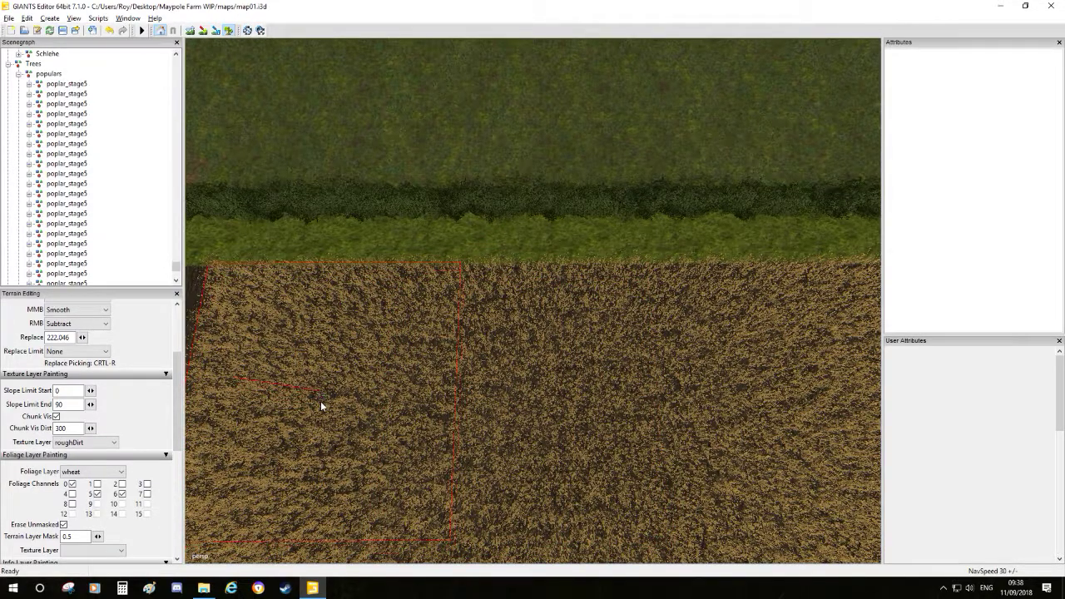
{"action": "middle_click_drag", "start_coordinate": [315, 399], "coordinate": [499, 411], "text": "alt"}
{"action": "mouse_move", "coordinate": [499, 410]}
{"action": "left_mouse_down"}
{"action": "mouse_move", "coordinate": [521, 373]}
{"action": "mouse_move", "coordinate": [379, 397]}
{"action": "mouse_move", "coordinate": [340, 375]}
{"action": "mouse_move", "coordinate": [289, 377]}
{"action": "left_mouse_up"}
{"action": "mouse_move", "coordinate": [289, 377]}
{"action": "middle_mouse_down", "text": "alt"}
{"action": "mouse_move", "coordinate": [480, 421]}
{"action": "mouse_move", "coordinate": [335, 235]}
{"action": "middle_mouse_up", "text": "alt"}
- Fill the remaining bare soil in the middle of the first field with wheat
{"action": "mouse_move", "coordinate": [335, 235]}
{"action": "left_mouse_down"}
{"action": "mouse_move", "coordinate": [656, 233]}
{"action": "mouse_move", "coordinate": [784, 297]}
{"action": "mouse_move", "coordinate": [720, 428]}
{"action": "mouse_move", "coordinate": [370, 423]}
{"action": "mouse_move", "coordinate": [444, 374]}
{"action": "left_mouse_up"}
{"action": "middle_click_drag", "start_coordinate": [444, 373], "coordinate": [463, 320], "text": "alt"}
{"action": "mouse_move", "coordinate": [343, 287]}
{"action": "left_mouse_down"}
{"action": "mouse_move", "coordinate": [713, 281]}
{"action": "mouse_move", "coordinate": [788, 393]}
{"action": "mouse_move", "coordinate": [676, 452]}
{"action": "mouse_move", "coordinate": [368, 445]}
{"action": "left_mouse_up"}
{"action": "mouse_move", "coordinate": [367, 444]}
{"action": "middle_mouse_down", "text": "alt"}
{"action": "mouse_move", "coordinate": [397, 408]}
{"action": "mouse_move", "coordinate": [402, 290]}
{"action": "middle_mouse_up", "text": "alt"}
{"action": "mouse_move", "coordinate": [402, 291]}
{"action": "left_mouse_down"}
{"action": "mouse_move", "coordinate": [370, 252]}
{"action": "mouse_move", "coordinate": [387, 409]}
{"action": "mouse_move", "coordinate": [706, 435]}
{"action": "mouse_move", "coordinate": [685, 238]}
{"action": "mouse_move", "coordinate": [573, 206]}
{"action": "left_mouse_up"}
{"action": "middle_click_drag", "start_coordinate": [544, 412], "coordinate": [407, 399], "text": "alt"}
{"action": "mouse_move", "coordinate": [466, 406]}
{"action": "left_mouse_down"}
{"action": "mouse_move", "coordinate": [480, 375]}
{"action": "mouse_move", "coordinate": [495, 166]}
{"action": "left_mouse_up"}
- Touch up the wheat beside the dividing hedge and check that edge for gaps
{"action": "scroll", "coordinate": [475, 352], "scroll_direction": "down", "scroll_amount": 5}
{"action": "middle_click_drag", "start_coordinate": [475, 352], "coordinate": [418, 356], "text": "alt"}
{"action": "mouse_move", "coordinate": [418, 304]}
{"action": "left_mouse_down"}
{"action": "mouse_move", "coordinate": [435, 304]}
{"action": "mouse_move", "coordinate": [427, 338]}
{"action": "left_mouse_up"}
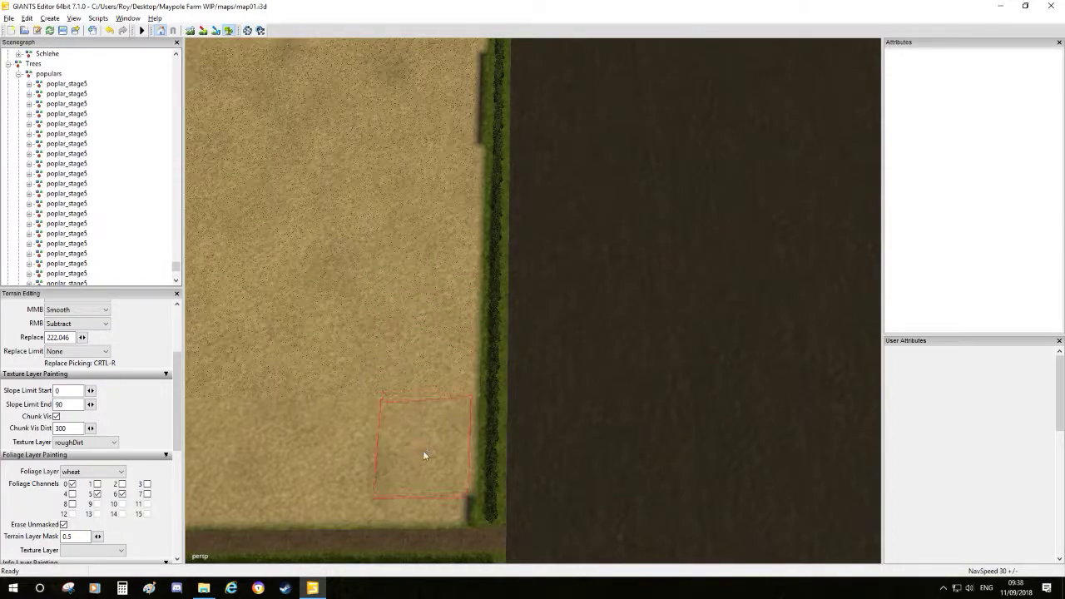
{"action": "middle_click_drag", "start_coordinate": [425, 472], "coordinate": [416, 443], "text": "alt"}
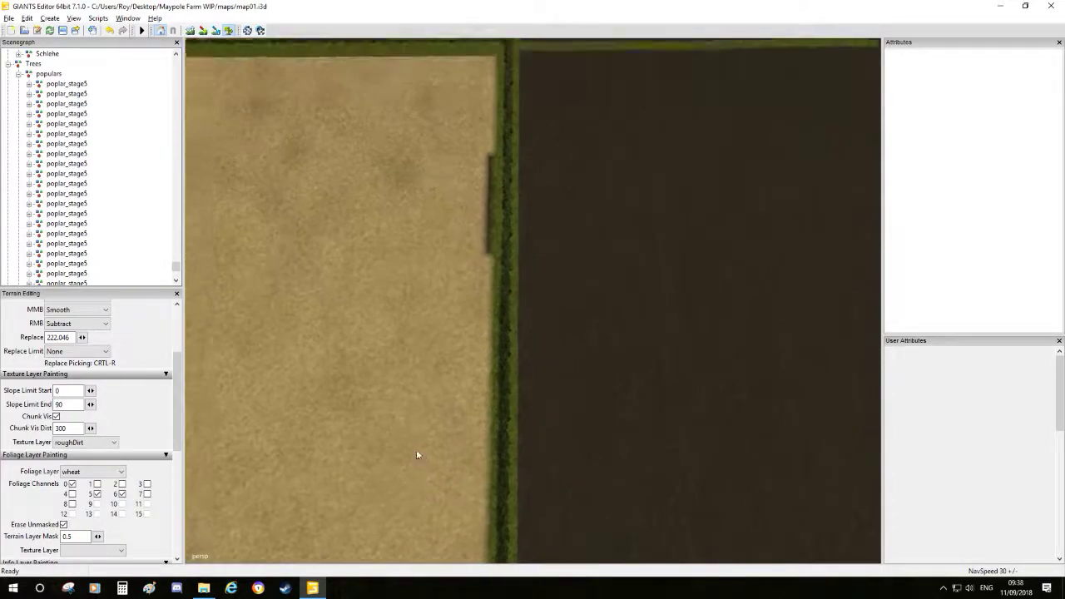
{"action": "middle_click_drag", "start_coordinate": [406, 307], "coordinate": [411, 418], "text": "alt"}
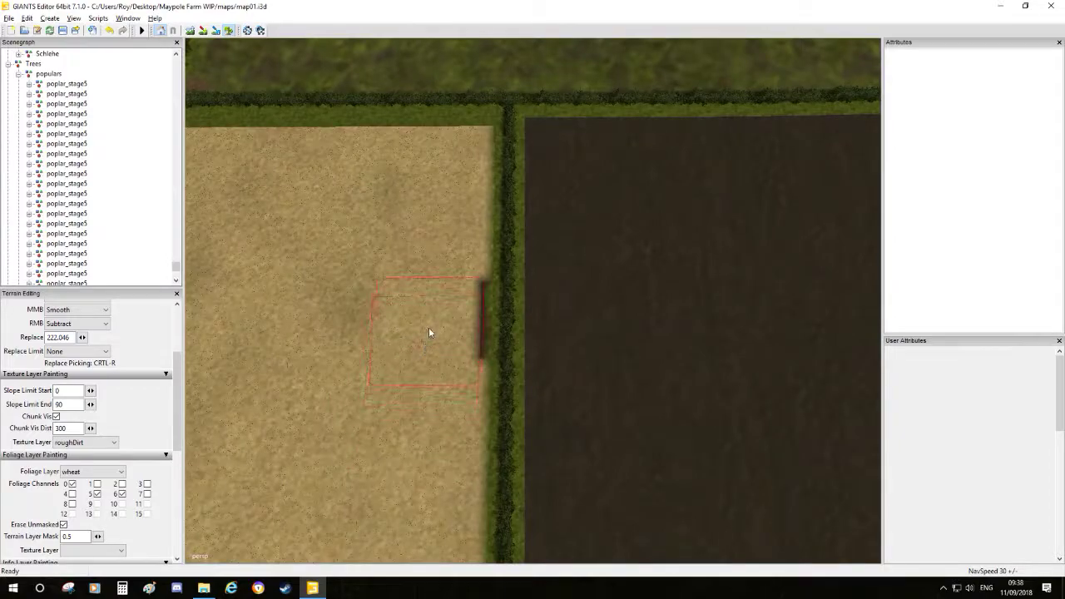
{"action": "scroll", "coordinate": [437, 331], "scroll_direction": "down", "scroll_amount": 5}
- Switch foliage painting to the maize layer with channels 0, 2, 5 and 6 for the second field
{"action": "mouse_move", "coordinate": [442, 333]}
{"action": "middle_mouse_down", "text": "alt"}
{"action": "mouse_move", "coordinate": [533, 415]}
{"action": "mouse_move", "coordinate": [373, 245]}
{"action": "mouse_move", "coordinate": [375, 384]}
{"action": "middle_mouse_up", "text": "alt"}
{"action": "left_click", "coordinate": [99, 471]}
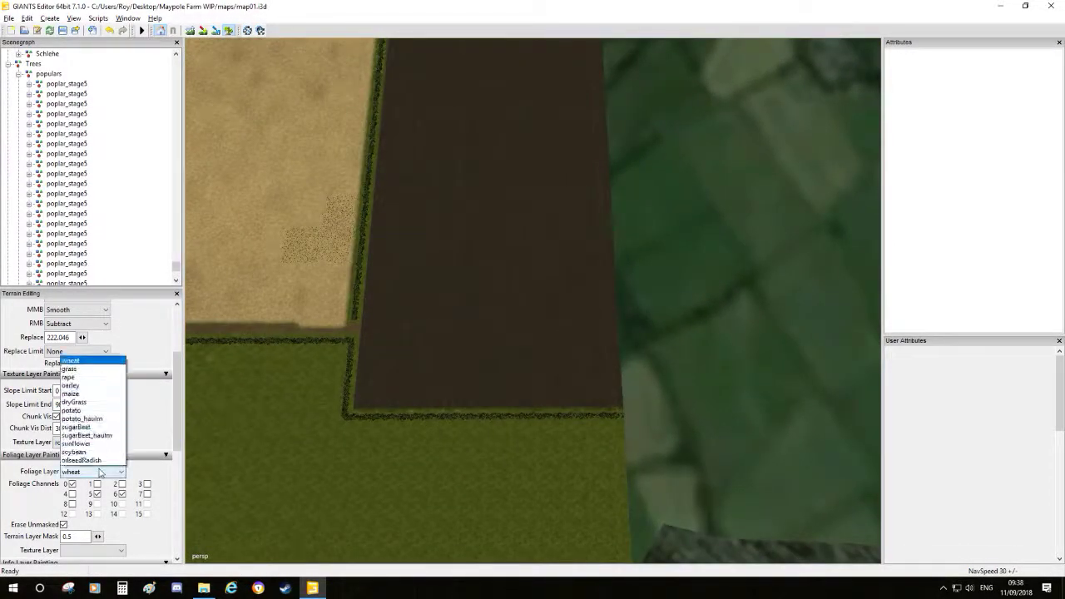
{"action": "left_click", "coordinate": [90, 312]}
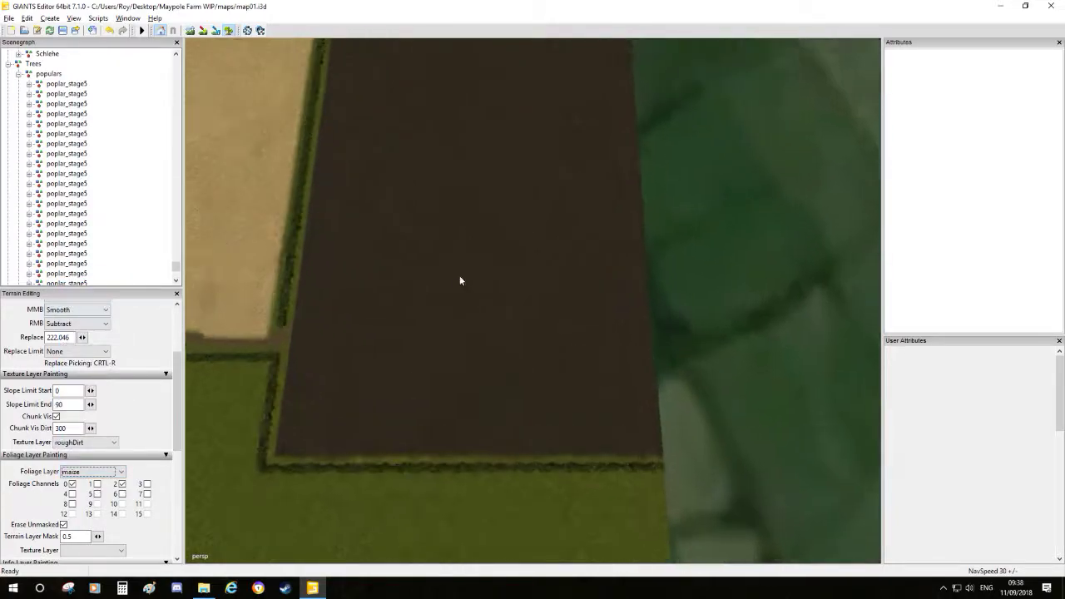
{"action": "scroll", "coordinate": [466, 333], "scroll_direction": "up", "scroll_amount": 5}
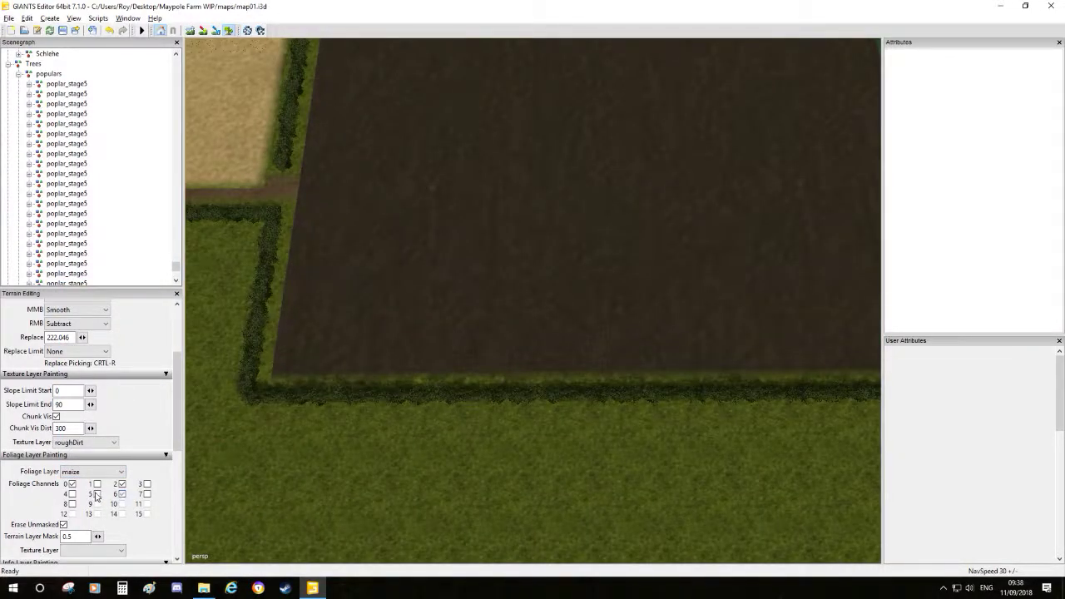
{"action": "middle_click_drag", "start_coordinate": [337, 499], "coordinate": [377, 442], "text": "alt"}
{"action": "scroll", "coordinate": [384, 319], "scroll_direction": "up", "scroll_amount": 3}
{"action": "left_click_drag", "start_coordinate": [384, 319], "coordinate": [401, 301], "text": "alt"}
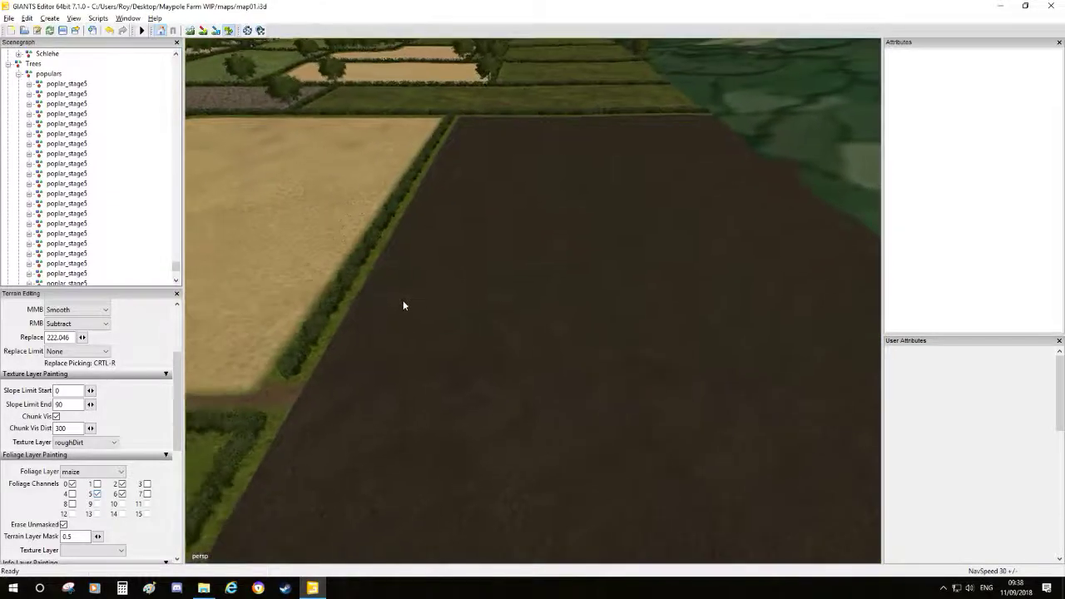
- Paint maize in the second field along the hedge opposite the gateway, from the dividing hedge to the map edge
{"action": "middle_click_drag", "start_coordinate": [401, 301], "coordinate": [446, 553], "text": "alt"}
{"action": "middle_click_drag", "start_coordinate": [574, 175], "coordinate": [584, 287], "text": "alt"}
{"action": "left_click_drag", "start_coordinate": [584, 287], "coordinate": [509, 445], "text": "alt"}
{"action": "scroll", "coordinate": [509, 445], "scroll_direction": "up", "scroll_amount": 4}
{"action": "middle_click_drag", "start_coordinate": [583, 287], "coordinate": [545, 426], "text": "alt"}
{"action": "mouse_move", "coordinate": [544, 422]}
{"action": "left_mouse_down", "text": "alt"}
{"action": "mouse_move", "coordinate": [541, 453]}
{"action": "mouse_move", "coordinate": [486, 414]}
{"action": "mouse_move", "coordinate": [495, 363]}
{"action": "left_mouse_up", "text": "alt"}
{"action": "mouse_move", "coordinate": [497, 359]}
{"action": "left_mouse_down", "text": "alt"}
{"action": "mouse_move", "coordinate": [500, 394]}
{"action": "mouse_move", "coordinate": [521, 413]}
{"action": "left_mouse_up", "text": "alt"}
{"action": "mouse_move", "coordinate": [385, 390]}
{"action": "left_mouse_down"}
{"action": "mouse_move", "coordinate": [406, 389]}
{"action": "mouse_move", "coordinate": [394, 379]}
{"action": "mouse_move", "coordinate": [399, 330]}
{"action": "mouse_move", "coordinate": [442, 129]}
{"action": "left_mouse_up"}
{"action": "mouse_move", "coordinate": [442, 129]}
{"action": "middle_mouse_down", "text": "alt"}
{"action": "mouse_move", "coordinate": [492, 316]}
{"action": "mouse_move", "coordinate": [568, 292]}
{"action": "mouse_move", "coordinate": [689, 285]}
{"action": "middle_mouse_up", "text": "alt"}
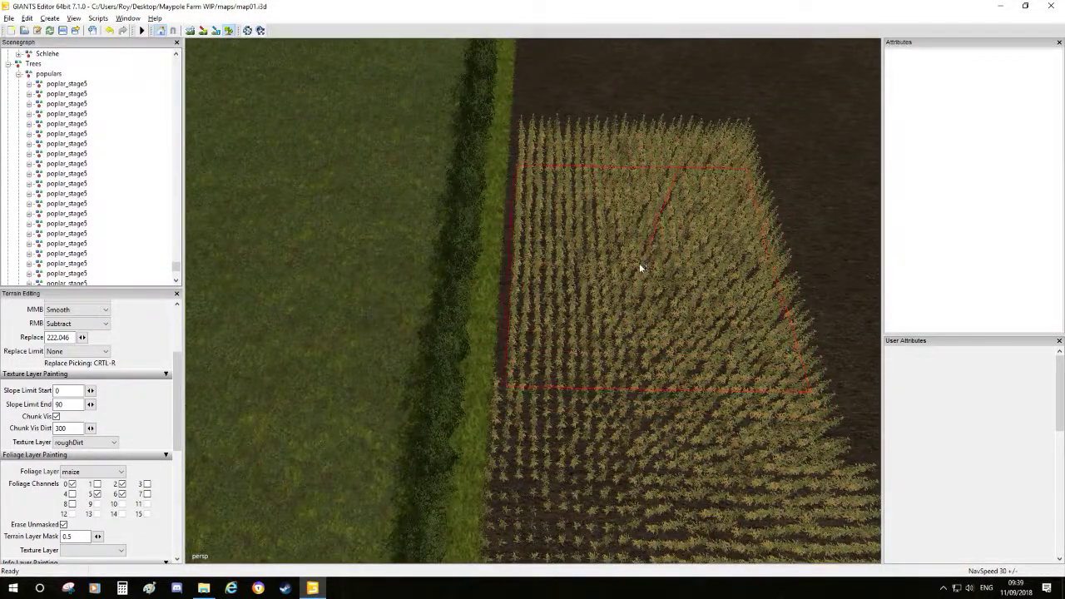
{"action": "left_click_drag", "start_coordinate": [632, 265], "coordinate": [617, 118]}
{"action": "middle_click_drag", "start_coordinate": [616, 118], "coordinate": [541, 306], "text": "alt"}
{"action": "left_click_drag", "start_coordinate": [530, 305], "coordinate": [533, 148]}
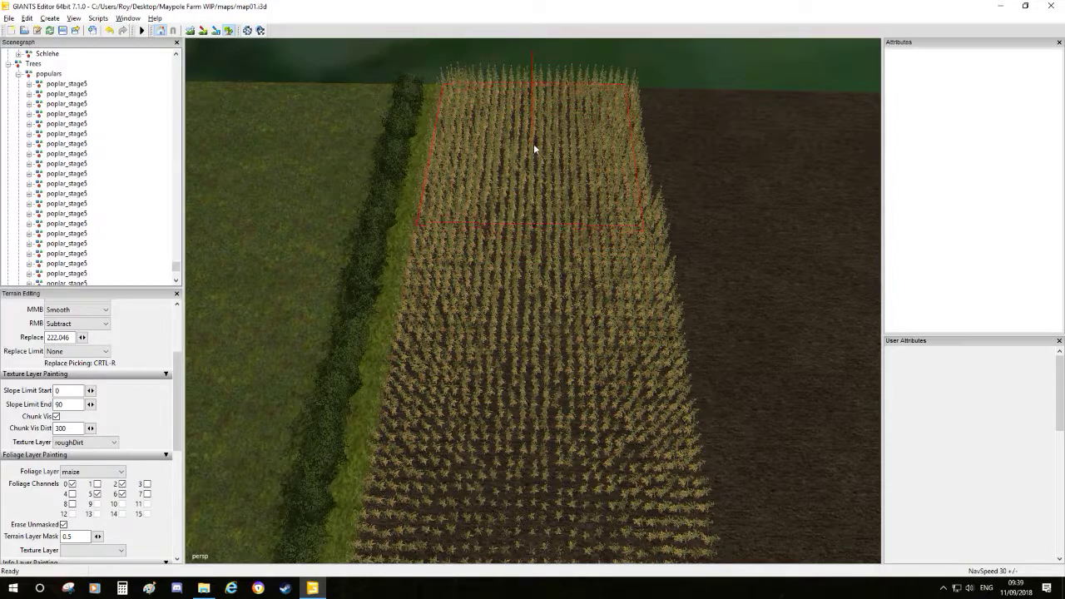
- Widen the maize inwards from the map edge back across to the dividing hedge beside the wheat
{"action": "mouse_move", "coordinate": [537, 175]}
{"action": "middle_mouse_down", "text": "alt"}
{"action": "mouse_move", "coordinate": [535, 232]}
{"action": "mouse_move", "coordinate": [591, 261]}
{"action": "mouse_move", "coordinate": [614, 255]}
{"action": "mouse_move", "coordinate": [667, 324]}
{"action": "middle_mouse_up", "text": "alt"}
{"action": "mouse_move", "coordinate": [667, 324]}
{"action": "left_mouse_down"}
{"action": "mouse_move", "coordinate": [512, 323]}
{"action": "mouse_move", "coordinate": [487, 238]}
{"action": "mouse_move", "coordinate": [499, 99]}
{"action": "mouse_move", "coordinate": [646, 149]}
{"action": "mouse_move", "coordinate": [661, 208]}
{"action": "left_mouse_up"}
{"action": "mouse_move", "coordinate": [591, 329]}
{"action": "middle_mouse_down", "text": "alt"}
{"action": "mouse_move", "coordinate": [444, 314]}
{"action": "mouse_move", "coordinate": [451, 324]}
{"action": "middle_mouse_up", "text": "alt"}
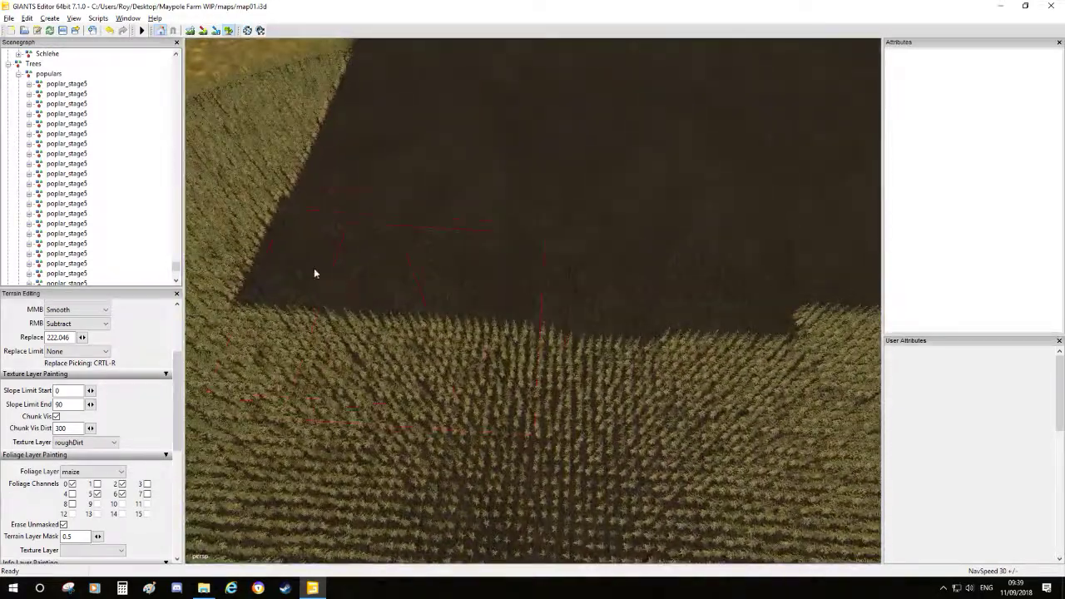
{"action": "mouse_move", "coordinate": [315, 273]}
{"action": "left_mouse_down"}
{"action": "mouse_move", "coordinate": [642, 309]}
{"action": "mouse_move", "coordinate": [708, 226]}
{"action": "mouse_move", "coordinate": [425, 178]}
{"action": "mouse_move", "coordinate": [552, 248]}
{"action": "left_mouse_up"}
{"action": "mouse_move", "coordinate": [551, 248]}
{"action": "middle_mouse_down", "text": "alt"}
{"action": "mouse_move", "coordinate": [407, 261]}
{"action": "mouse_move", "coordinate": [430, 321]}
{"action": "middle_mouse_up", "text": "alt"}
{"action": "mouse_move", "coordinate": [430, 321]}
{"action": "left_mouse_down"}
{"action": "mouse_move", "coordinate": [407, 410]}
{"action": "mouse_move", "coordinate": [470, 414]}
{"action": "left_mouse_up"}
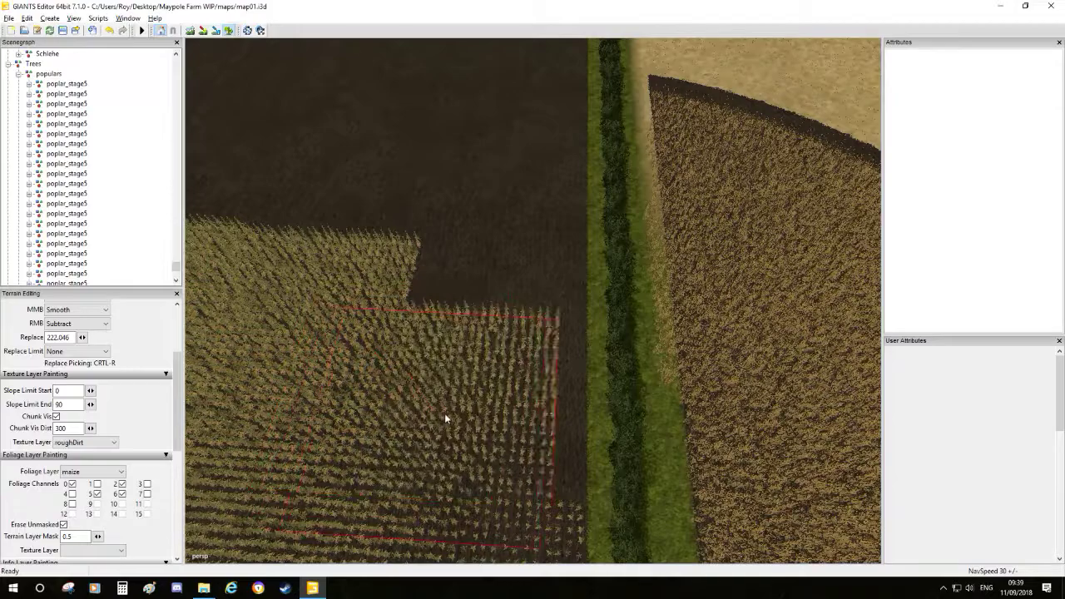
{"action": "mouse_move", "coordinate": [471, 414]}
{"action": "middle_mouse_down", "text": "alt"}
{"action": "mouse_move", "coordinate": [441, 417]}
{"action": "mouse_move", "coordinate": [437, 380]}
{"action": "middle_mouse_up", "text": "alt"}
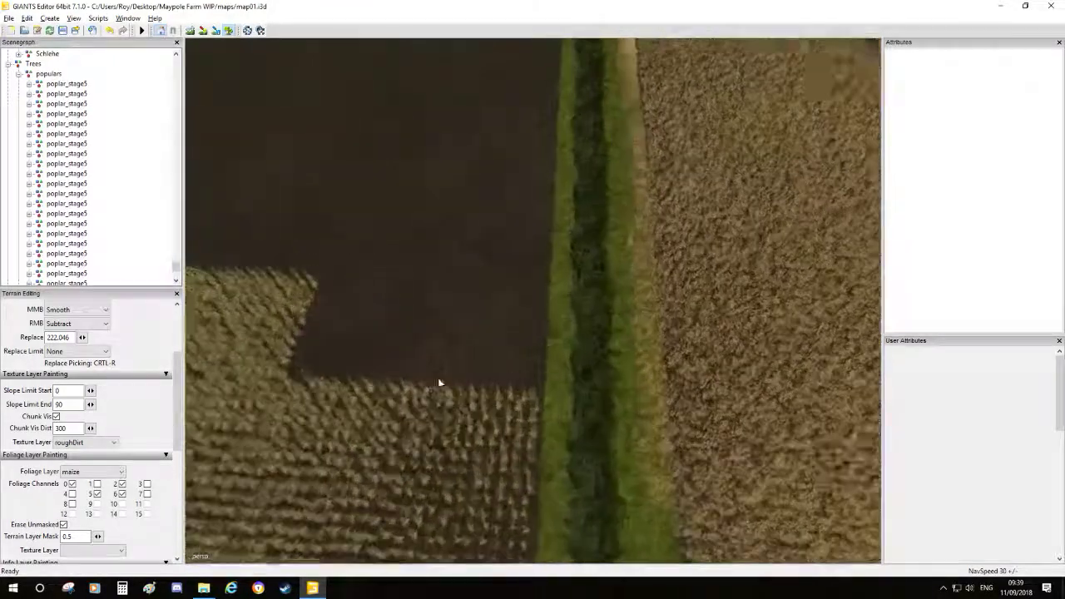
- Paint maize along the dividing hedge towards the second field's gateway-side corner
{"action": "mouse_move", "coordinate": [319, 341]}
{"action": "left_mouse_down"}
{"action": "mouse_move", "coordinate": [383, 336]}
{"action": "mouse_move", "coordinate": [371, 364]}
{"action": "mouse_move", "coordinate": [382, 308]}
{"action": "mouse_move", "coordinate": [358, 301]}
{"action": "mouse_move", "coordinate": [393, 298]}
{"action": "left_mouse_up"}
{"action": "mouse_move", "coordinate": [396, 298]}
{"action": "middle_mouse_down", "text": "alt"}
{"action": "mouse_move", "coordinate": [375, 321]}
{"action": "mouse_move", "coordinate": [376, 356]}
{"action": "middle_mouse_up", "text": "alt"}
{"action": "left_click_drag", "start_coordinate": [375, 356], "coordinate": [433, 346]}
{"action": "middle_click_drag", "start_coordinate": [433, 346], "coordinate": [381, 341], "text": "alt"}
{"action": "left_click_drag", "start_coordinate": [381, 341], "coordinate": [430, 350]}
{"action": "mouse_move", "coordinate": [430, 350]}
{"action": "middle_mouse_down", "text": "alt"}
{"action": "mouse_move", "coordinate": [404, 331]}
{"action": "mouse_move", "coordinate": [391, 278]}
{"action": "mouse_move", "coordinate": [408, 288]}
{"action": "middle_mouse_up", "text": "alt"}
{"action": "mouse_move", "coordinate": [409, 288]}
{"action": "left_mouse_down"}
{"action": "mouse_move", "coordinate": [447, 280]}
{"action": "mouse_move", "coordinate": [438, 188]}
{"action": "mouse_move", "coordinate": [458, 163]}
{"action": "left_mouse_up"}
{"action": "middle_click_drag", "start_coordinate": [458, 164], "coordinate": [422, 233], "text": "alt"}
{"action": "left_click_drag", "start_coordinate": [421, 233], "coordinate": [431, 158]}
{"action": "middle_click_drag", "start_coordinate": [431, 158], "coordinate": [402, 263], "text": "alt"}
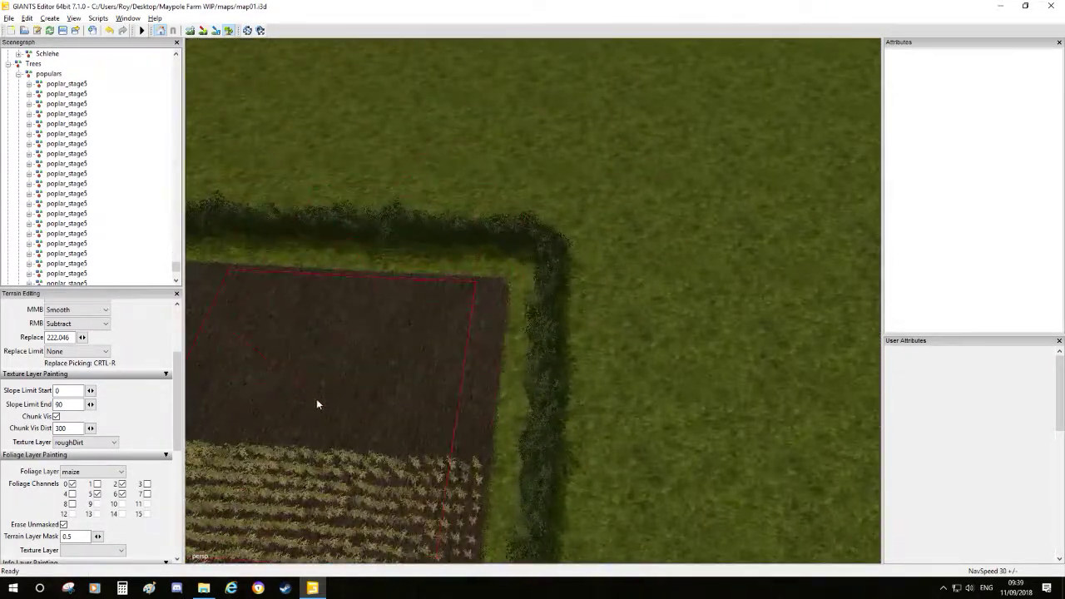
- Paint maize in the gateway-side corner and along the second field's end hedge
{"action": "left_click_drag", "start_coordinate": [316, 404], "coordinate": [349, 407]}
{"action": "mouse_move", "coordinate": [349, 394]}
{"action": "right_mouse_down", "text": "alt"}
{"action": "mouse_move", "coordinate": [150, 349]}
{"action": "mouse_move", "coordinate": [278, 367]}
{"action": "right_mouse_up", "text": "alt"}
{"action": "mouse_move", "coordinate": [277, 367]}
{"action": "left_mouse_down"}
{"action": "mouse_move", "coordinate": [410, 328]}
{"action": "mouse_move", "coordinate": [514, 320]}
{"action": "left_mouse_up"}
{"action": "mouse_move", "coordinate": [513, 320]}
{"action": "right_mouse_down", "text": "alt"}
{"action": "mouse_move", "coordinate": [478, 302]}
{"action": "mouse_move", "coordinate": [389, 322]}
{"action": "right_mouse_up", "text": "alt"}
{"action": "mouse_move", "coordinate": [389, 323]}
{"action": "left_mouse_down"}
{"action": "mouse_move", "coordinate": [445, 330]}
{"action": "mouse_move", "coordinate": [435, 264]}
{"action": "left_mouse_up"}
{"action": "right_click_drag", "start_coordinate": [435, 264], "coordinate": [399, 375], "text": "alt"}
{"action": "mouse_move", "coordinate": [426, 382]}
{"action": "left_mouse_down"}
{"action": "mouse_move", "coordinate": [448, 379]}
{"action": "mouse_move", "coordinate": [438, 318]}
{"action": "mouse_move", "coordinate": [421, 292]}
{"action": "mouse_move", "coordinate": [464, 265]}
{"action": "left_mouse_up"}
{"action": "mouse_move", "coordinate": [463, 265]}
{"action": "right_mouse_down", "text": "alt"}
{"action": "mouse_move", "coordinate": [455, 305]}
{"action": "mouse_move", "coordinate": [427, 304]}
{"action": "right_mouse_up", "text": "alt"}
- Fill the remaining bare soil inside the second field with maize
{"action": "left_click_drag", "start_coordinate": [356, 369], "coordinate": [413, 367]}
{"action": "mouse_move", "coordinate": [414, 366]}
{"action": "right_mouse_down", "text": "alt"}
{"action": "mouse_move", "coordinate": [242, 363]}
{"action": "mouse_move", "coordinate": [402, 264]}
{"action": "mouse_move", "coordinate": [527, 391]}
{"action": "right_mouse_up", "text": "alt"}
{"action": "mouse_move", "coordinate": [527, 392]}
{"action": "left_mouse_down"}
{"action": "mouse_move", "coordinate": [435, 430]}
{"action": "mouse_move", "coordinate": [323, 382]}
{"action": "mouse_move", "coordinate": [361, 224]}
{"action": "mouse_move", "coordinate": [441, 295]}
{"action": "mouse_move", "coordinate": [585, 383]}
{"action": "mouse_move", "coordinate": [554, 412]}
{"action": "left_mouse_up"}
{"action": "right_click_drag", "start_coordinate": [555, 412], "coordinate": [404, 429], "text": "alt"}
{"action": "mouse_move", "coordinate": [404, 429]}
{"action": "left_mouse_down"}
{"action": "mouse_move", "coordinate": [615, 436]}
{"action": "mouse_move", "coordinate": [579, 258]}
{"action": "left_mouse_up"}
{"action": "mouse_move", "coordinate": [558, 124]}
{"action": "left_mouse_down"}
{"action": "mouse_move", "coordinate": [527, 98]}
{"action": "mouse_move", "coordinate": [501, 133]}
{"action": "mouse_move", "coordinate": [521, 335]}
{"action": "left_mouse_up"}
{"action": "mouse_move", "coordinate": [522, 335]}
{"action": "right_mouse_down", "text": "alt"}
{"action": "mouse_move", "coordinate": [516, 376]}
{"action": "mouse_move", "coordinate": [542, 427]}
{"action": "right_mouse_up", "text": "alt"}
{"action": "mouse_move", "coordinate": [470, 266]}
{"action": "left_mouse_down"}
{"action": "mouse_move", "coordinate": [424, 376]}
{"action": "mouse_move", "coordinate": [392, 216]}
{"action": "left_mouse_up"}
{"action": "mouse_move", "coordinate": [391, 279]}
{"action": "right_mouse_down", "text": "alt"}
{"action": "mouse_move", "coordinate": [494, 334]}
{"action": "mouse_move", "coordinate": [414, 368]}
{"action": "right_mouse_up", "text": "alt"}
{"action": "mouse_move", "coordinate": [414, 368]}
{"action": "left_mouse_down"}
{"action": "mouse_move", "coordinate": [357, 290]}
{"action": "mouse_move", "coordinate": [389, 166]}
{"action": "left_mouse_up"}
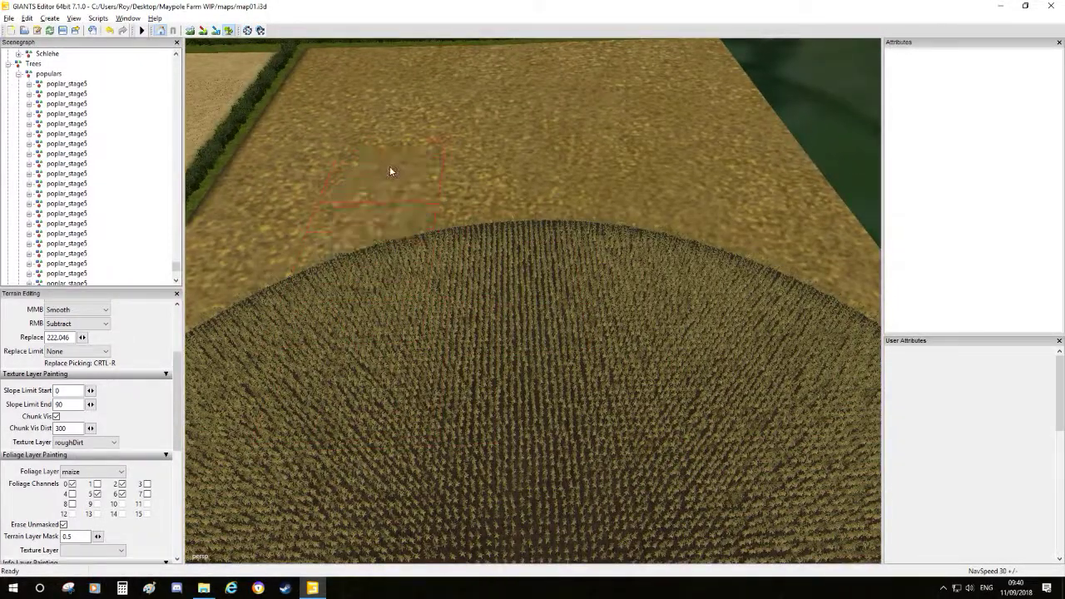
- Examine the wheat and maize fields, the open grassland across the road and the fenced roadside meadow
{"action": "right_click_drag", "start_coordinate": [392, 159], "coordinate": [549, 391], "text": "alt"}
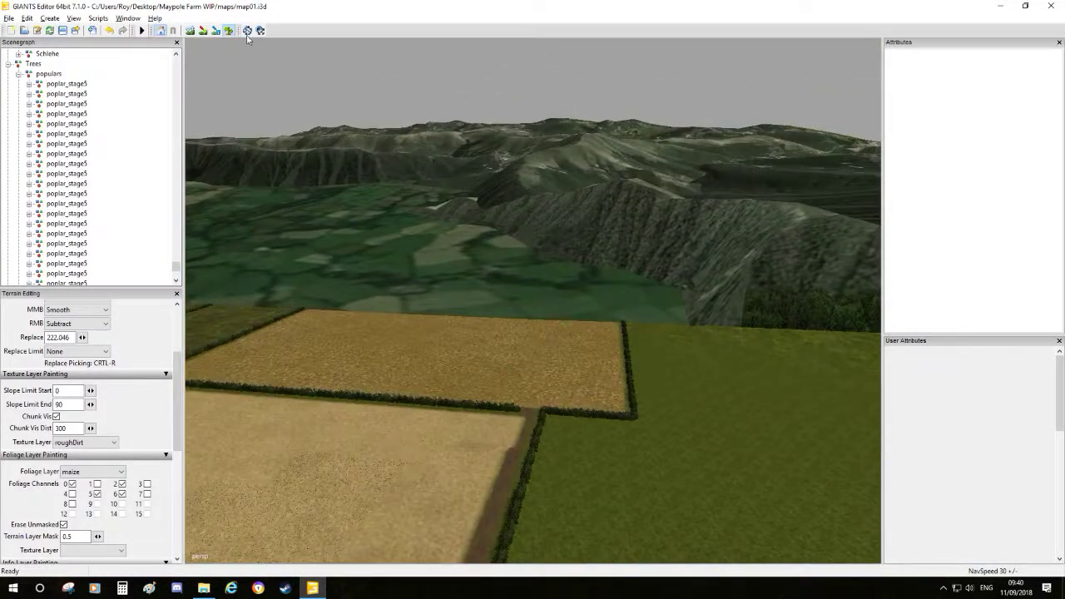
{"action": "right_click_drag", "start_coordinate": [464, 178], "coordinate": [546, 400], "text": "alt"}
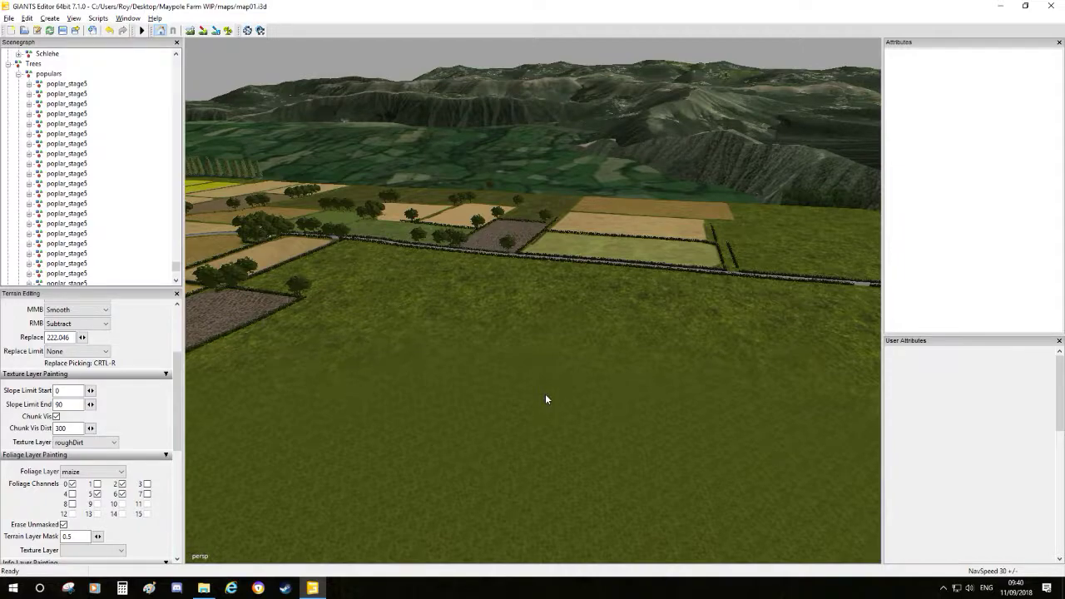
{"action": "right_click_drag", "start_coordinate": [539, 368], "coordinate": [597, 384], "text": "alt"}
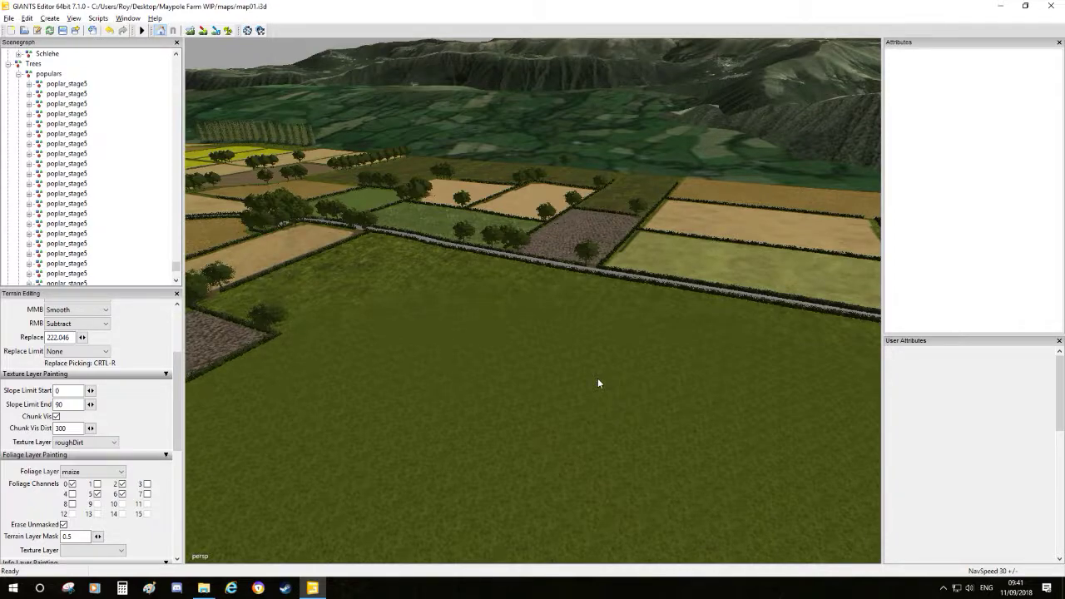
{"action": "left_click_drag", "start_coordinate": [597, 378], "coordinate": [424, 338], "text": "alt"}
{"action": "middle_click_drag", "start_coordinate": [424, 339], "coordinate": [398, 524], "text": "alt"}
{"action": "middle_click_drag", "start_coordinate": [586, 222], "coordinate": [250, 499], "text": "alt"}
{"action": "middle_click_drag", "start_coordinate": [558, 200], "coordinate": [551, 381], "text": "alt"}
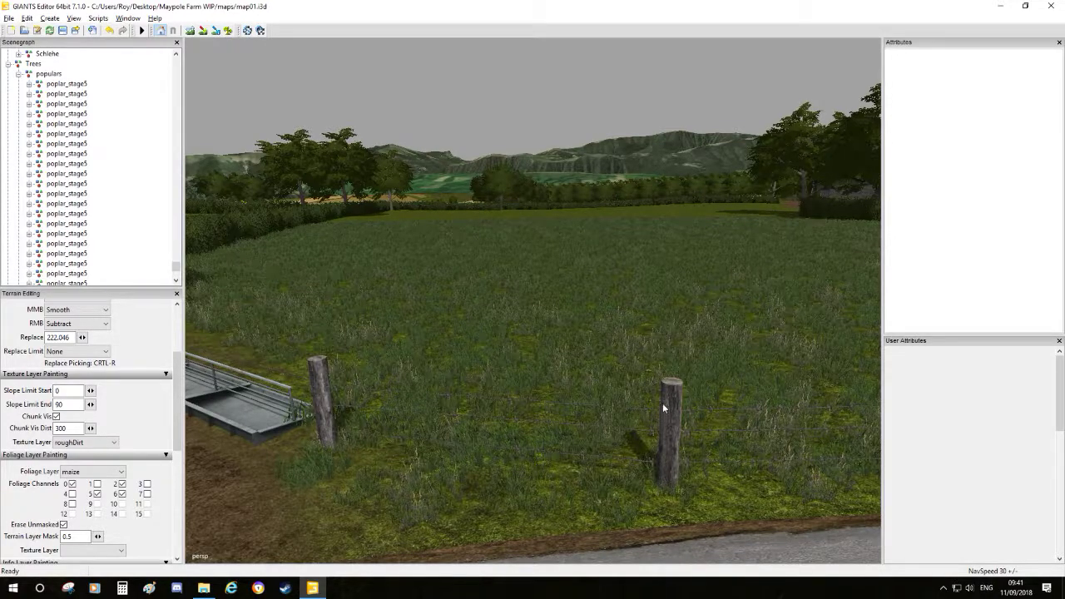
- Select the fence wire between the two roadside posts, and survey the surrounding fields and farm buildings
{"action": "left_click", "coordinate": [523, 401]}
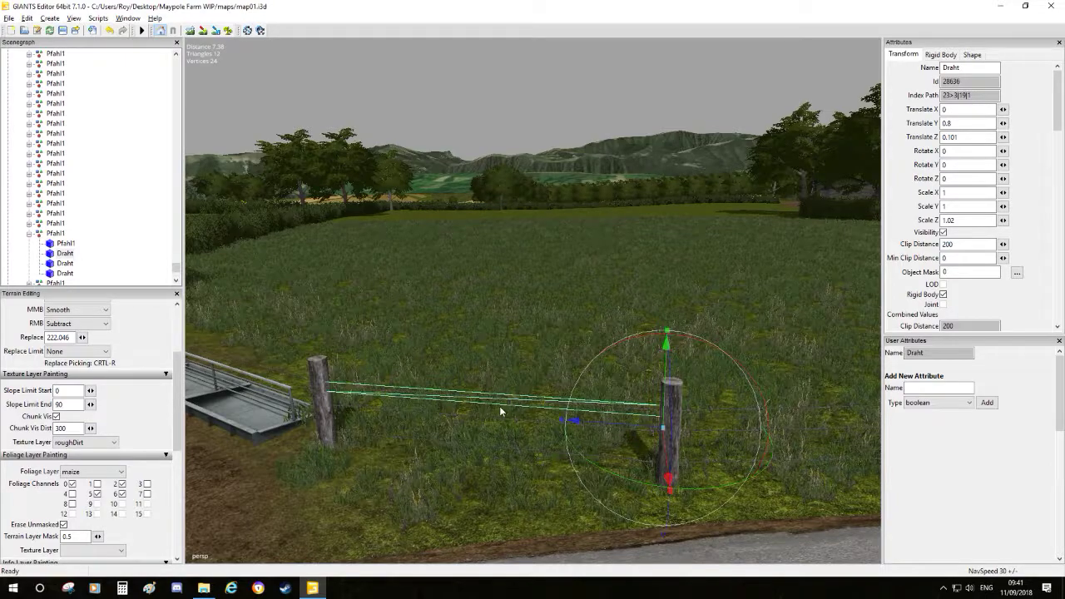
{"action": "right_click_drag", "start_coordinate": [573, 185], "coordinate": [529, 402], "text": "alt"}
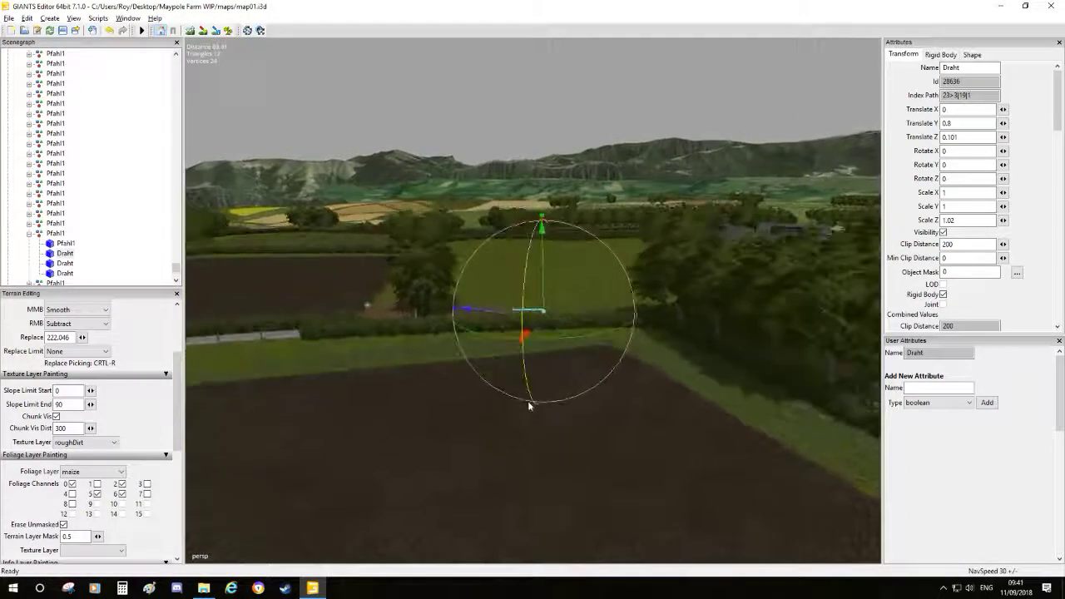
{"action": "left_click_drag", "start_coordinate": [529, 402], "coordinate": [564, 390], "text": "alt"}
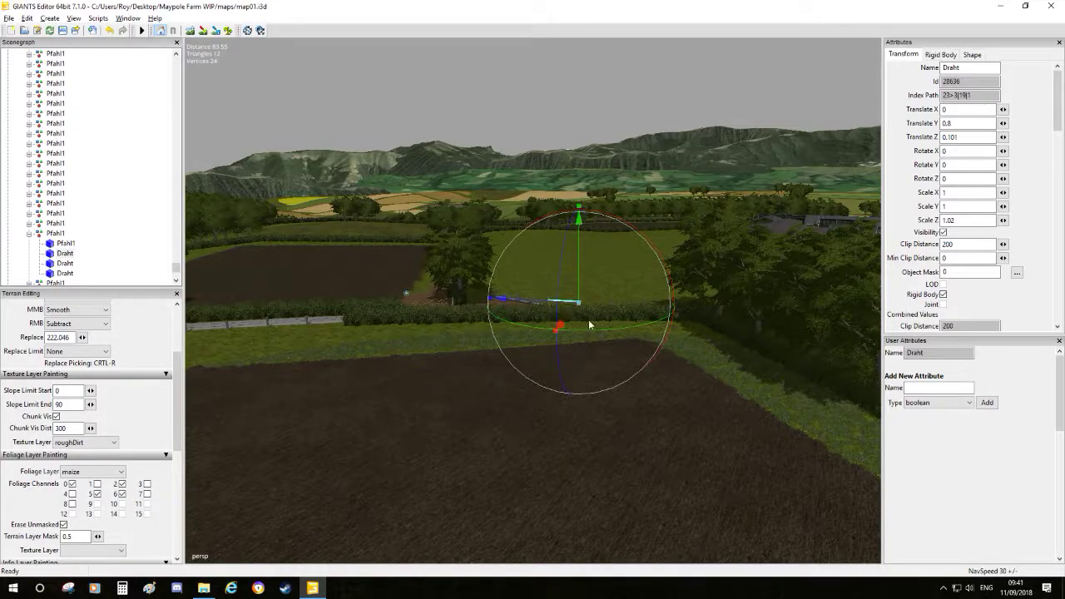
{"action": "left_click_drag", "start_coordinate": [524, 346], "coordinate": [487, 385], "text": "alt"}
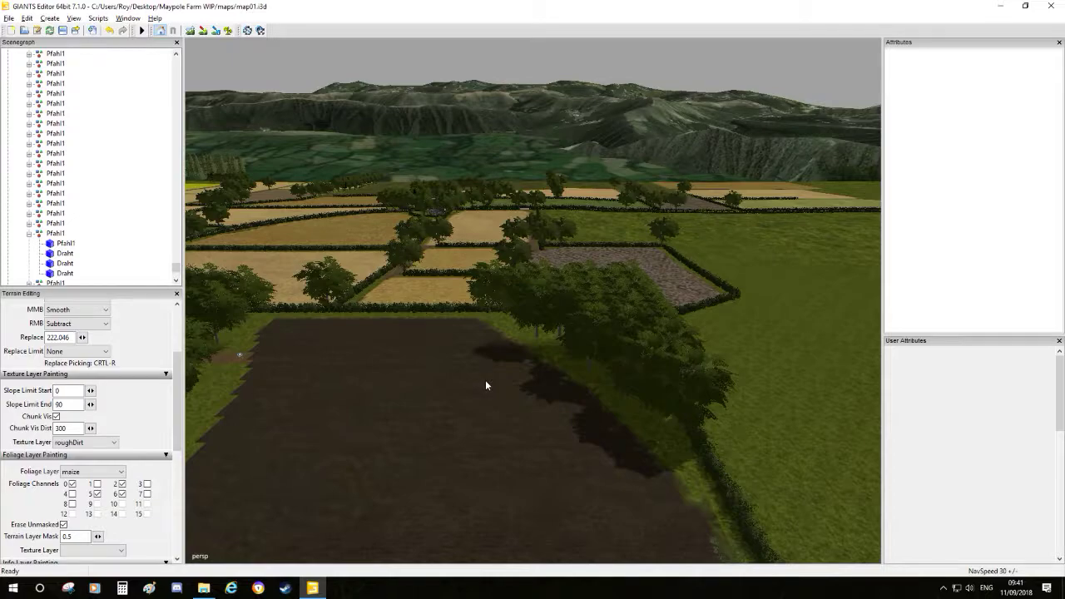
{"action": "left_click_drag", "start_coordinate": [438, 373], "coordinate": [554, 261], "text": "alt"}
{"action": "right_click_drag", "start_coordinate": [554, 261], "coordinate": [550, 334], "text": "alt"}
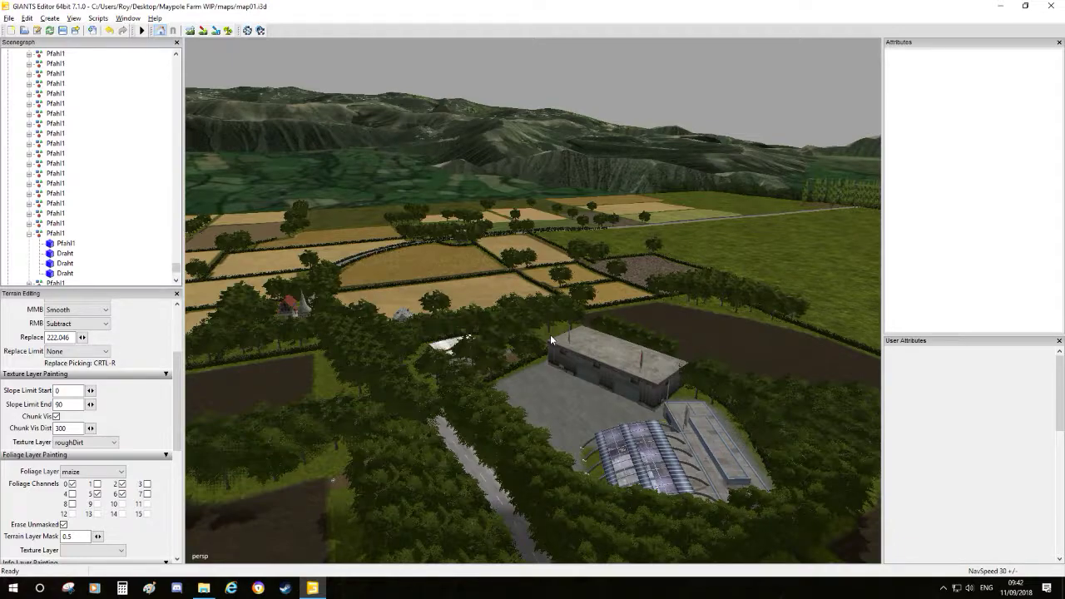
- Survey the farm buildings, the wooded yard and the soil fields along the hedged road
{"action": "middle_click_drag", "start_coordinate": [539, 333], "coordinate": [536, 421], "text": "alt"}
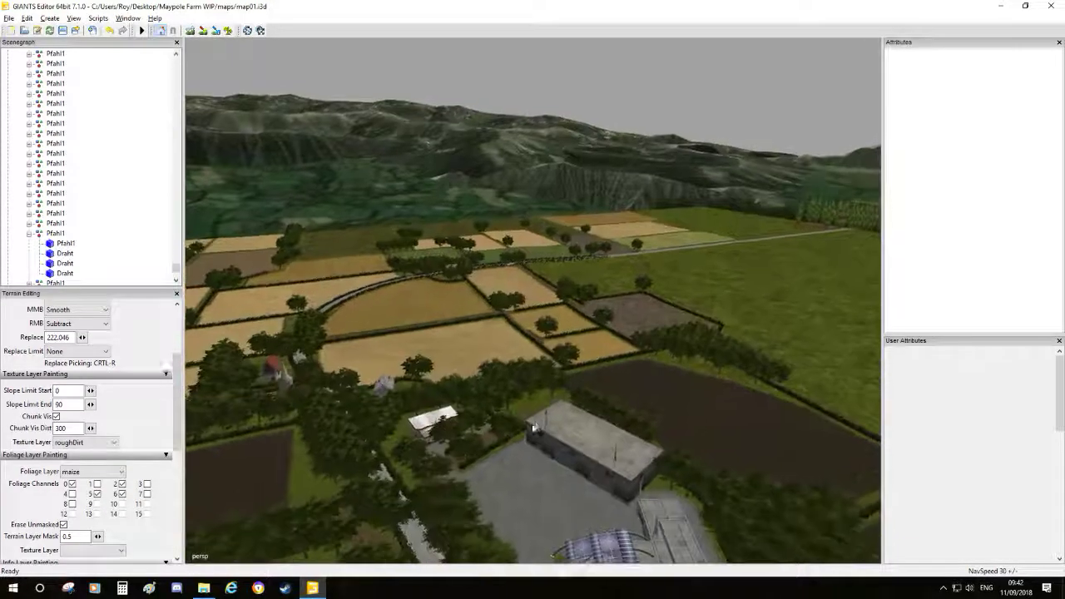
{"action": "right_click_drag", "start_coordinate": [536, 421], "coordinate": [665, 171], "text": "alt"}
{"action": "left_click_drag", "start_coordinate": [665, 172], "coordinate": [366, 455], "text": "alt"}
{"action": "right_click_drag", "start_coordinate": [574, 199], "coordinate": [545, 399], "text": "alt"}
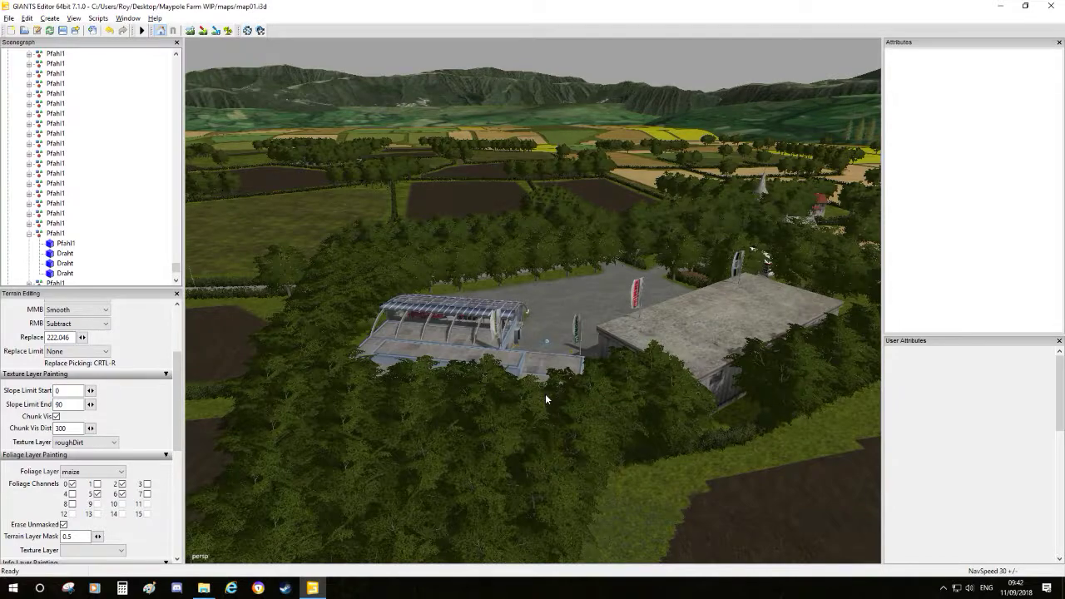
{"action": "right_click_drag", "start_coordinate": [545, 393], "coordinate": [598, 324], "text": "alt"}
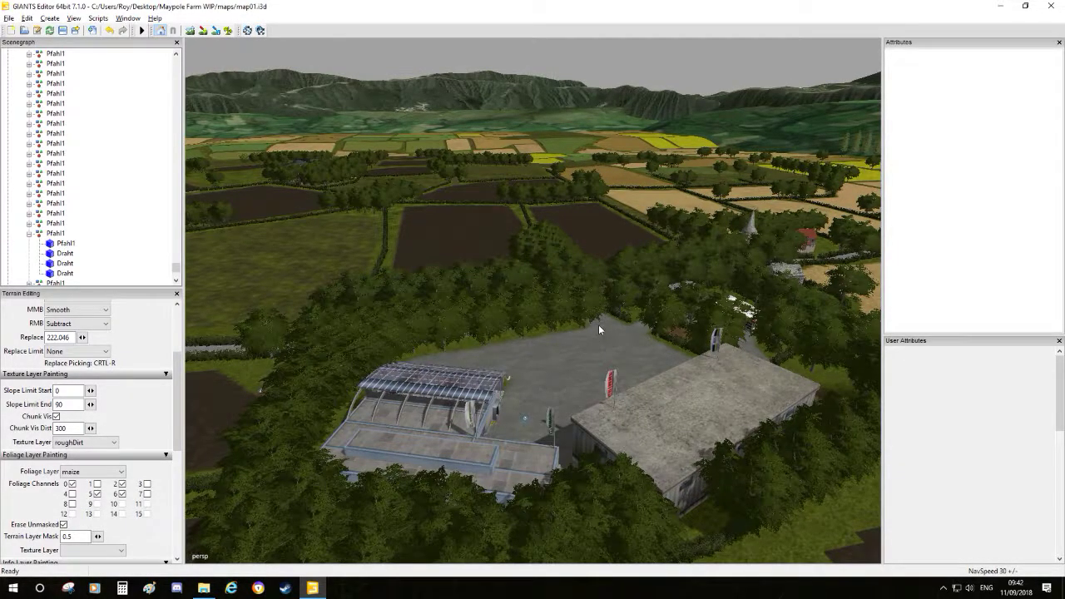
{"action": "left_click_drag", "start_coordinate": [598, 326], "coordinate": [633, 330], "text": "alt"}
{"action": "left_click_drag", "start_coordinate": [478, 352], "coordinate": [589, 288], "text": "alt"}
{"action": "right_click_drag", "start_coordinate": [588, 288], "coordinate": [468, 468], "text": "alt"}
{"action": "middle_click_drag", "start_coordinate": [468, 468], "coordinate": [629, 325], "text": "alt"}
{"action": "left_click_drag", "start_coordinate": [629, 325], "coordinate": [335, 319], "text": "alt"}
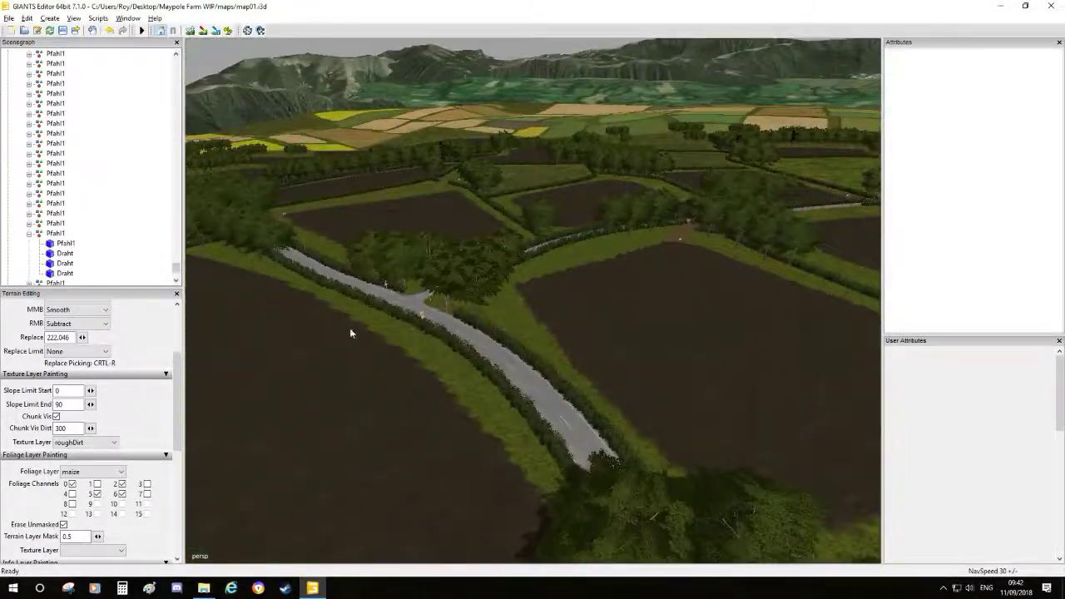
- Duplicate the oak beside the road gateway and place the copy in the grassy hedge corner between the road and the dirt track entrance
{"action": "middle_click_drag", "start_coordinate": [335, 319], "coordinate": [537, 491], "text": "alt"}
{"action": "left_click_drag", "start_coordinate": [537, 491], "coordinate": [301, 472], "text": "alt"}
{"action": "right_click_drag", "start_coordinate": [301, 472], "coordinate": [578, 311], "text": "alt"}
{"action": "left_click_drag", "start_coordinate": [578, 311], "coordinate": [458, 334], "text": "alt"}
{"action": "left_click", "coordinate": [499, 326]}
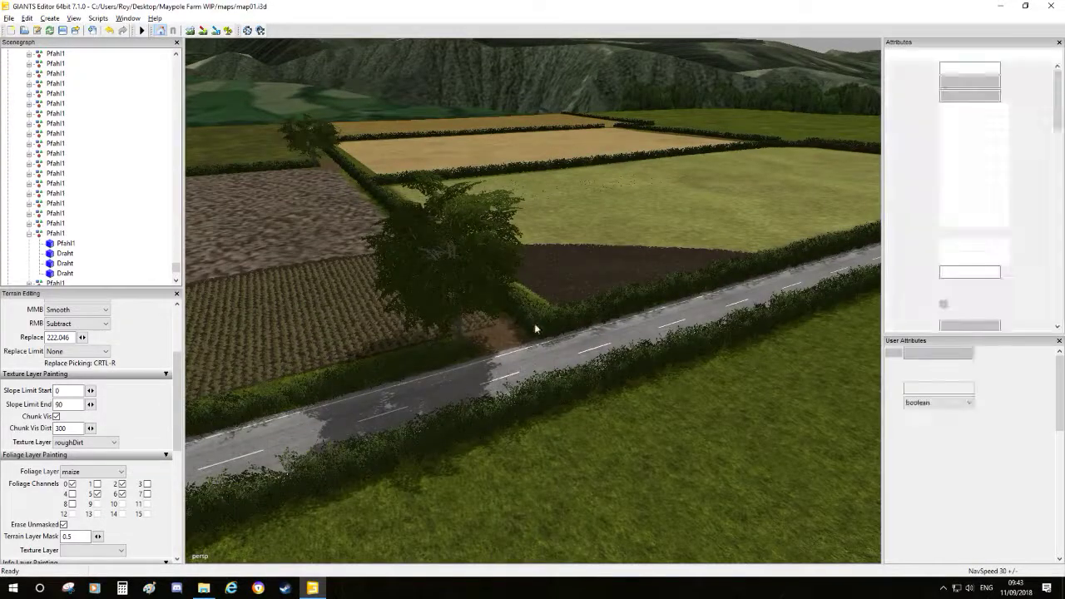
{"action": "left_click_drag", "start_coordinate": [646, 280], "coordinate": [554, 405], "text": "alt"}
{"action": "right_click_drag", "start_coordinate": [555, 407], "coordinate": [621, 351], "text": "alt"}
{"action": "left_click_drag", "start_coordinate": [621, 351], "coordinate": [520, 424], "text": "alt"}
{"action": "right_click_drag", "start_coordinate": [520, 424], "coordinate": [571, 374], "text": "alt"}
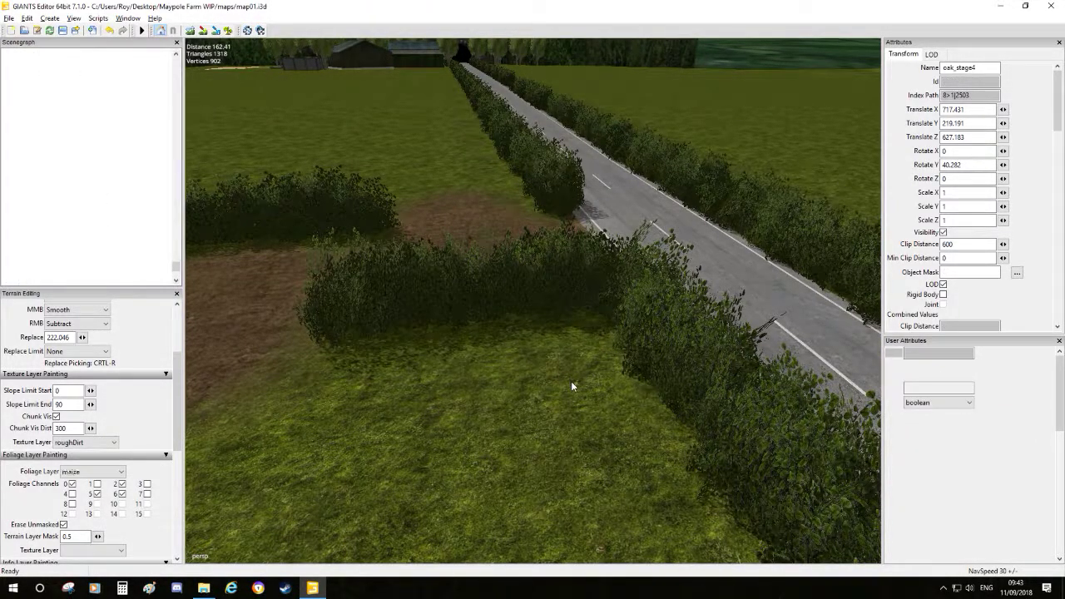
{"action": "key", "text": "ctrl+b"}
{"action": "right_click_drag", "start_coordinate": [574, 369], "coordinate": [609, 272], "text": "alt"}
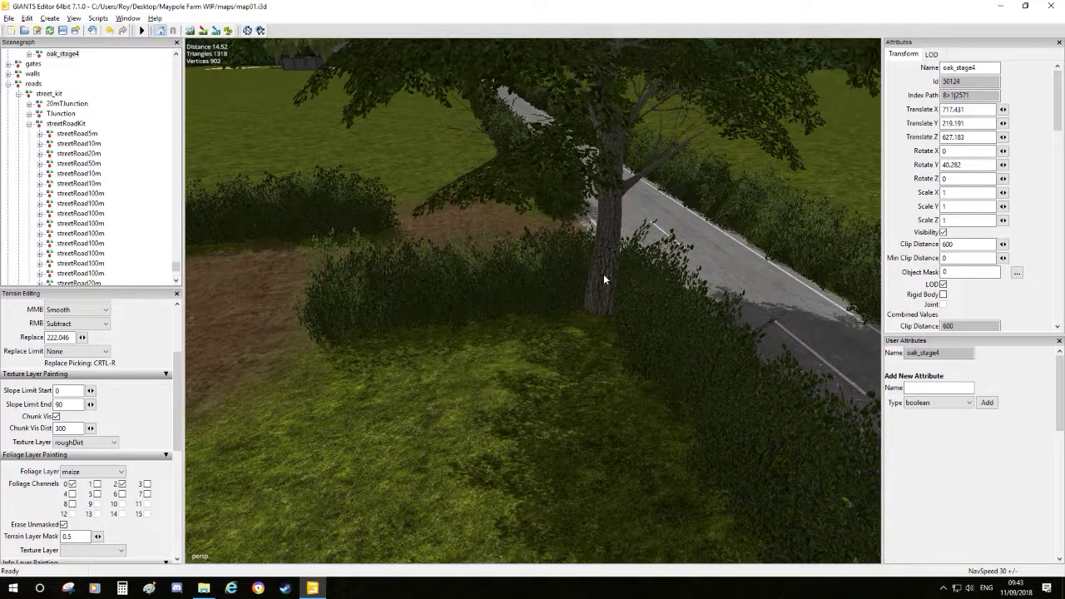
{"action": "left_click_drag", "start_coordinate": [603, 276], "coordinate": [595, 303], "text": "alt"}
{"action": "key", "text": "ctrl+b"}
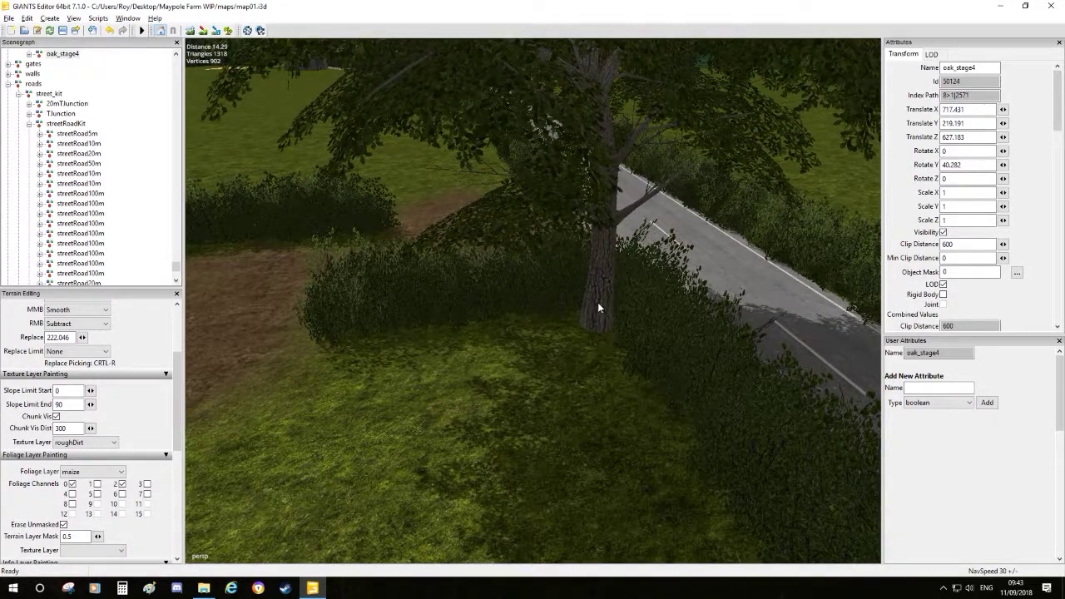
- Place another oak copy beside the first one, on the grass edge of the young maize field
{"action": "key", "text": "ctrl+d"}
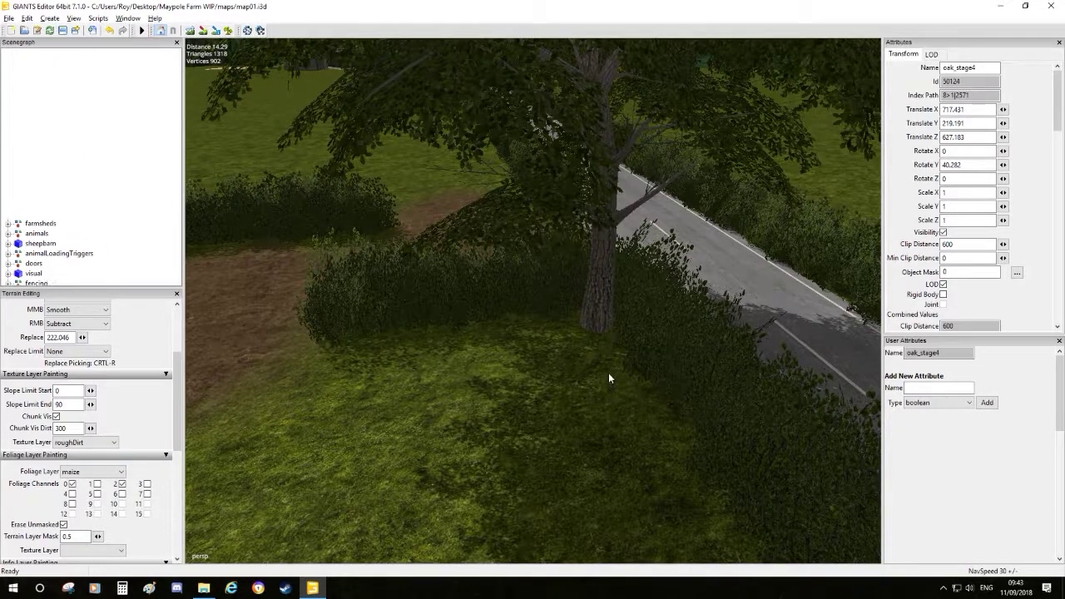
{"action": "scroll", "coordinate": [647, 322], "scroll_direction": "down", "scroll_amount": 5}
{"action": "left_click_drag", "start_coordinate": [651, 325], "coordinate": [670, 410], "text": "alt"}
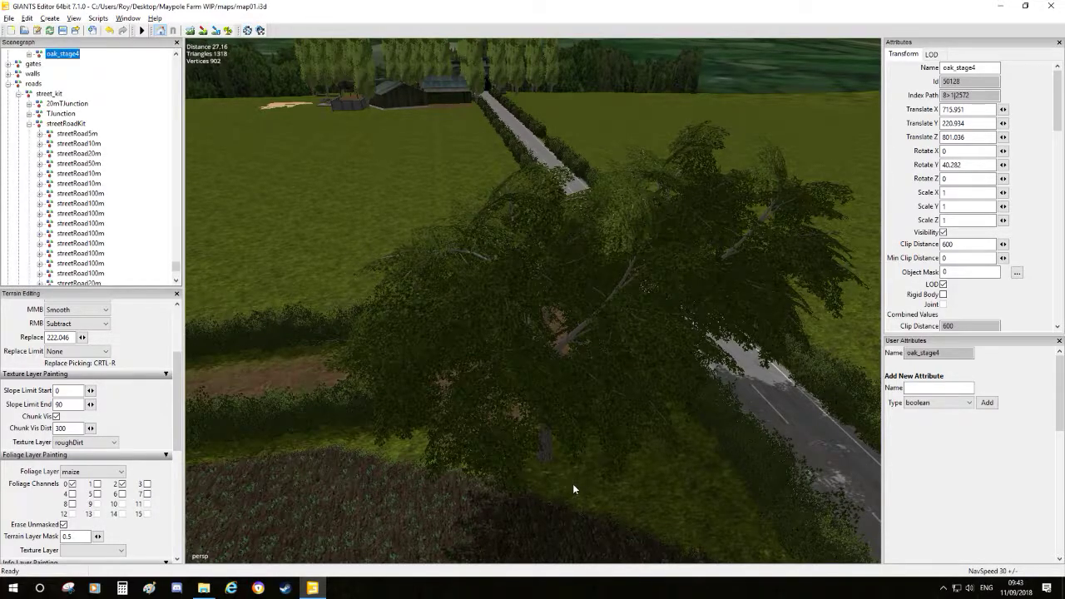
{"action": "left_click_drag", "start_coordinate": [580, 489], "coordinate": [627, 448], "text": "alt"}
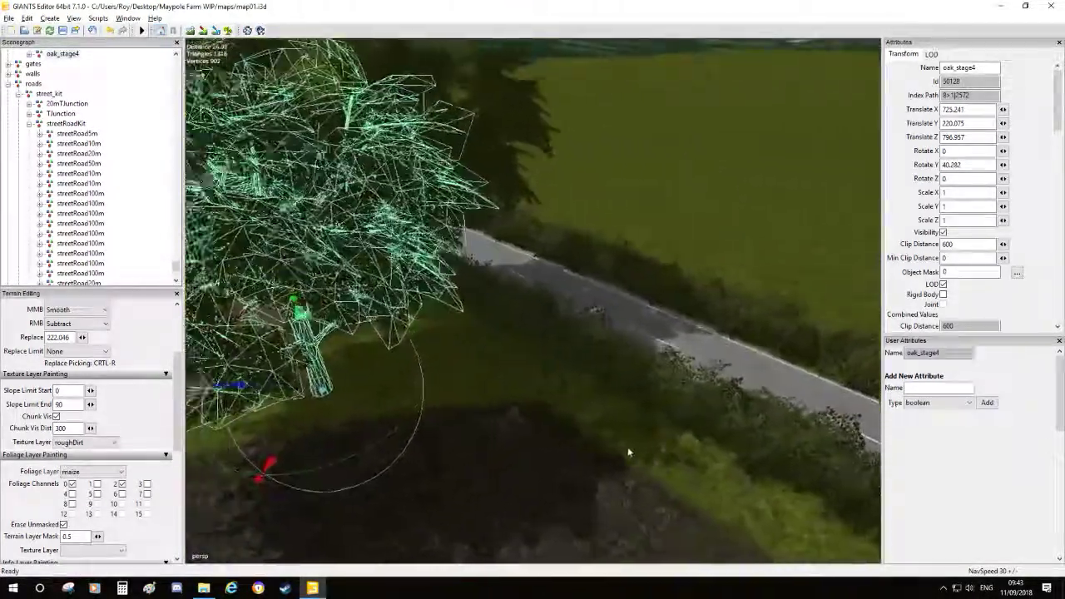
- Add a third oak copy to the group, beside the roadside hedge at the young maize field's corner
{"action": "scroll", "coordinate": [620, 446], "scroll_direction": "up", "scroll_amount": 3}
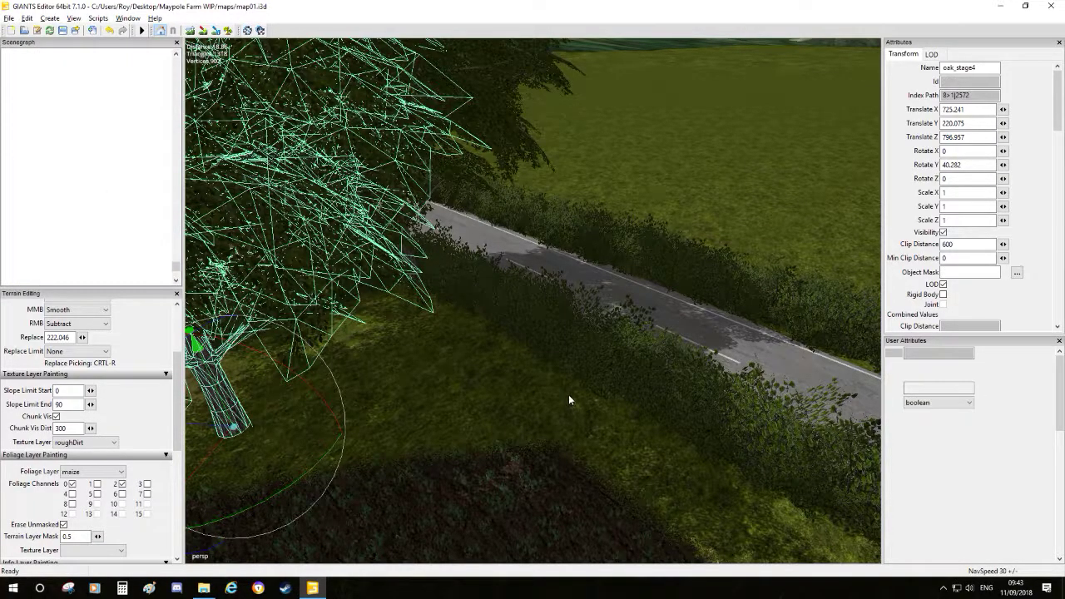
{"action": "key", "text": "ctrl+b"}
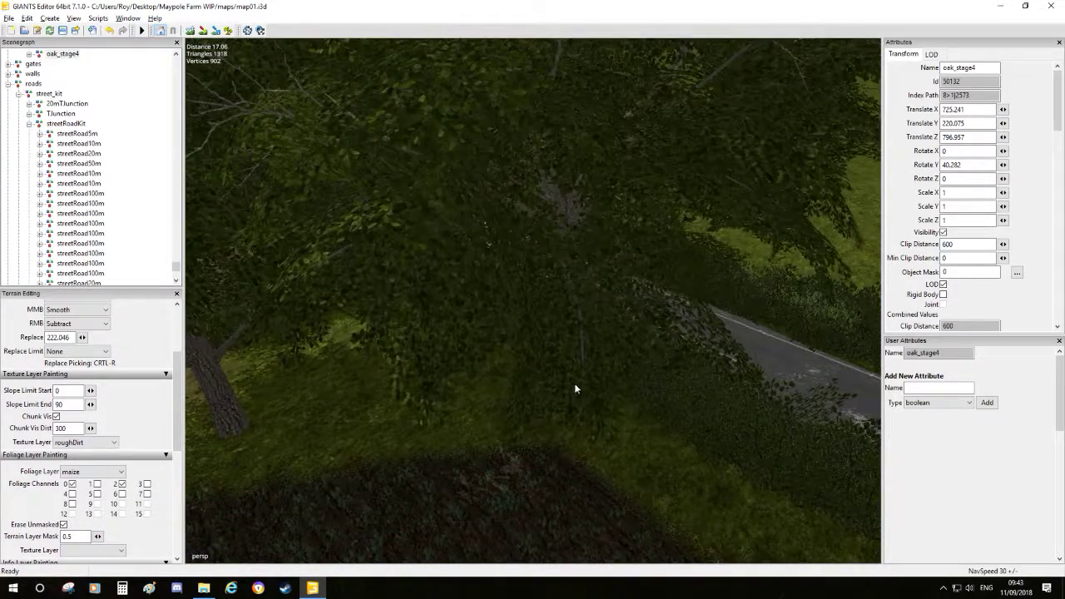
{"action": "left_click", "coordinate": [769, 206]}
{"action": "scroll", "coordinate": [768, 206], "scroll_direction": "down", "scroll_amount": 5}
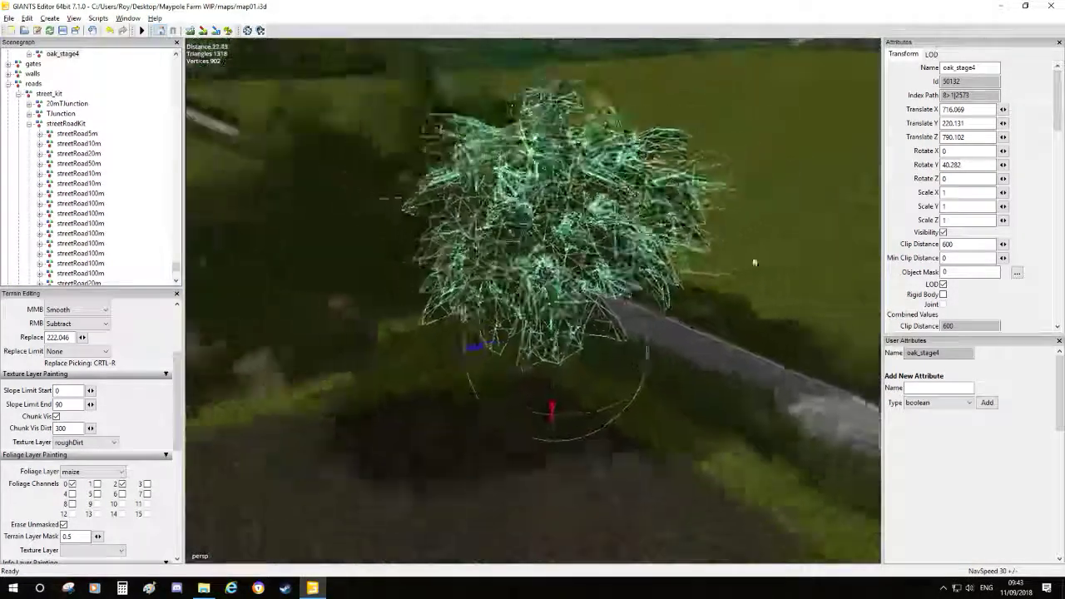
- Place an oak copy in the young maize field's hedge corner bordering the ploughed and wheat fields
{"action": "left_click_drag", "start_coordinate": [727, 385], "coordinate": [395, 349], "text": "alt"}
{"action": "scroll", "coordinate": [406, 489], "scroll_direction": "down", "scroll_amount": 5}
{"action": "middle_click_drag", "start_coordinate": [406, 492], "coordinate": [691, 404], "text": "alt"}
{"action": "scroll", "coordinate": [692, 405], "scroll_direction": "up", "scroll_amount": 4}
{"action": "middle_click_drag", "start_coordinate": [441, 341], "coordinate": [443, 463], "text": "alt"}
{"action": "scroll", "coordinate": [442, 465], "scroll_direction": "up", "scroll_amount": 8}
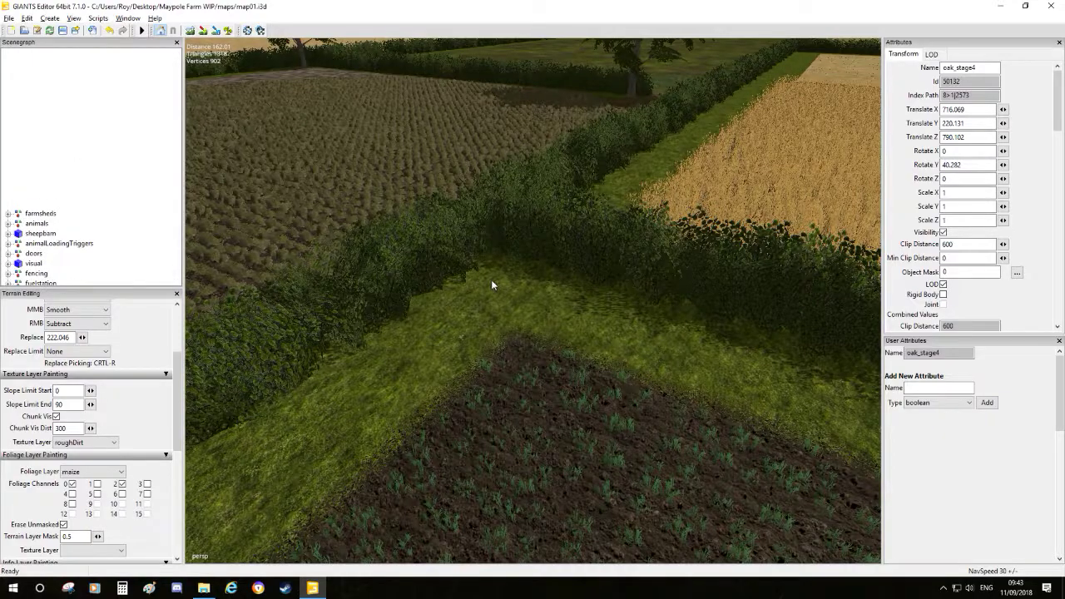
{"action": "key", "text": "ctrl+v"}
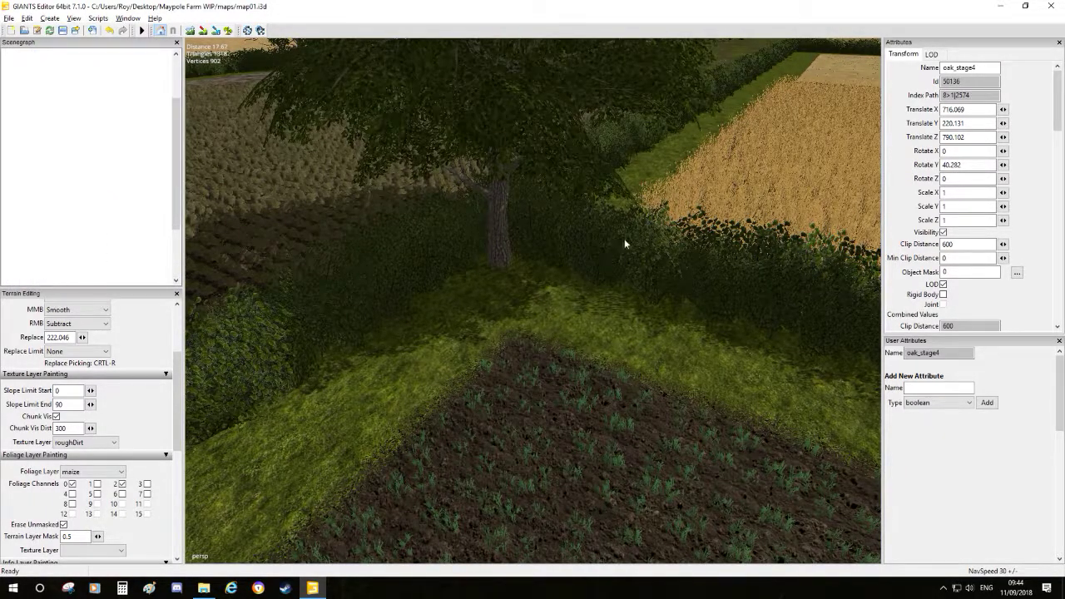
- Place oak copies in the young maize field's roadside corner by the ploughed field and in its corner by the track junction
{"action": "right_click_drag", "start_coordinate": [687, 171], "coordinate": [573, 449], "text": "alt"}
{"action": "left_click_drag", "start_coordinate": [573, 449], "coordinate": [363, 448], "text": "alt"}
{"action": "right_click_drag", "start_coordinate": [363, 447], "coordinate": [464, 316], "text": "alt"}
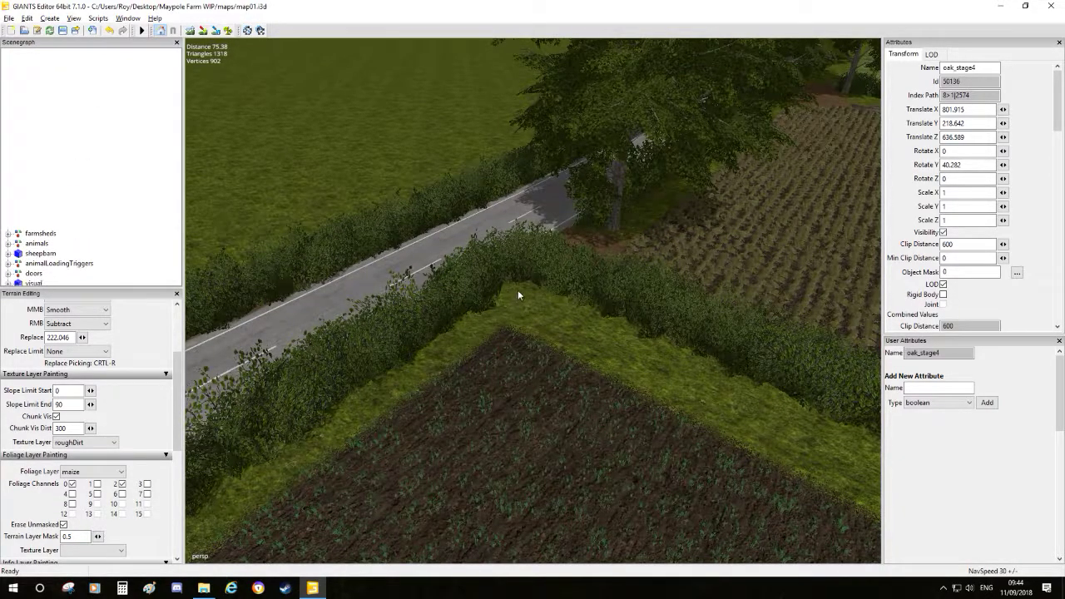
{"action": "scroll", "coordinate": [517, 287], "scroll_direction": "up", "scroll_amount": 5}
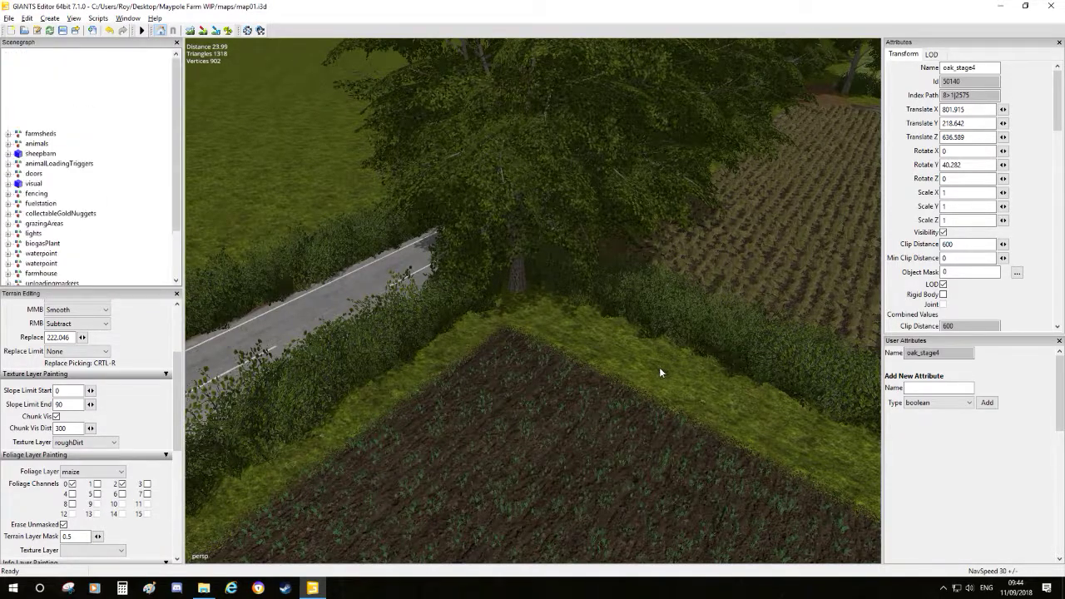
{"action": "middle_click_drag", "start_coordinate": [639, 366], "coordinate": [542, 426]}
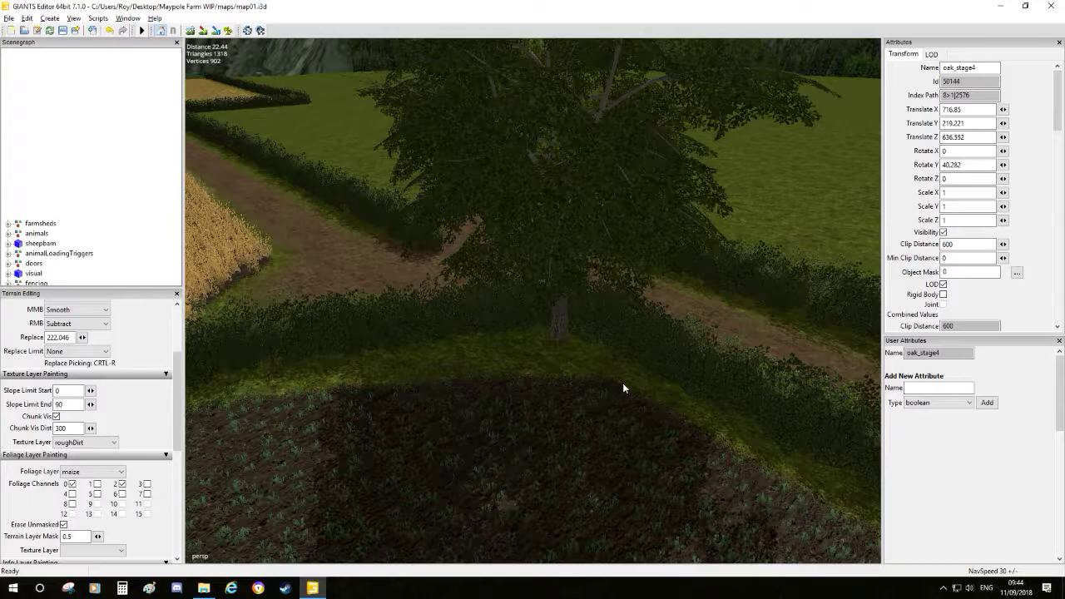
- Place an oak copy on the grass verge beside the dirt track, opposite the wheat, near the tall maize field's gateway
{"action": "middle_click_drag", "start_coordinate": [621, 388], "coordinate": [713, 385]}
{"action": "middle_click_drag", "start_coordinate": [626, 447], "coordinate": [521, 399]}
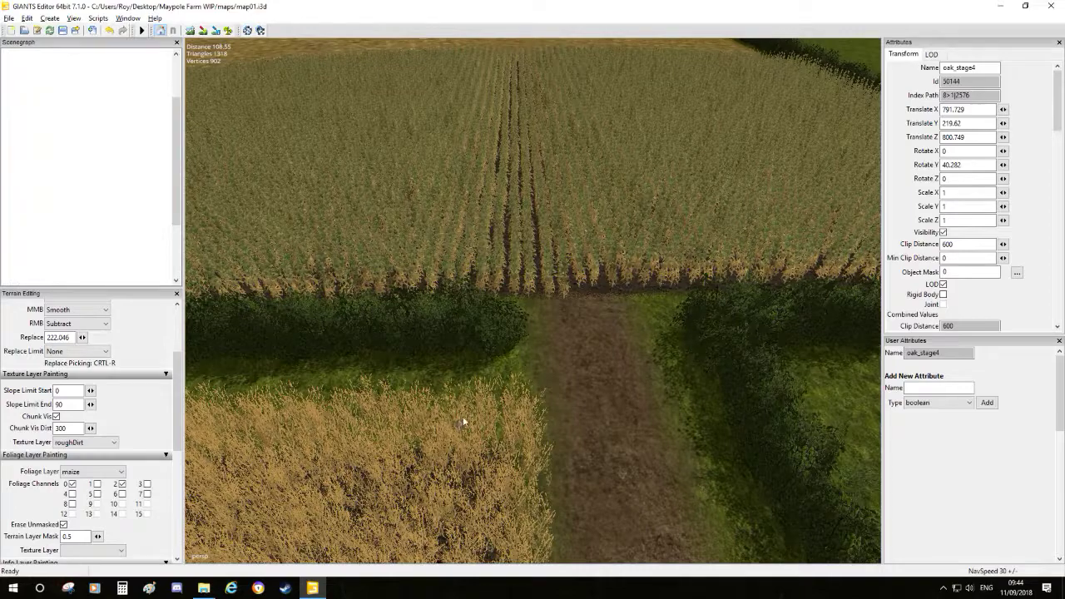
{"action": "left_click", "coordinate": [697, 378]}
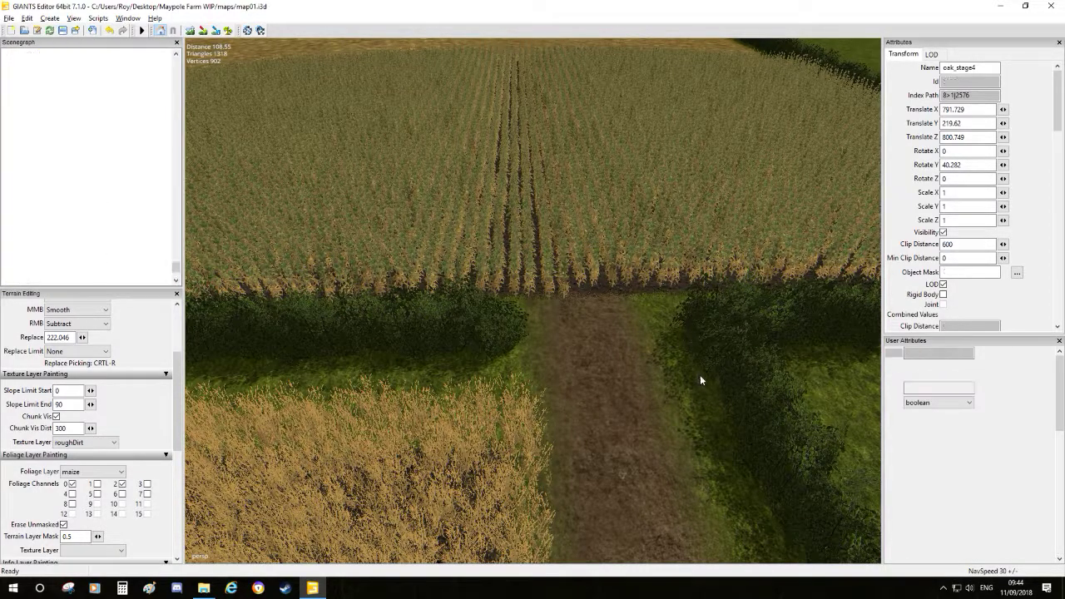
{"action": "scroll", "coordinate": [702, 372], "scroll_direction": "up", "scroll_amount": 5}
{"action": "scroll", "coordinate": [704, 359], "scroll_direction": "down", "scroll_amount": 1}
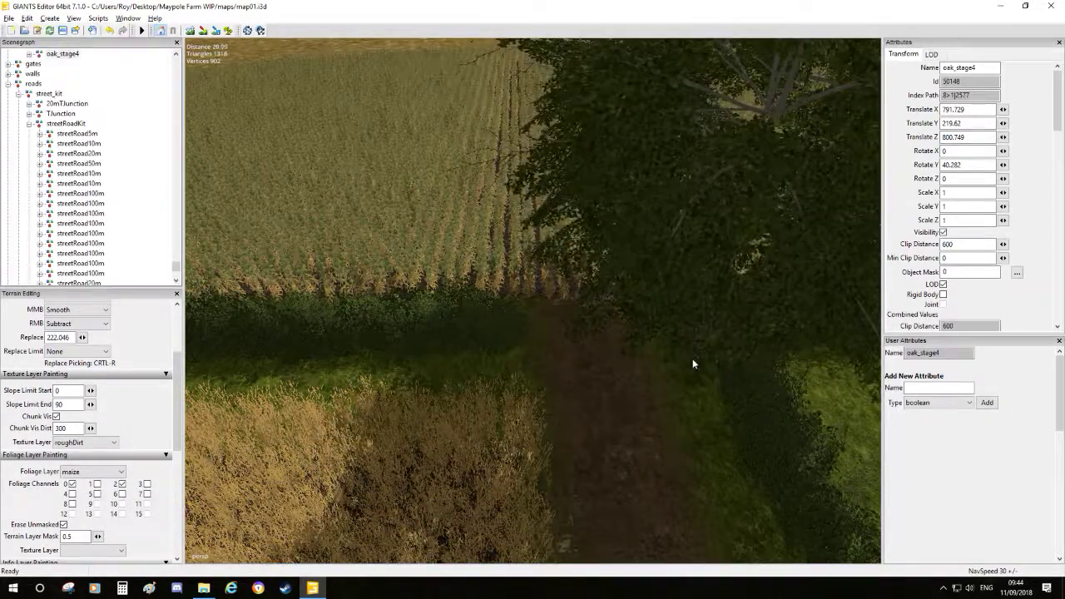
{"action": "scroll", "coordinate": [691, 362], "scroll_direction": "up", "scroll_amount": 1}
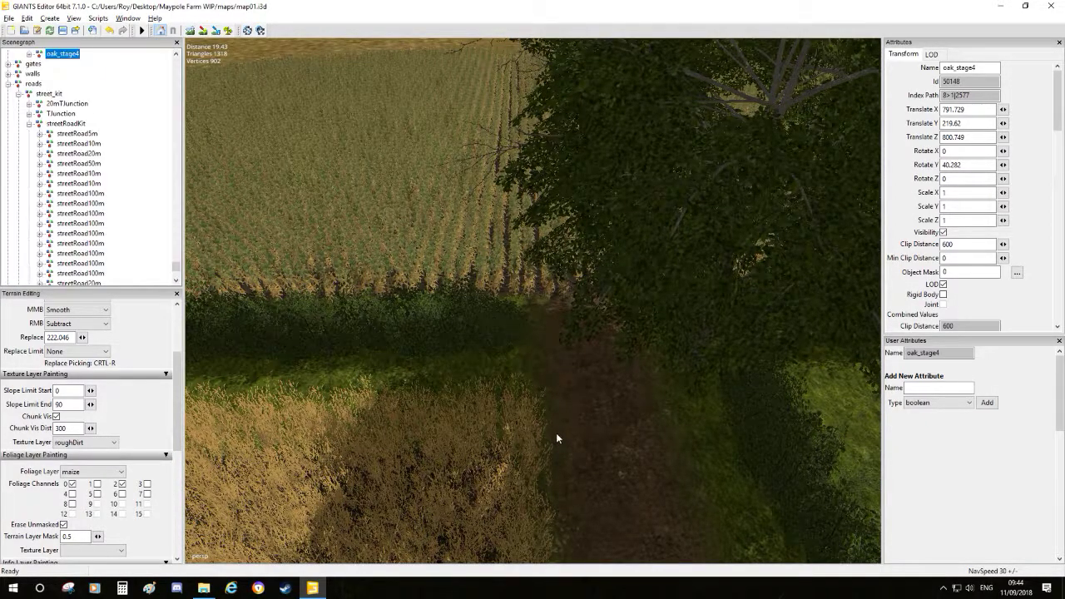
- Place an oak copy in the wheat field's corner, across the track from the previous oak and beside the gateway hedge
{"action": "left_click_drag", "start_coordinate": [562, 425], "coordinate": [451, 410], "text": "alt"}
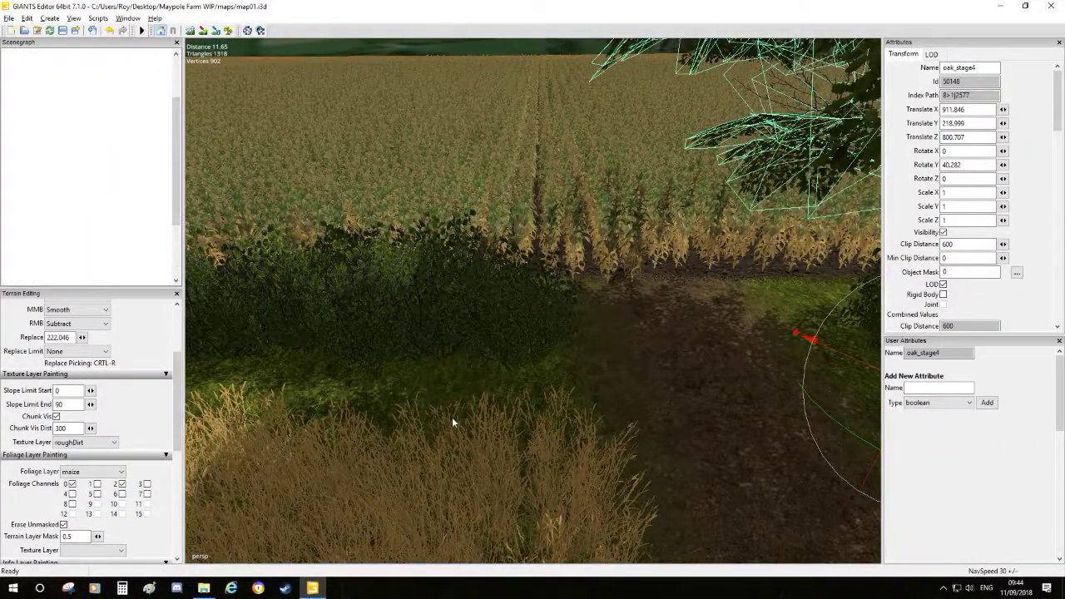
{"action": "left_click", "coordinate": [491, 393]}
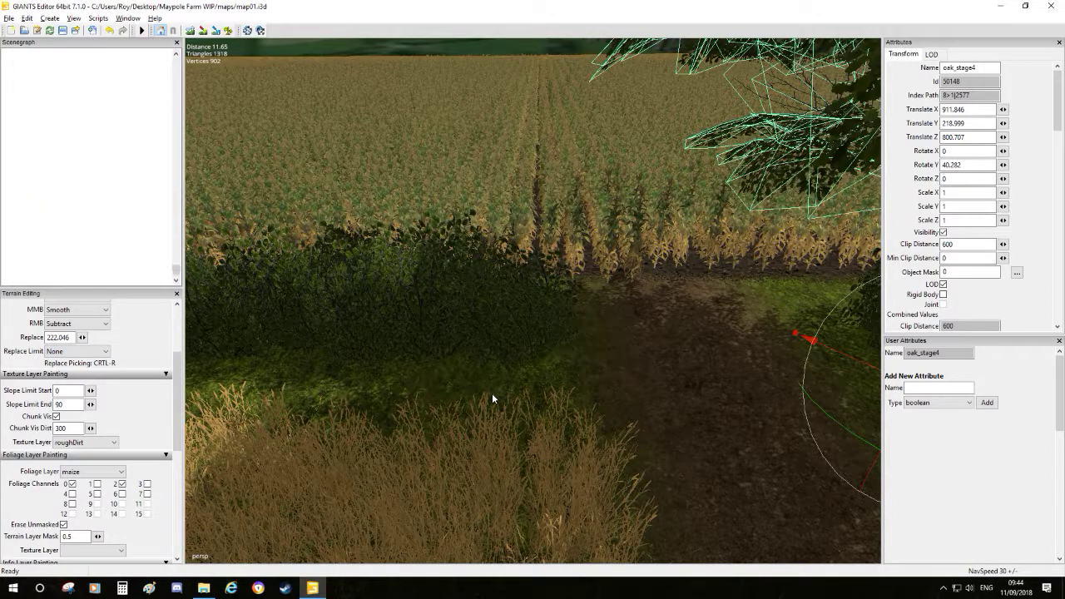
{"action": "key", "text": "f"}
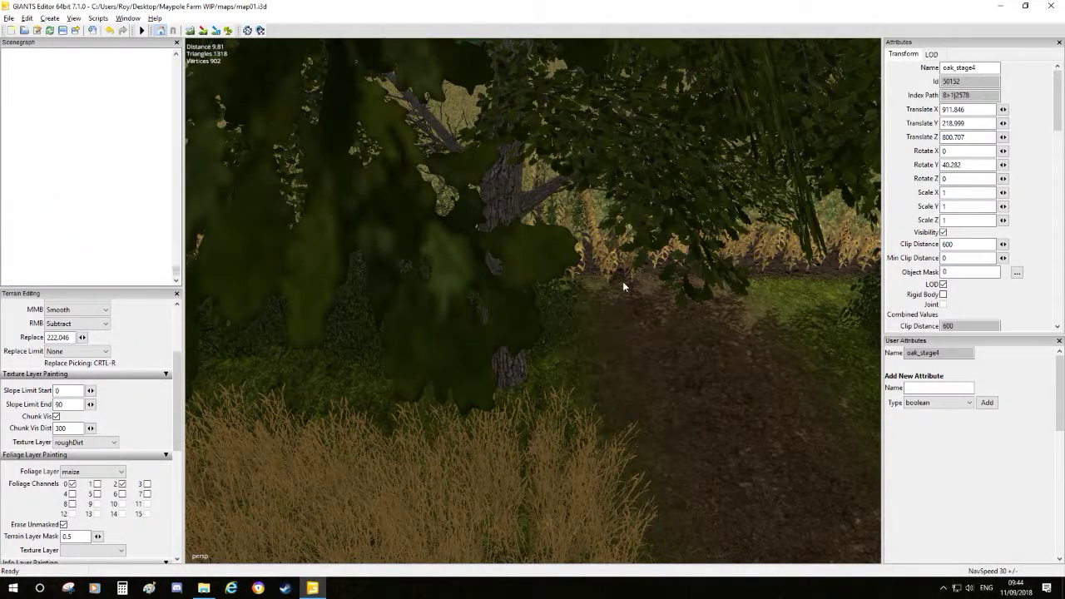
{"action": "key", "text": "ctrl+b"}
{"action": "left_click_drag", "start_coordinate": [623, 287], "coordinate": [637, 328], "text": "alt"}
- Place another oak copy farther along the hedge between the wheat field and the tall maize field
{"action": "middle_click_drag", "start_coordinate": [616, 336], "coordinate": [722, 360], "text": "alt"}
{"action": "scroll", "coordinate": [678, 391], "scroll_direction": "down", "scroll_amount": 5}
{"action": "middle_click_drag", "start_coordinate": [665, 411], "coordinate": [681, 452], "text": "alt"}
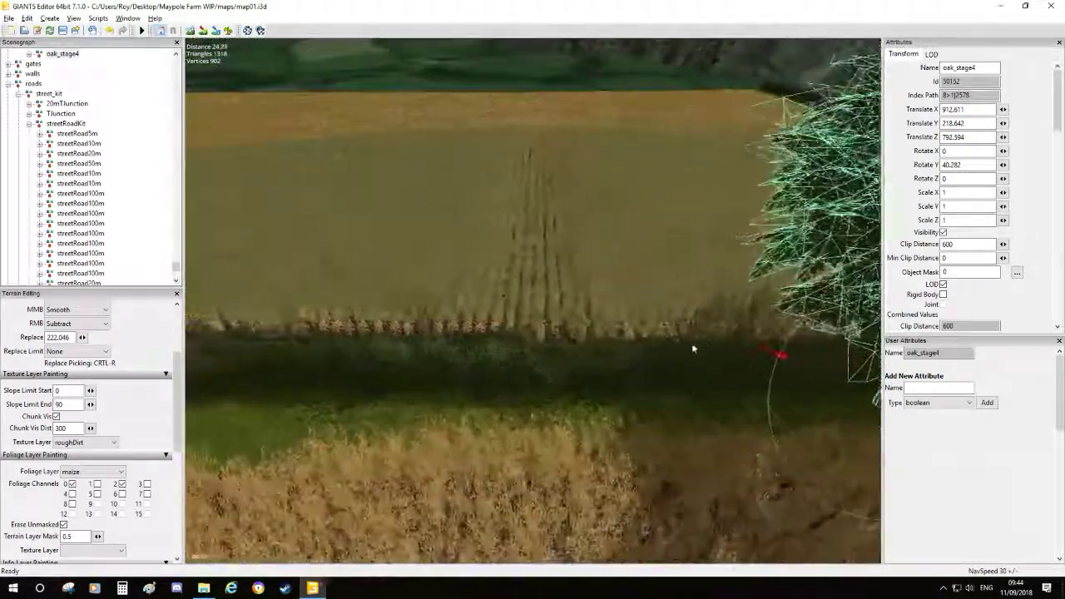
{"action": "left_click_drag", "start_coordinate": [681, 452], "coordinate": [655, 468], "text": "alt"}
{"action": "scroll", "coordinate": [653, 470], "scroll_direction": "up", "scroll_amount": 2}
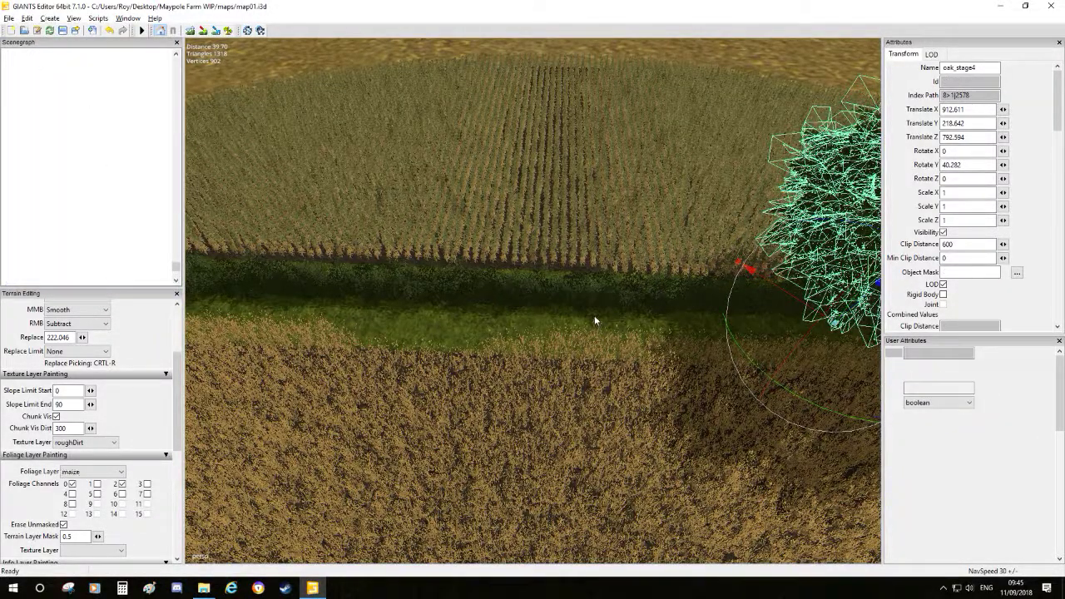
{"action": "key", "text": "ctrl+v"}
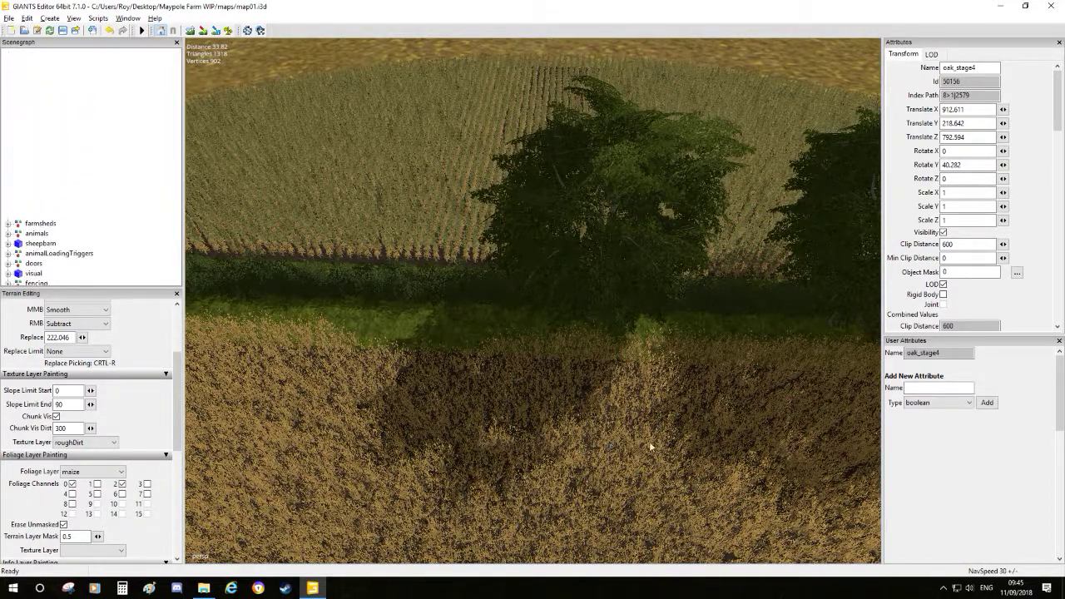
- Add an oak copy in the gap between the two oaks along the wheat field's hedge
{"action": "scroll", "coordinate": [742, 400], "scroll_direction": "down", "scroll_amount": 4}
{"action": "middle_click_drag", "start_coordinate": [739, 416], "coordinate": [552, 363], "text": "alt"}
{"action": "scroll", "coordinate": [680, 393], "scroll_direction": "up", "scroll_amount": 4}
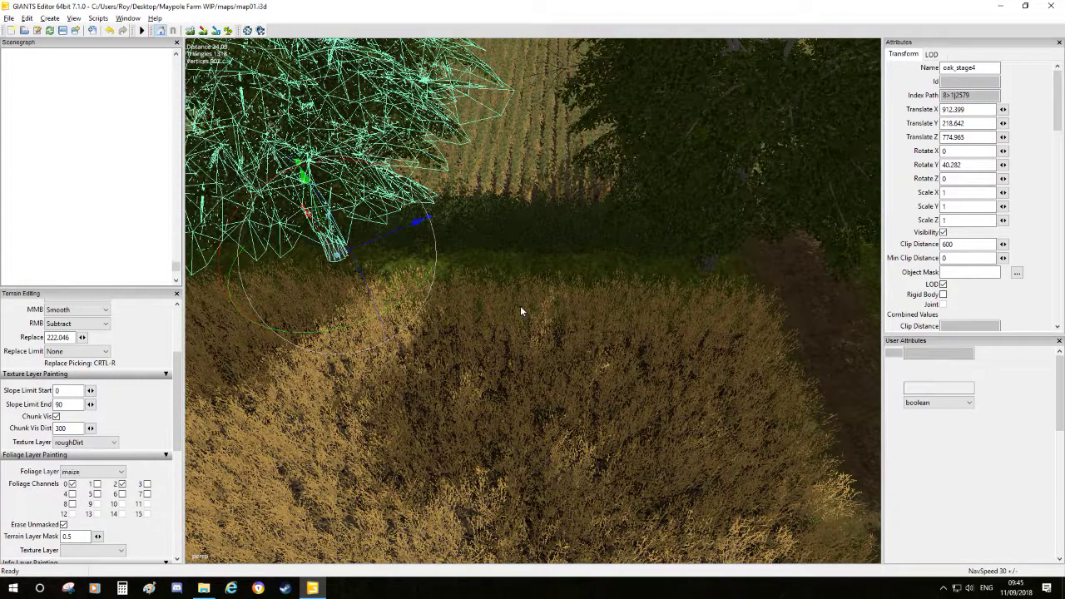
{"action": "key", "text": "ctrl+b"}
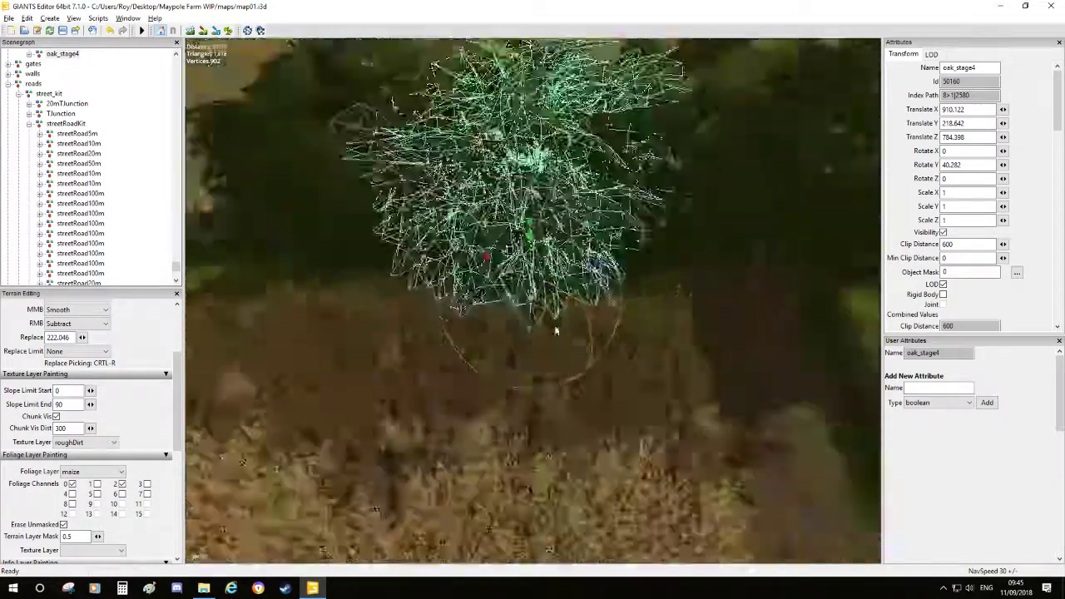
- Erase the wheat overgrowing the grass verge beneath the oaks, beside the hedge that borders the tall maize field
{"action": "scroll", "coordinate": [556, 330], "scroll_direction": "down", "scroll_amount": 5}
{"action": "middle_click_drag", "start_coordinate": [639, 404], "coordinate": [675, 402], "text": "alt"}
{"action": "left_click_drag", "start_coordinate": [675, 402], "coordinate": [326, 127], "text": "alt"}
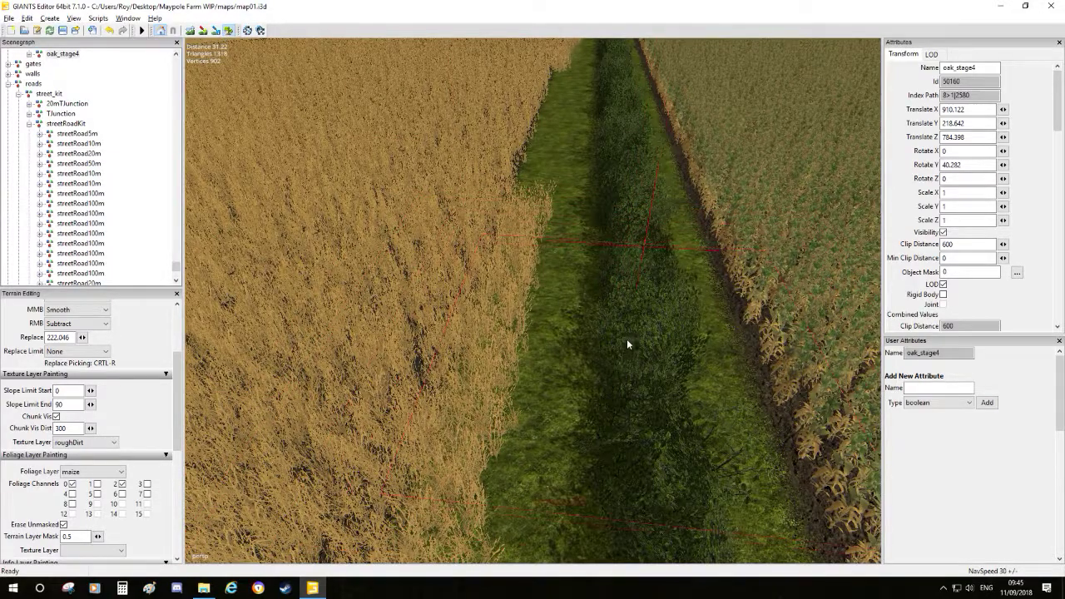
{"action": "mouse_move", "coordinate": [612, 281]}
{"action": "left_mouse_down"}
{"action": "mouse_move", "coordinate": [579, 243]}
{"action": "mouse_move", "coordinate": [566, 363]}
{"action": "mouse_move", "coordinate": [582, 529]}
{"action": "mouse_move", "coordinate": [557, 549]}
{"action": "left_mouse_up"}
{"action": "scroll", "coordinate": [603, 476], "scroll_direction": "down", "scroll_amount": 2}
{"action": "middle_click_drag", "start_coordinate": [603, 476], "coordinate": [622, 385], "text": "alt"}
{"action": "scroll", "coordinate": [629, 367], "scroll_direction": "up", "scroll_amount": 4}
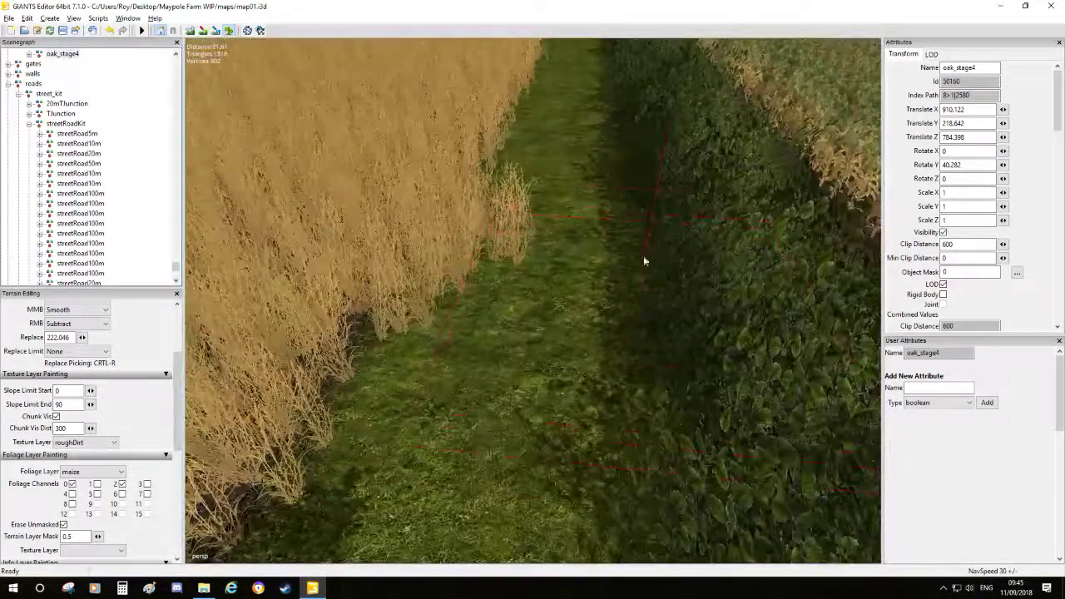
{"action": "mouse_move", "coordinate": [643, 260]}
{"action": "left_mouse_down"}
{"action": "mouse_move", "coordinate": [579, 252]}
{"action": "mouse_move", "coordinate": [581, 188]}
{"action": "left_mouse_up"}
{"action": "left_click_drag", "start_coordinate": [578, 148], "coordinate": [588, 62]}
{"action": "mouse_move", "coordinate": [588, 58]}
{"action": "middle_mouse_down", "text": "alt"}
{"action": "mouse_move", "coordinate": [594, 148]}
{"action": "mouse_move", "coordinate": [606, 187]}
{"action": "mouse_move", "coordinate": [622, 163]}
{"action": "mouse_move", "coordinate": [618, 193]}
{"action": "mouse_move", "coordinate": [624, 172]}
{"action": "mouse_move", "coordinate": [614, 182]}
{"action": "middle_mouse_up", "text": "alt"}
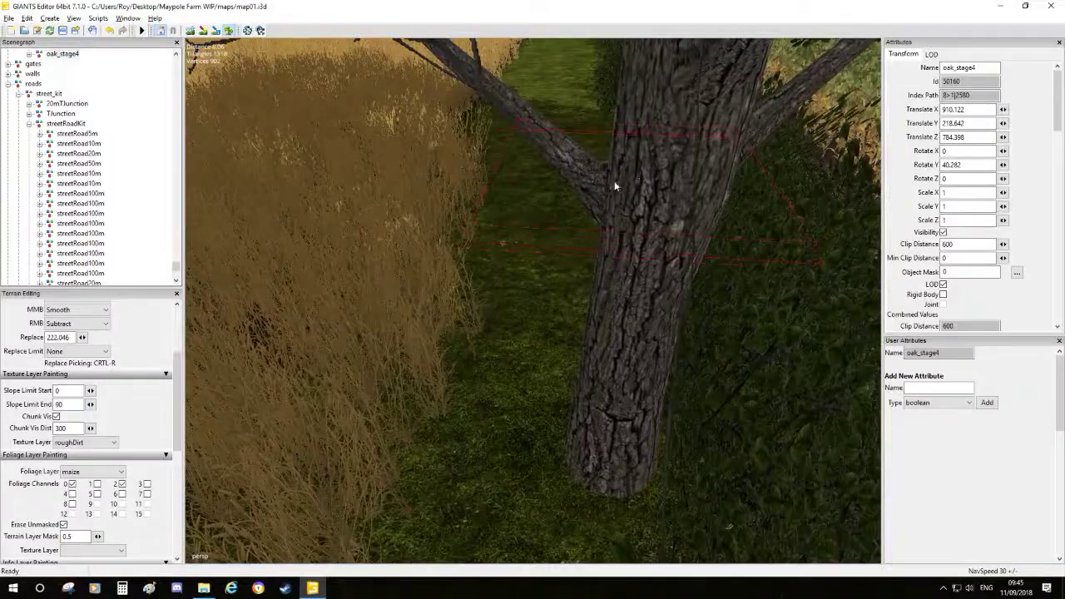
- Erase the remaining wheat from the verge along the same hedge toward the field's far corner, and leave foliage painting
{"action": "middle_click_drag", "start_coordinate": [577, 295], "coordinate": [587, 325], "text": "alt"}
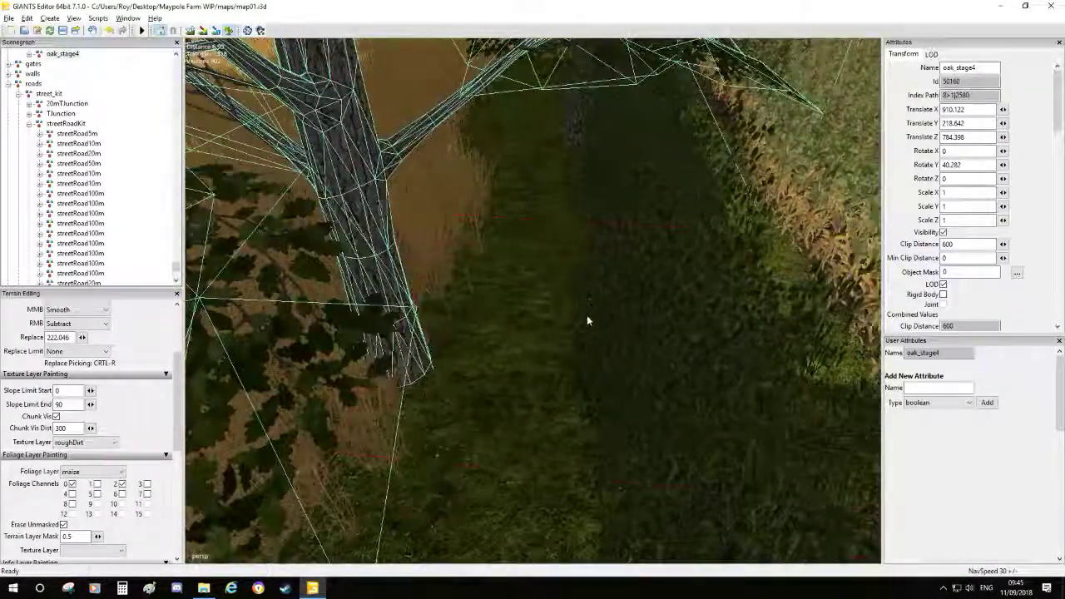
{"action": "middle_click_drag", "start_coordinate": [546, 255], "coordinate": [666, 247], "text": "alt"}
{"action": "middle_click_drag", "start_coordinate": [670, 200], "coordinate": [584, 383], "text": "alt"}
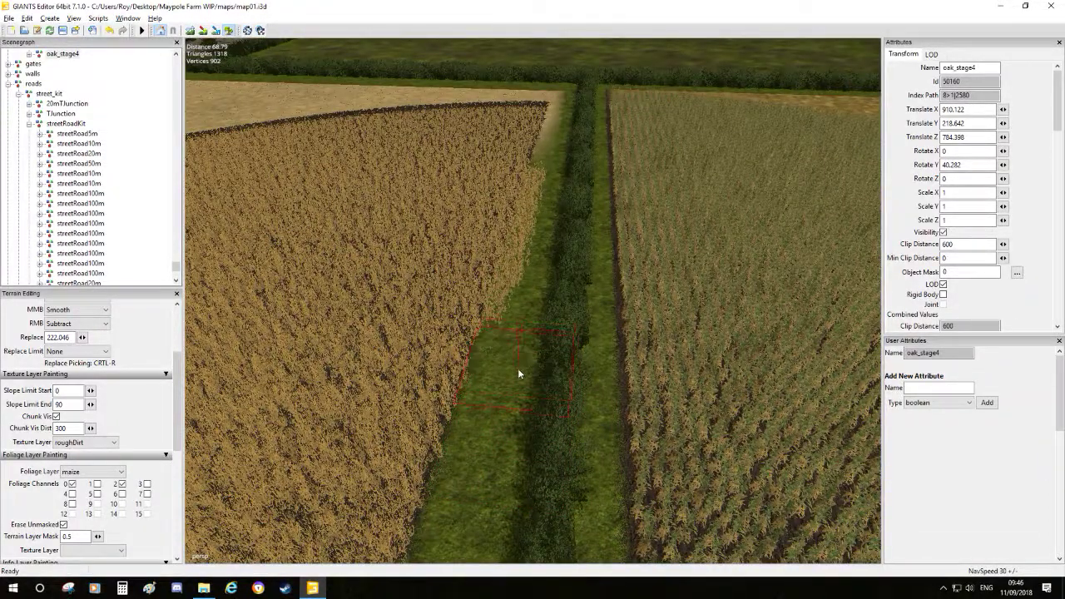
{"action": "left_click", "coordinate": [532, 298]}
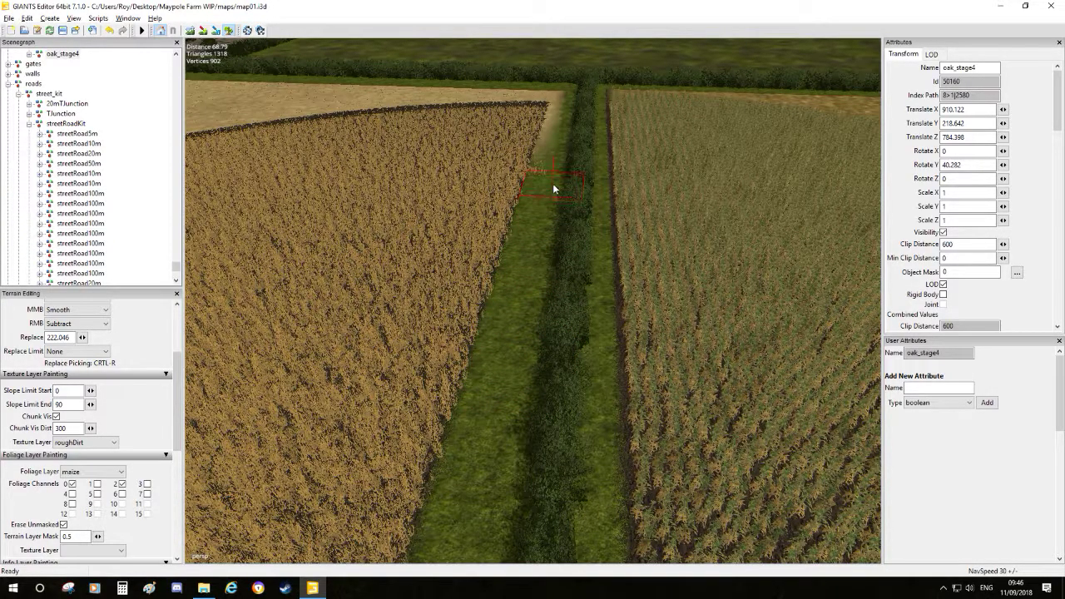
{"action": "left_click_drag", "start_coordinate": [555, 175], "coordinate": [624, 400], "text": "alt"}
{"action": "scroll", "coordinate": [573, 273], "scroll_direction": "up", "scroll_amount": 3}
{"action": "scroll", "coordinate": [608, 257], "scroll_direction": "up", "scroll_amount": 3}
{"action": "scroll", "coordinate": [625, 401], "scroll_direction": "down", "scroll_amount": 5}
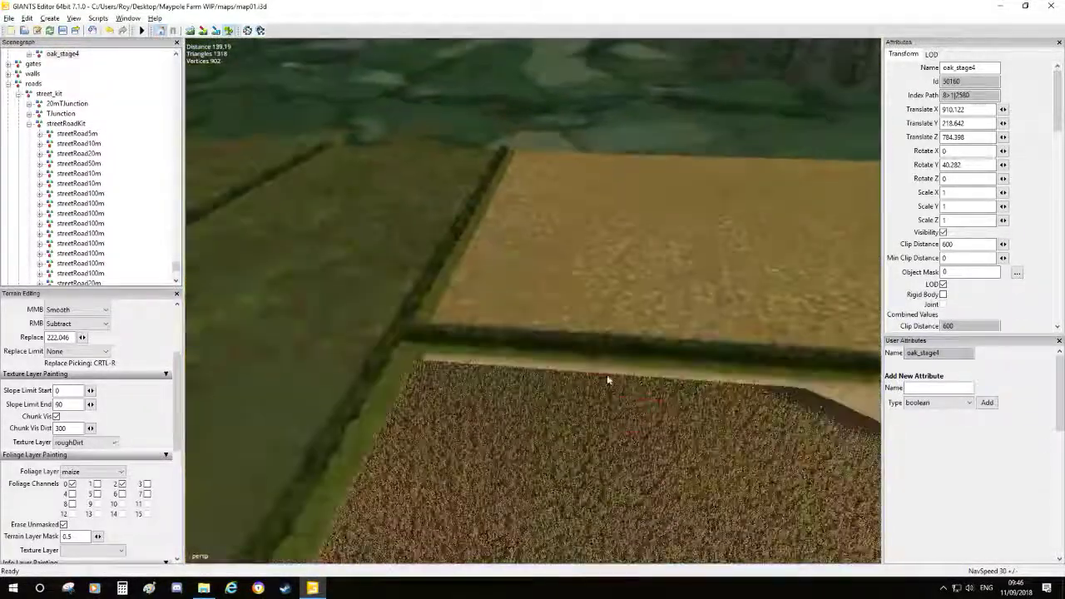
{"action": "left_click", "coordinate": [229, 30]}
- Place an oak copy in the wheat field's far corner, where its hedges meet diagonally across from the maize
{"action": "left_click_drag", "start_coordinate": [463, 227], "coordinate": [733, 314], "text": "alt"}
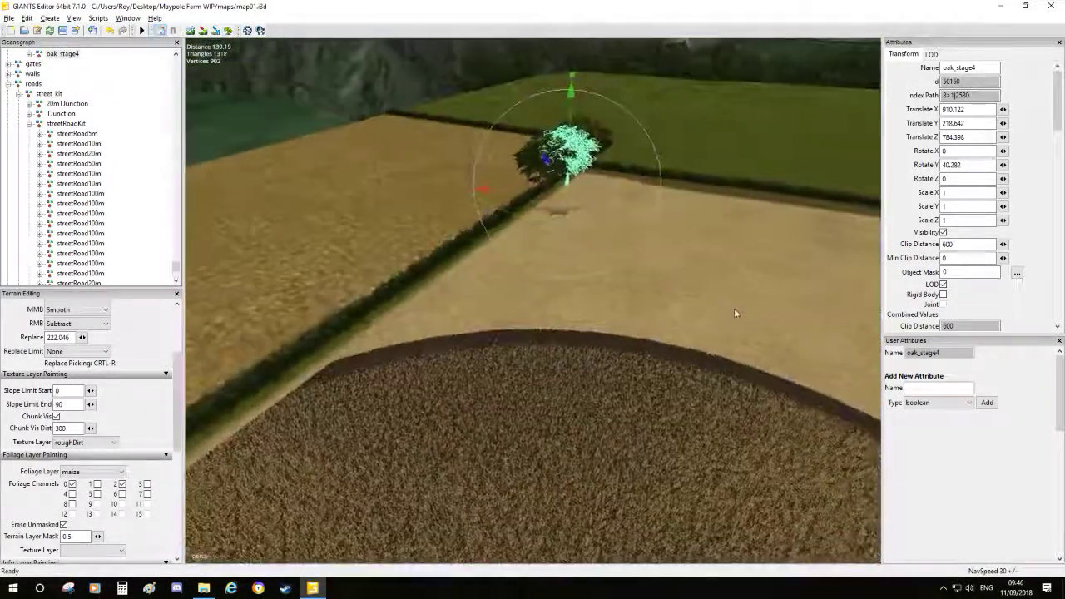
{"action": "middle_click_drag", "start_coordinate": [732, 315], "coordinate": [580, 440], "text": "alt"}
{"action": "scroll", "coordinate": [580, 440], "scroll_direction": "up", "scroll_amount": 4}
{"action": "left_click_drag", "start_coordinate": [581, 440], "coordinate": [689, 294], "text": "alt"}
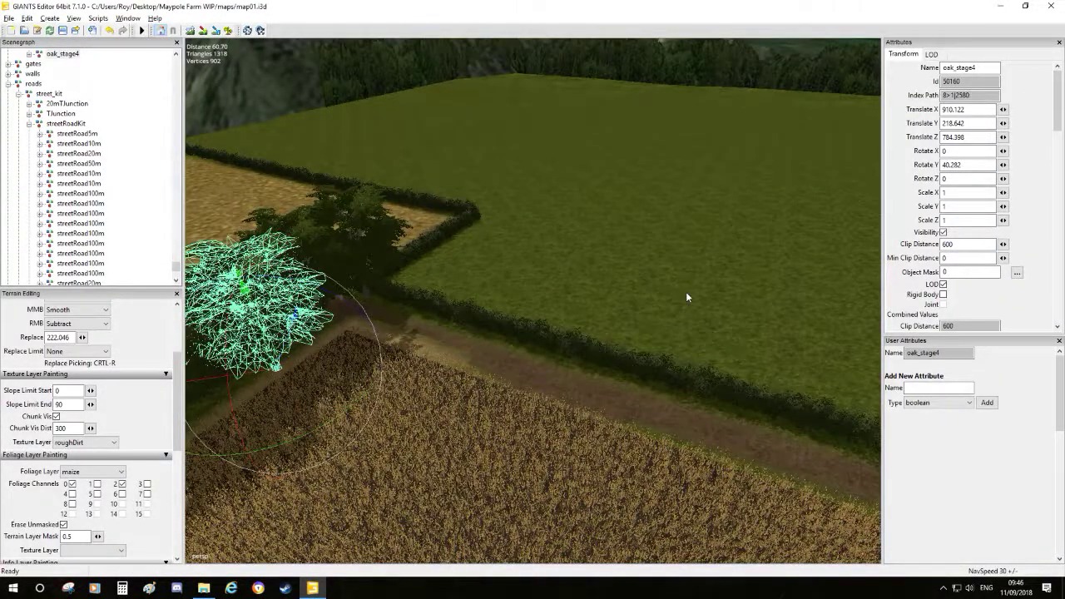
{"action": "left_click_drag", "start_coordinate": [594, 309], "coordinate": [576, 344], "text": "alt"}
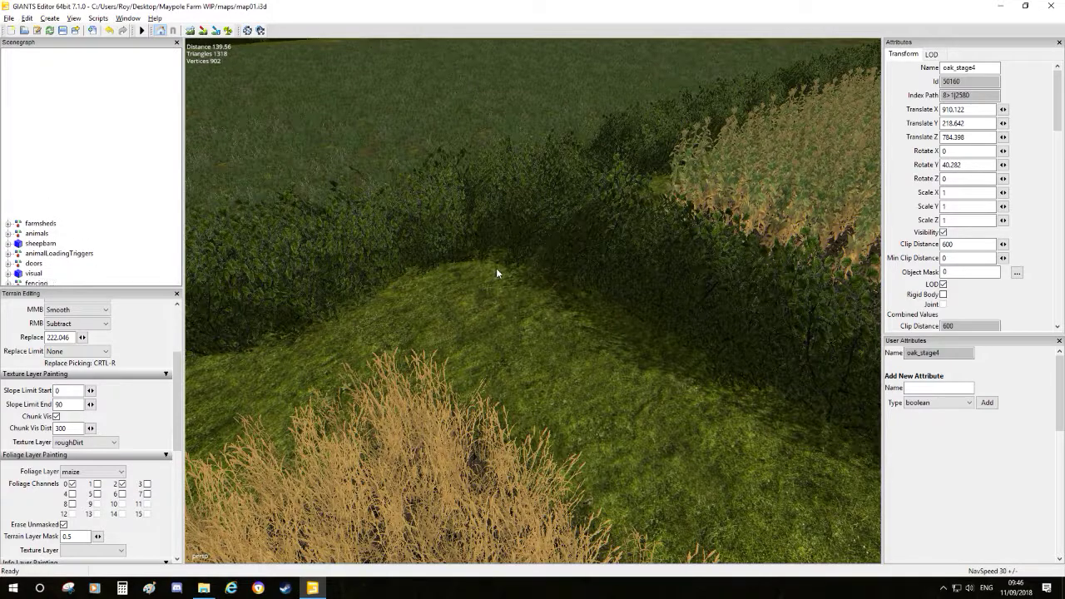
{"action": "key", "text": "f"}
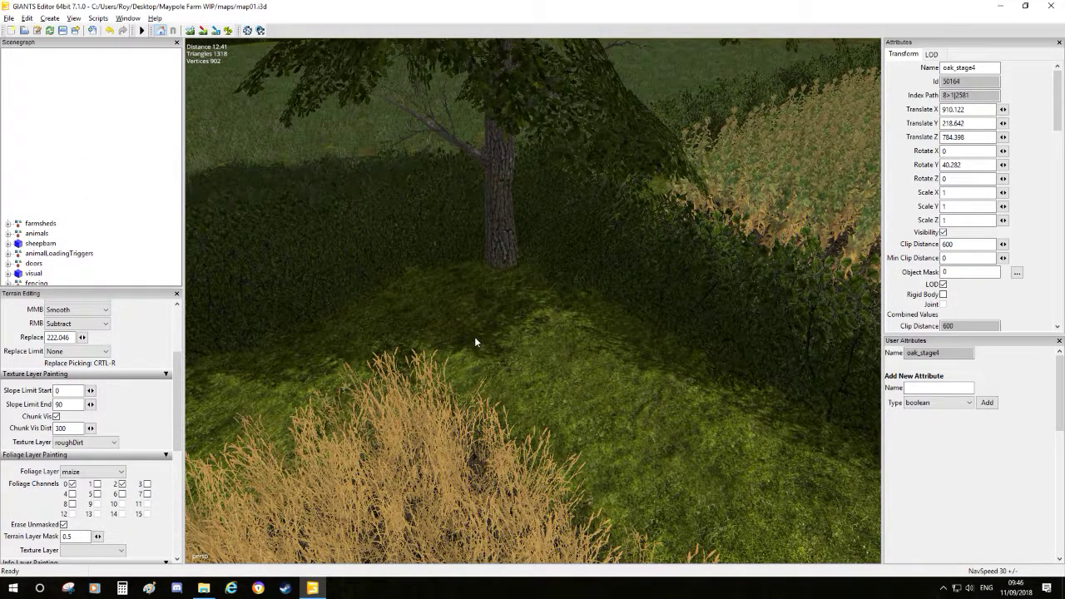
- Add two oak copies along the hedge between wheat and maize, one farther along and one in the gap beside the corner oak
{"action": "left_click_drag", "start_coordinate": [475, 342], "coordinate": [582, 341], "text": "alt"}
{"action": "scroll", "coordinate": [580, 374], "scroll_direction": "down", "scroll_amount": 3}
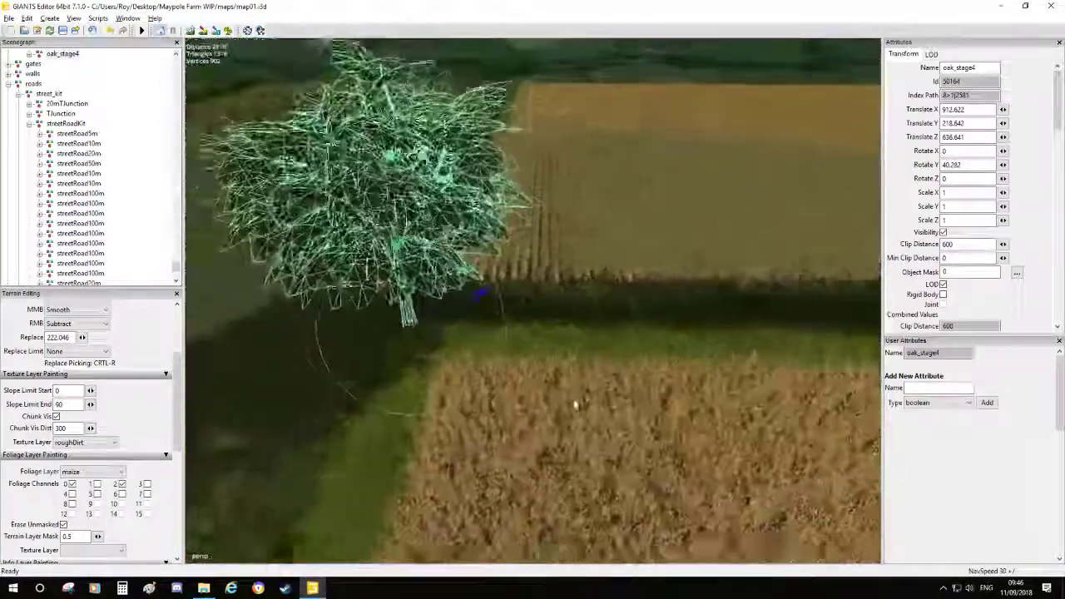
{"action": "middle_click_drag", "start_coordinate": [575, 404], "coordinate": [524, 449], "text": "alt"}
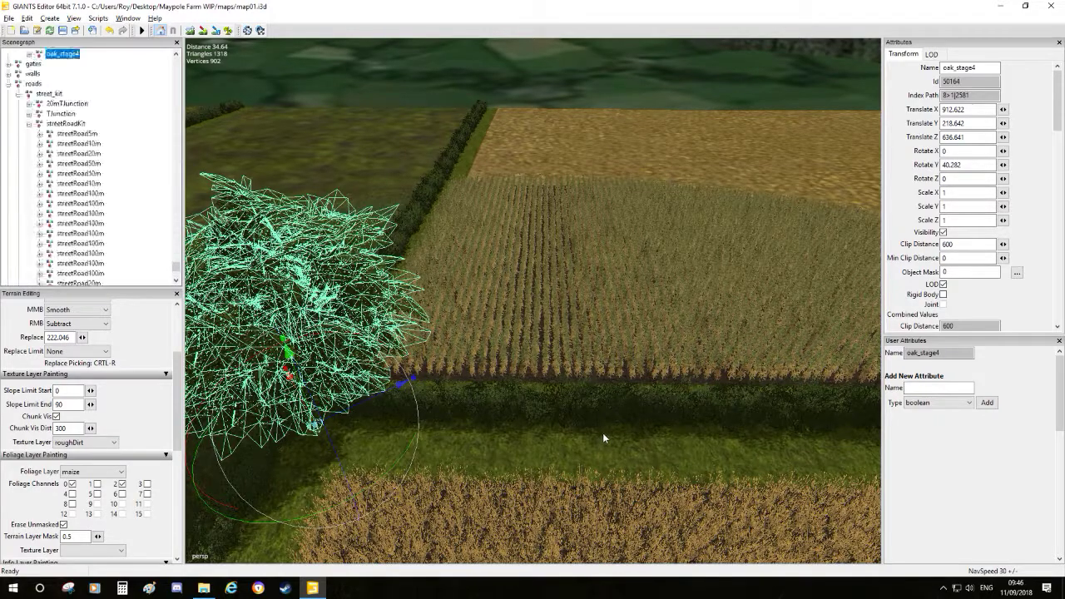
{"action": "key", "text": "ctrl+b"}
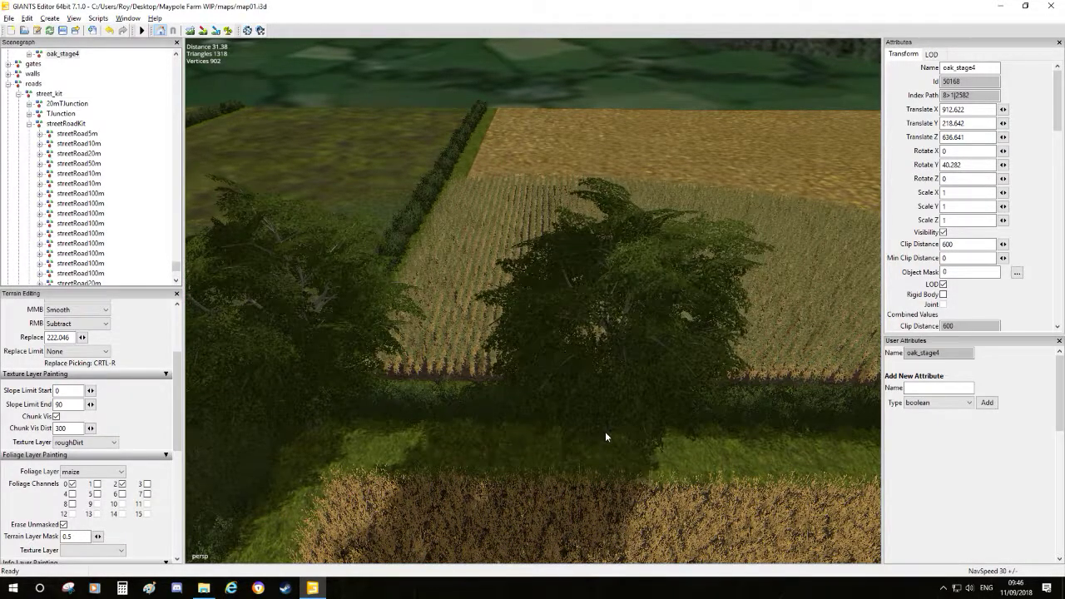
{"action": "left_click", "coordinate": [606, 437]}
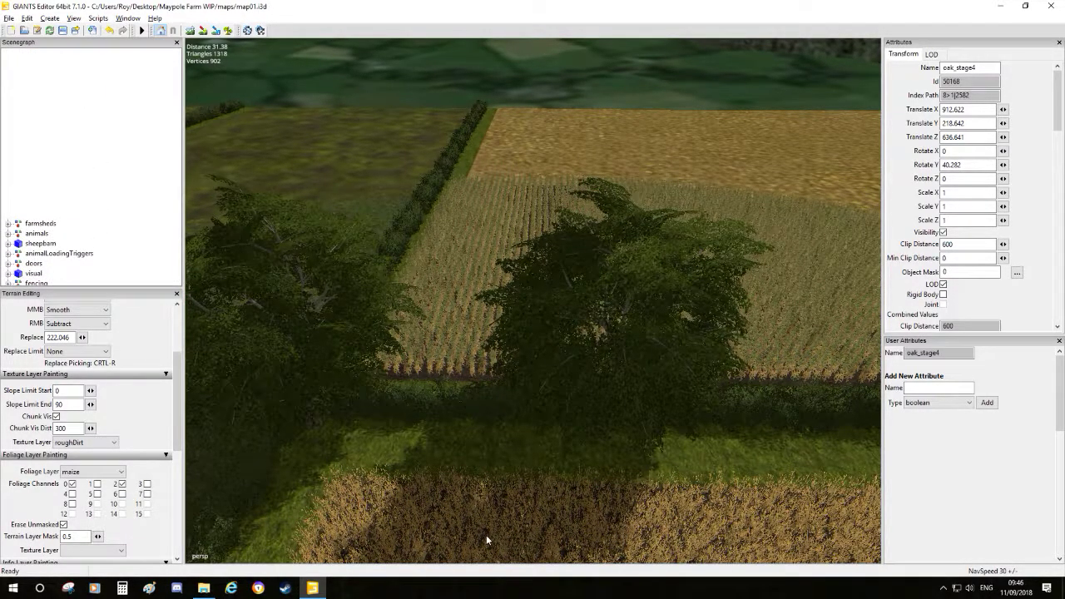
{"action": "left_click", "coordinate": [442, 459]}
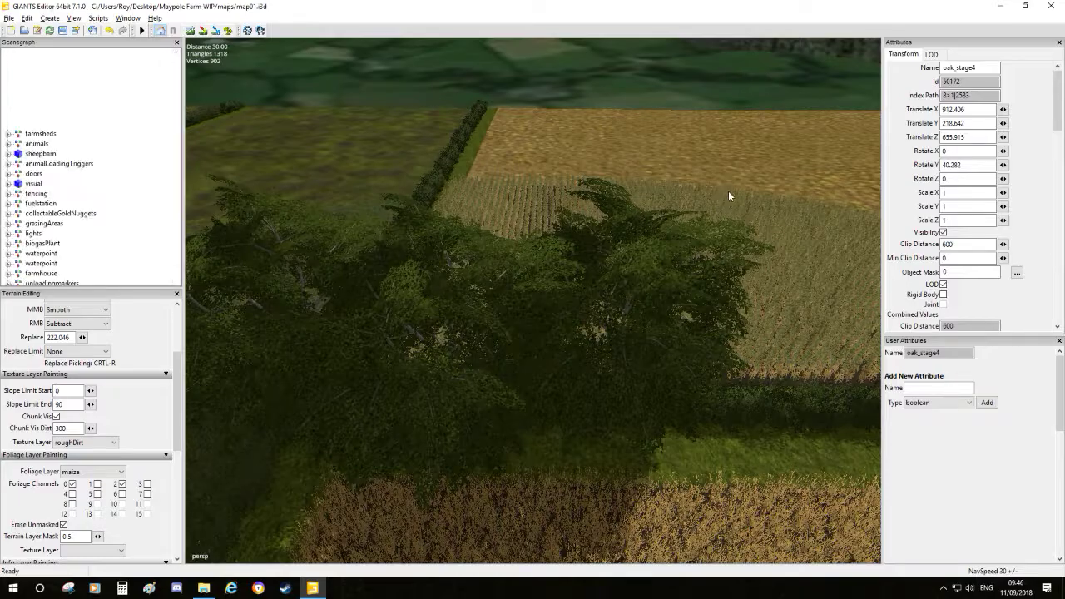
- Place an oak copy on the other side of the wheat field's far corner, along the hedge bordering the rough grass
{"action": "scroll", "coordinate": [729, 177], "scroll_direction": "down", "scroll_amount": 10}
{"action": "left_click_drag", "start_coordinate": [720, 227], "coordinate": [583, 412], "text": "alt"}
{"action": "scroll", "coordinate": [656, 279], "scroll_direction": "up", "scroll_amount": 8}
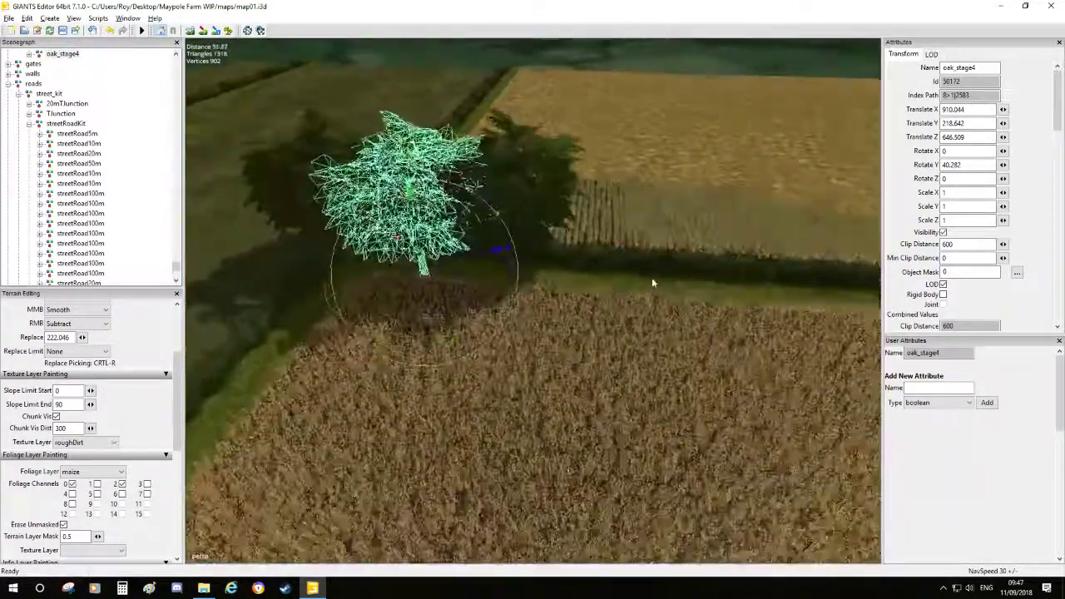
{"action": "left_click_drag", "start_coordinate": [657, 280], "coordinate": [524, 327], "text": "alt"}
{"action": "scroll", "coordinate": [549, 293], "scroll_direction": "up", "scroll_amount": 4}
{"action": "left_click_drag", "start_coordinate": [556, 288], "coordinate": [486, 325], "text": "alt"}
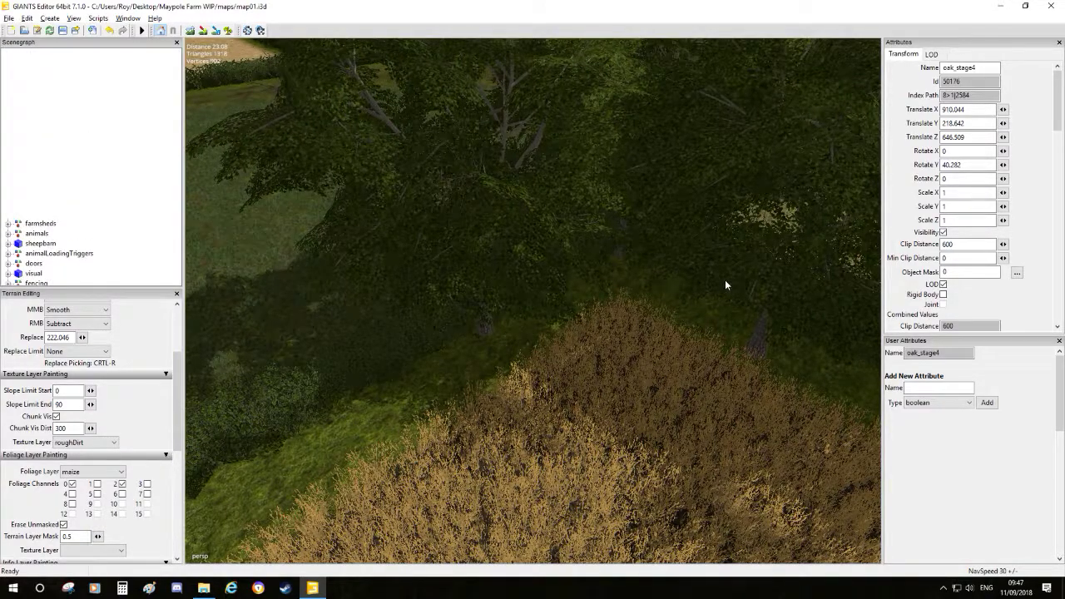
- Place an oak copy in the maize field's outer corner beside the end of the hedge at the map edge
{"action": "scroll", "coordinate": [730, 271], "scroll_direction": "down", "scroll_amount": 10}
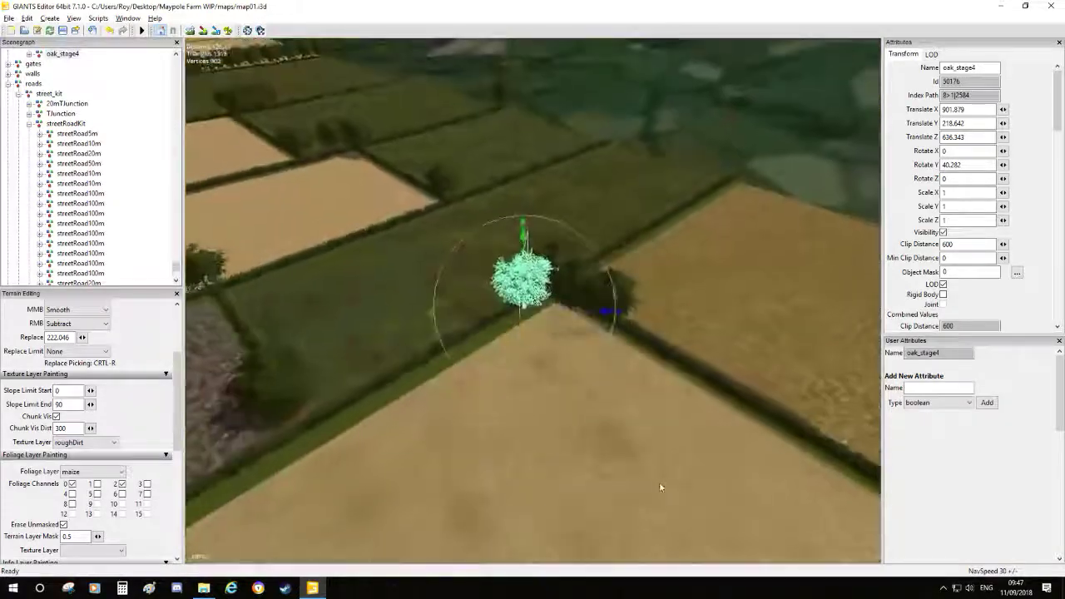
{"action": "scroll", "coordinate": [641, 378], "scroll_direction": "up", "scroll_amount": 10}
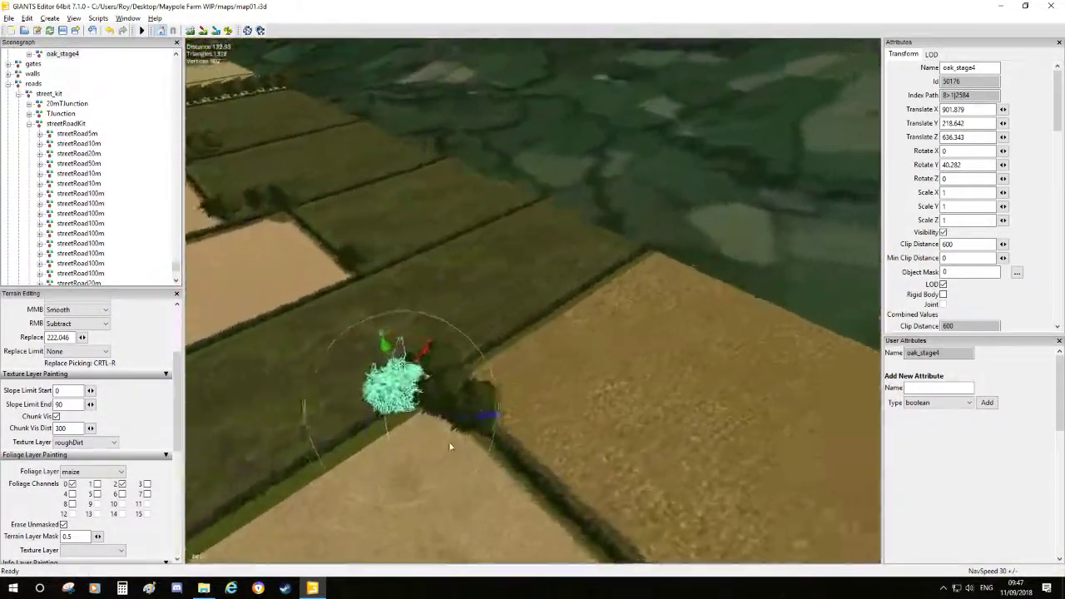
{"action": "scroll", "coordinate": [499, 314], "scroll_direction": "up", "scroll_amount": 5}
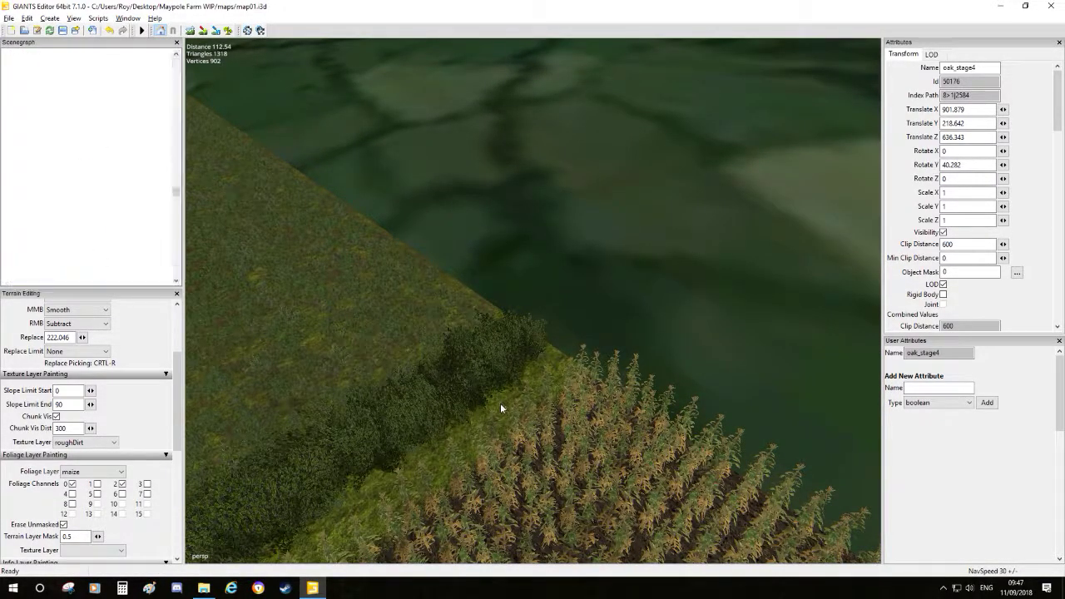
{"action": "key", "text": "ctrl+v"}
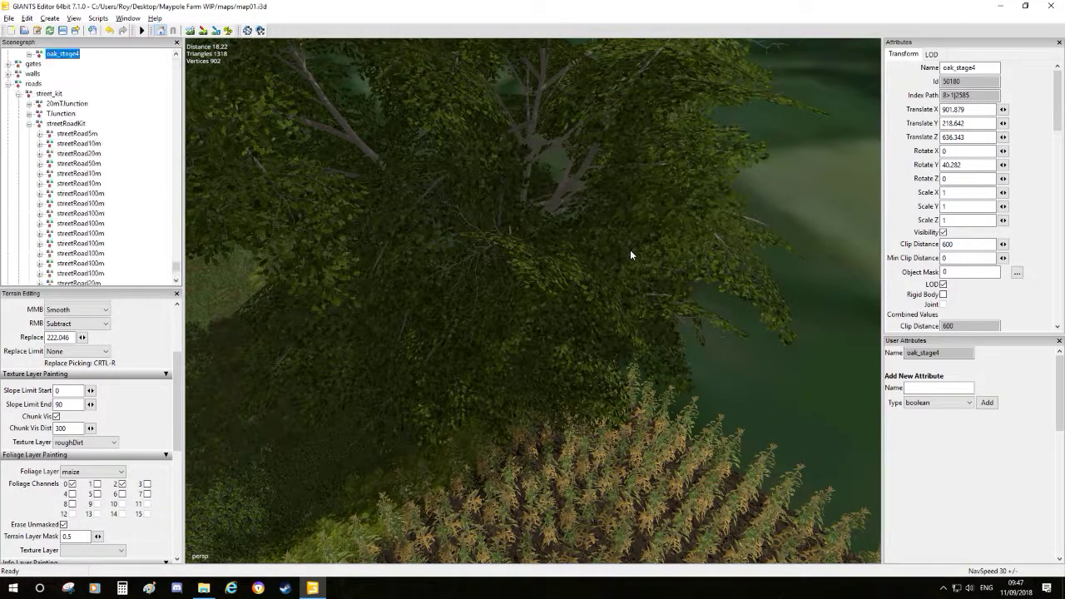
- Place an oak copy in the maize field's corner inside the hedge bend next to the large grass field
{"action": "key", "text": "f"}
{"action": "right_click_drag", "start_coordinate": [629, 292], "coordinate": [527, 439]}
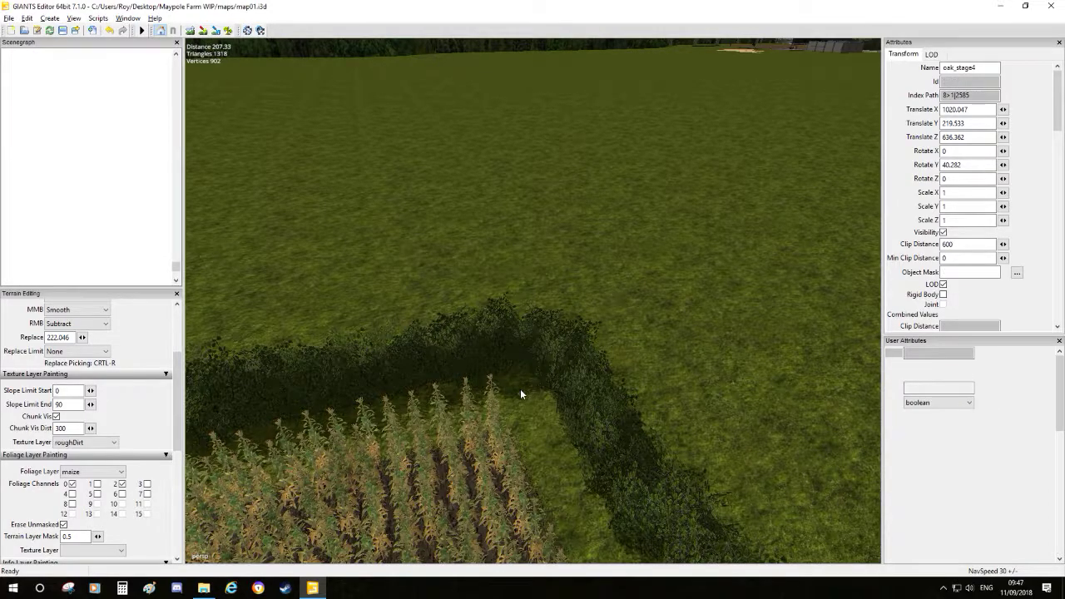
{"action": "key", "text": "ctrl+v"}
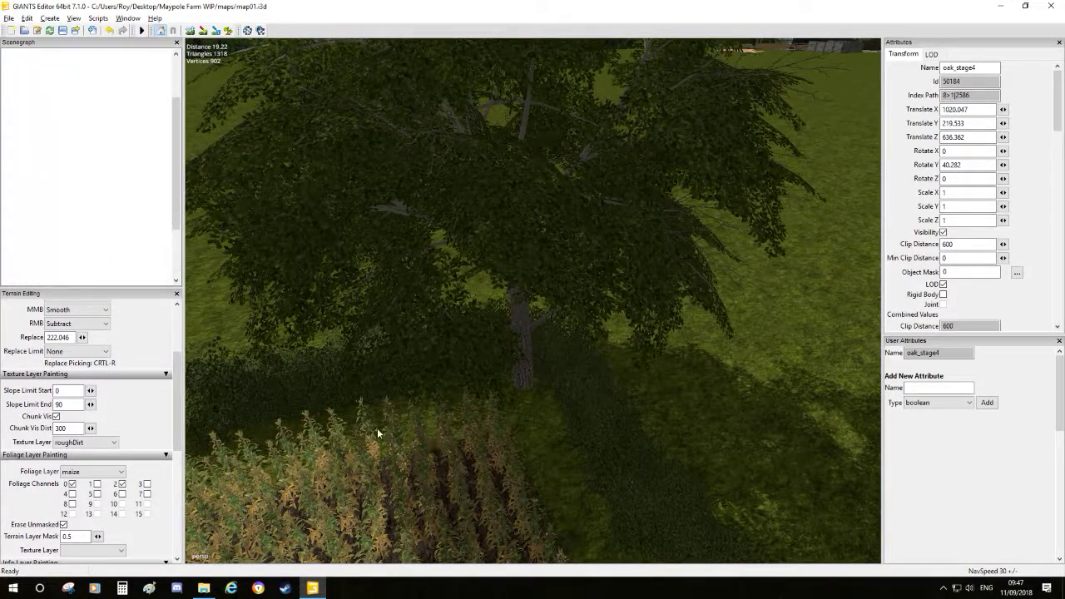
- Place an oak copy at the hedge end beside the dirt track junction, opposite the wheat field's corner
{"action": "left_click_drag", "start_coordinate": [403, 429], "coordinate": [751, 427], "text": "alt"}
{"action": "scroll", "coordinate": [435, 392], "scroll_direction": "up", "scroll_amount": 3}
{"action": "left_click_drag", "start_coordinate": [435, 391], "coordinate": [522, 409], "text": "alt"}
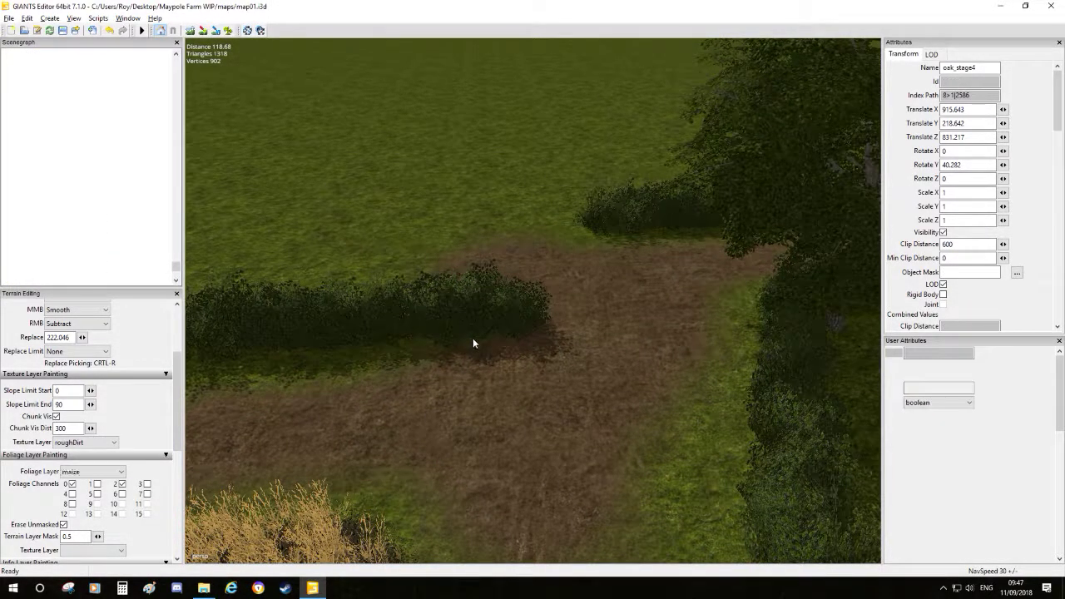
{"action": "key", "text": "ctrl+b"}
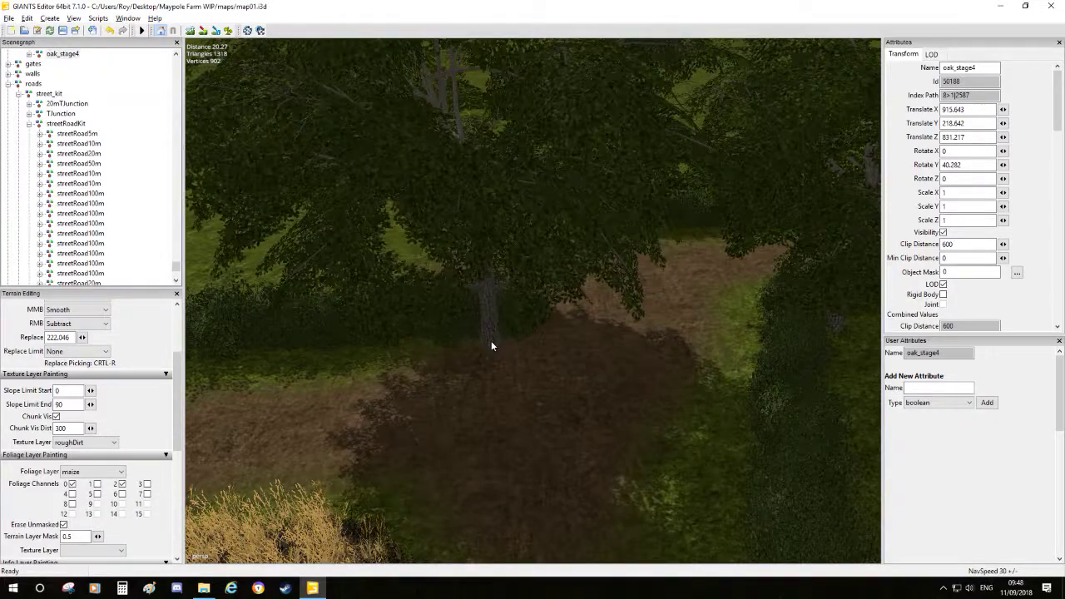
{"action": "left_click", "coordinate": [491, 340]}
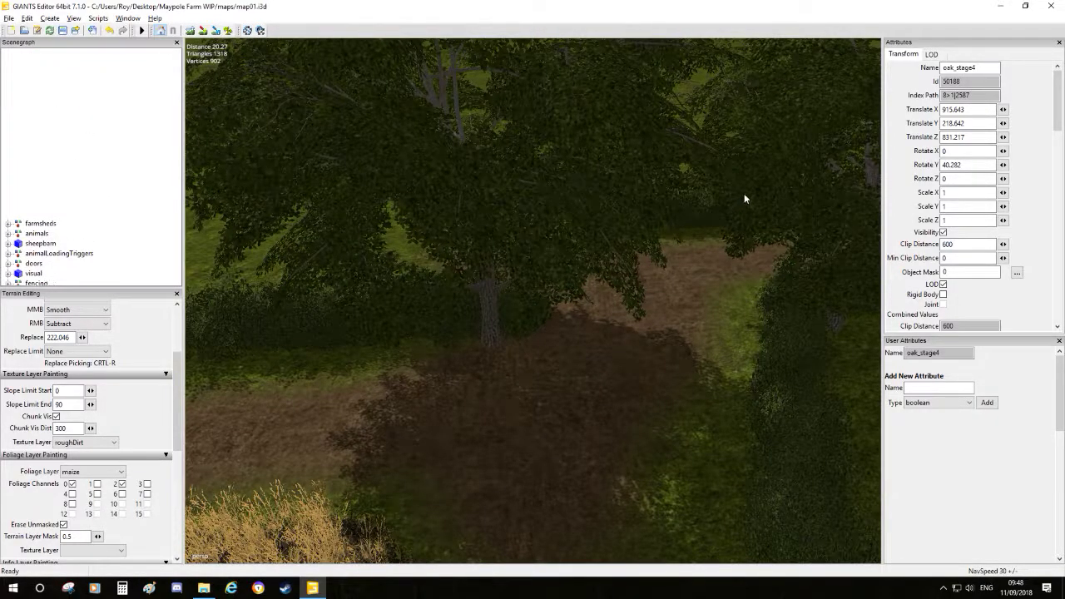
- Place an oak copy in the young crop field's corner, inside the hedge across from the track junction
{"action": "scroll", "coordinate": [755, 190], "scroll_direction": "down", "scroll_amount": 5}
{"action": "left_click_drag", "start_coordinate": [735, 271], "coordinate": [449, 327], "text": "alt"}
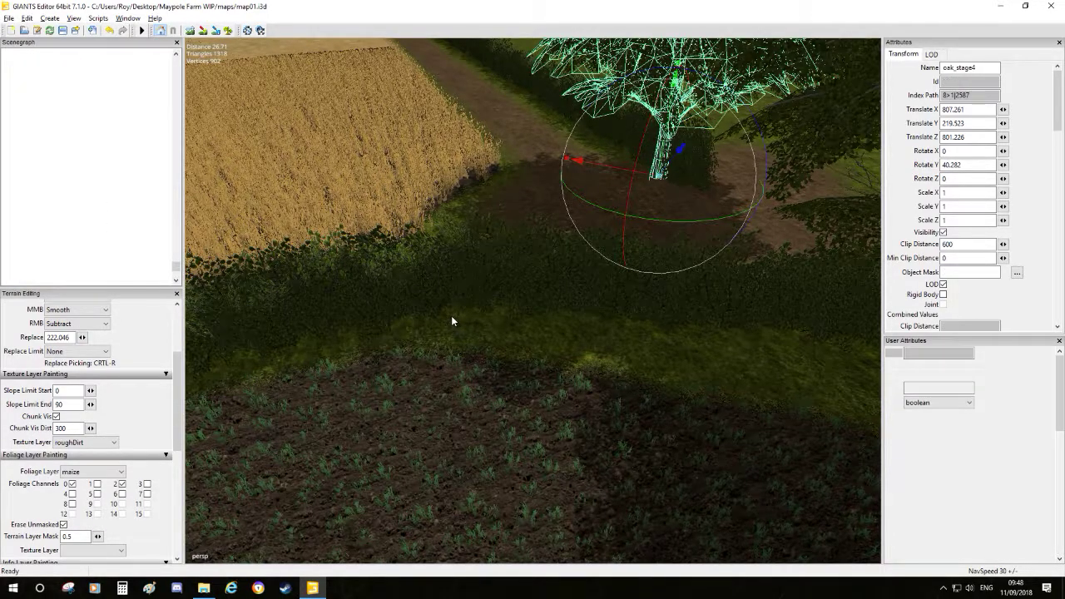
{"action": "scroll", "coordinate": [450, 315], "scroll_direction": "up", "scroll_amount": 3}
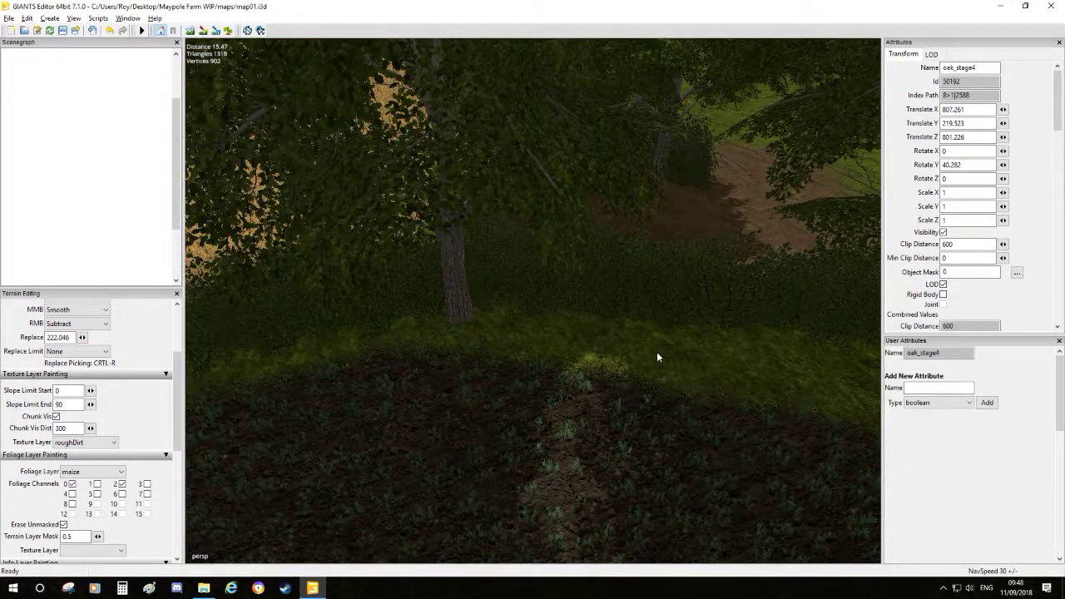
- Deselect the oak and inspect the planted field corners and hedges along the dirt track down to the road
{"action": "scroll", "coordinate": [694, 144], "scroll_direction": "down", "scroll_amount": 10}
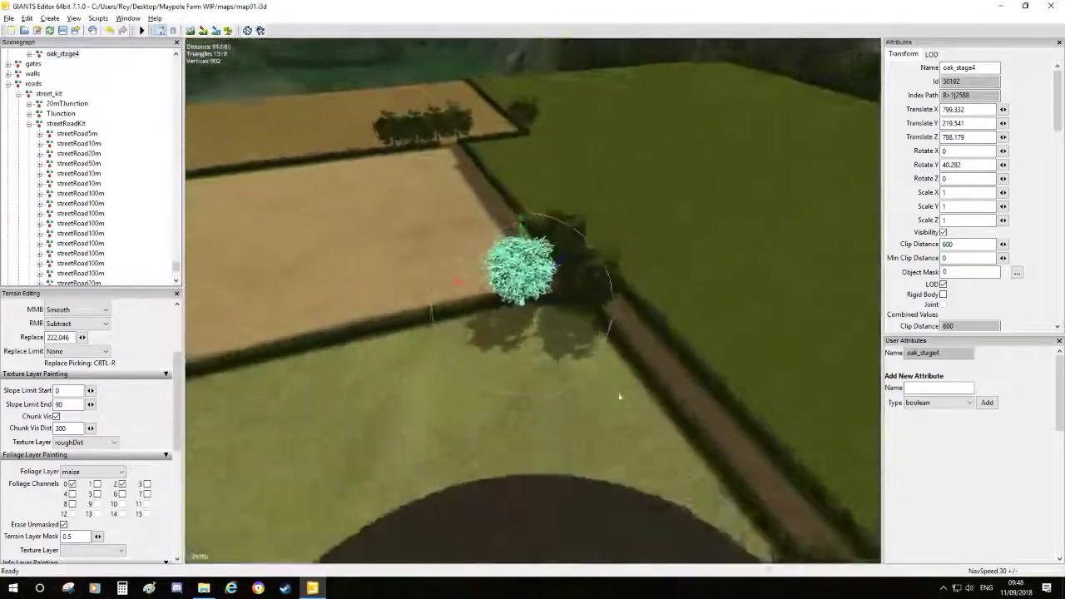
{"action": "right_click_drag", "start_coordinate": [619, 397], "coordinate": [581, 474], "text": "alt"}
{"action": "middle_click_drag", "start_coordinate": [581, 476], "coordinate": [556, 281], "text": "alt"}
{"action": "left_click_drag", "start_coordinate": [557, 280], "coordinate": [500, 316], "text": "alt"}
{"action": "right_click_drag", "start_coordinate": [501, 317], "coordinate": [487, 433], "text": "alt"}
{"action": "middle_click_drag", "start_coordinate": [488, 433], "coordinate": [596, 360], "text": "alt"}
{"action": "right_click_drag", "start_coordinate": [595, 360], "coordinate": [526, 408], "text": "alt"}
{"action": "left_click_drag", "start_coordinate": [526, 408], "coordinate": [532, 333], "text": "alt"}
{"action": "left_click", "coordinate": [489, 238]}
{"action": "right_click_drag", "start_coordinate": [517, 264], "coordinate": [499, 405], "text": "alt"}
{"action": "middle_click_drag", "start_coordinate": [499, 404], "coordinate": [573, 350], "text": "alt"}
{"action": "left_click_drag", "start_coordinate": [411, 366], "coordinate": [472, 354], "text": "alt"}
{"action": "middle_click_drag", "start_coordinate": [468, 391], "coordinate": [627, 341], "text": "alt"}
{"action": "right_click_drag", "start_coordinate": [532, 374], "coordinate": [504, 482], "text": "alt"}
{"action": "middle_click_drag", "start_coordinate": [504, 484], "coordinate": [470, 395], "text": "alt"}
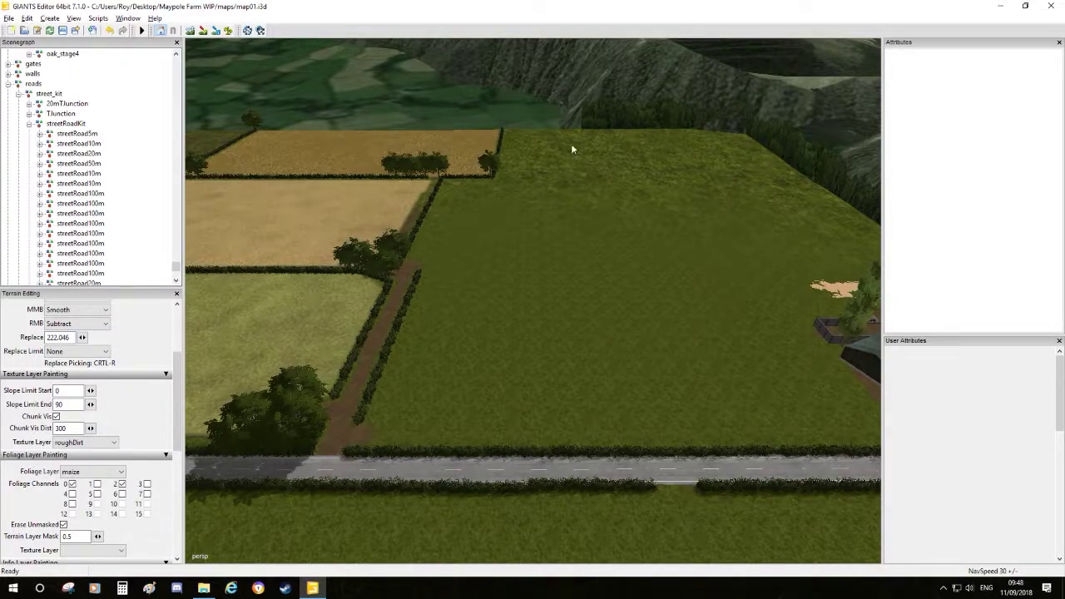
- Examine the large open grass field, the bare patch beside the farmyard, and the overall layout of fields and trees
{"action": "scroll", "coordinate": [528, 200], "scroll_direction": "down", "scroll_amount": 5}
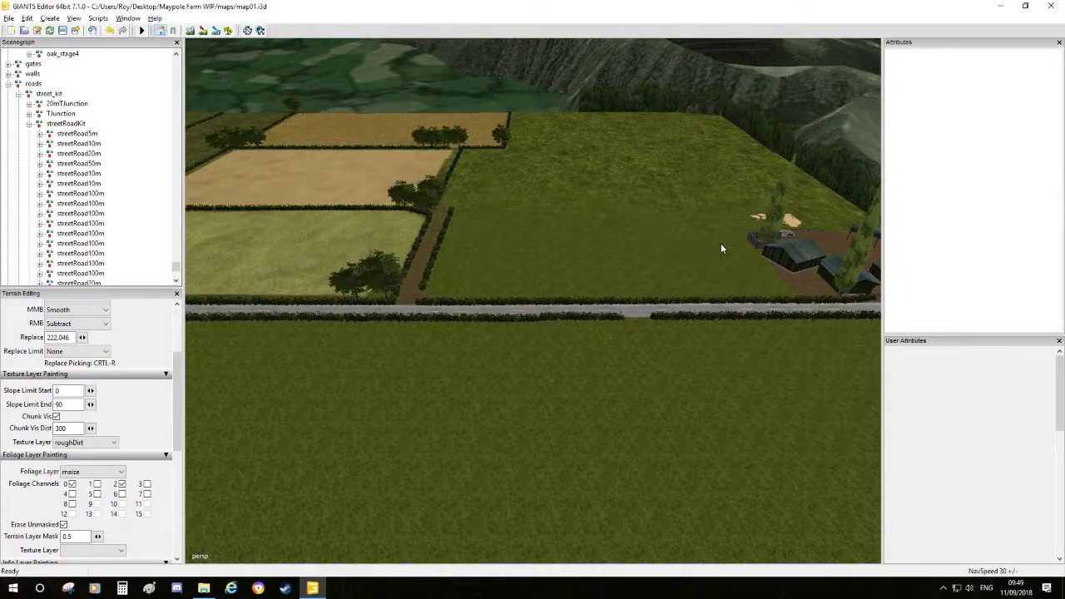
{"action": "middle_click_drag", "start_coordinate": [720, 243], "coordinate": [414, 361], "text": "alt"}
{"action": "right_click_drag", "start_coordinate": [414, 361], "coordinate": [630, 378], "text": "alt"}
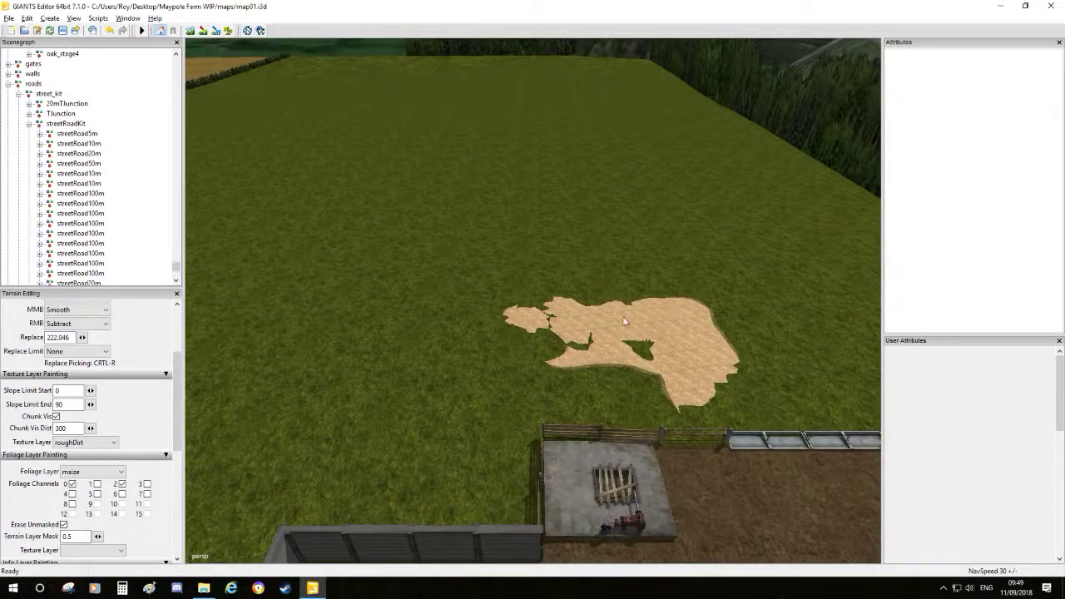
{"action": "right_click_drag", "start_coordinate": [641, 275], "coordinate": [596, 410], "text": "alt"}
{"action": "middle_click_drag", "start_coordinate": [596, 410], "coordinate": [774, 293], "text": "alt"}
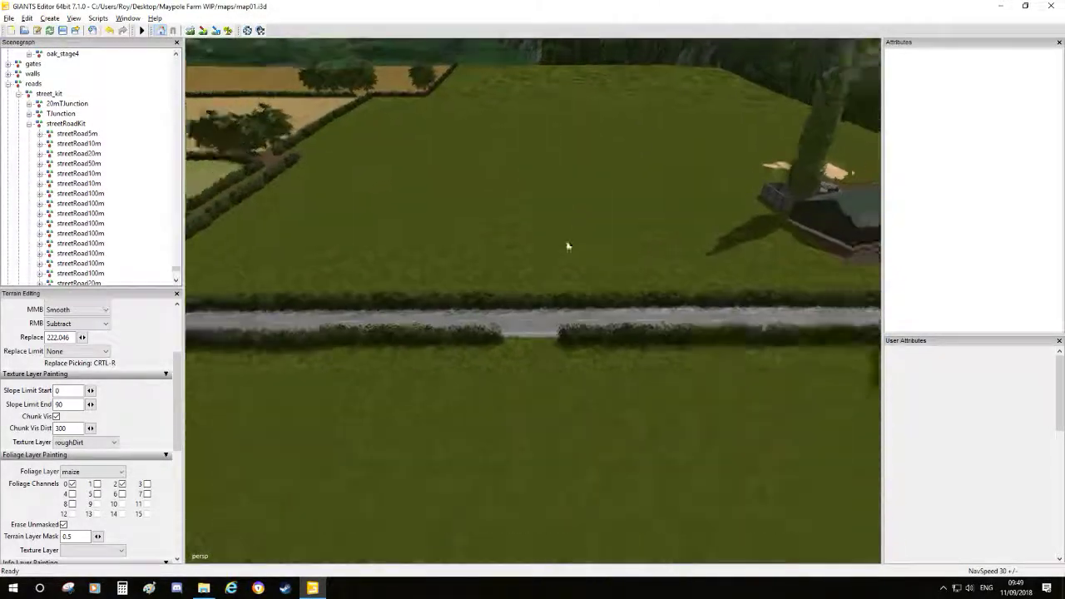
{"action": "right_click_drag", "start_coordinate": [573, 236], "coordinate": [547, 362], "text": "alt"}
{"action": "left_click_drag", "start_coordinate": [546, 356], "coordinate": [478, 424], "text": "alt"}
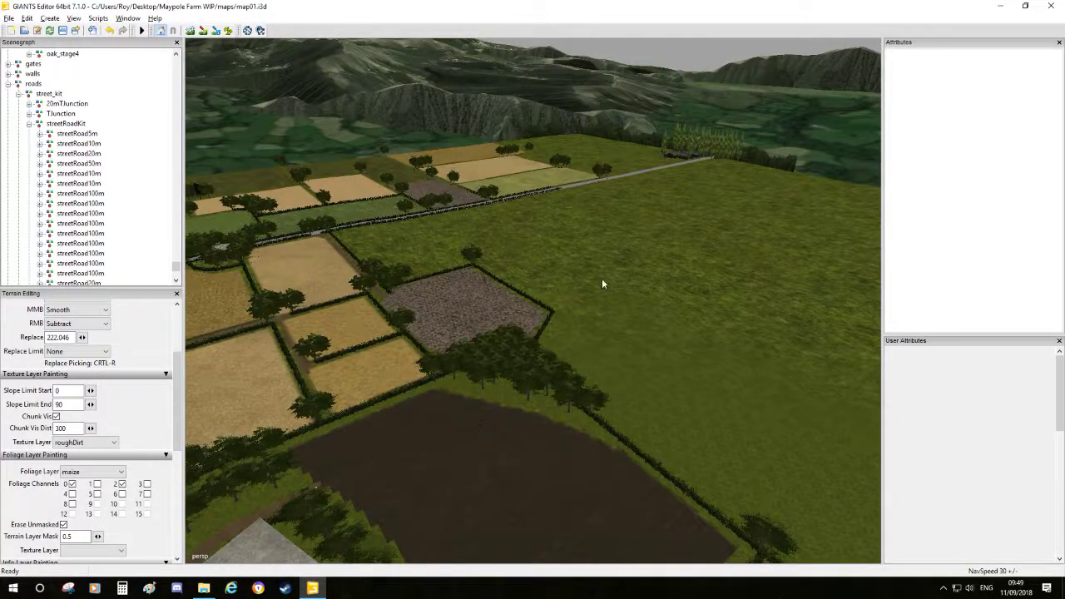
{"action": "left_click_drag", "start_coordinate": [558, 283], "coordinate": [549, 142], "text": "alt"}
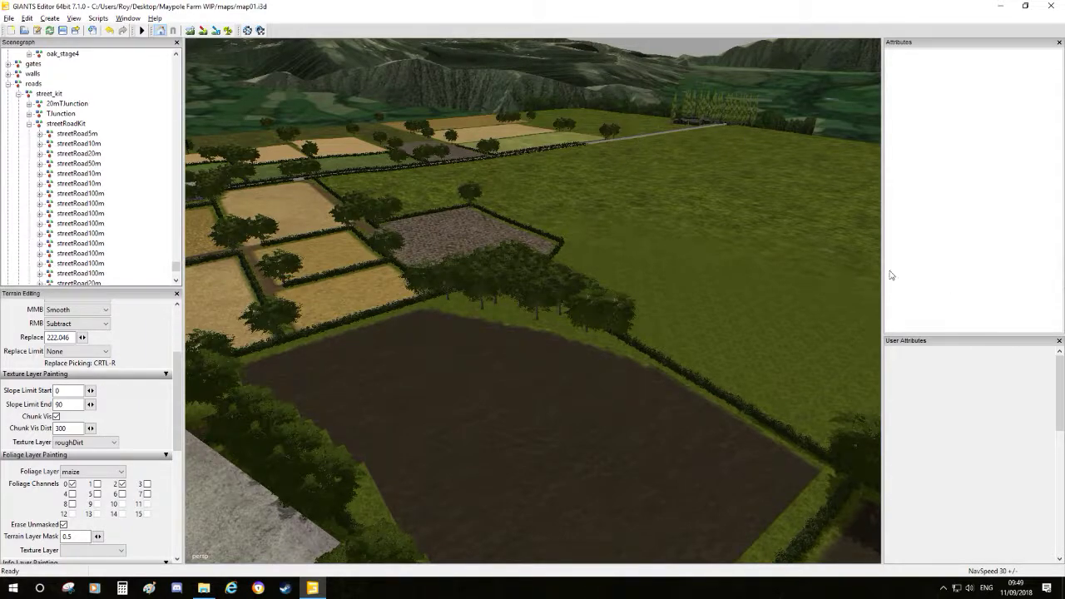
{"action": "middle_click_drag", "start_coordinate": [619, 223], "coordinate": [436, 292]}
{"action": "left_click_drag", "start_coordinate": [488, 333], "coordinate": [520, 333], "text": "alt"}
{"action": "left_click_drag", "start_coordinate": [574, 200], "coordinate": [563, 292], "text": "alt"}
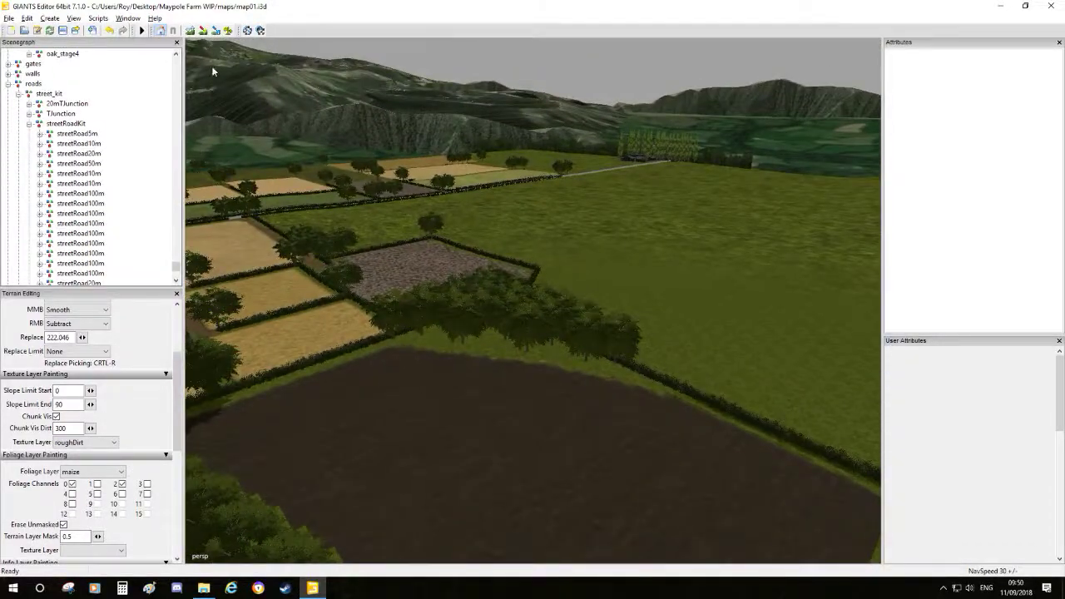
- Save the farm map
{"action": "left_click", "coordinate": [8, 18]}
{"action": "left_click", "coordinate": [34, 66]}
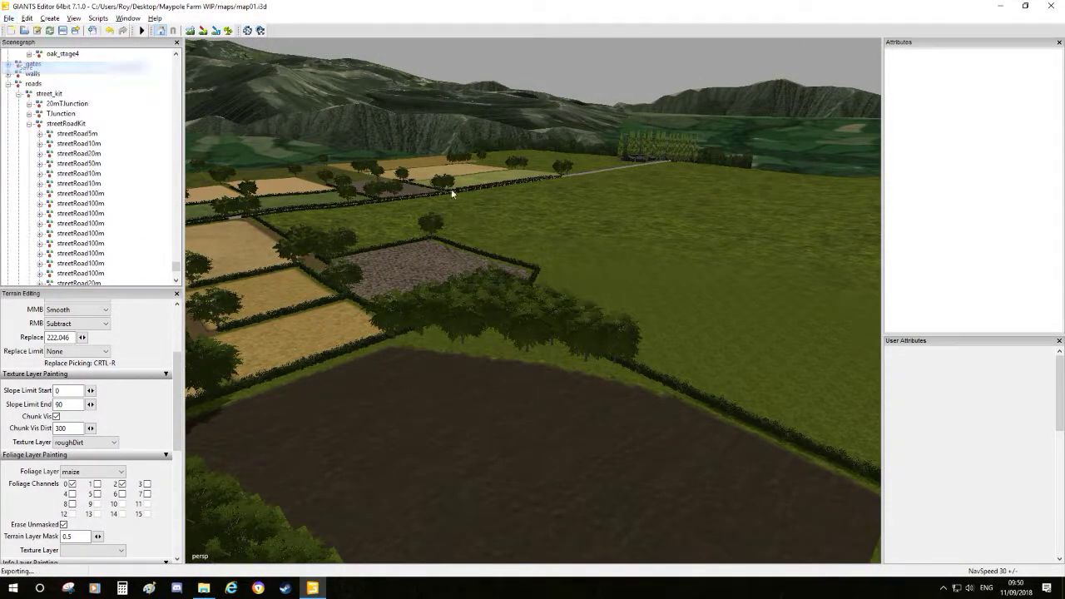